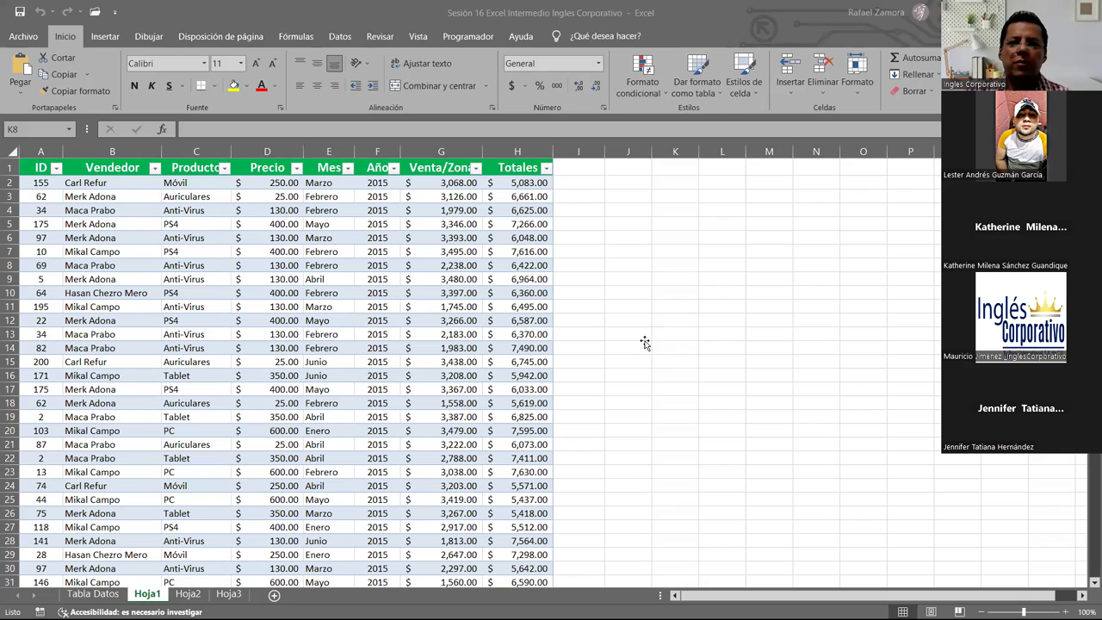
Return focus to the workbook and select an empty cell beside the 2015 table.
left_click(645, 343)
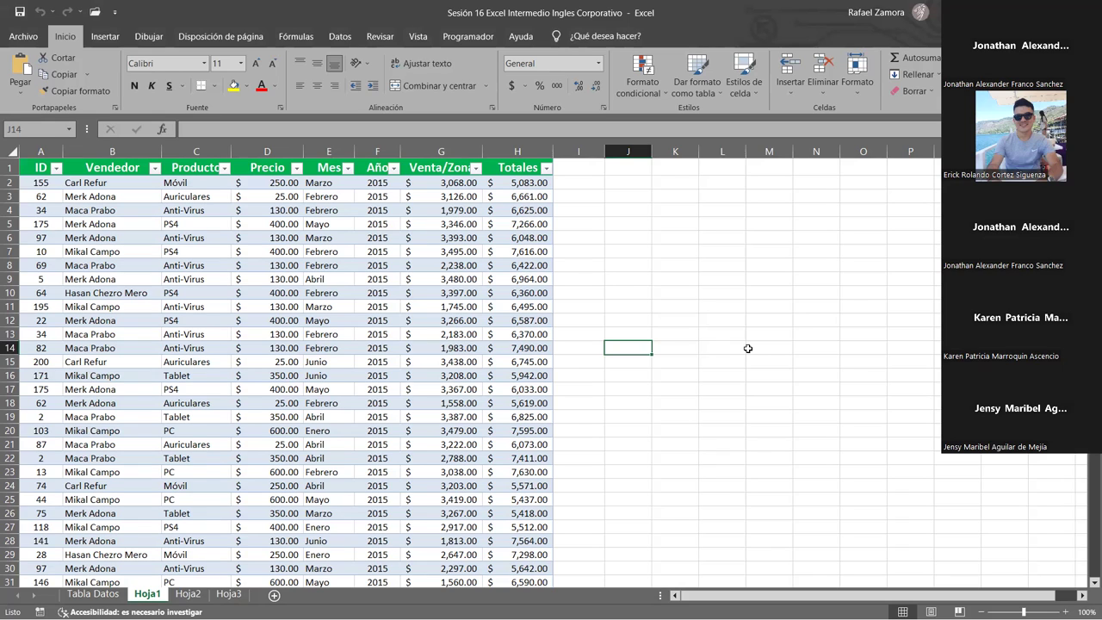
left_click(748, 348)
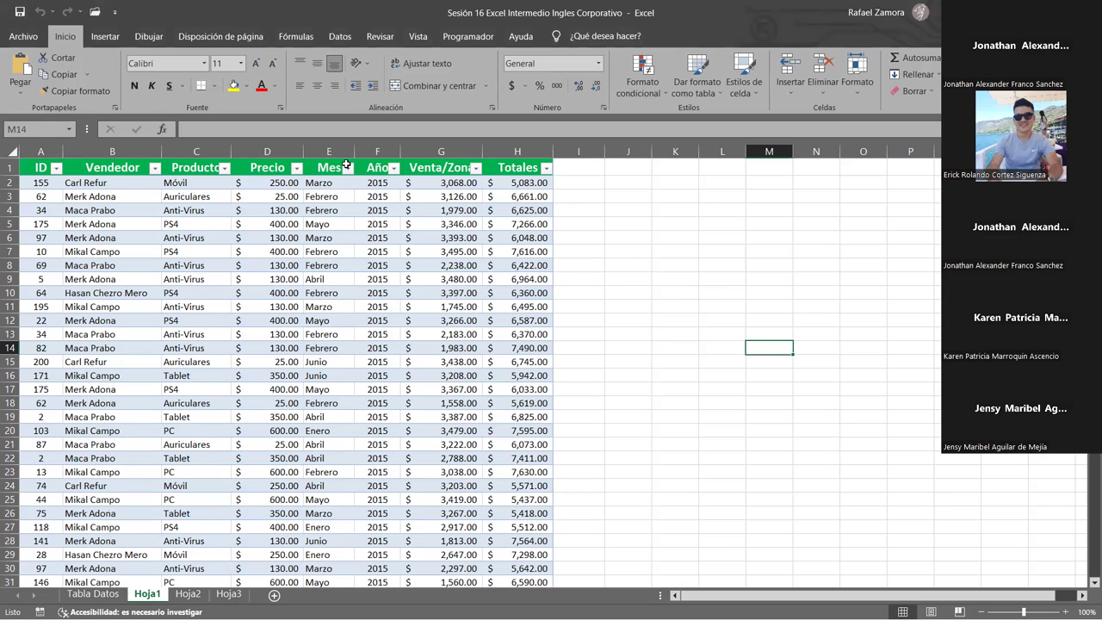
Look over the 2016 figures on Hoja2 (cells G23 and D16), then return to Hoja1.
left_click(186, 594)
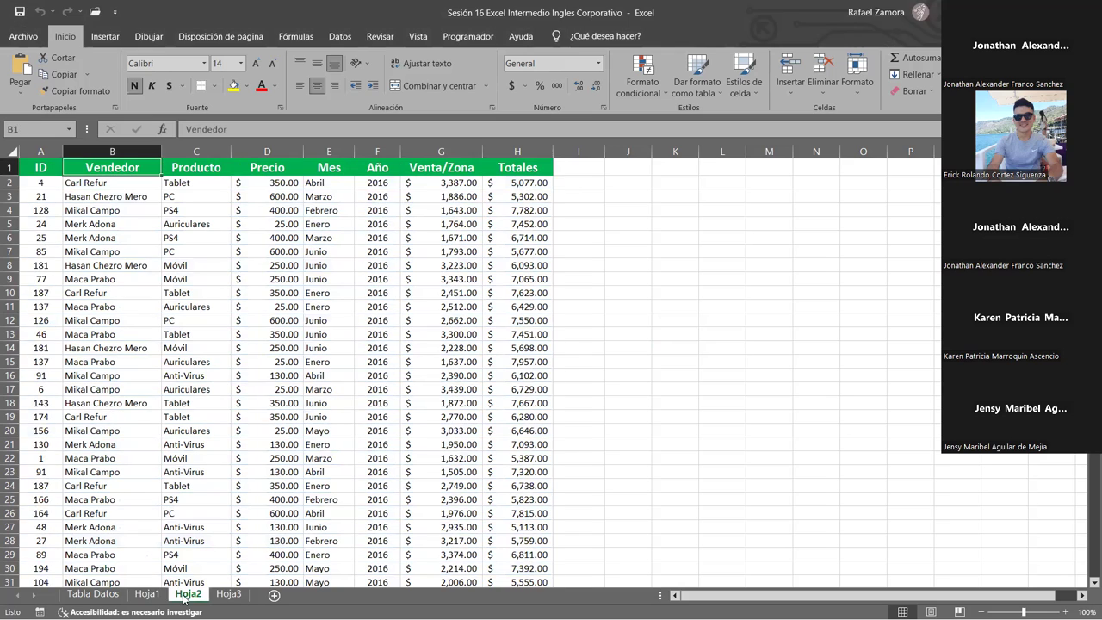
left_click(407, 472)
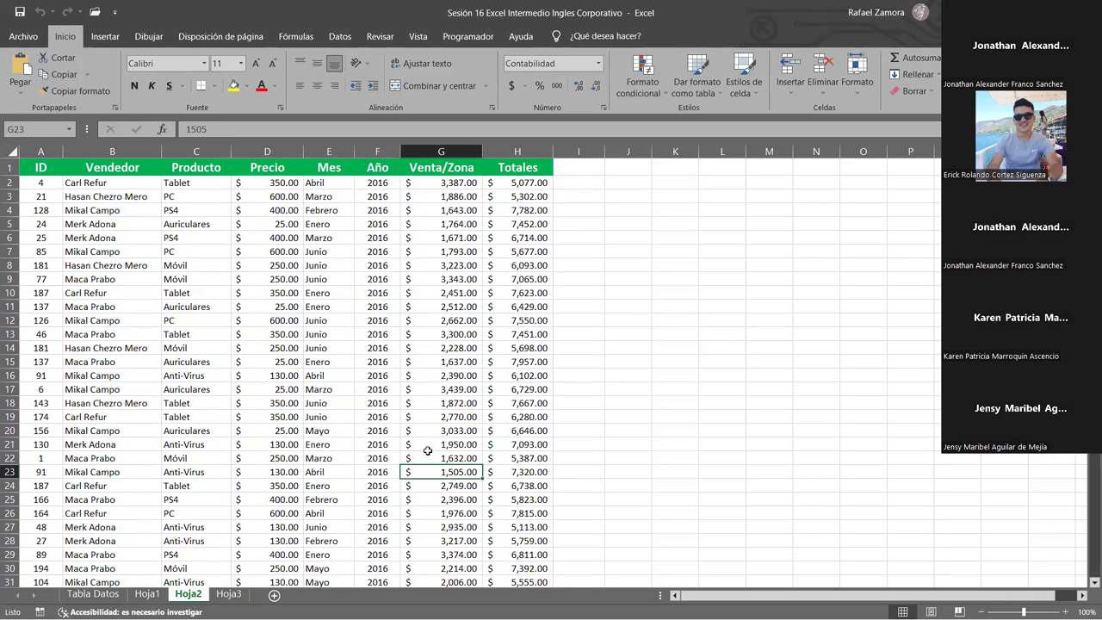
left_click(261, 376)
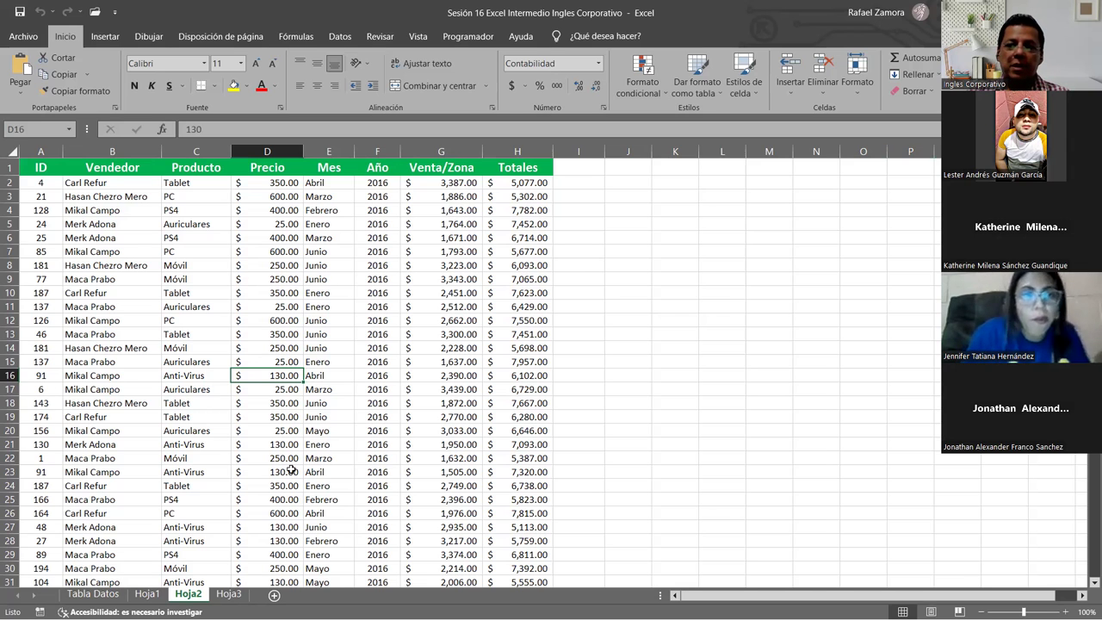
left_click(151, 596)
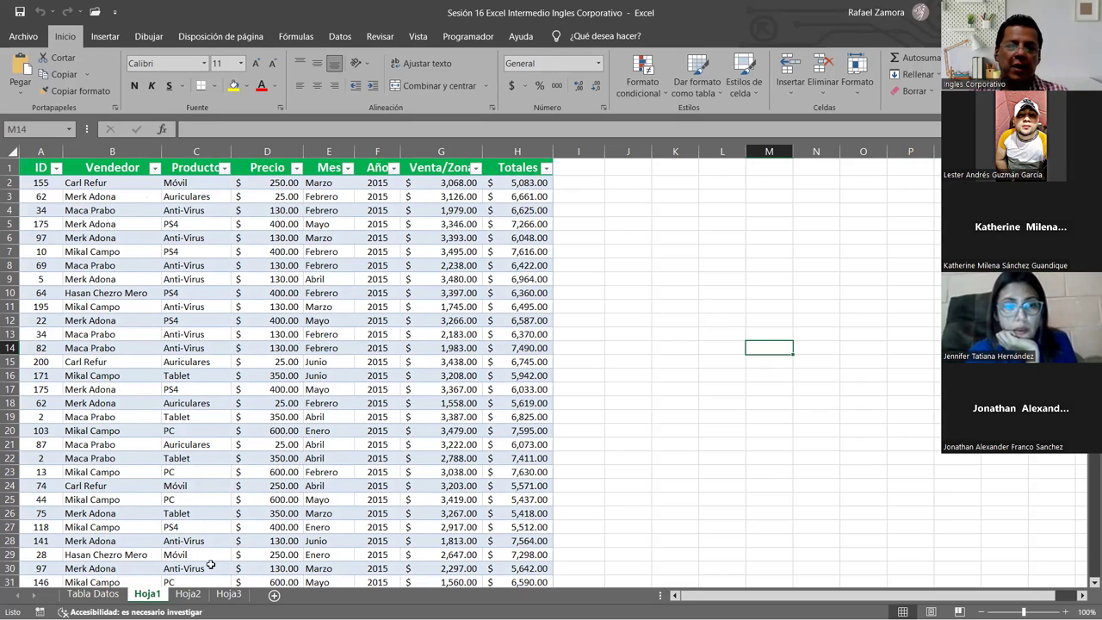
Glance at the 2017 data on Hoja3, then come back to Hoja2.
left_click(204, 596)
left_click(228, 596)
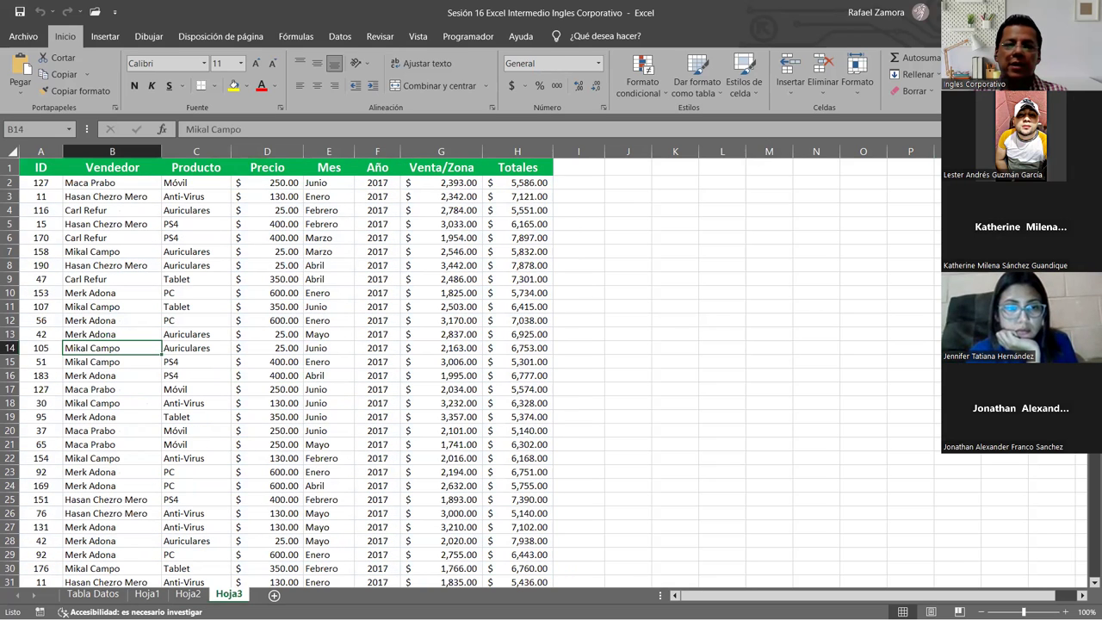
left_click(197, 598)
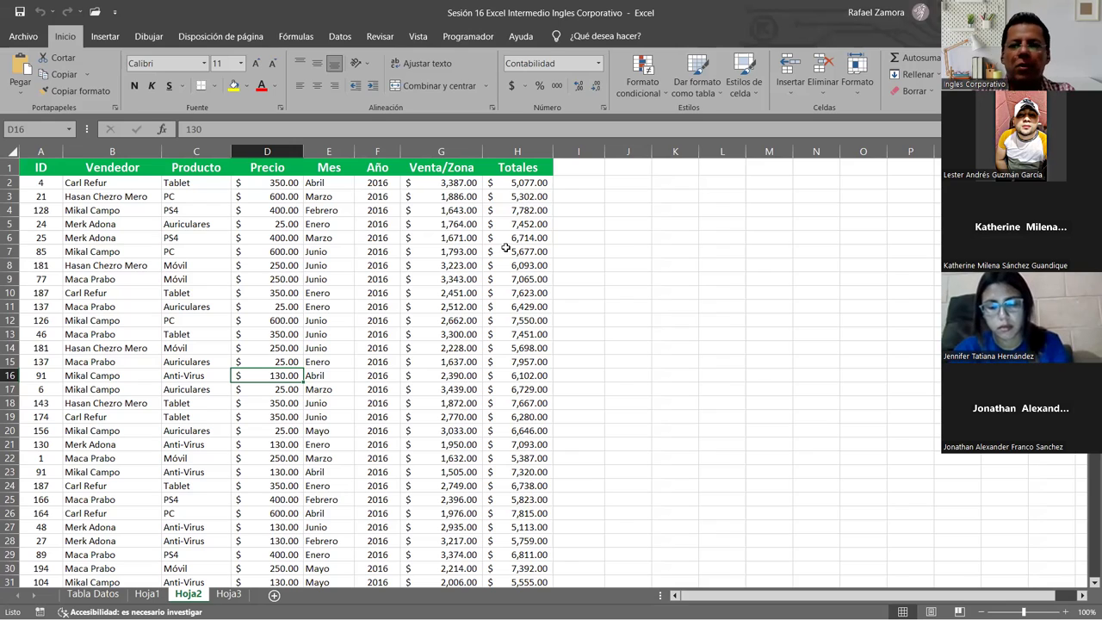
Show the Insertar ribbon commands, briefly compare with Hoja1, and select cells inside the 2016 data.
left_click(450, 252)
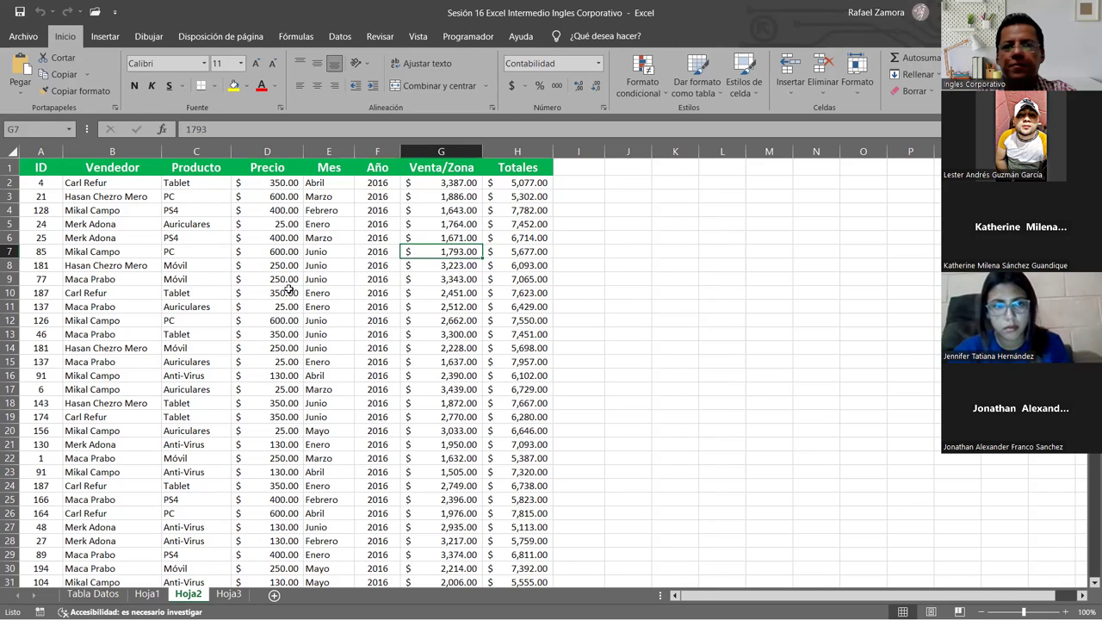
left_click(106, 36)
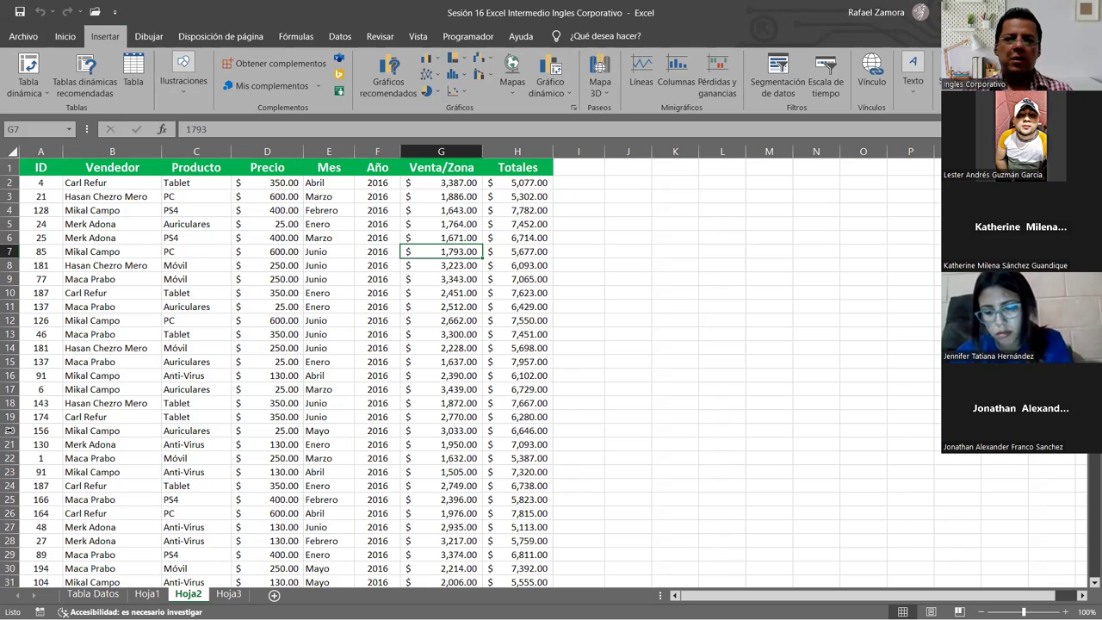
left_click(246, 392)
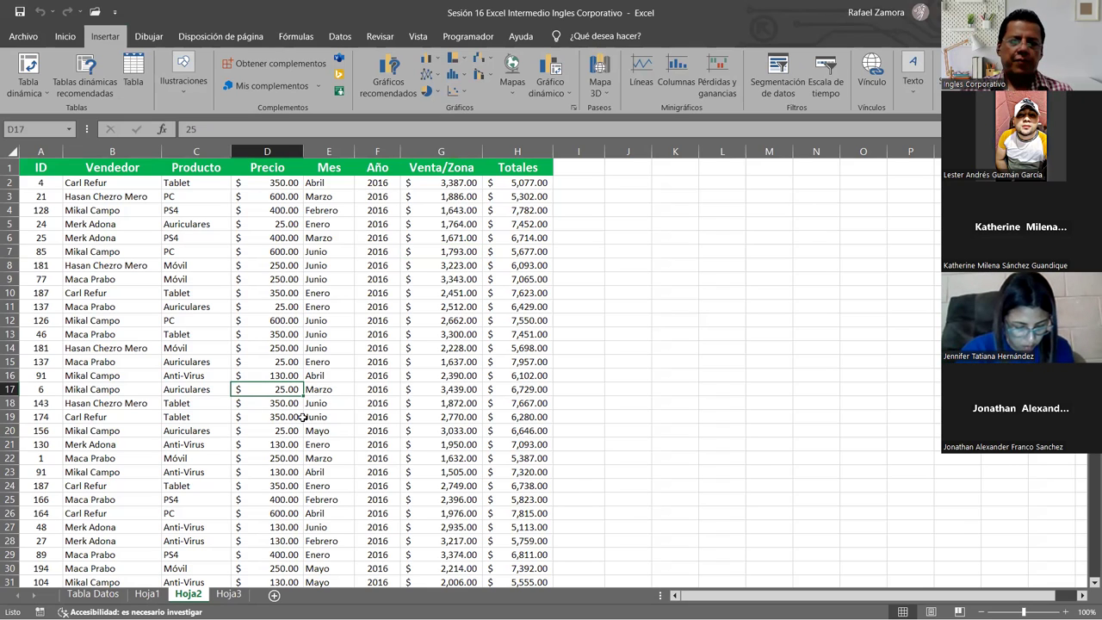
key("ctrl+Page_Up")
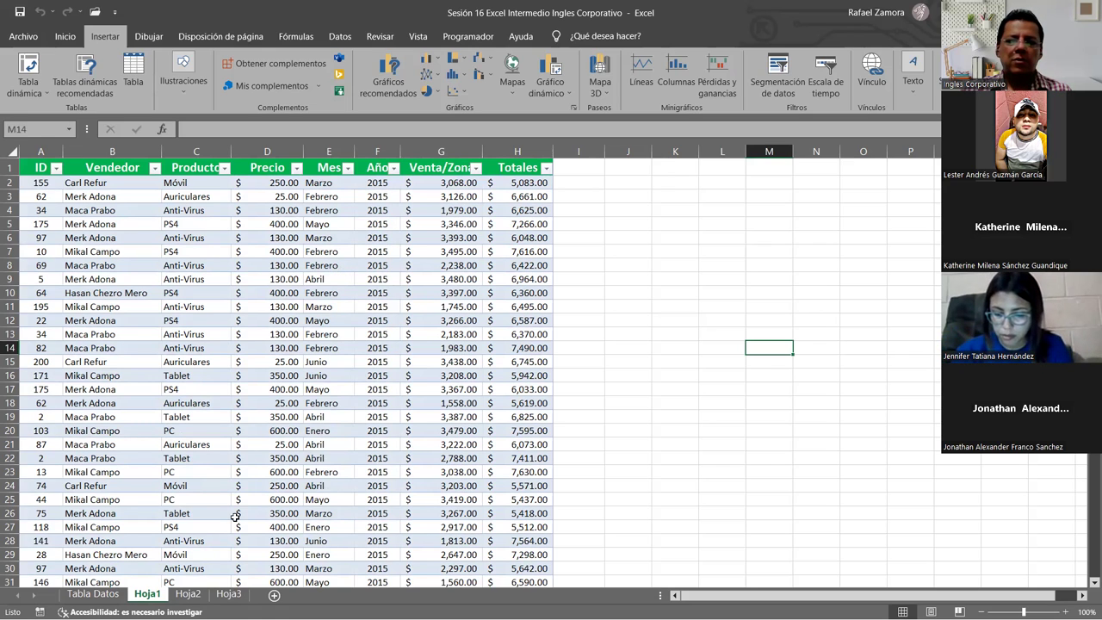
left_click(188, 594)
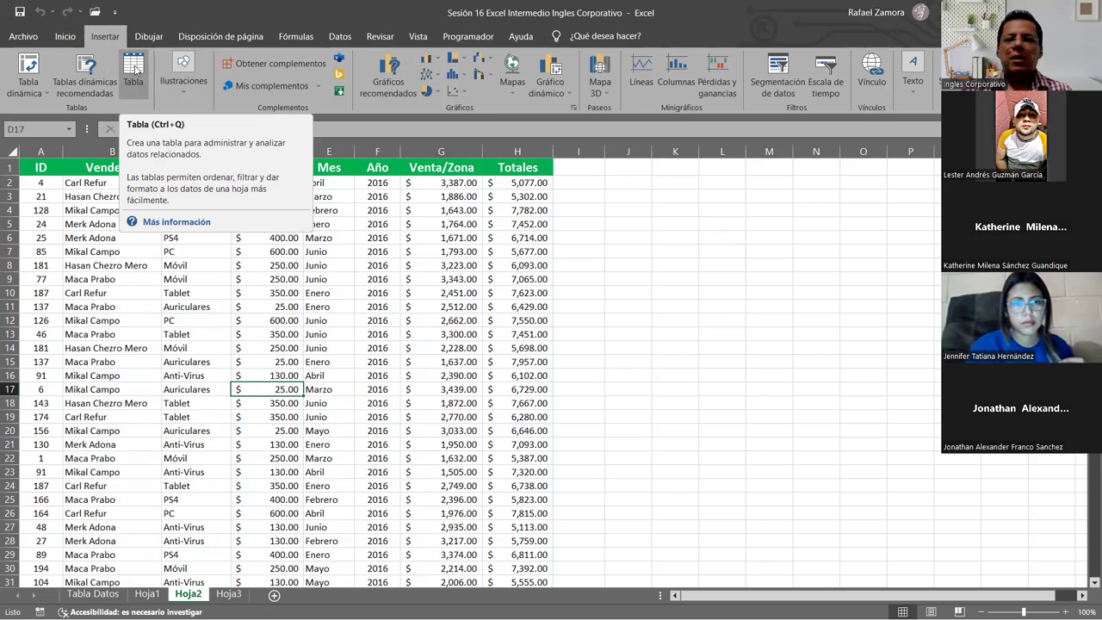
left_click(379, 291)
left_click(178, 291)
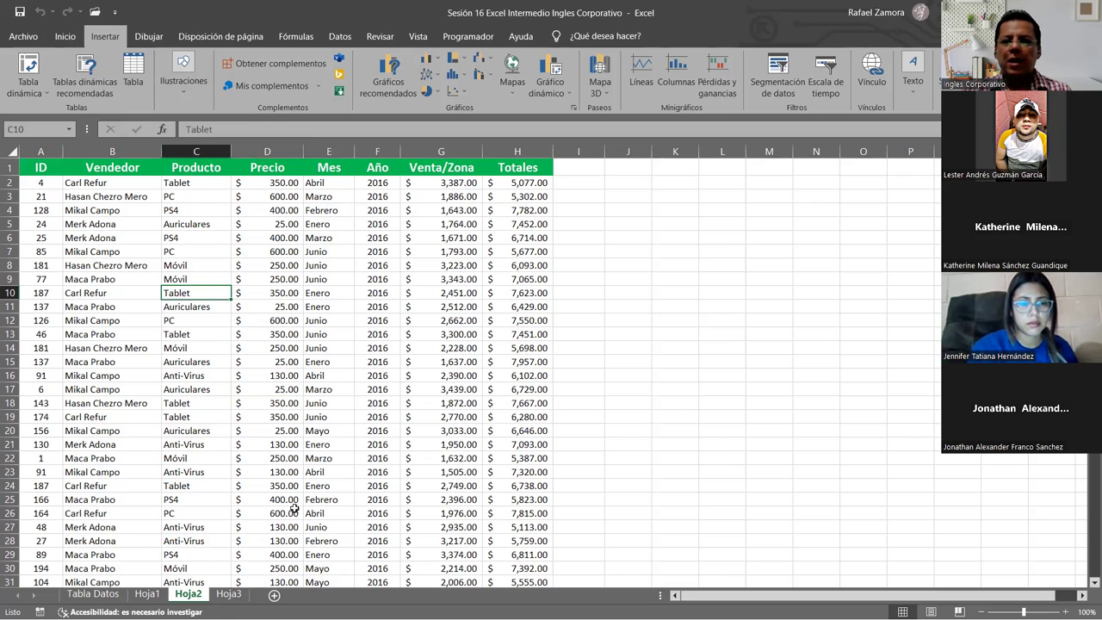
left_click(352, 400)
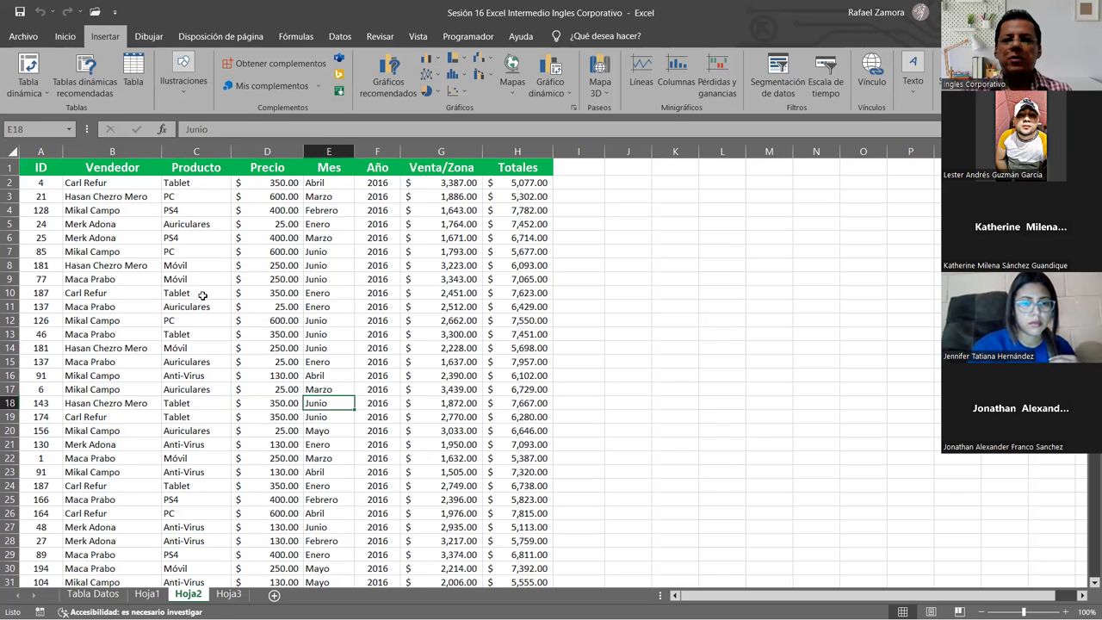
left_click(129, 73)
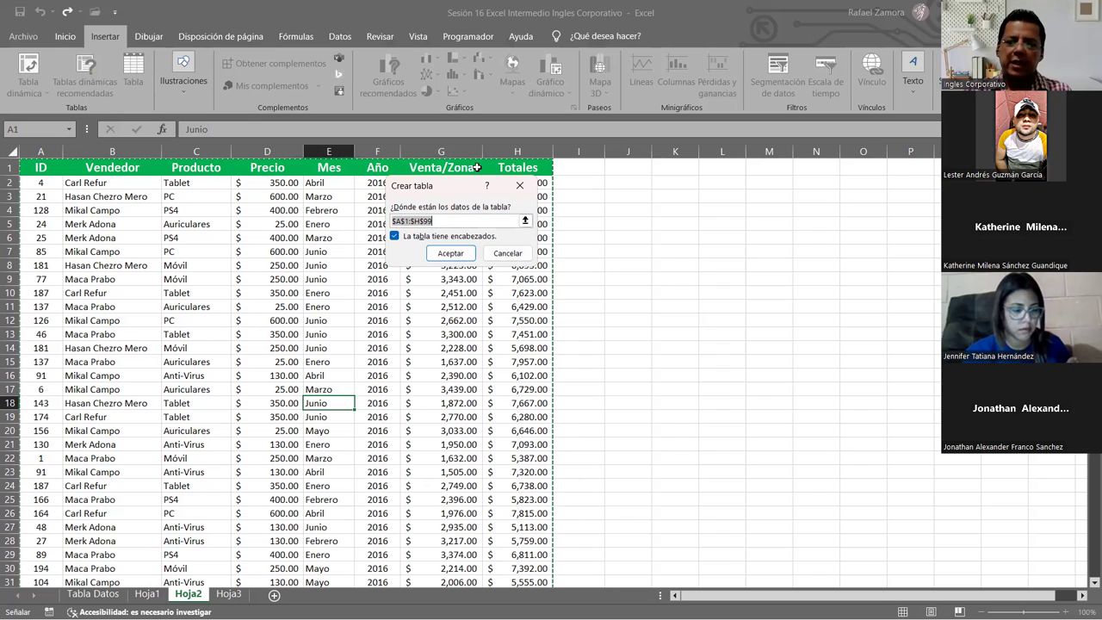
left_click(451, 253)
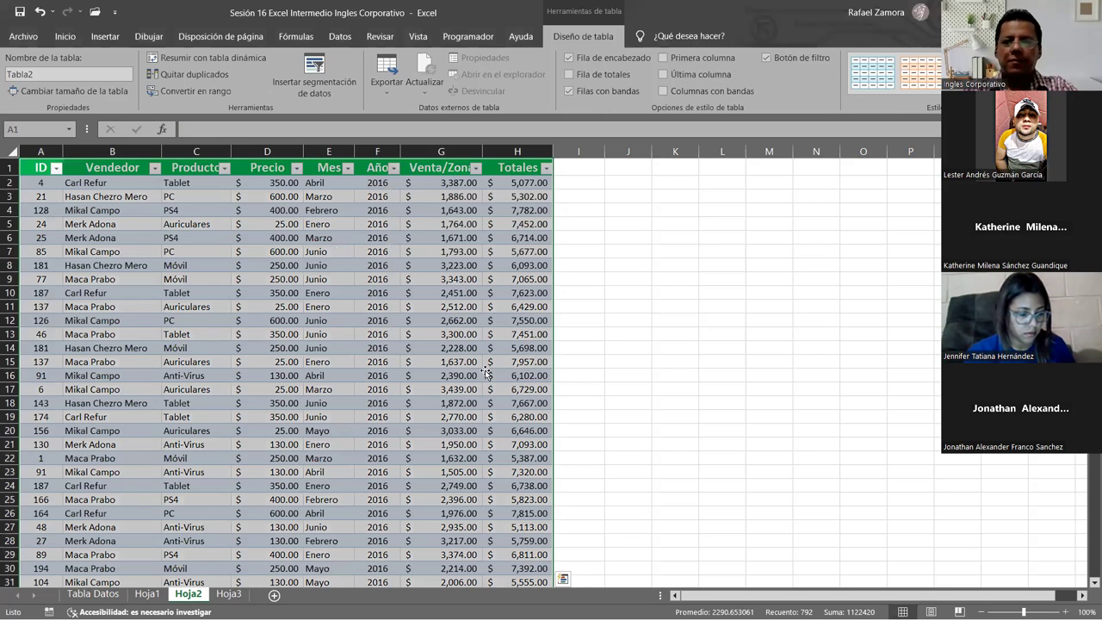
left_click(485, 372)
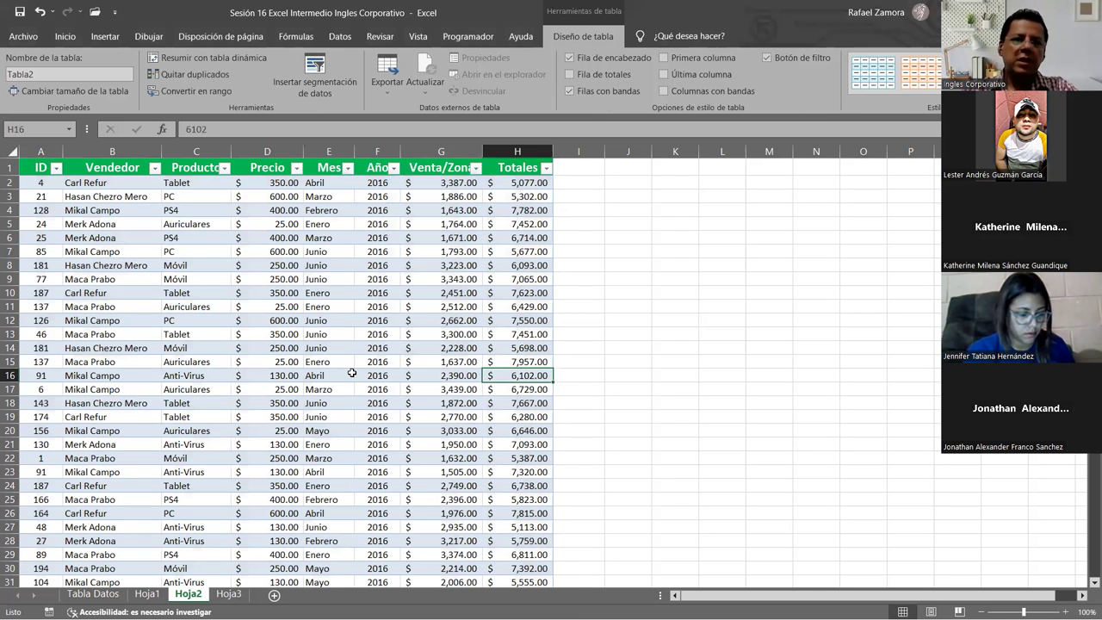
left_click(147, 594)
left_click(188, 595)
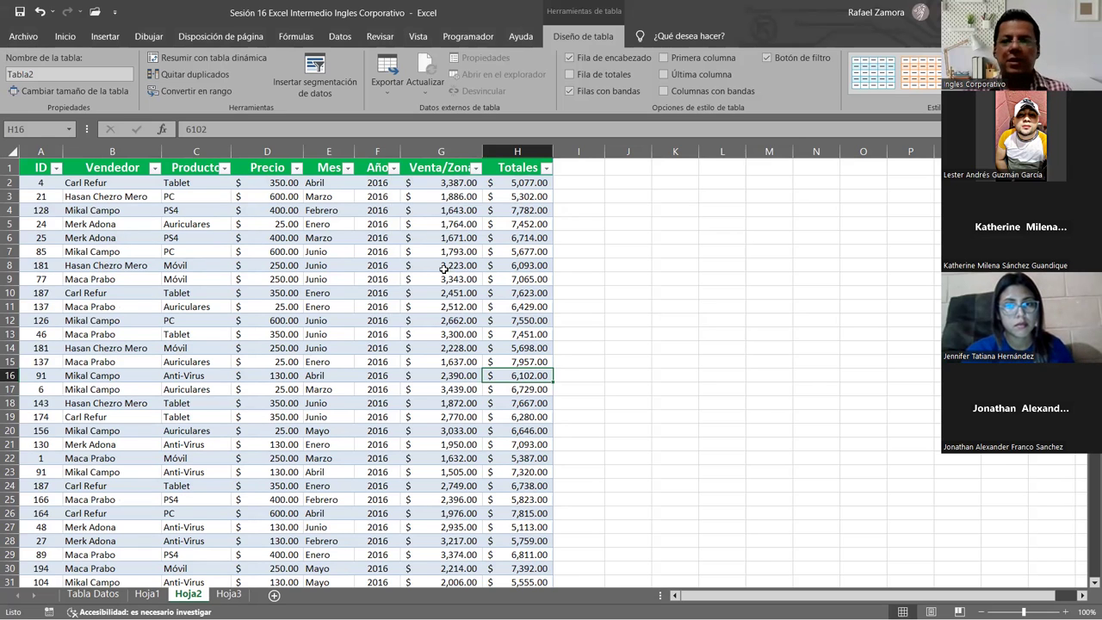
key("ctrl+z")
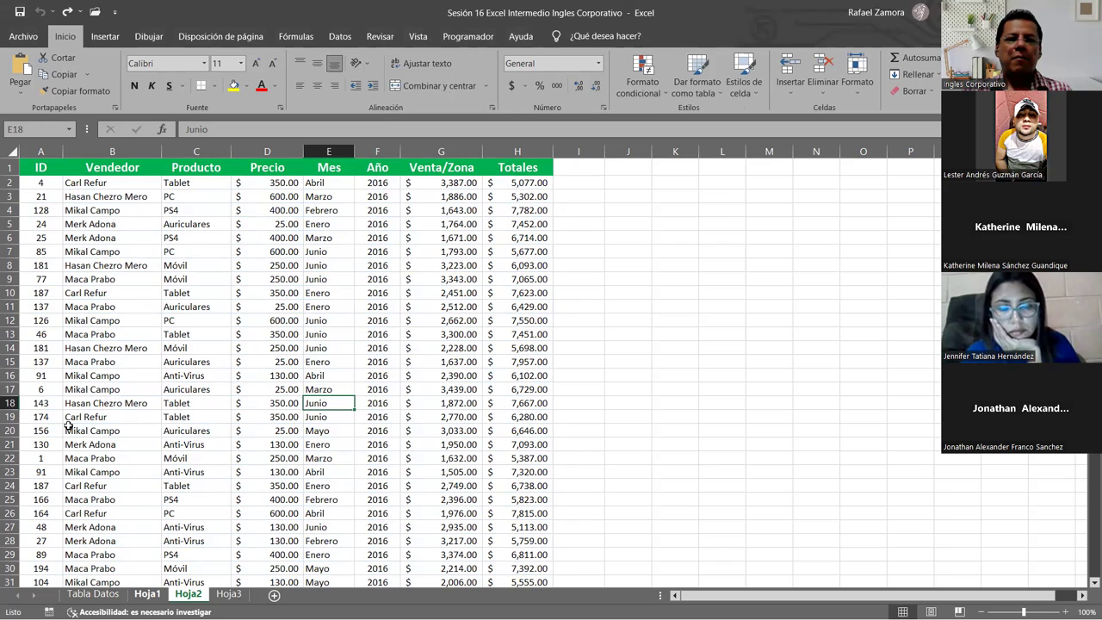
Check cell E10 on Hoja1, then return to Hoja2.
left_click(147, 594)
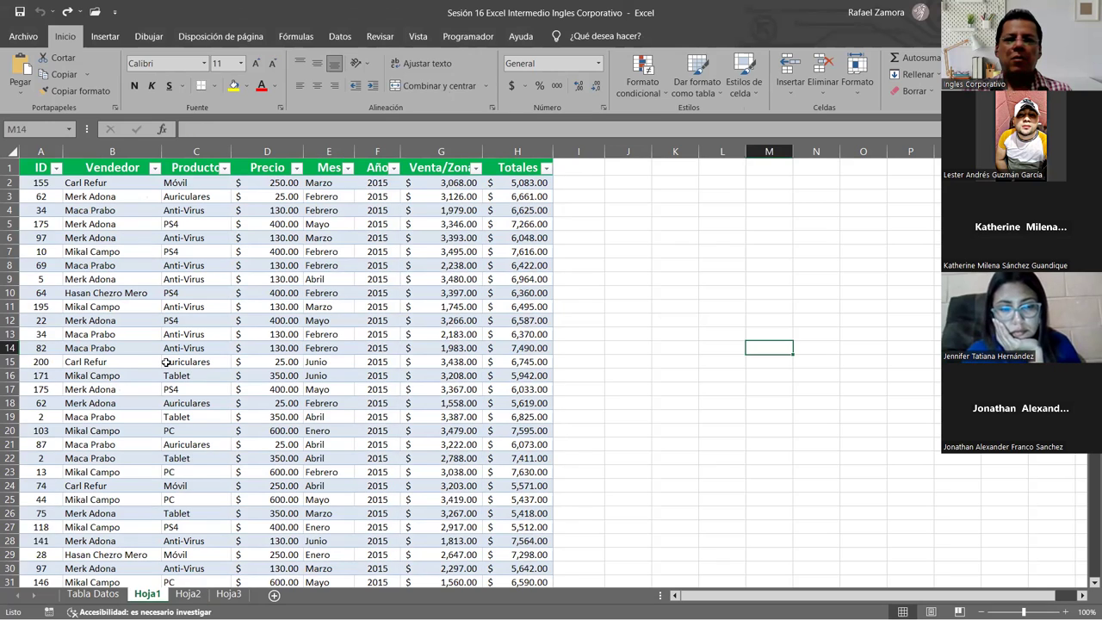
left_click(313, 291)
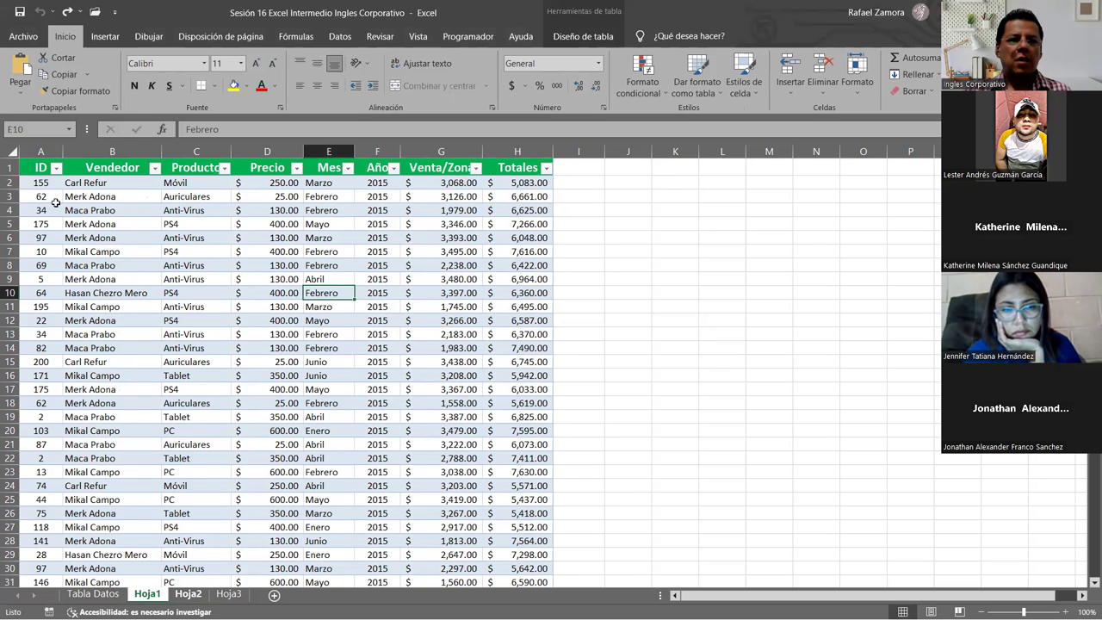
key("ctrl+Page_Down")
Select the 2016 records in rows 2, 4, 6, 8 and 10 across all columns.
left_click_drag(43, 182, 276, 183)
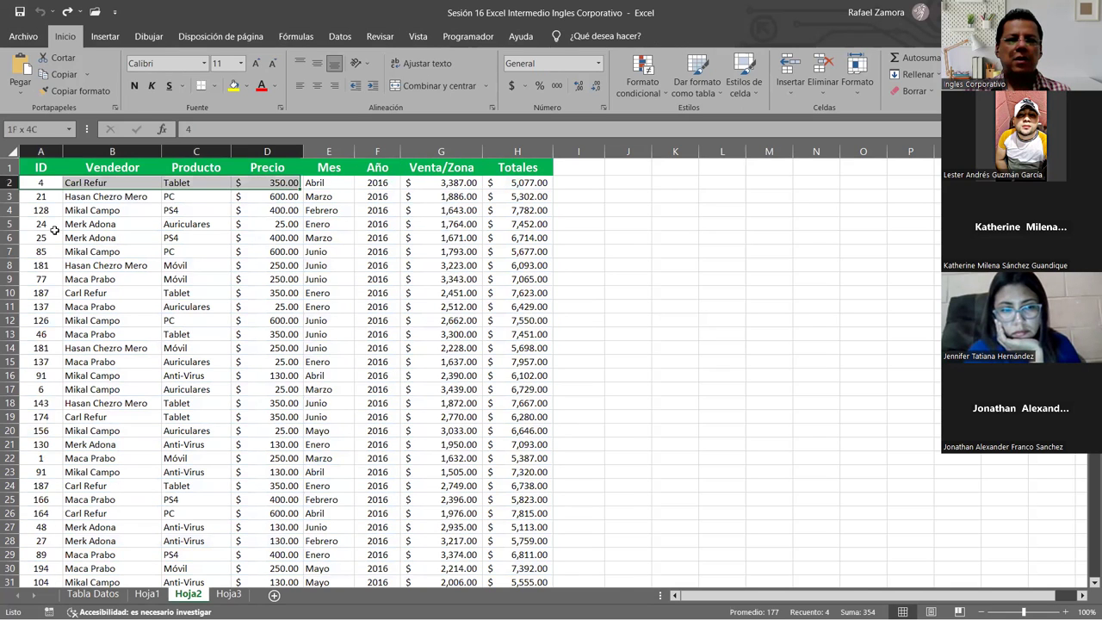
key("ctrl+shift+Right")
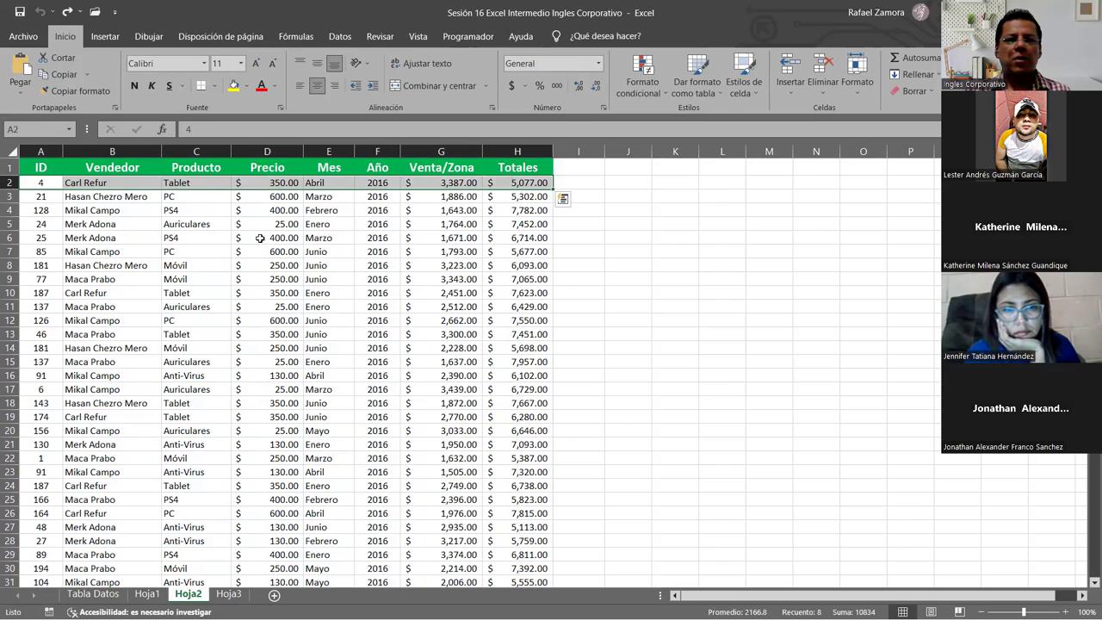
left_click_drag(491, 210, 21, 212)
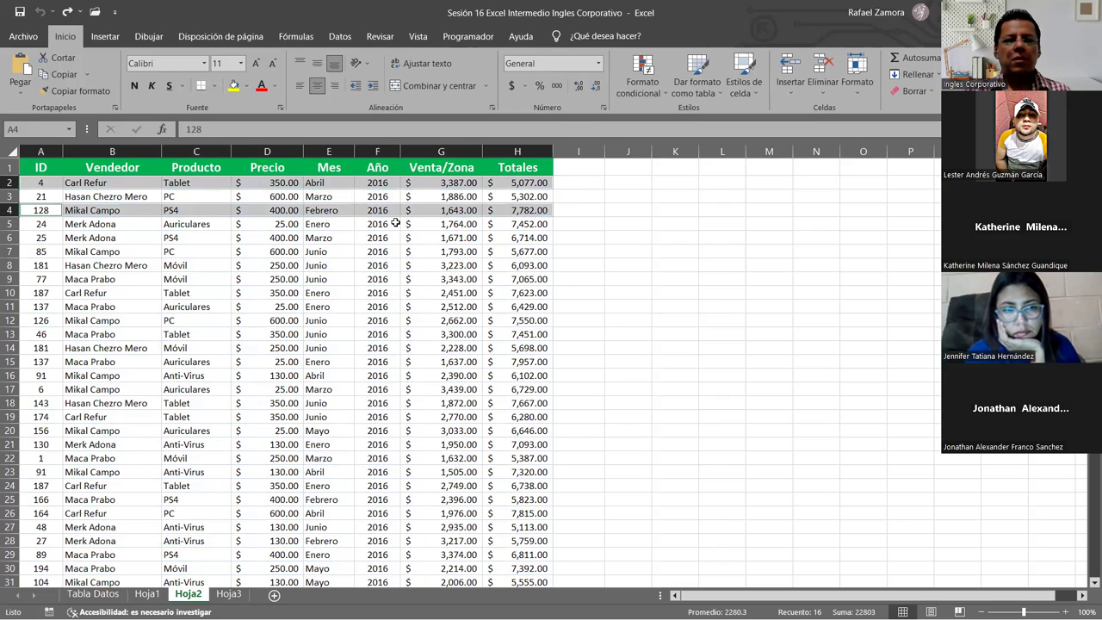
left_click_drag(395, 223, 41, 223)
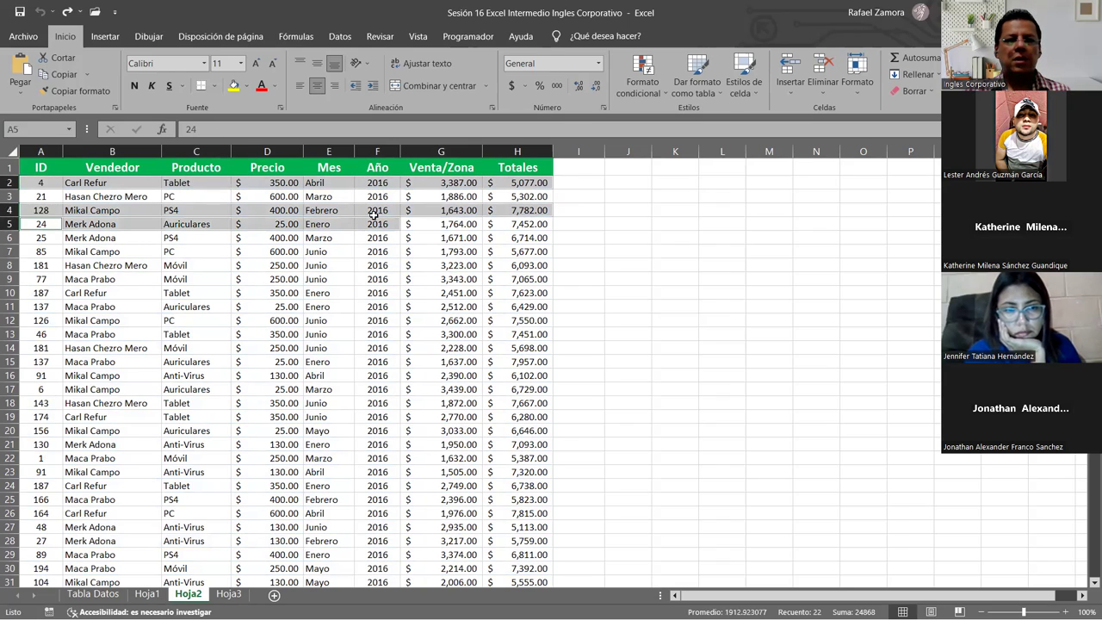
left_click_drag(375, 215, 372, 238)
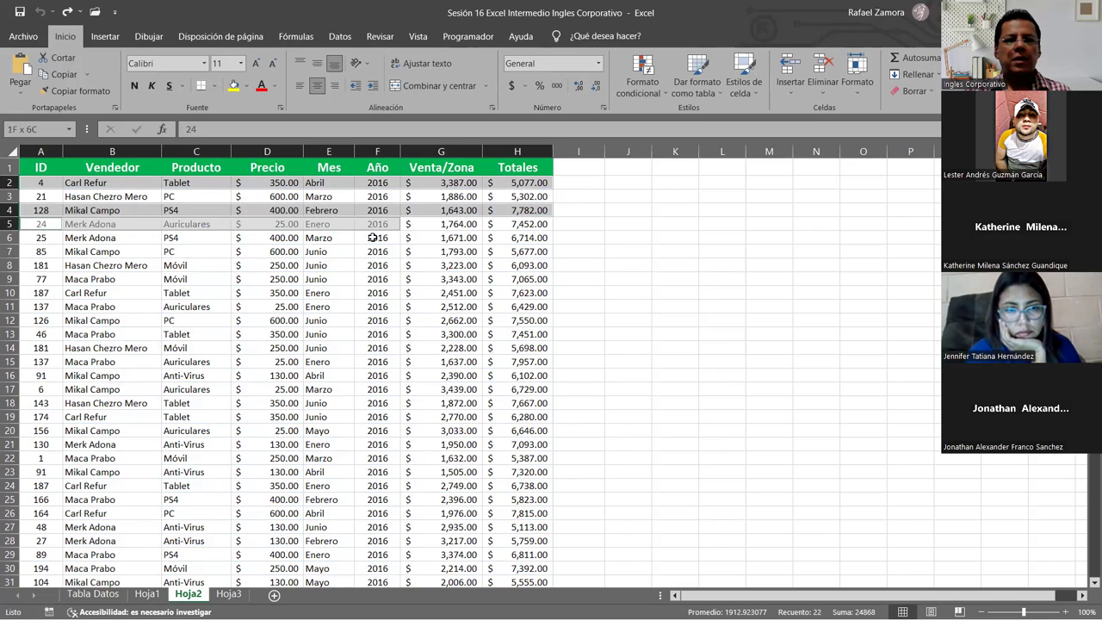
left_click_drag(515, 233, 423, 246)
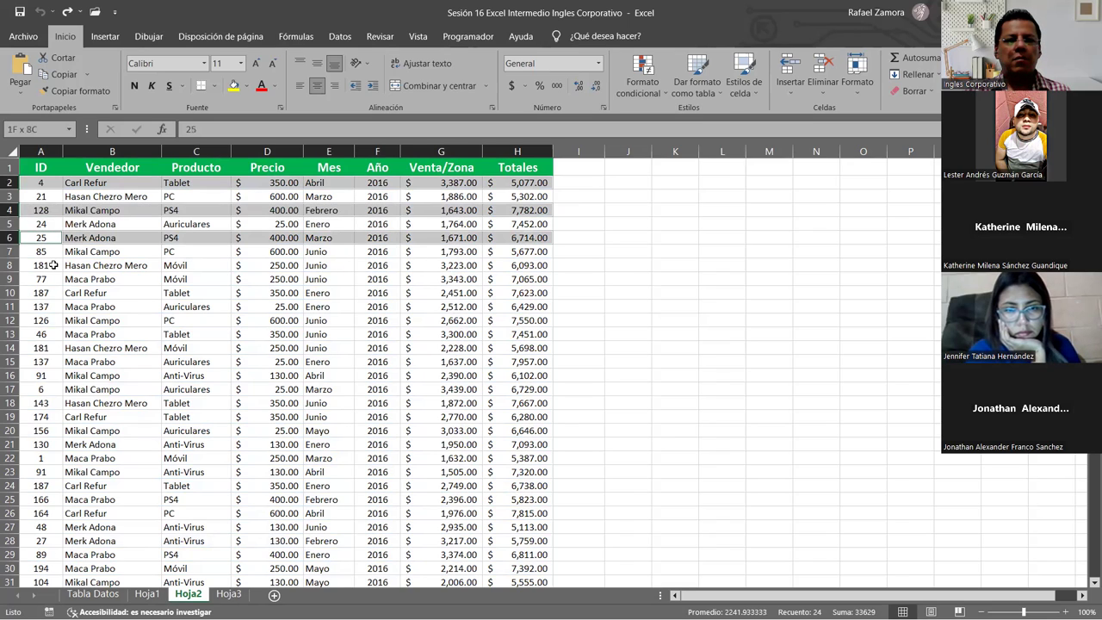
left_click_drag(40, 265, 501, 265)
left_click_drag(40, 293, 508, 293)
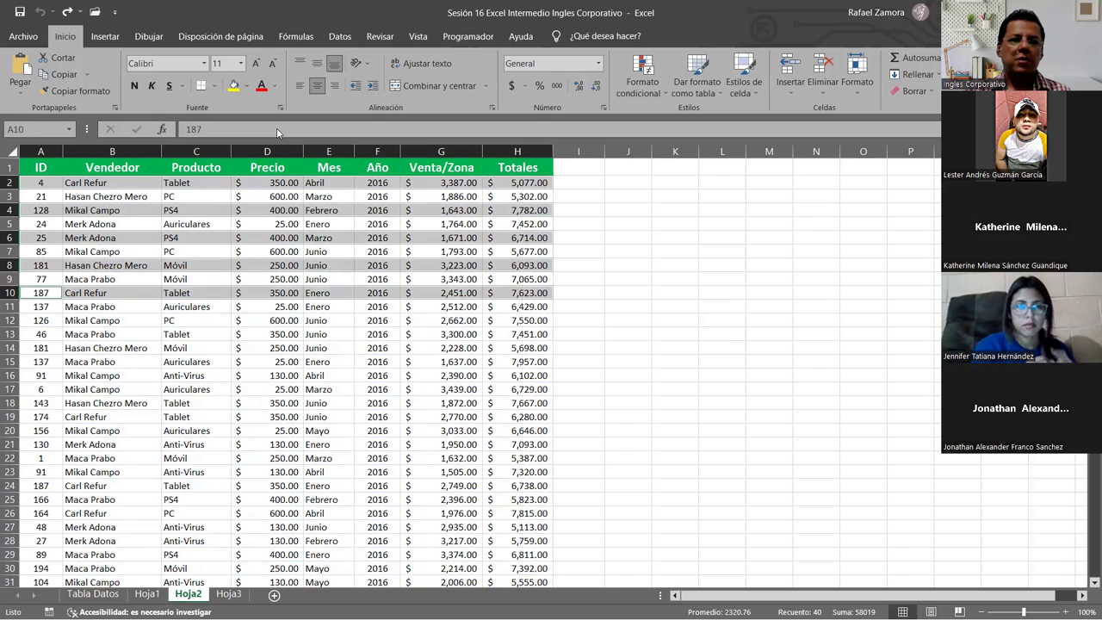
Bring up the Fill Color choices for the selected rows, then flip to Hoja1 and back to Hoja2.
key("alt+h")
key("h")
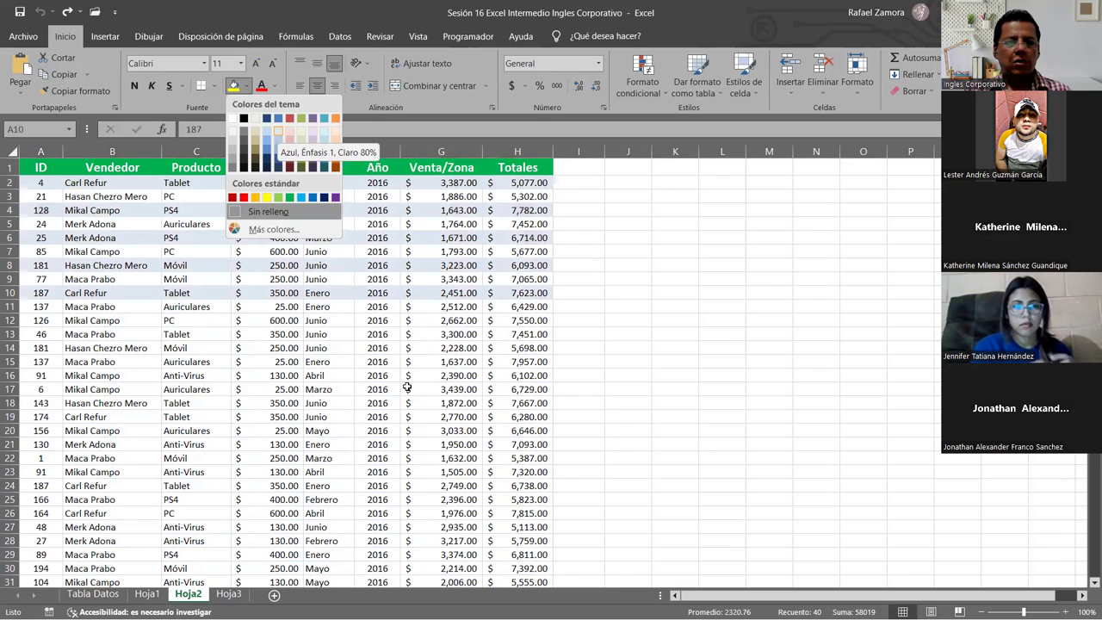
left_click(158, 596)
left_click(182, 596)
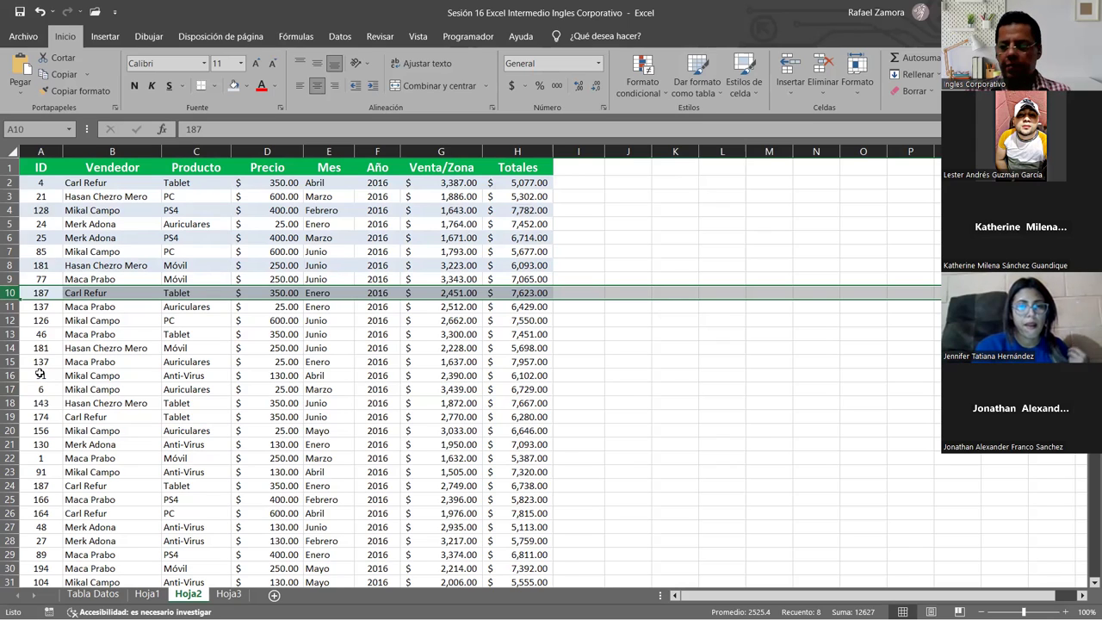
Insert blank rows at rows 10 and 9 of the 2016 table, then undo them.
key("ctrl+plus")
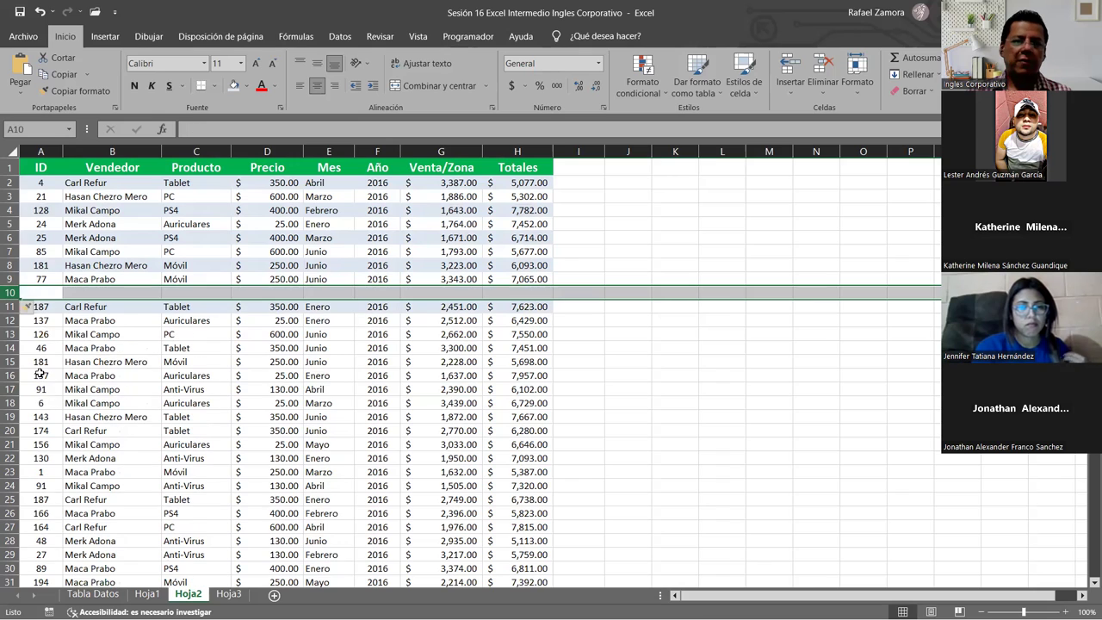
left_click(216, 362)
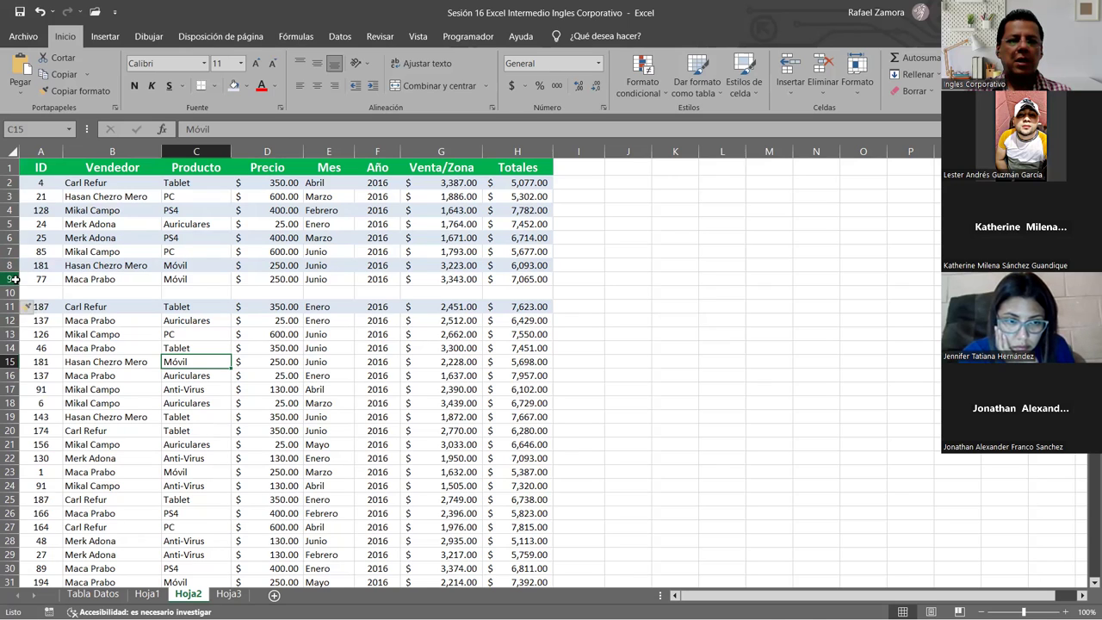
left_click(13, 279)
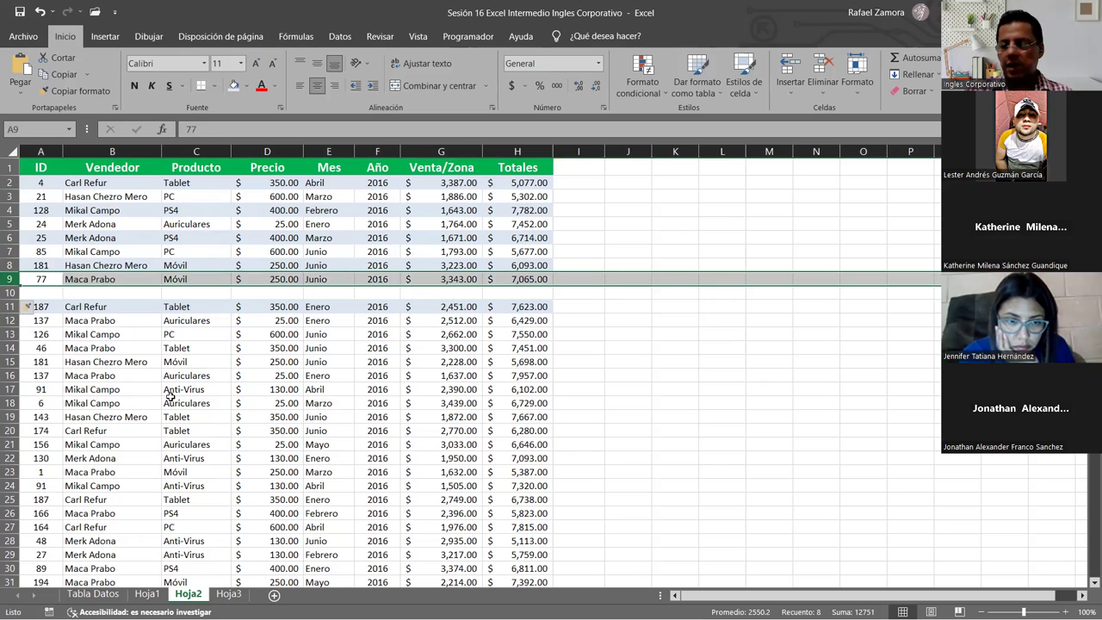
key("ctrl+plus")
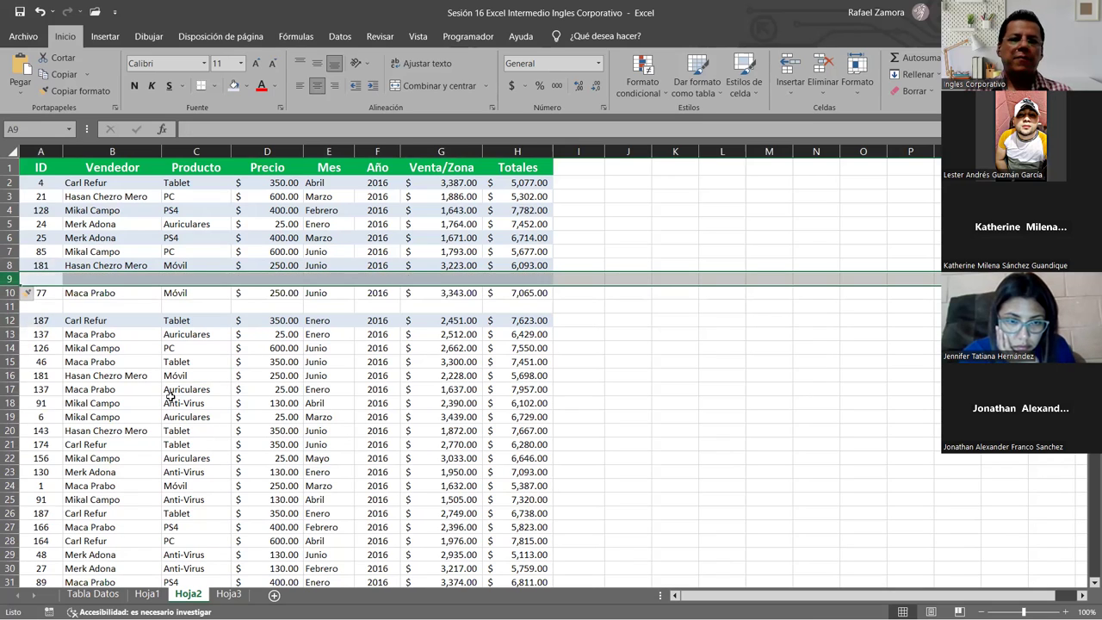
left_click(403, 392)
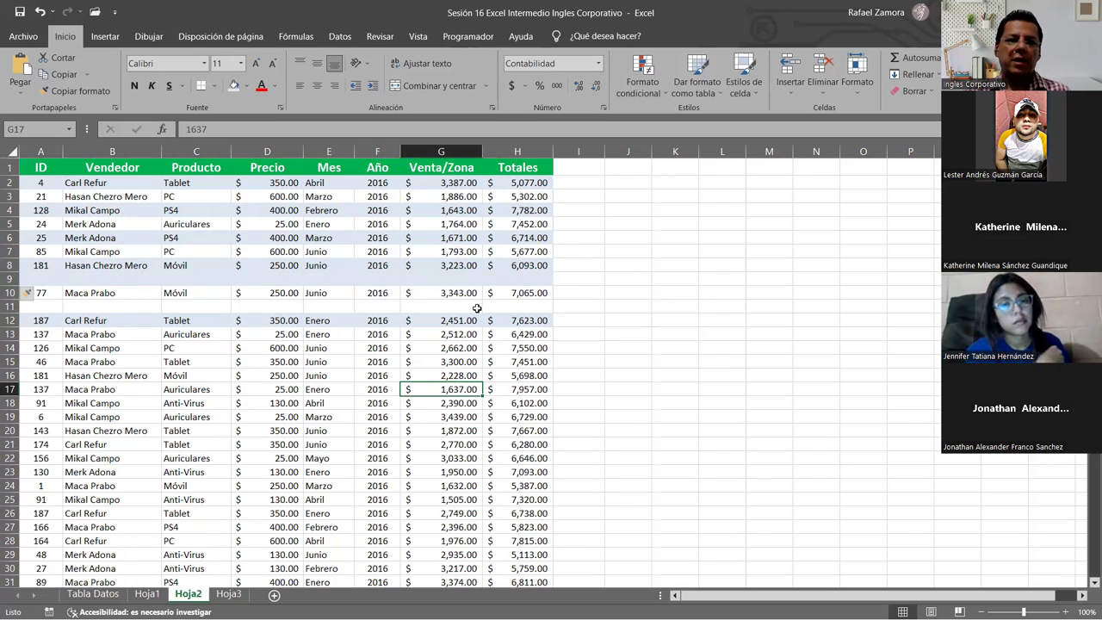
key("ctrl+z")
key("ctrl+z")
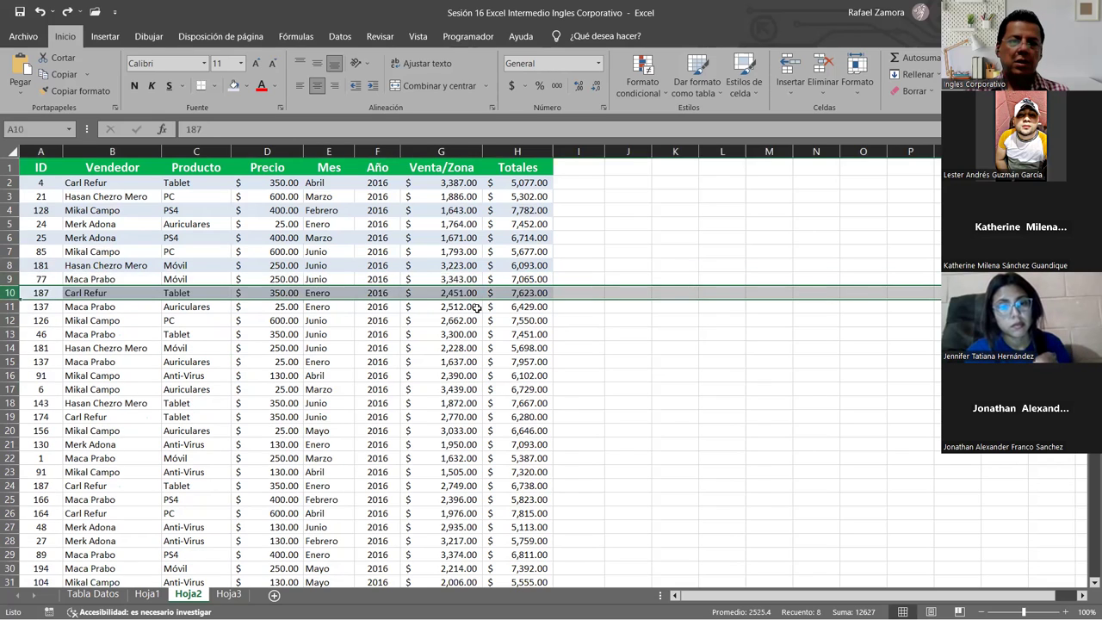
On Hoja1, insert a blank row at row 10 of the 2015 table.
left_click(415, 236)
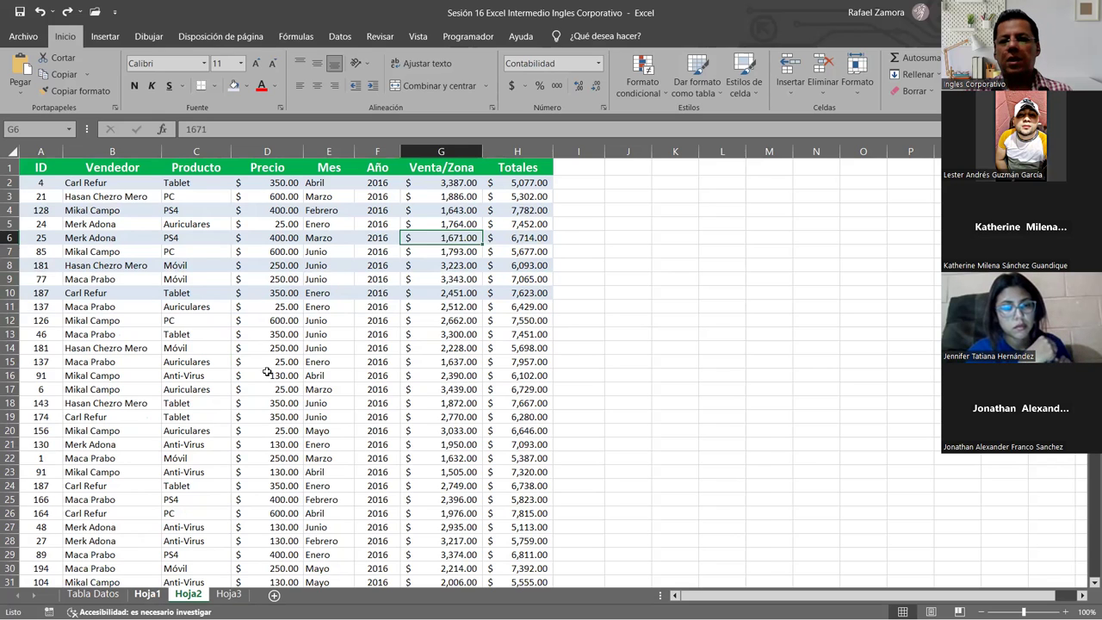
key("ctrl+Page_Up")
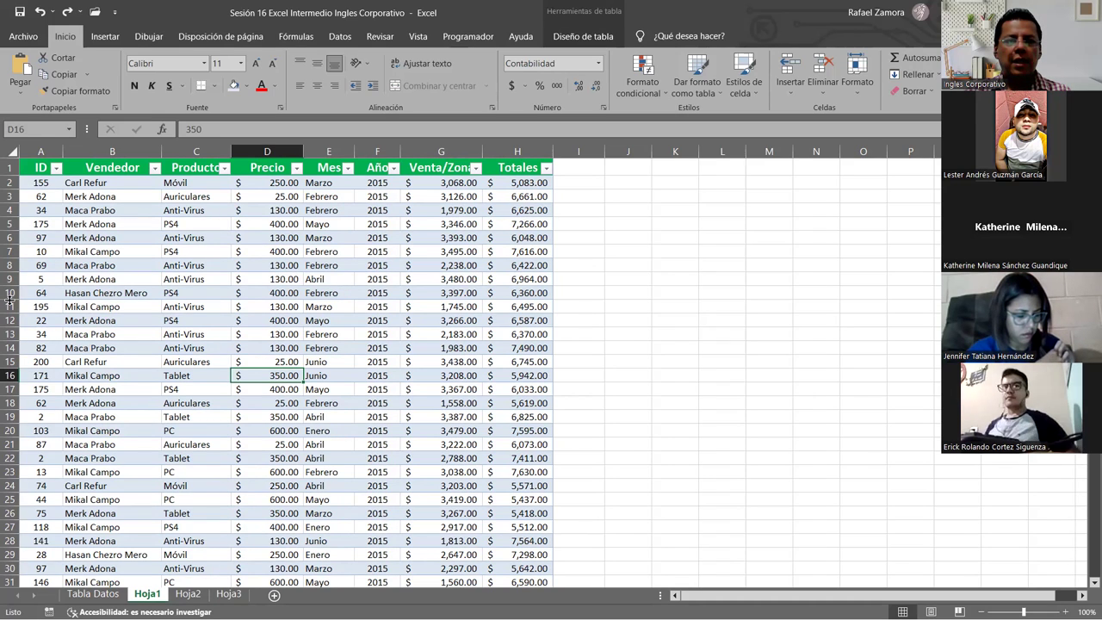
left_click(10, 293)
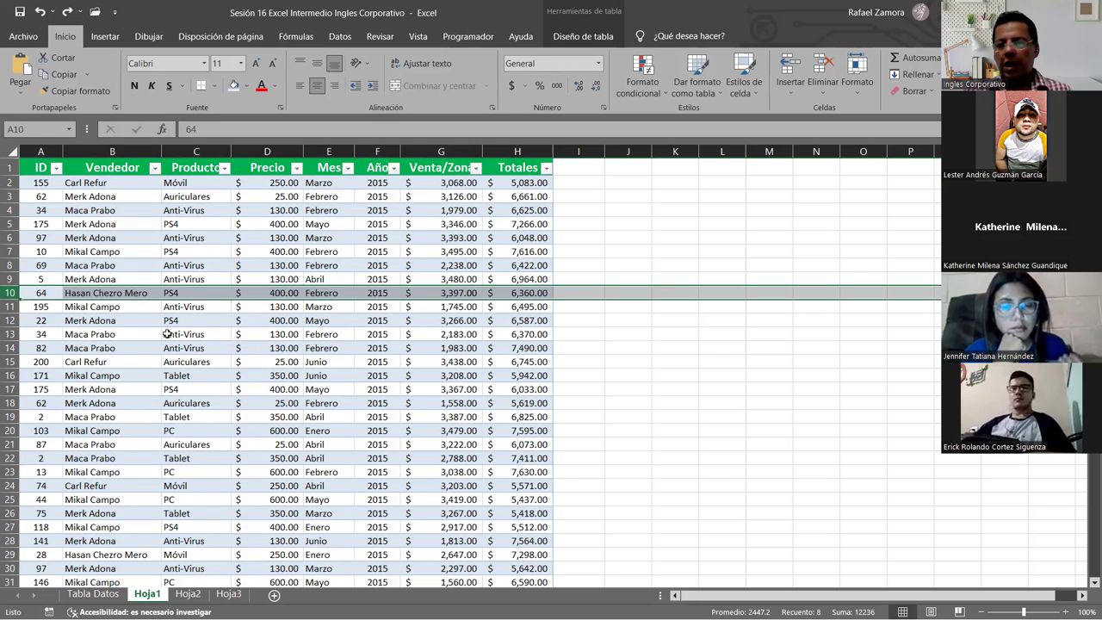
key("ctrl+plus")
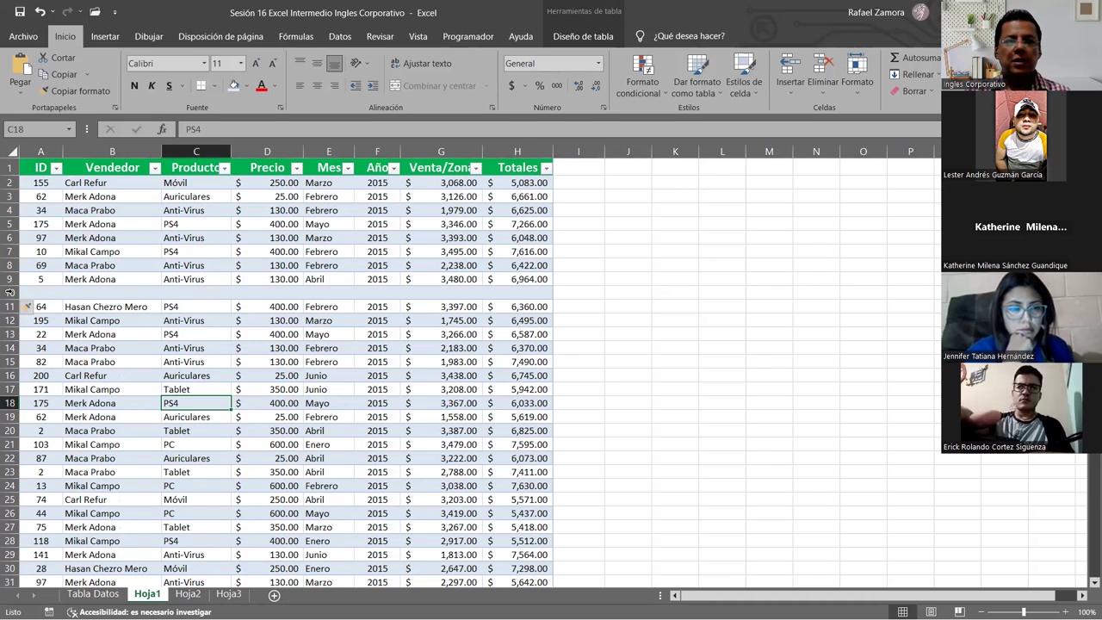
Add a second blank row, undo both insertions, then select row 7 from Vendedor to Totales.
left_click(11, 293)
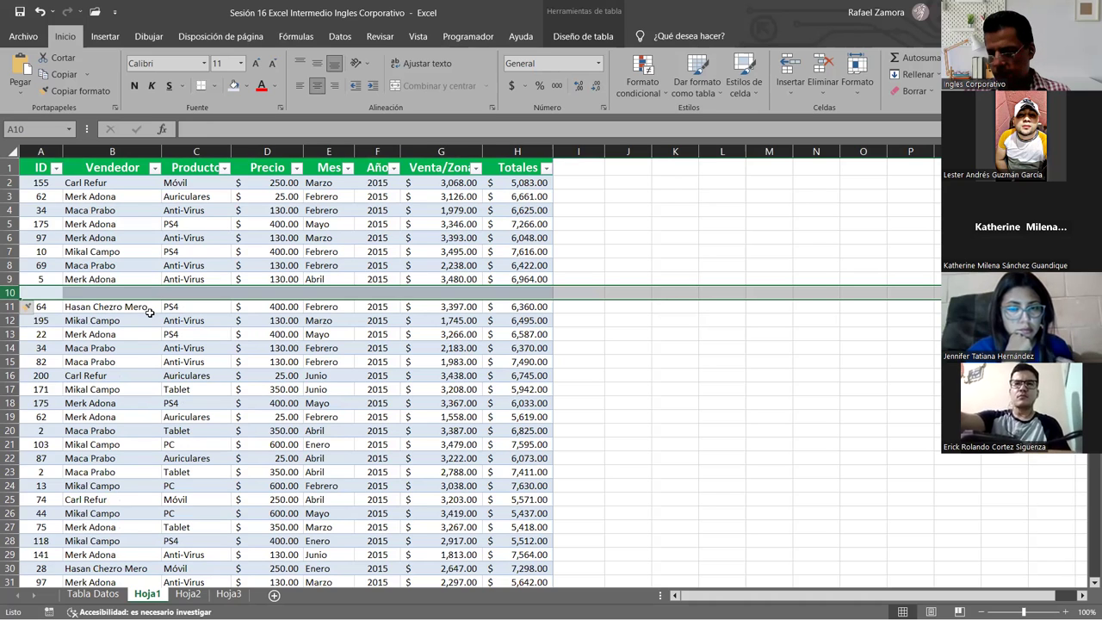
key("ctrl+plus")
left_click(270, 414)
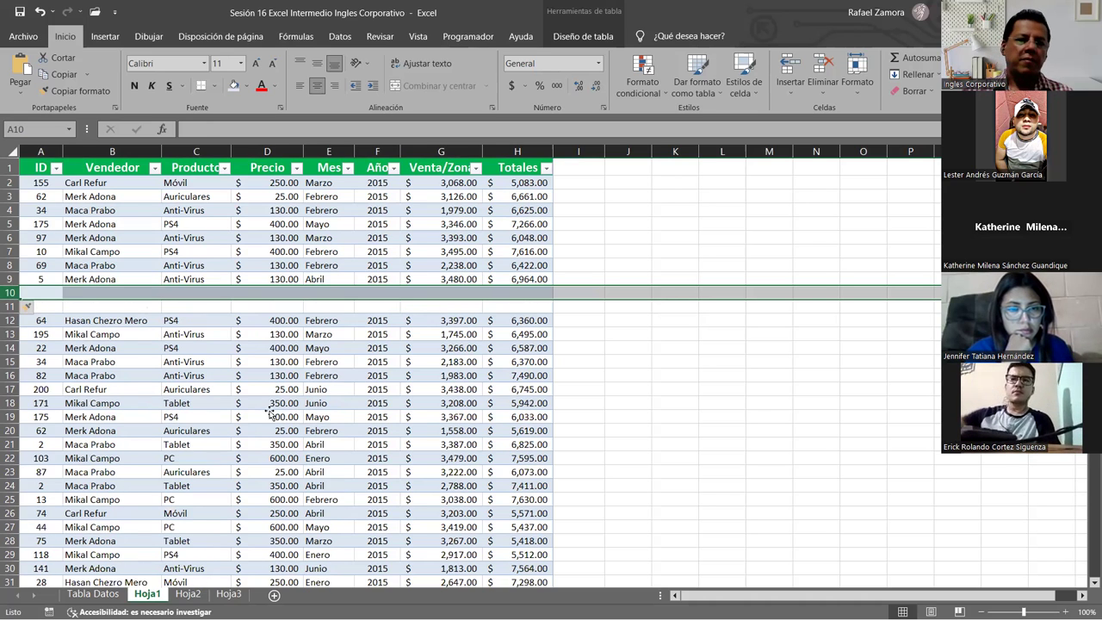
left_click(443, 376)
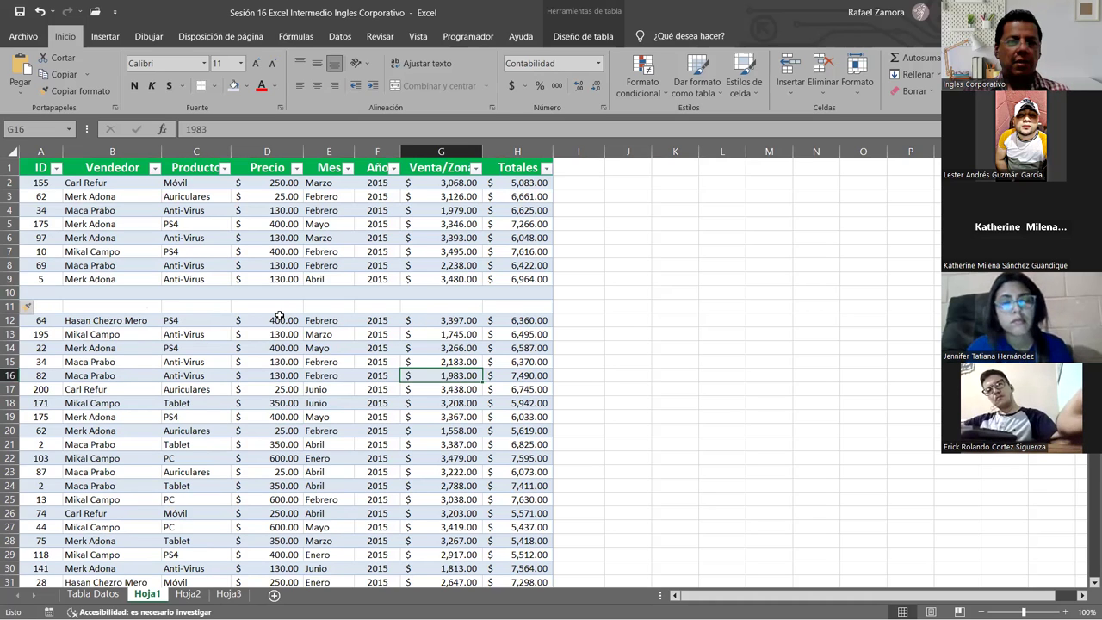
key("ctrl+z")
key("ctrl+z")
left_click(281, 348)
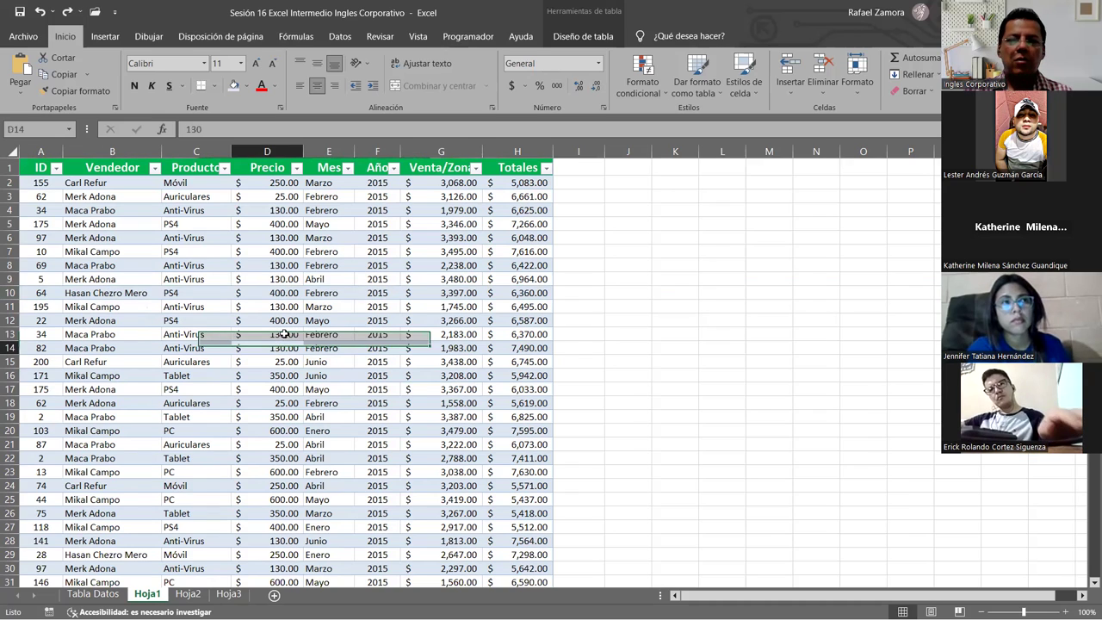
left_click_drag(539, 251, 165, 259)
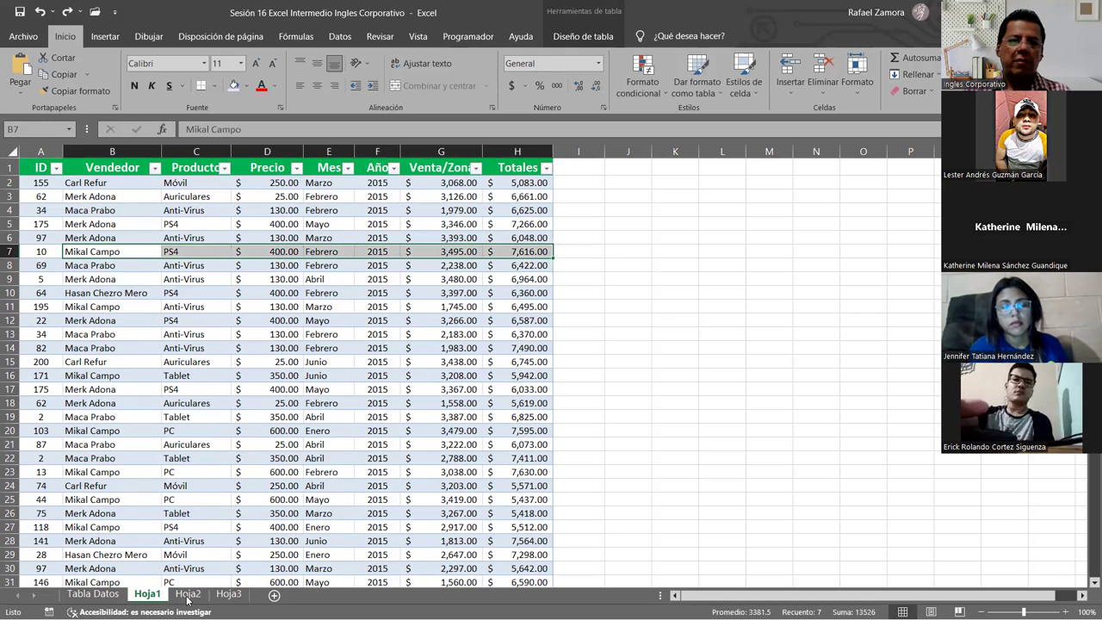
On Hoja2, apply the current fill colour to rows 2–10, ID through Totales.
left_click(188, 594)
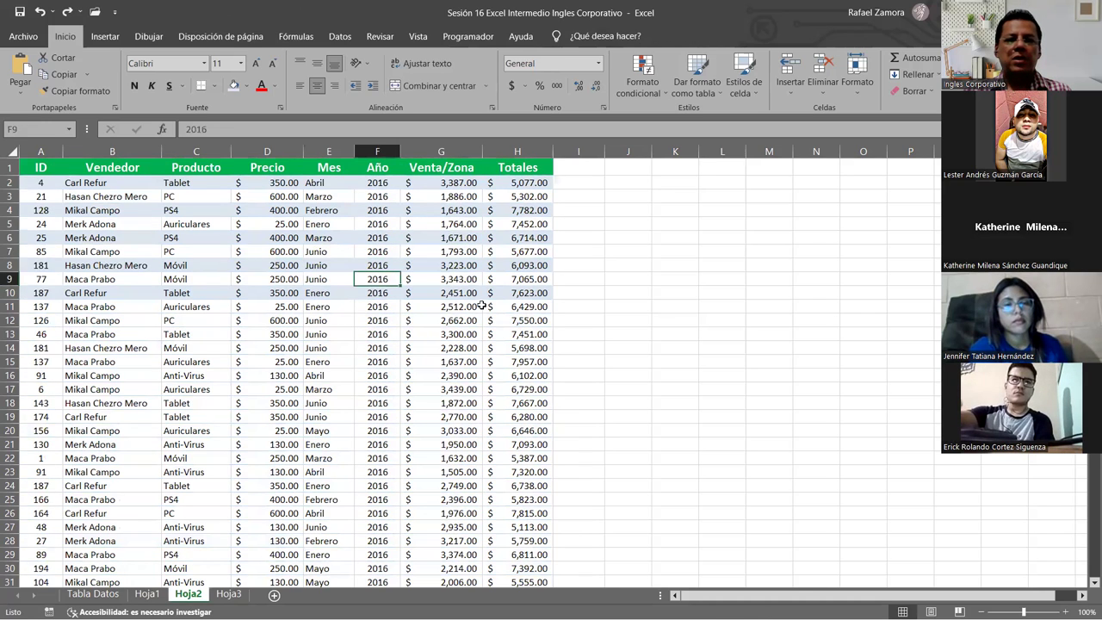
left_click_drag(56, 182, 441, 277)
left_click_drag(517, 279, 516, 293)
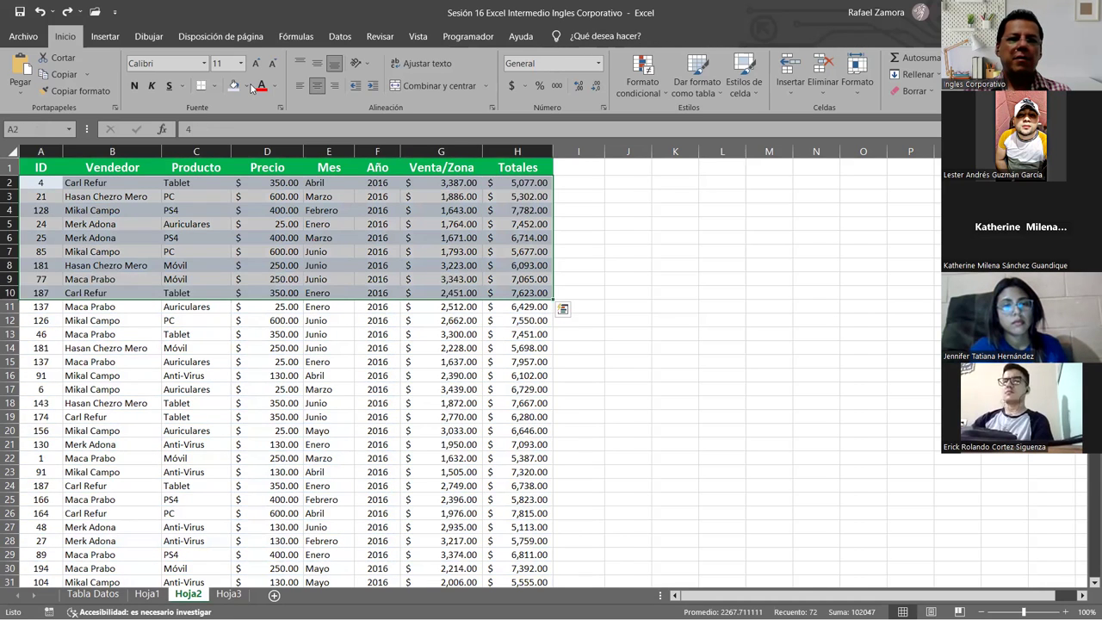
left_click(234, 86)
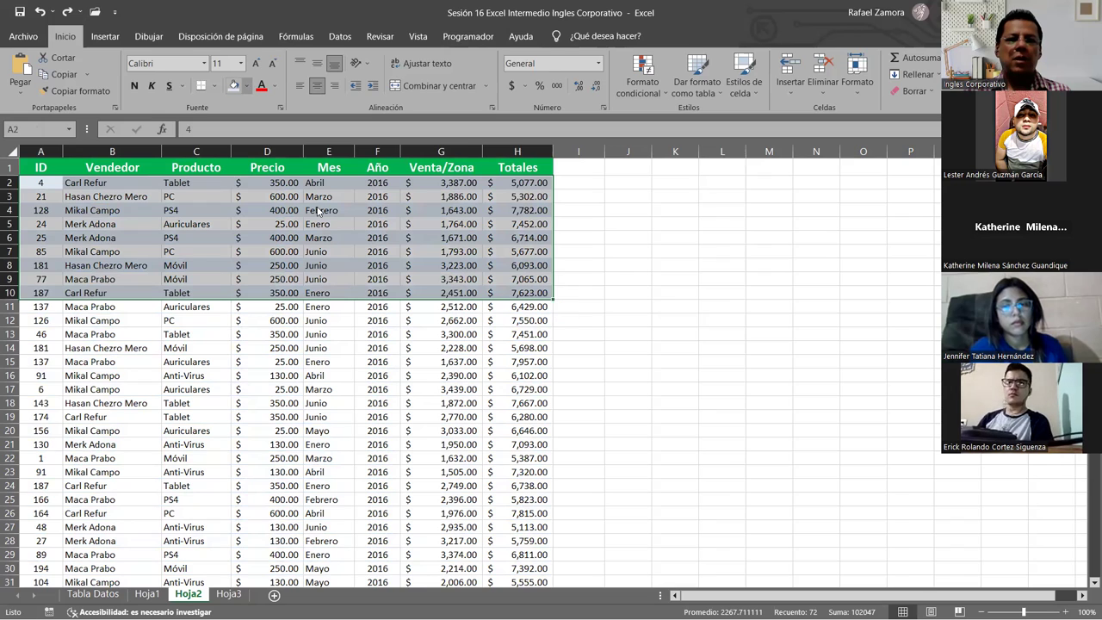
Browse cells in the 2016 data, then select the empty cells I3 to I24 beside Totales.
left_click(196, 320)
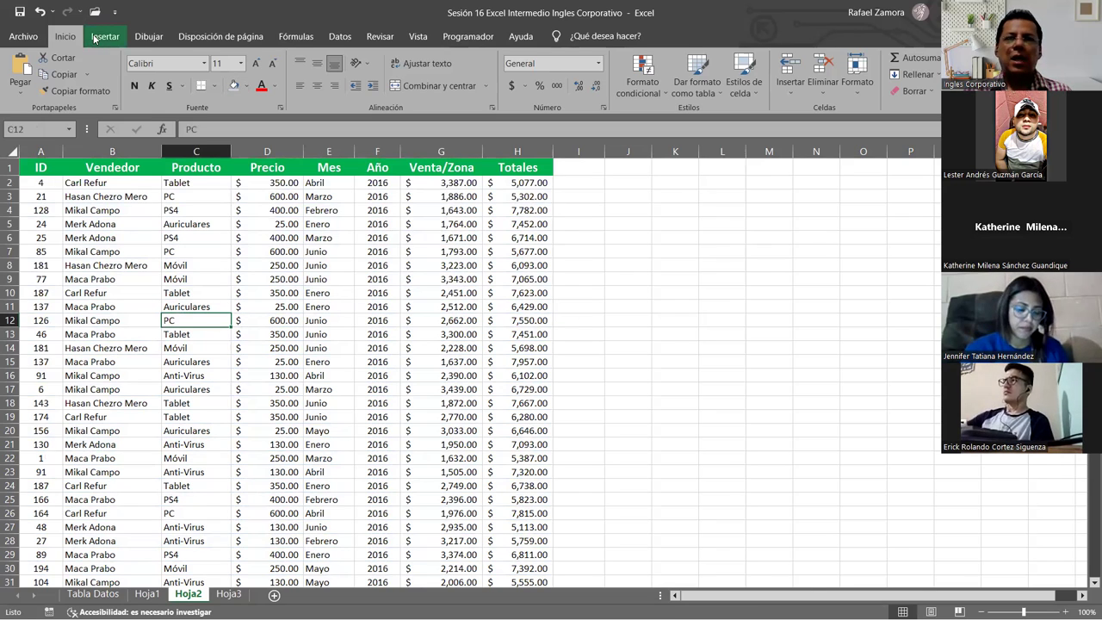
left_click(279, 417)
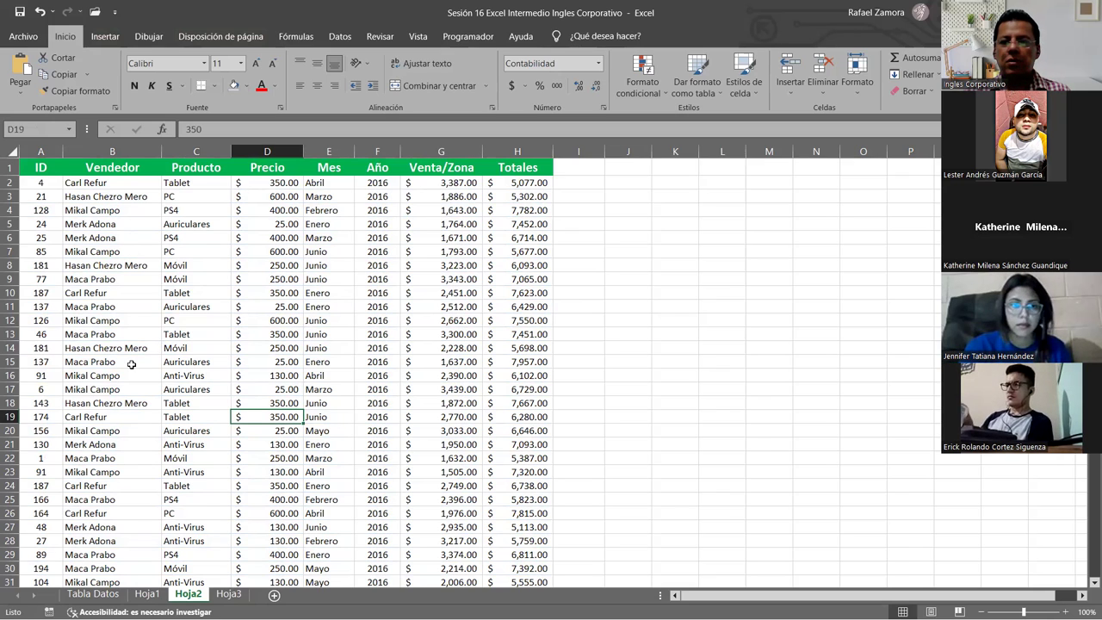
left_click(92, 251)
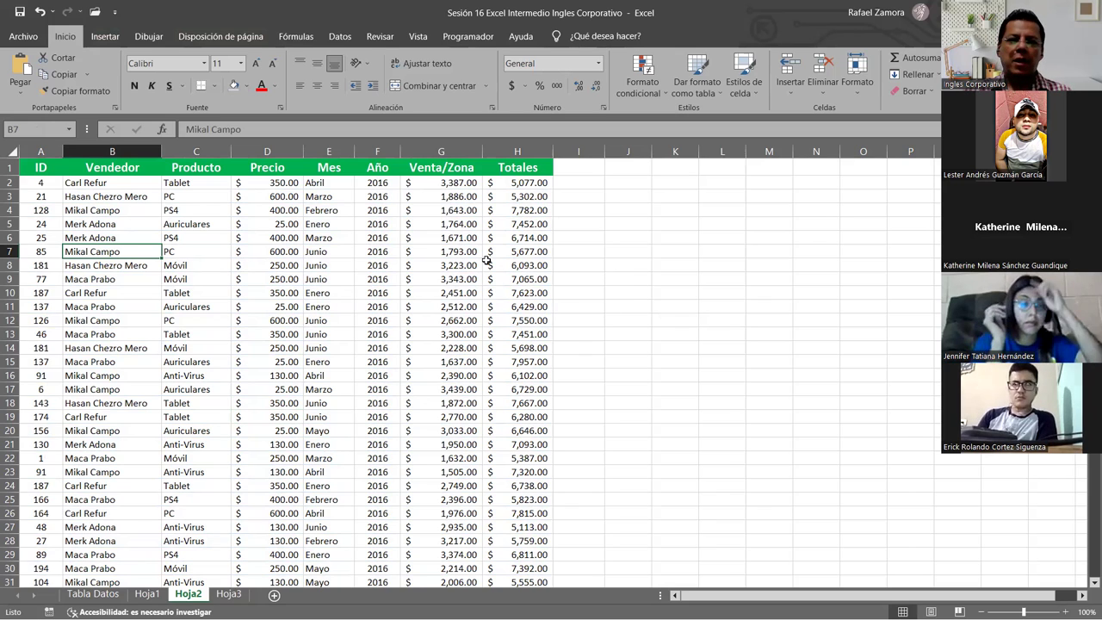
left_click(515, 236)
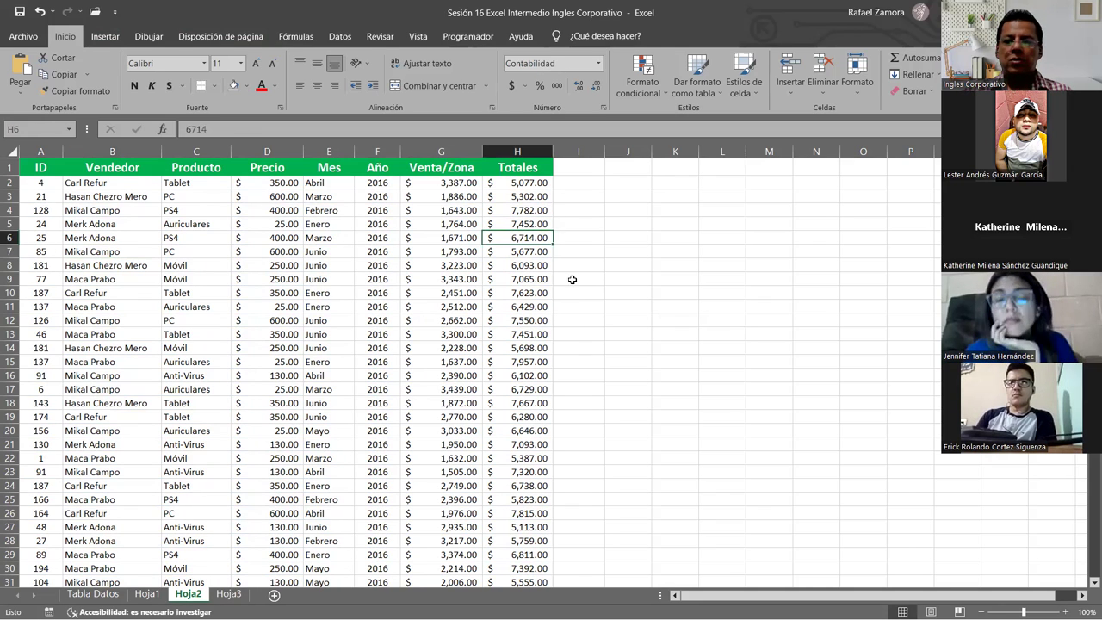
left_click_drag(576, 196, 578, 466)
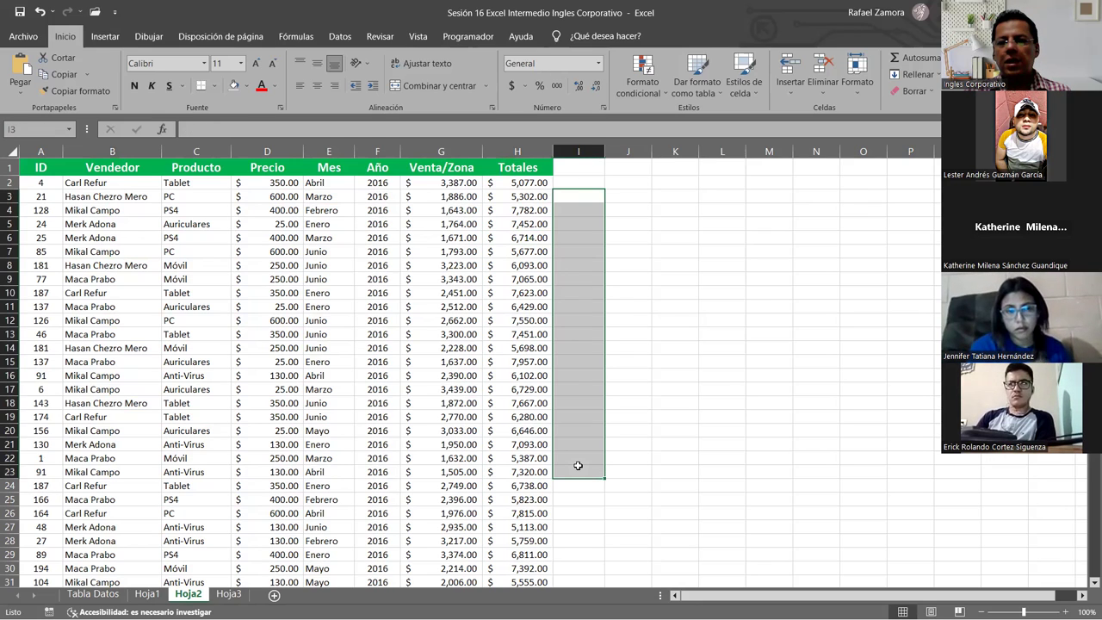
left_click_drag(572, 198, 573, 273)
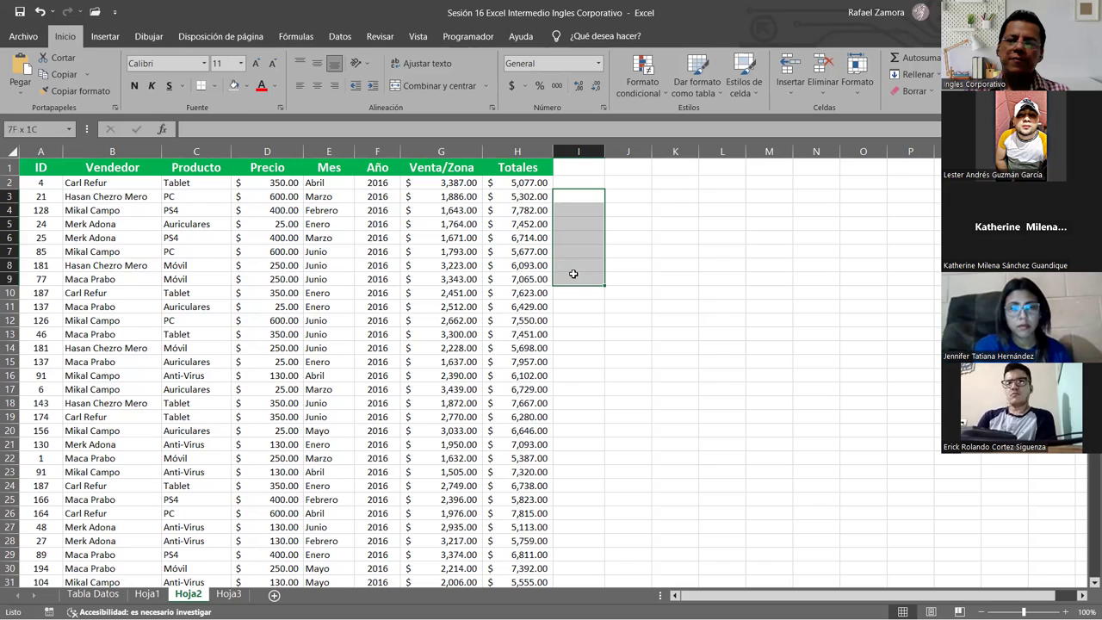
left_click(586, 216)
left_click(576, 303)
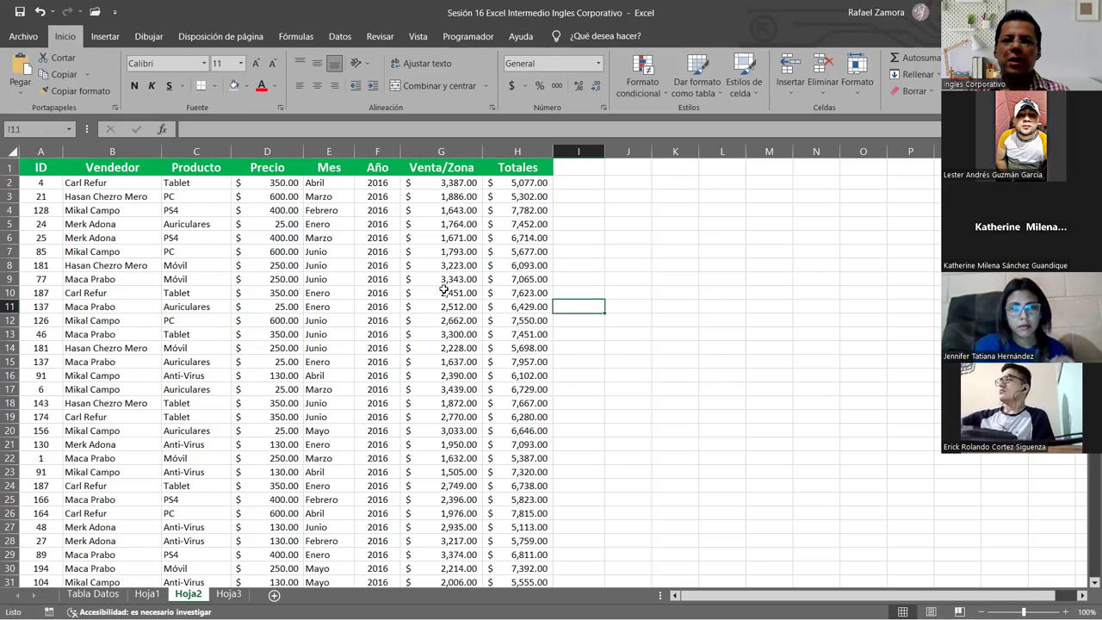
left_click(444, 291)
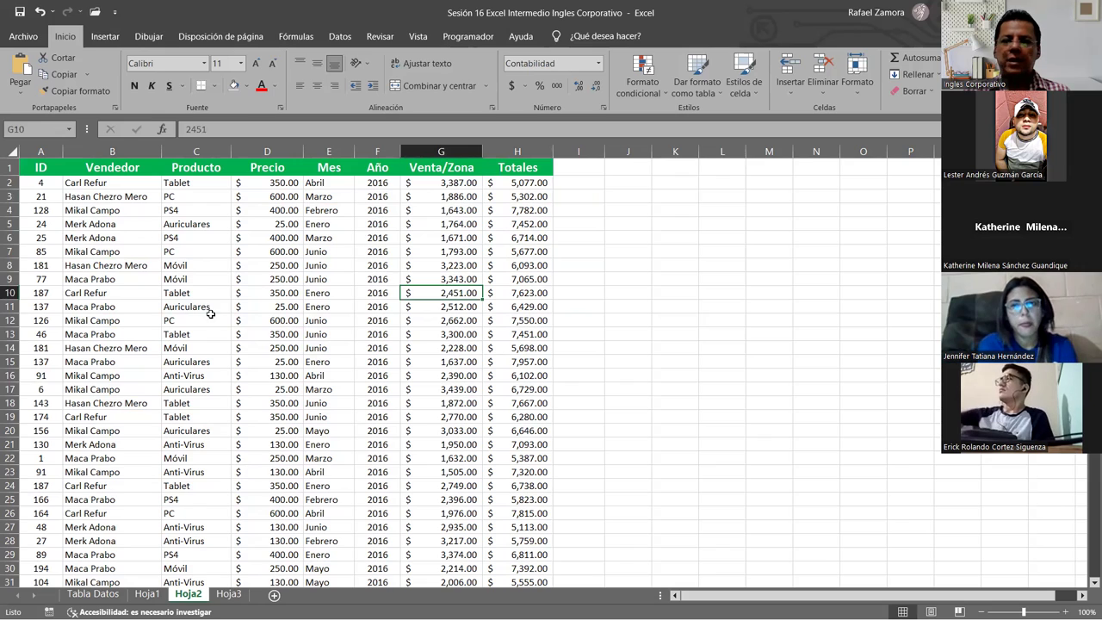
left_click_drag(573, 198, 588, 482)
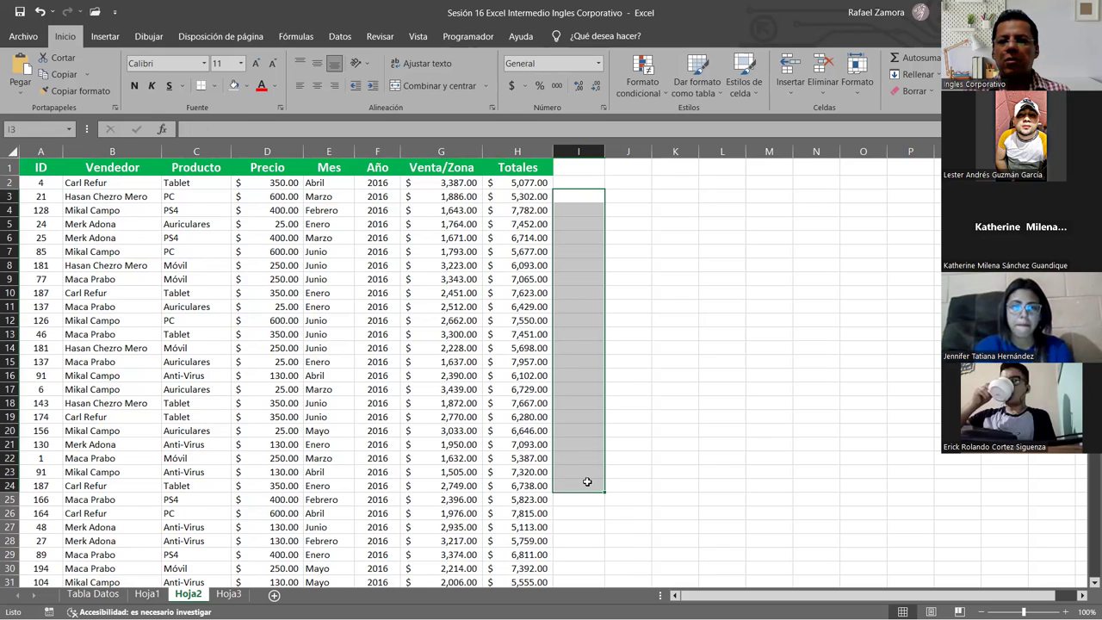
Scroll through the 2016 data, then start a table over $A$1:$H$99 with Ctrl+T.
left_click(452, 348)
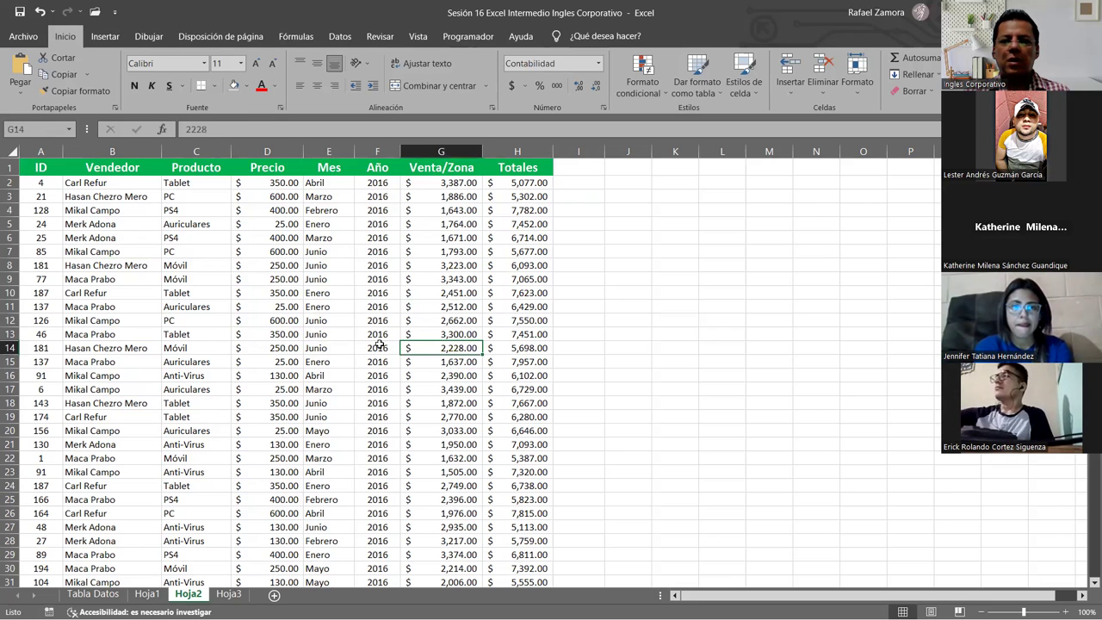
scroll(337, 274, "down", 6)
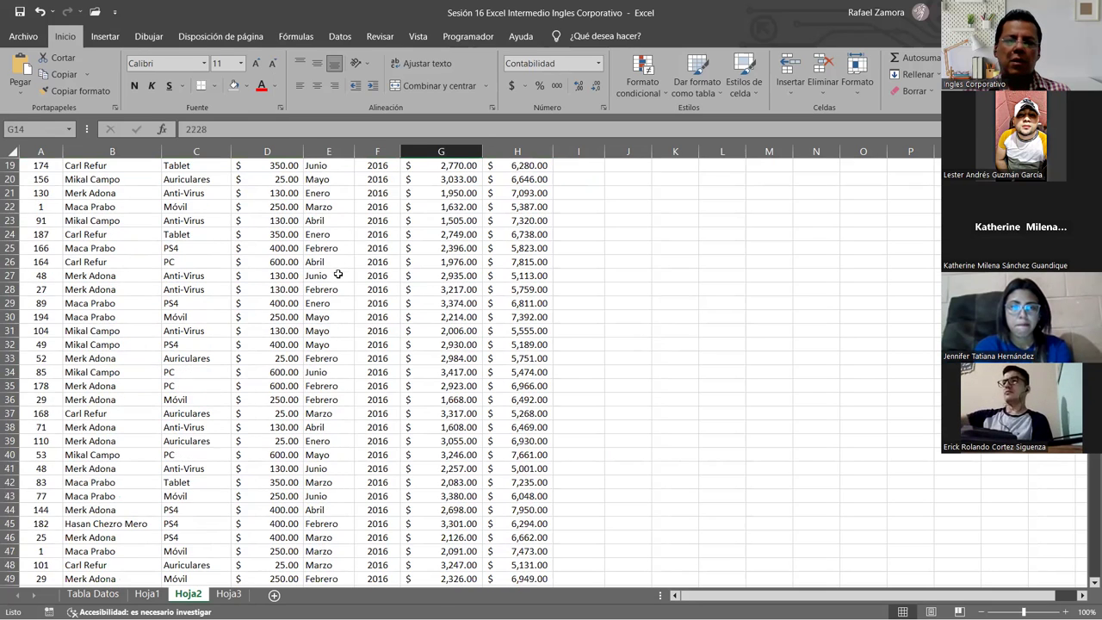
scroll(338, 289, "down", 2)
scroll(339, 314, "down", 2)
scroll(340, 313, "down", 3)
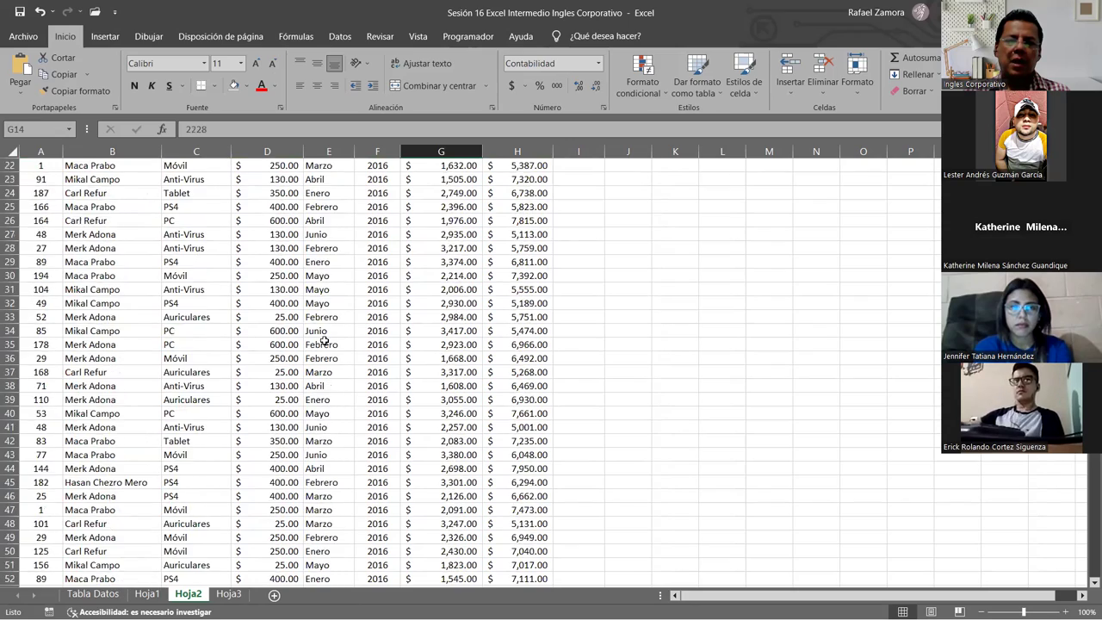
scroll(325, 342, "down", 17)
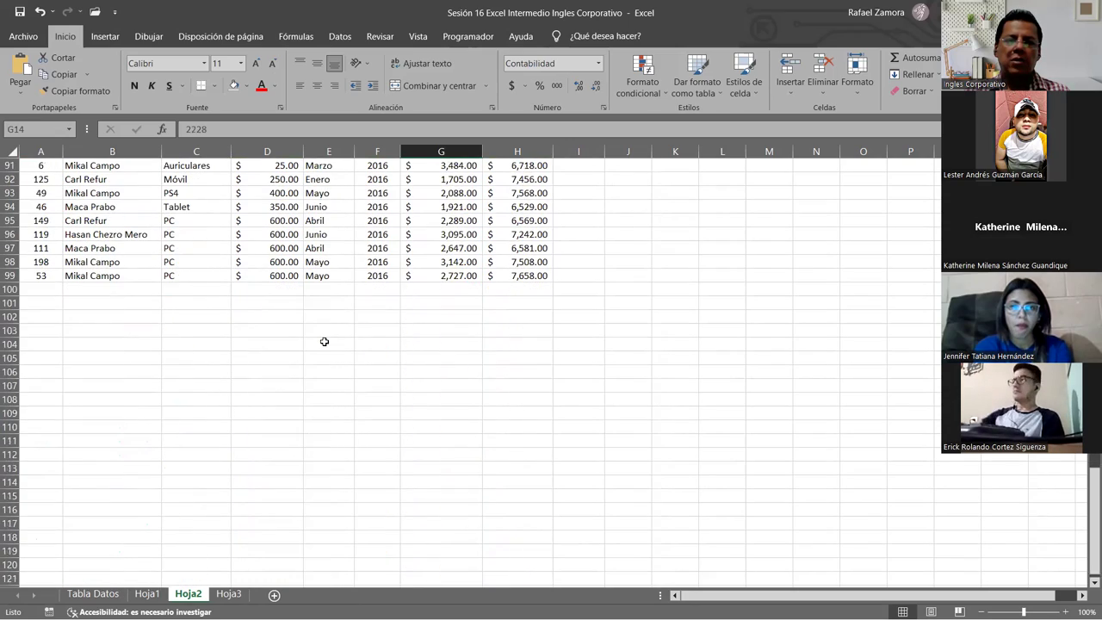
scroll(324, 342, "up", 6)
scroll(325, 342, "up", 6)
scroll(325, 342, "up", 5)
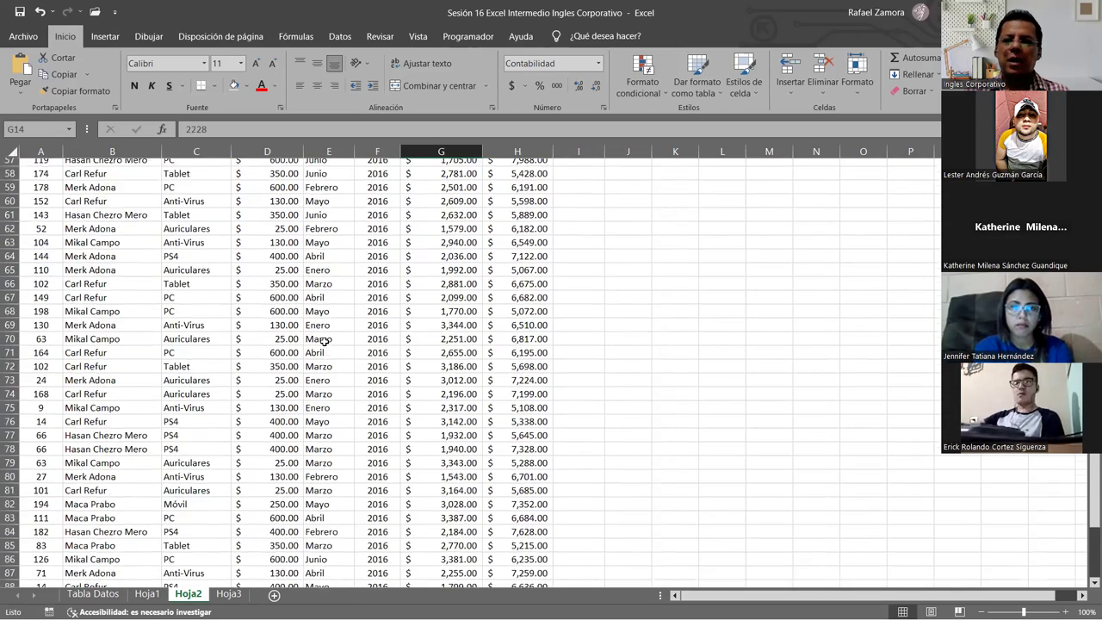
scroll(324, 342, "up", 5)
scroll(325, 342, "up", 3)
scroll(324, 342, "up", 5)
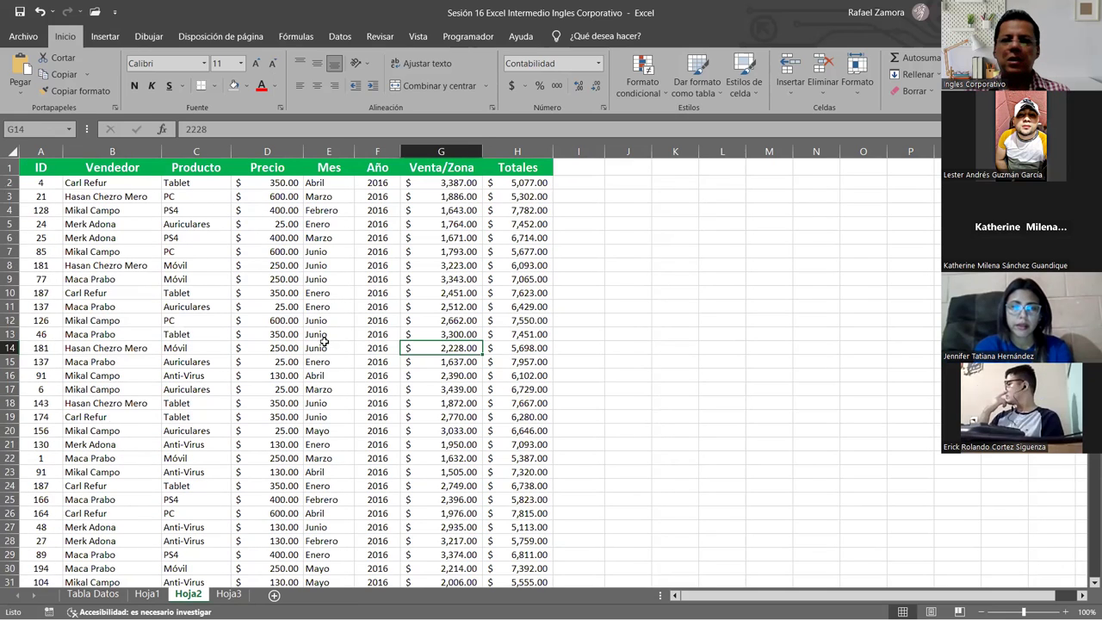
left_click(97, 263)
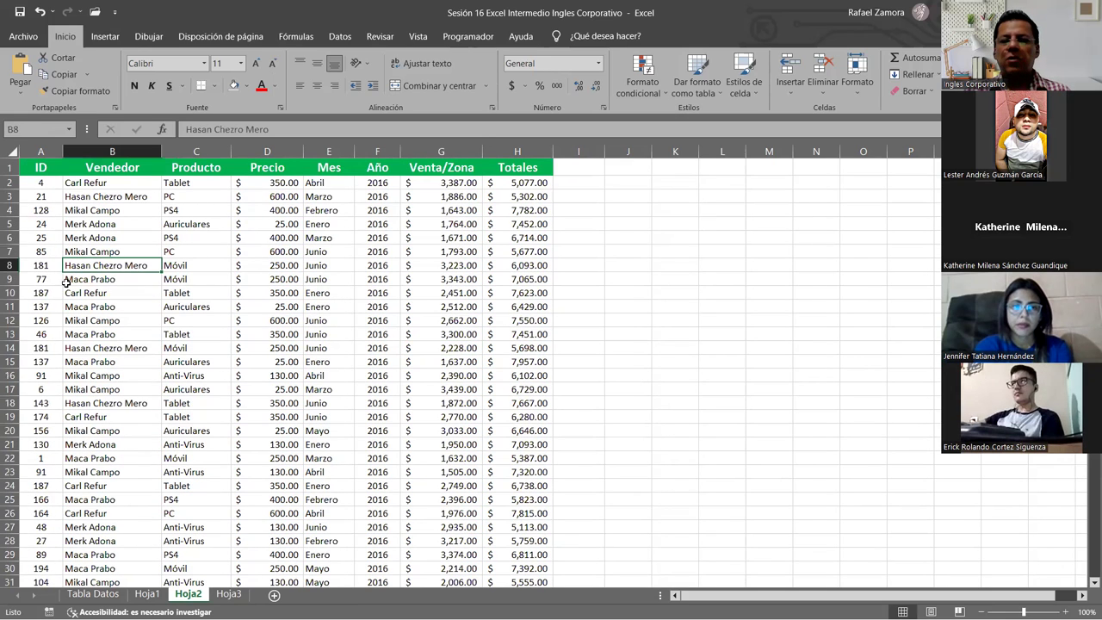
left_click(145, 292)
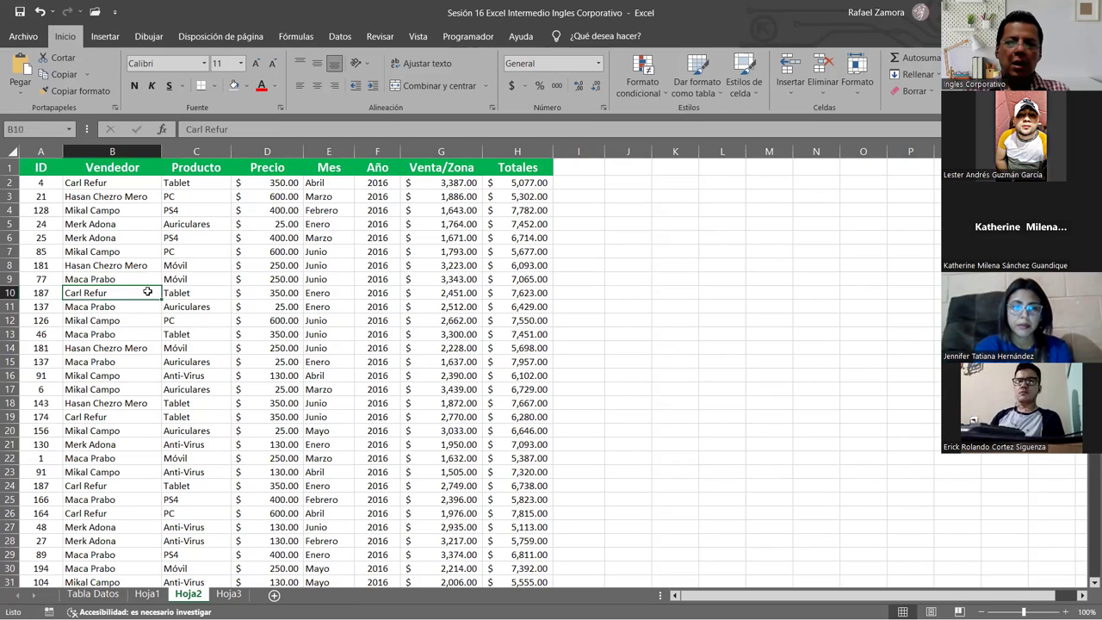
key("ctrl+t")
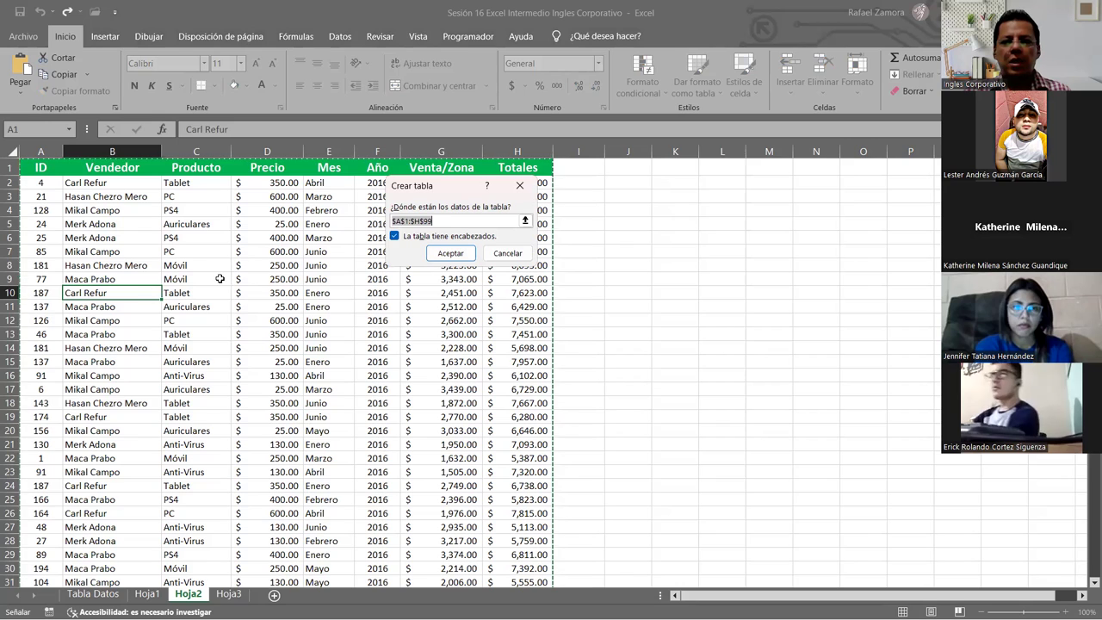
After cancelling twice, create the table with headers, producing Tabla3 with filters and banded rows.
left_click(513, 253)
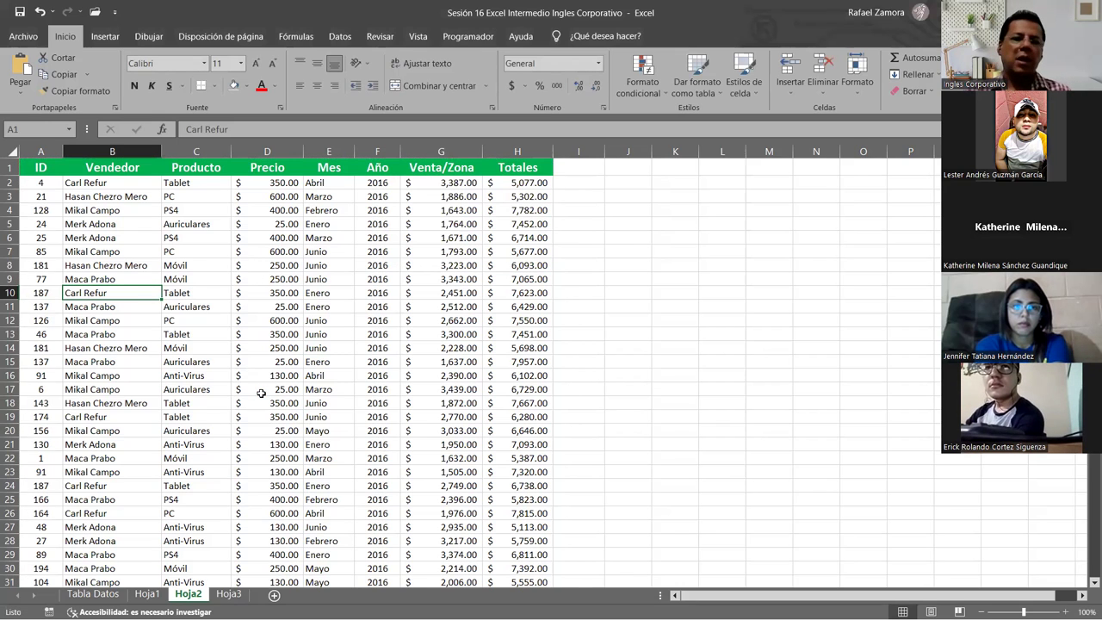
key("ctrl+t")
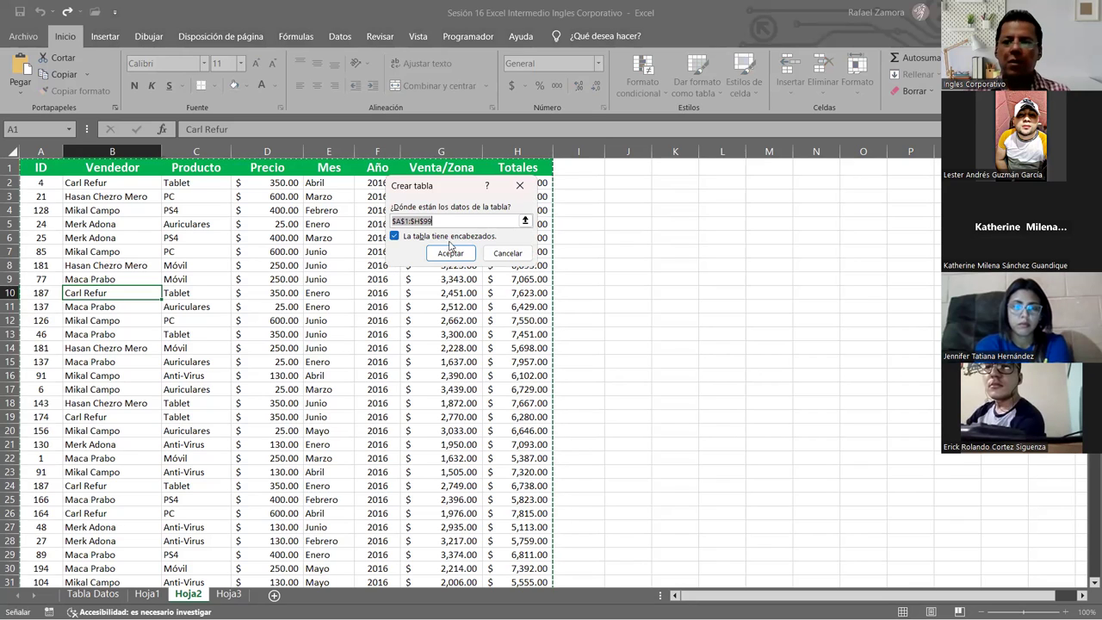
left_click(508, 253)
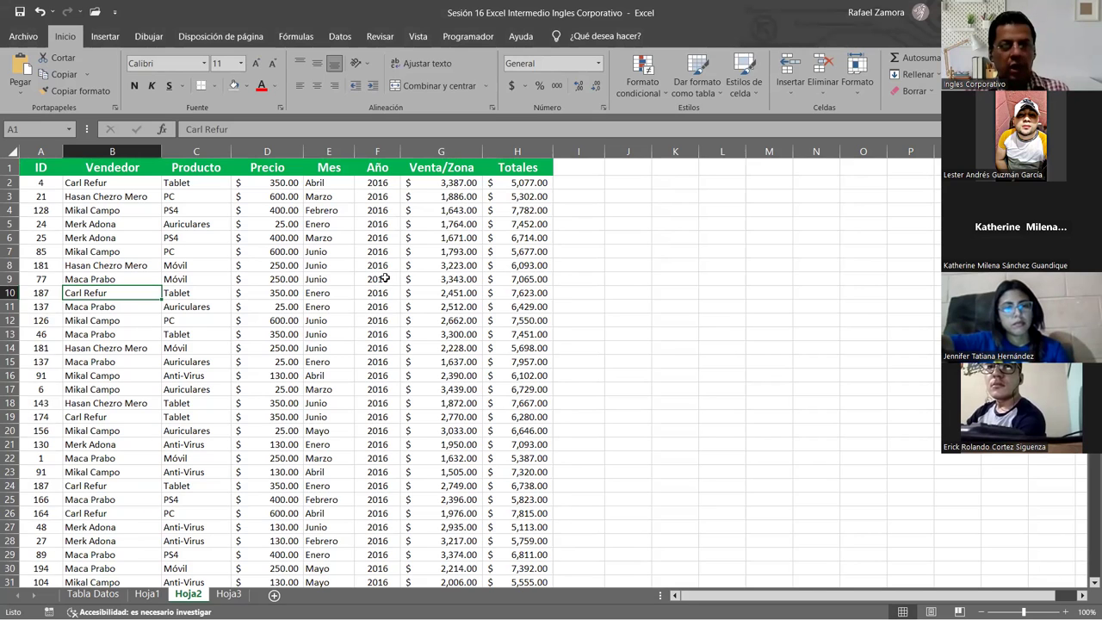
key("ctrl+t")
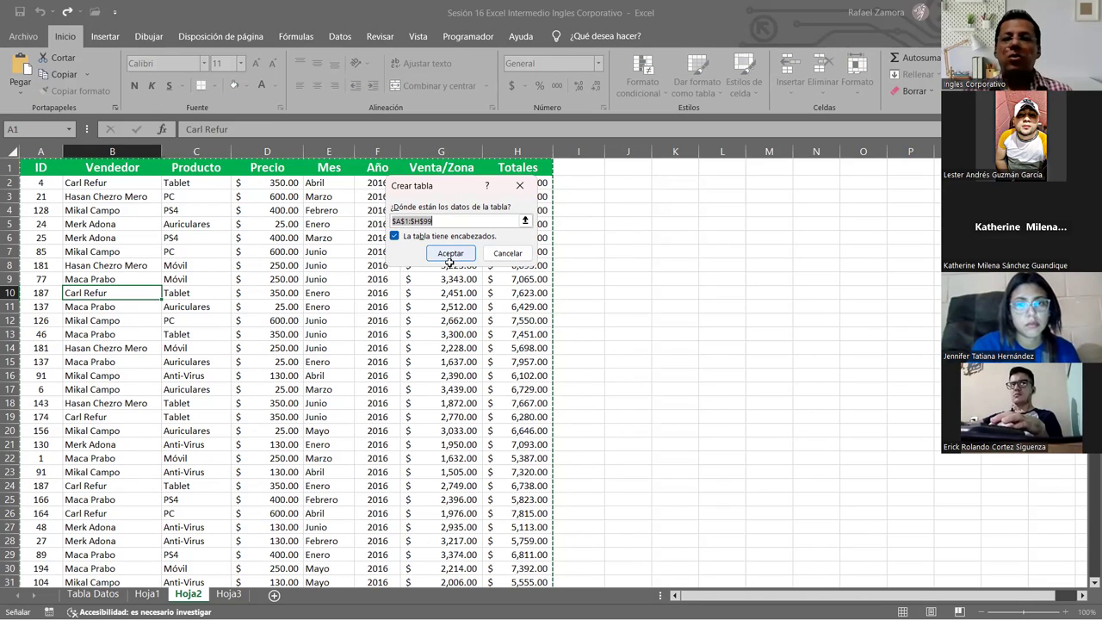
left_click(449, 257)
left_click(450, 263)
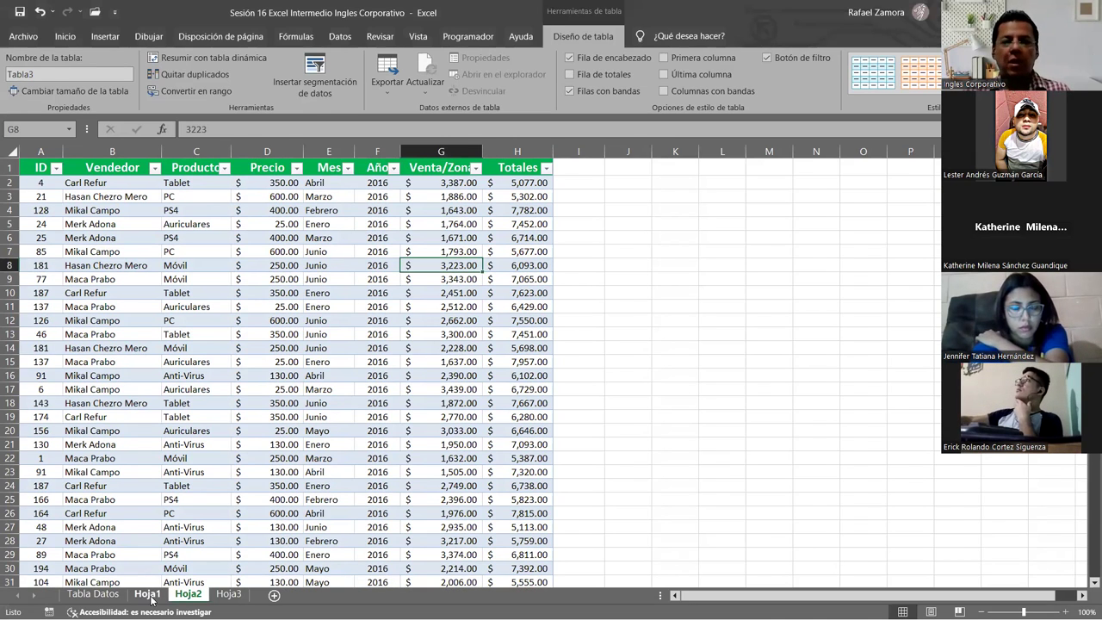
left_click(151, 596)
left_click(741, 296)
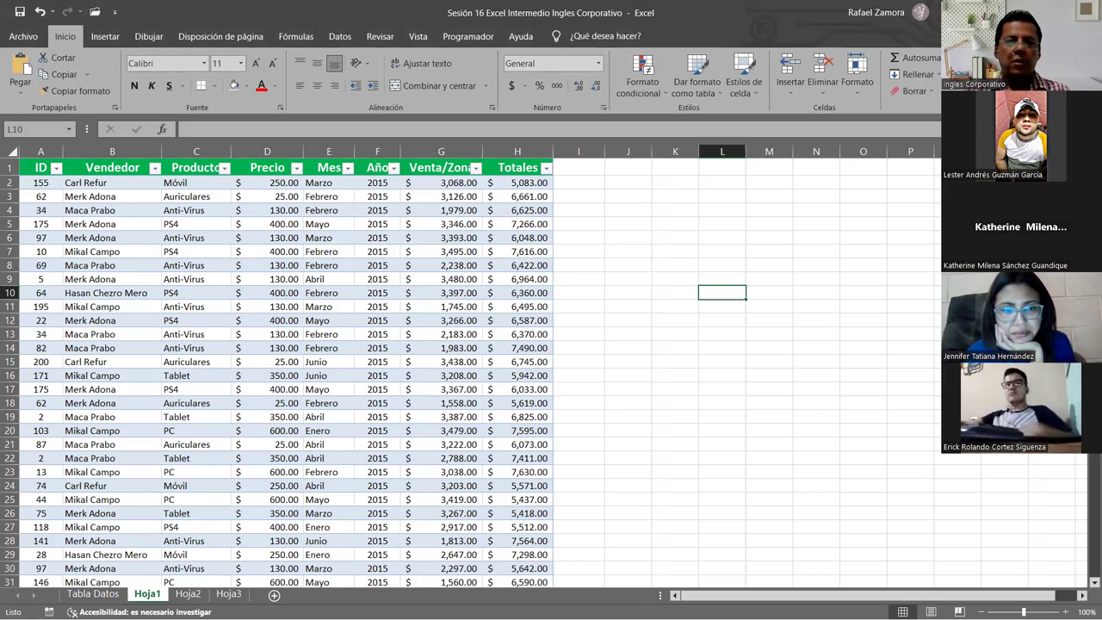
left_click(187, 595)
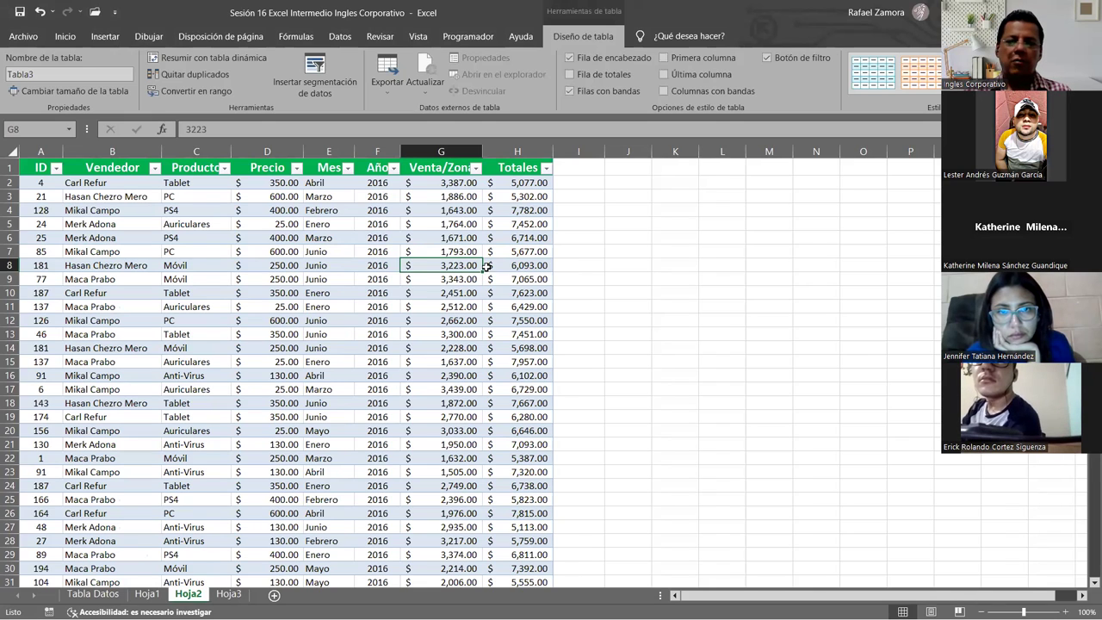
left_click(605, 282)
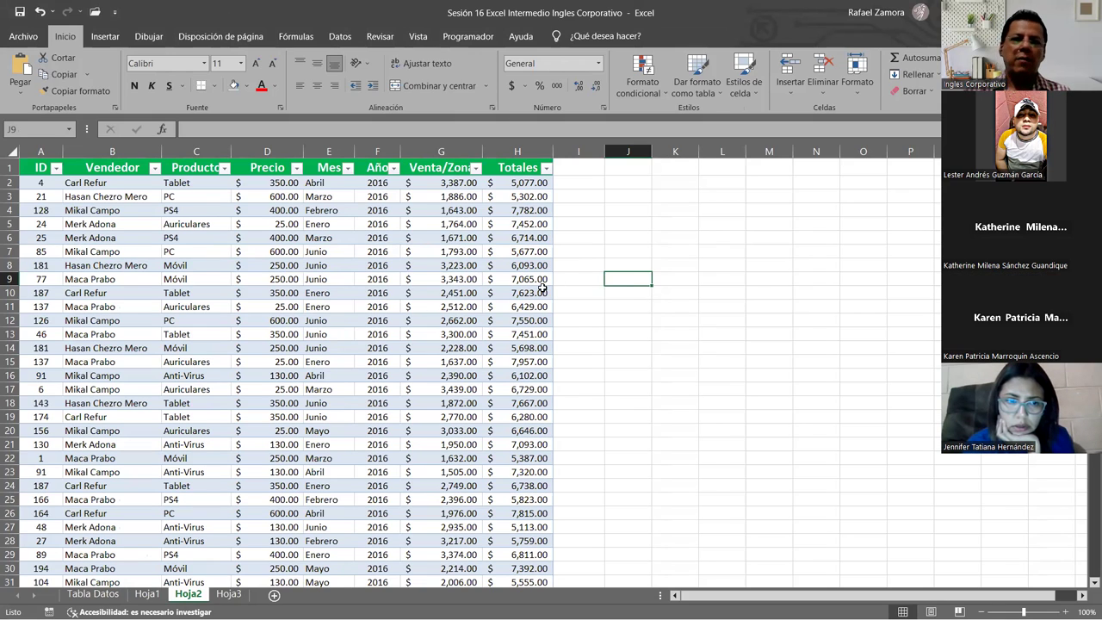
Restyle Tabla3 on Hoja2 with a light purple banded-row table style.
left_click(444, 307)
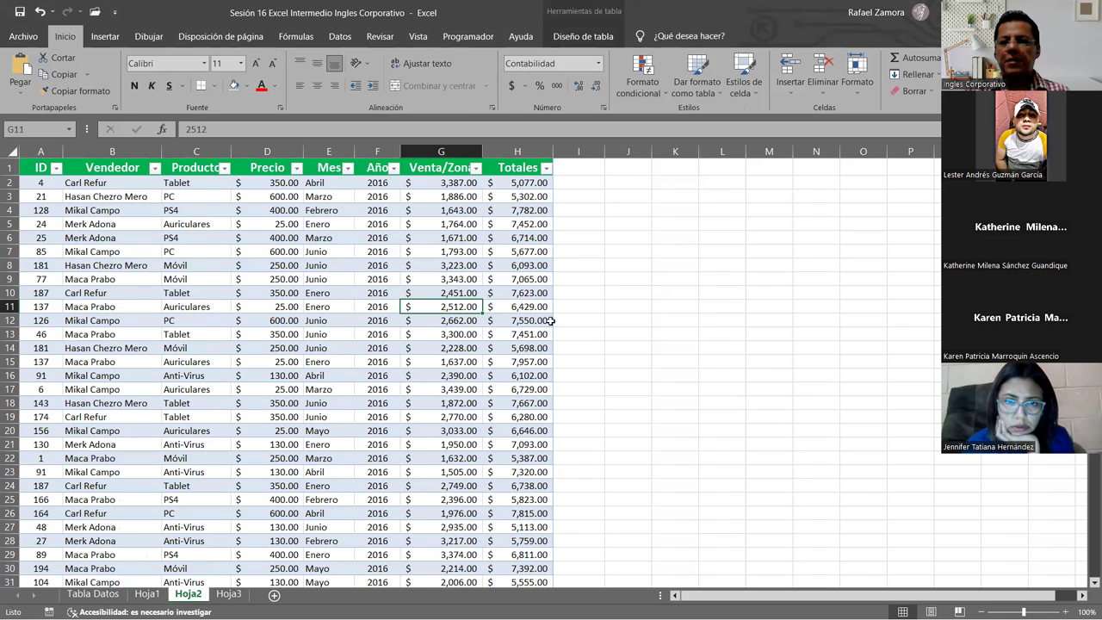
left_click(584, 36)
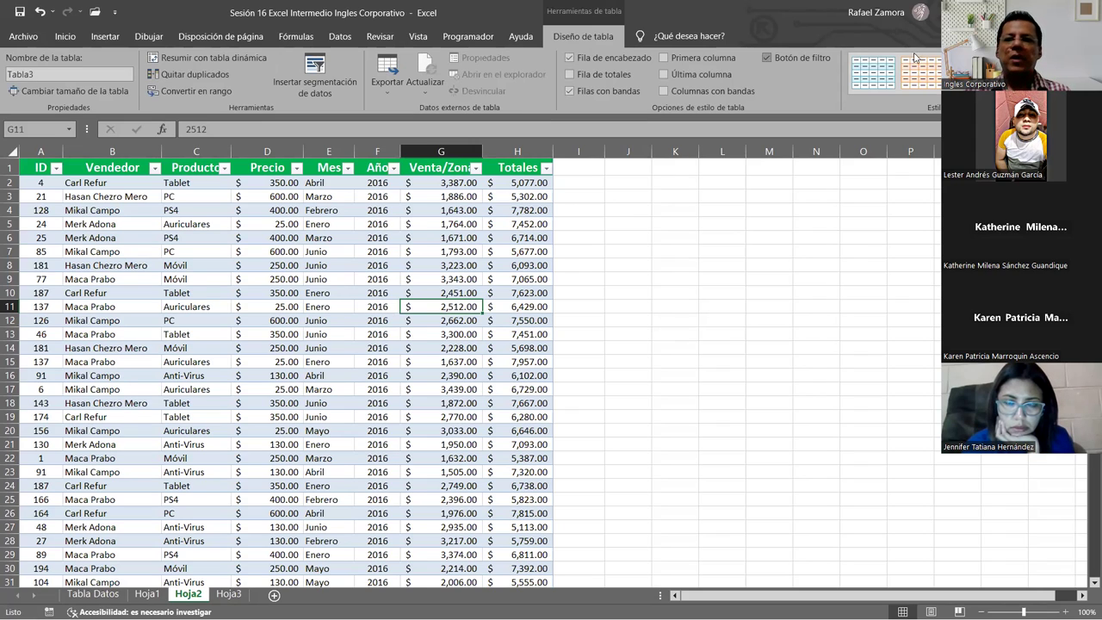
left_click(501, 216)
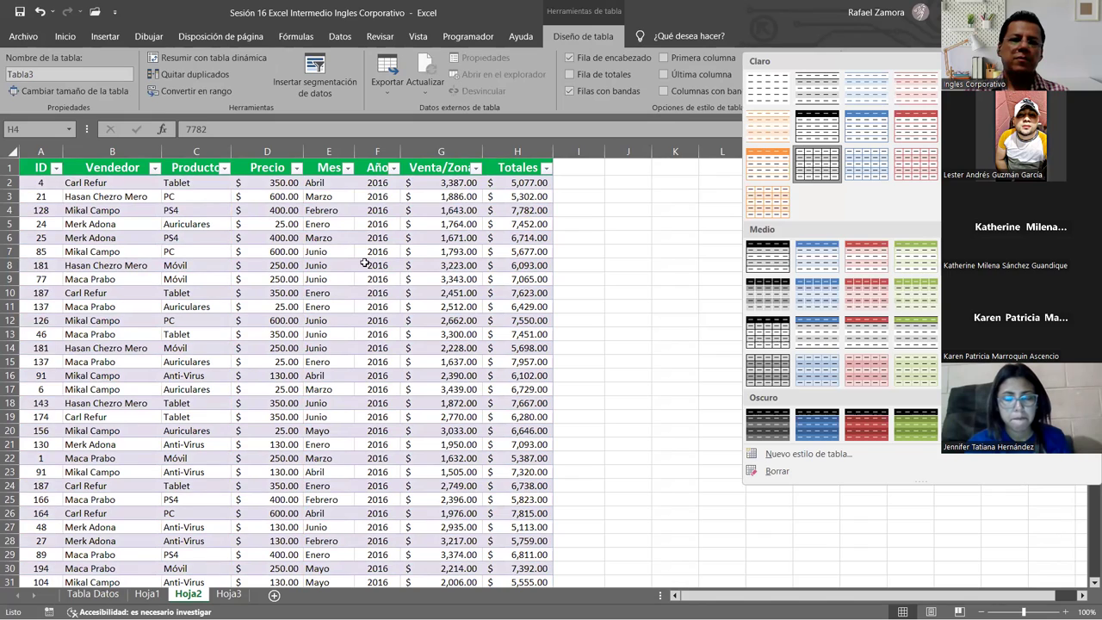
key("Escape")
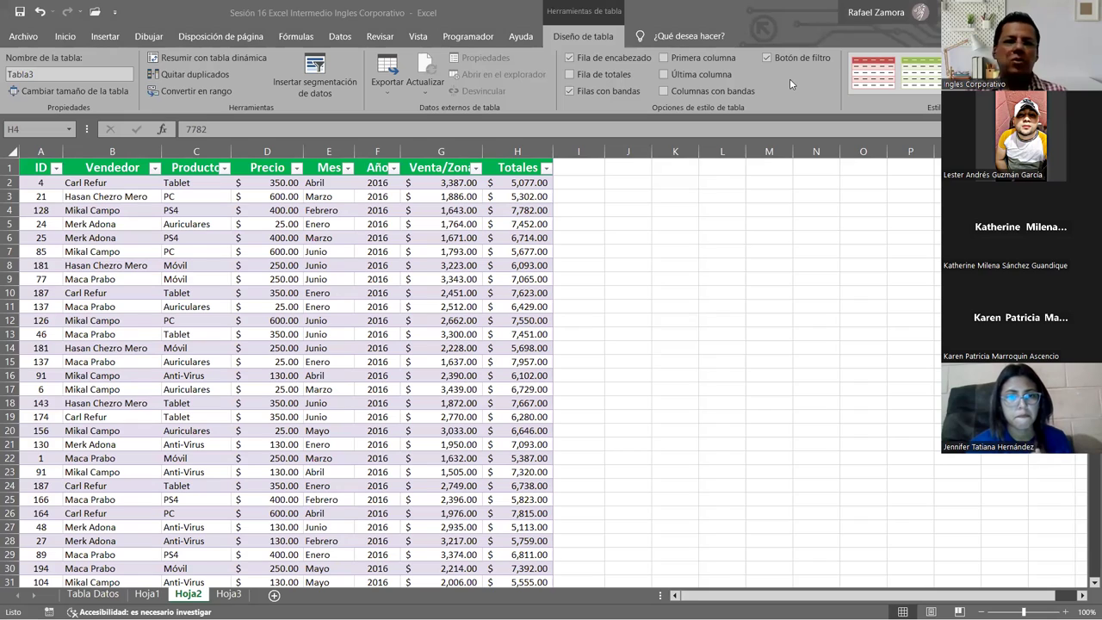
Turn off Tabla3's filter buttons and scroll through the 2016 table.
left_click(801, 41)
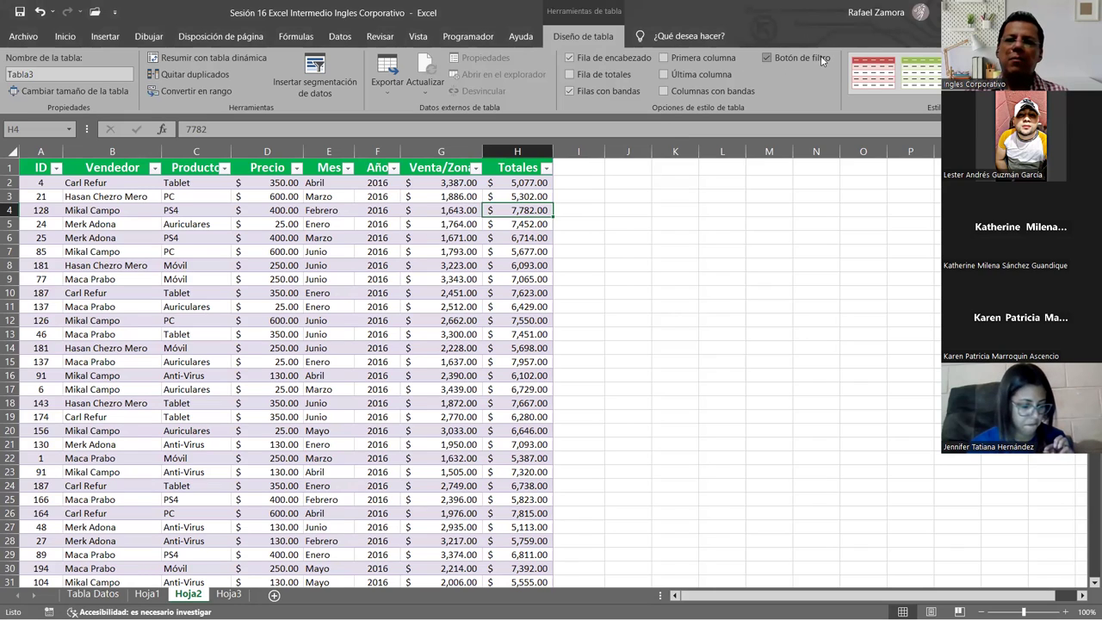
left_click(776, 57)
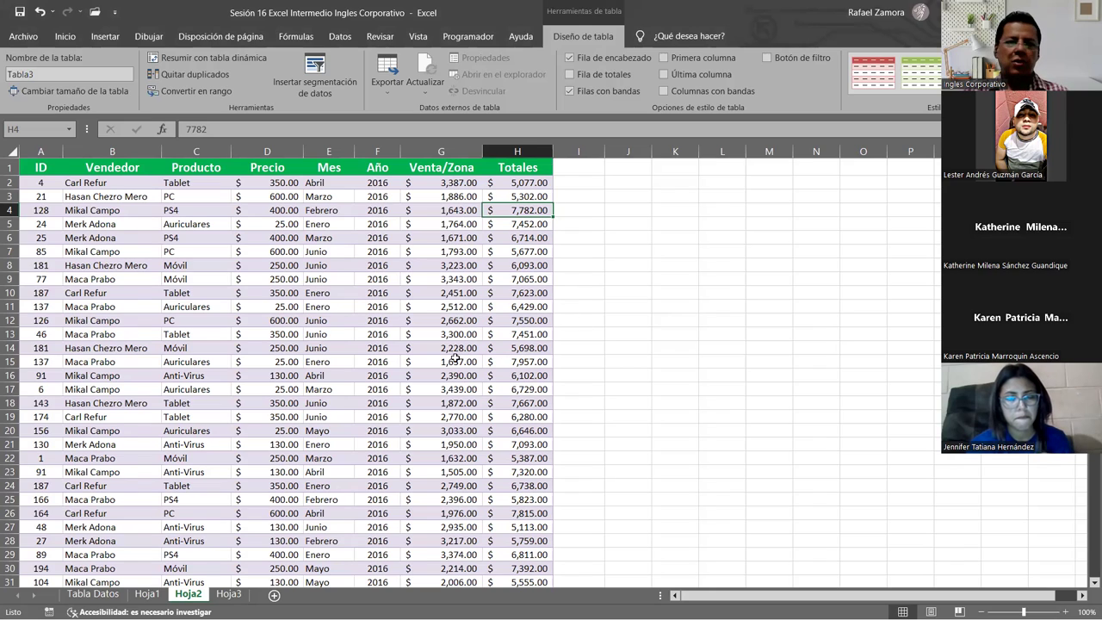
scroll(454, 358, "down", 2)
scroll(370, 344, "down", 7)
scroll(258, 327, "down", 6)
scroll(136, 303, "down", 4)
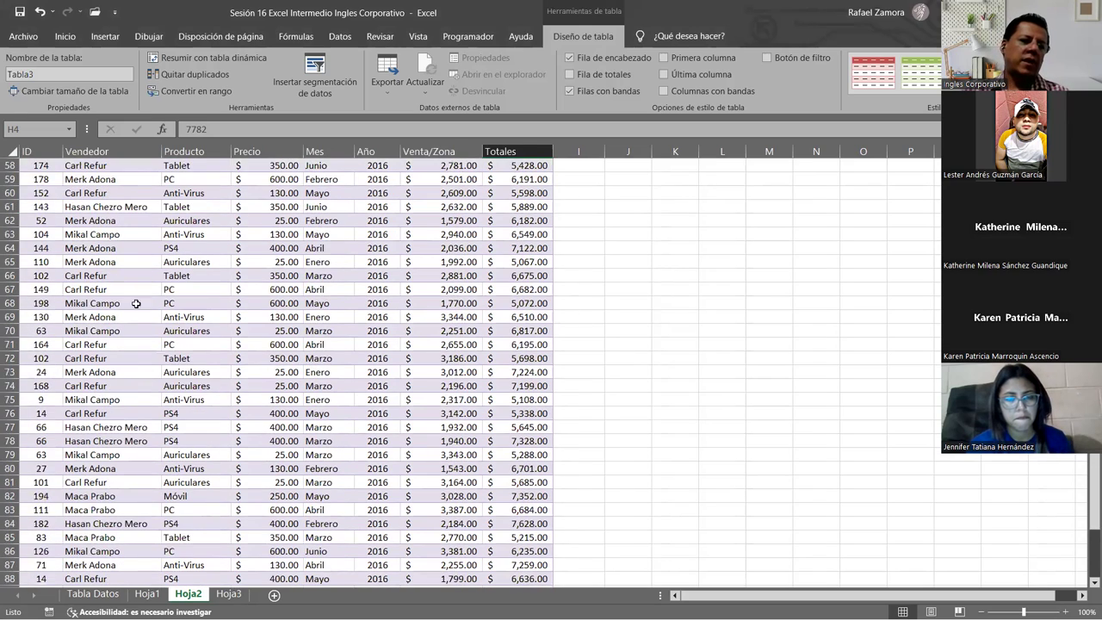
scroll(136, 303, "down", 6)
scroll(229, 274, "up", 3)
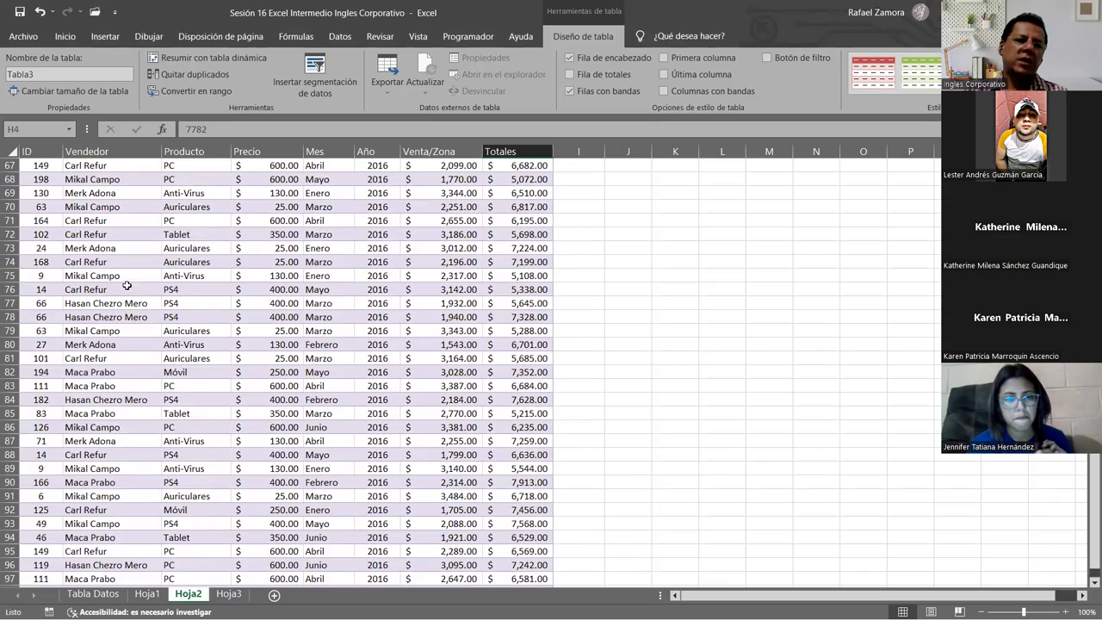
scroll(371, 400, "up", 1)
scroll(370, 399, "up", 8)
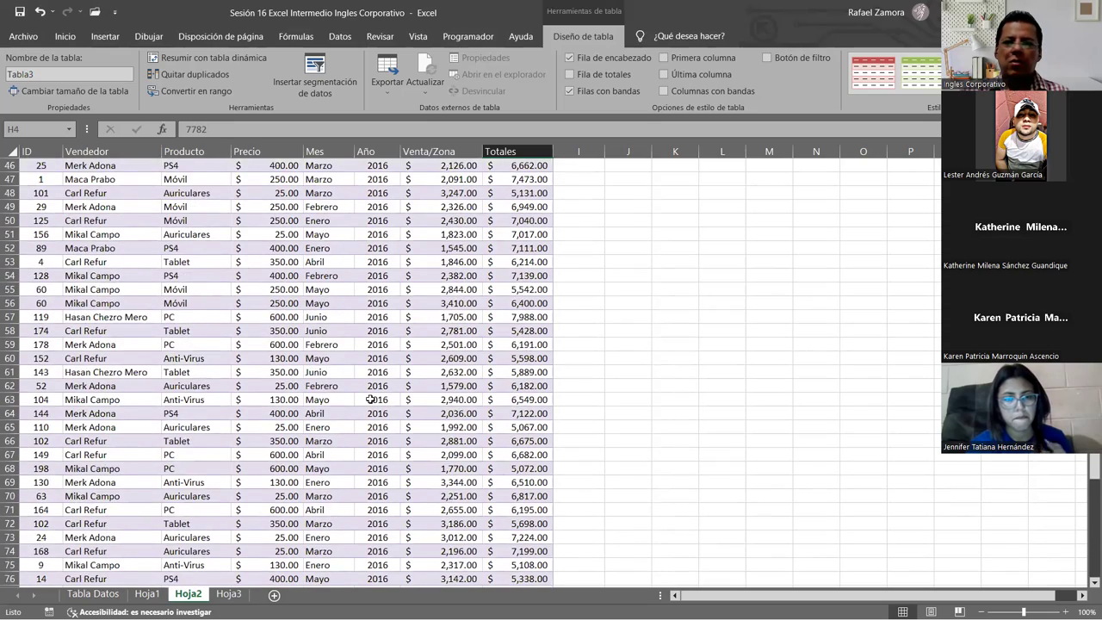
scroll(397, 376, "up", 10)
scroll(397, 376, "down", 1)
scroll(411, 354, "up", 1)
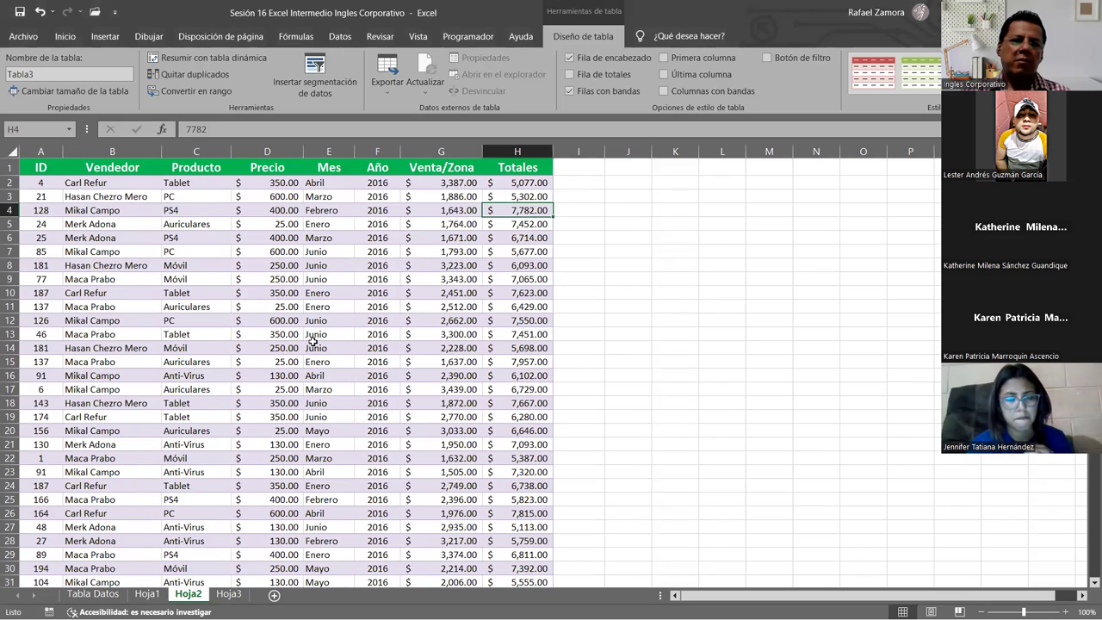
Select a Venta/Zona value and a month cell, then switch to Hoja1's 2015 table.
left_click(452, 376)
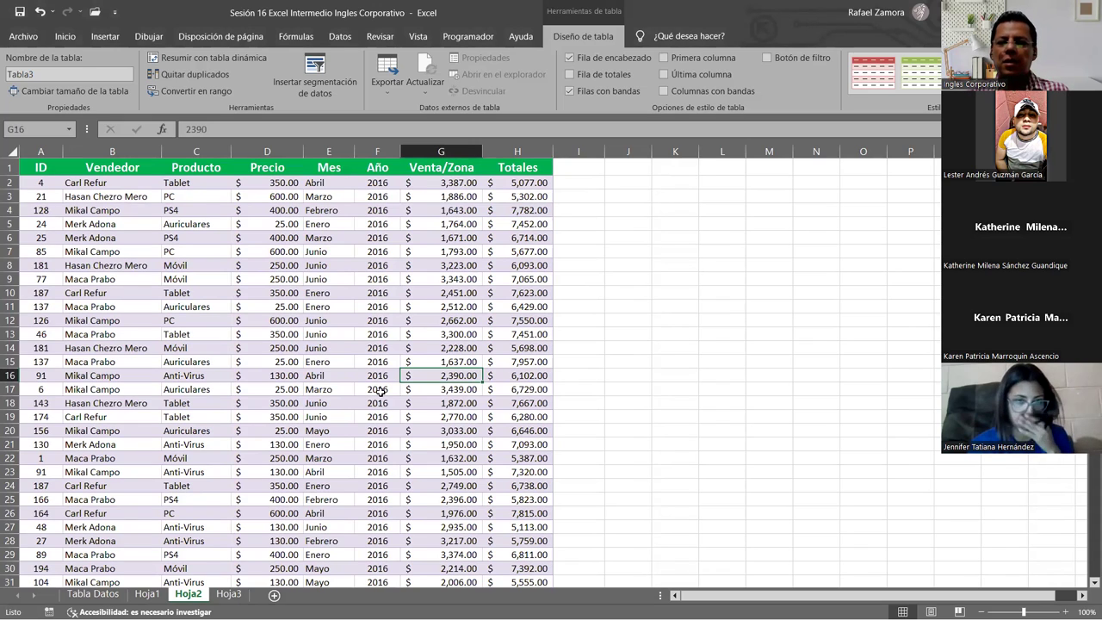
left_click(316, 305)
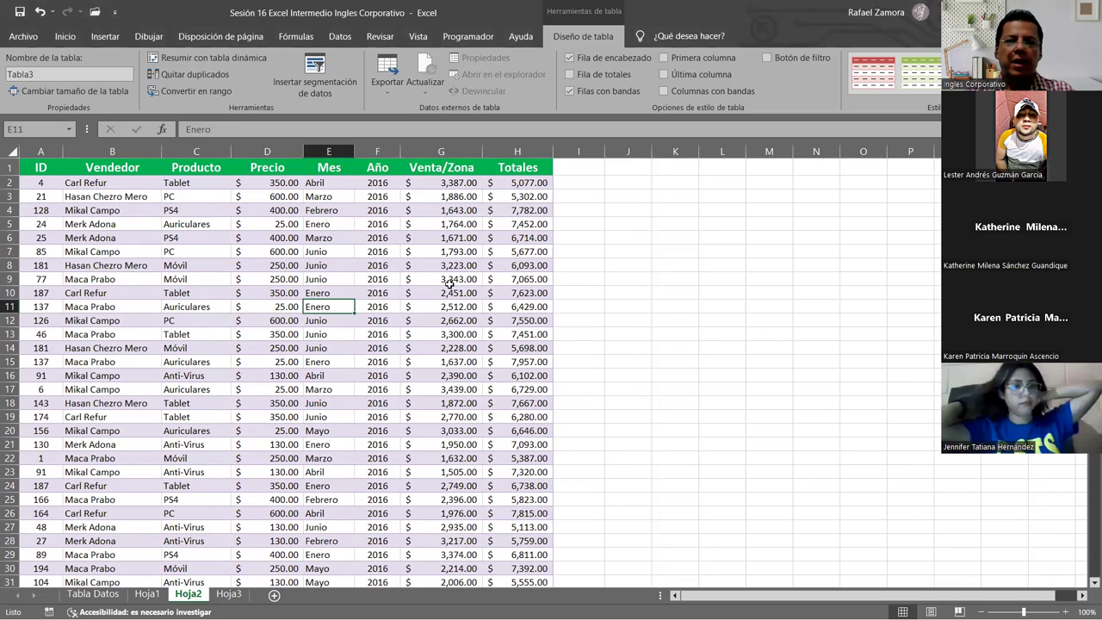
left_click(147, 594)
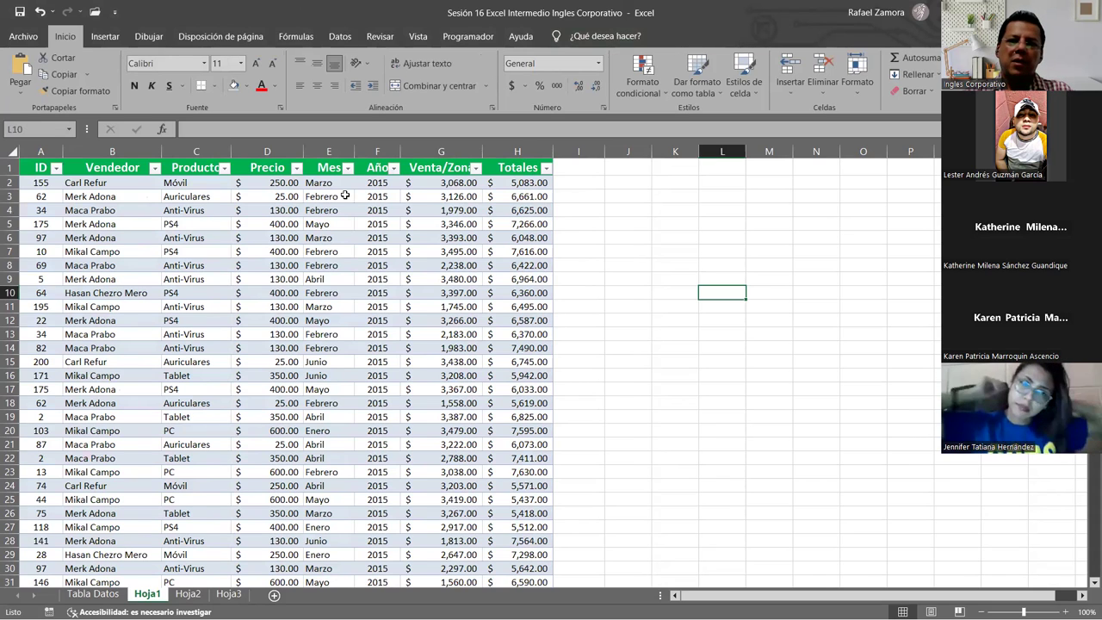
left_click(343, 320)
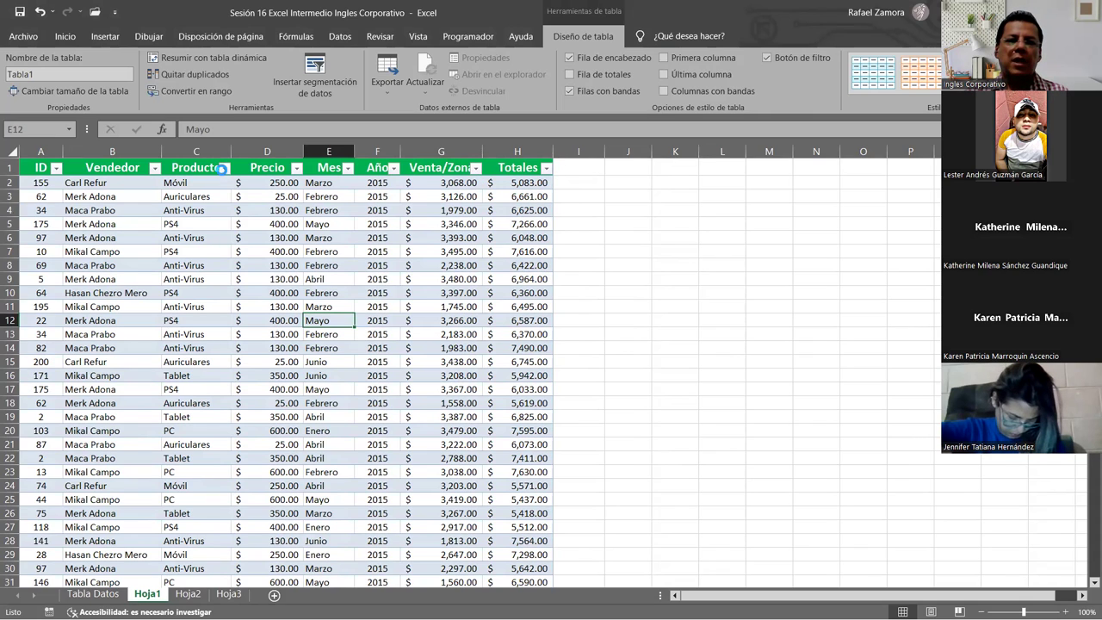
left_click(78, 331)
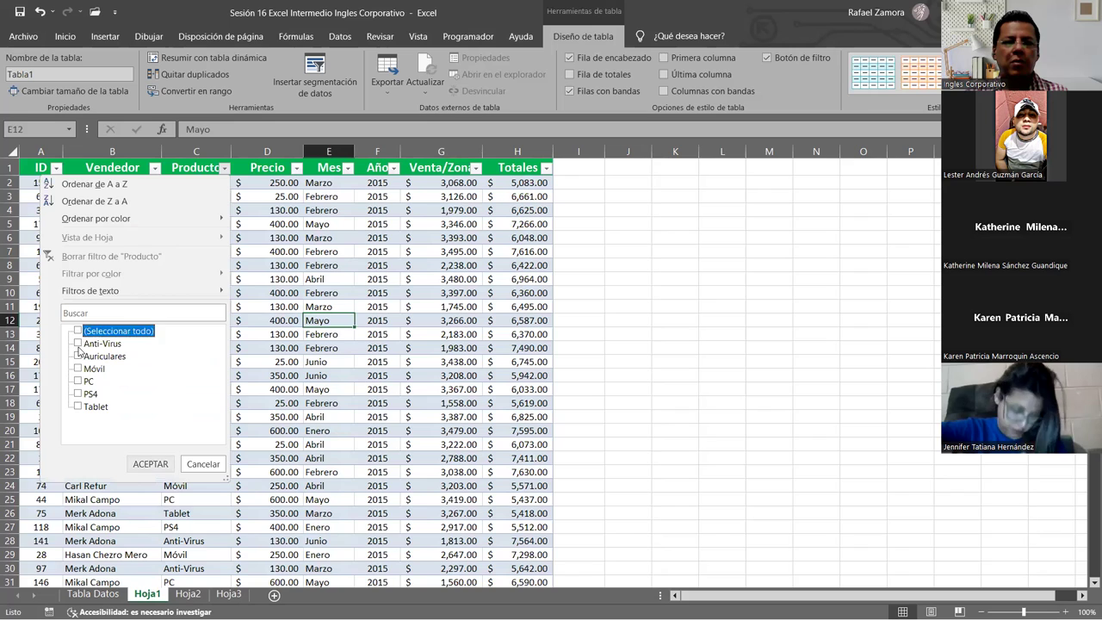
left_click(78, 369)
left_click(78, 393)
left_click(78, 406)
left_click(149, 463)
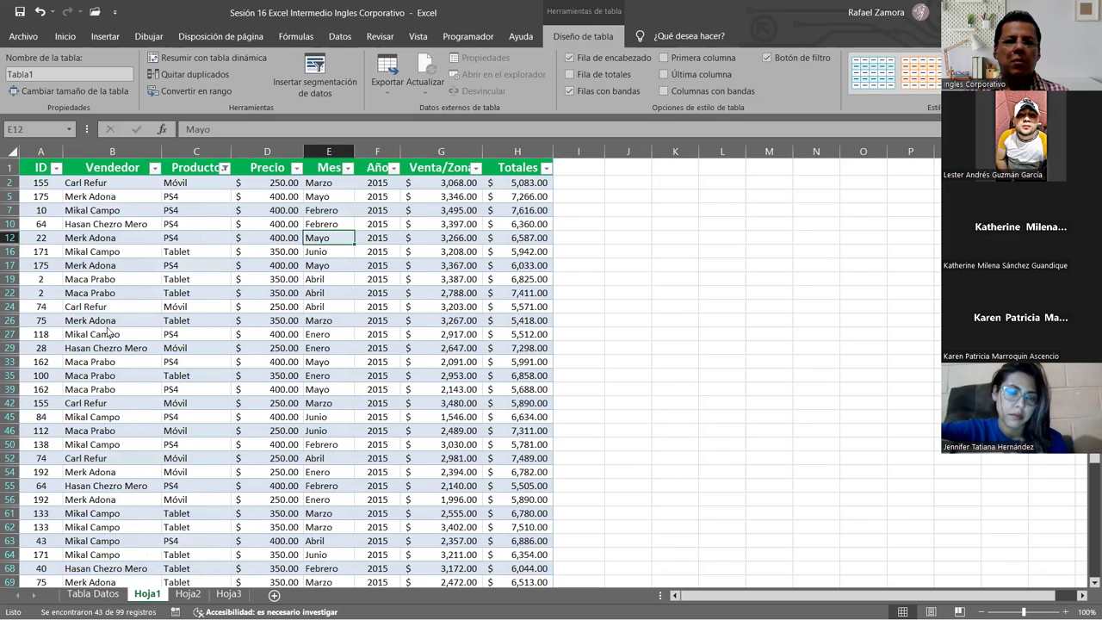
left_click(224, 167)
left_click(106, 331)
left_click(141, 464)
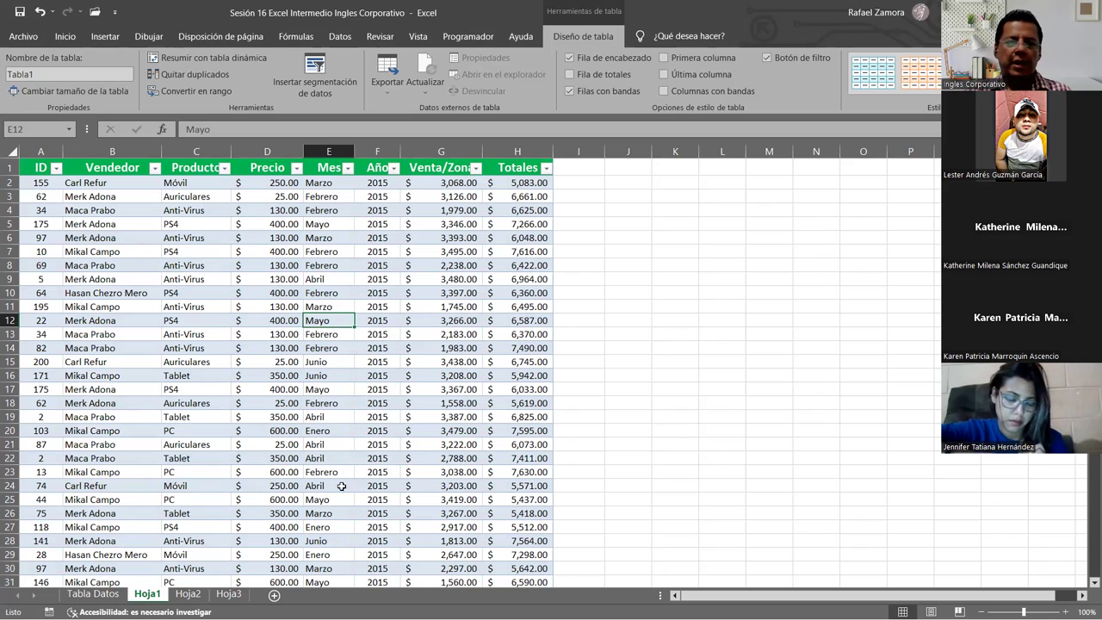
On Tabla1, toggle the filter button, bold the first column, and hide then restore the header row.
left_click(463, 418)
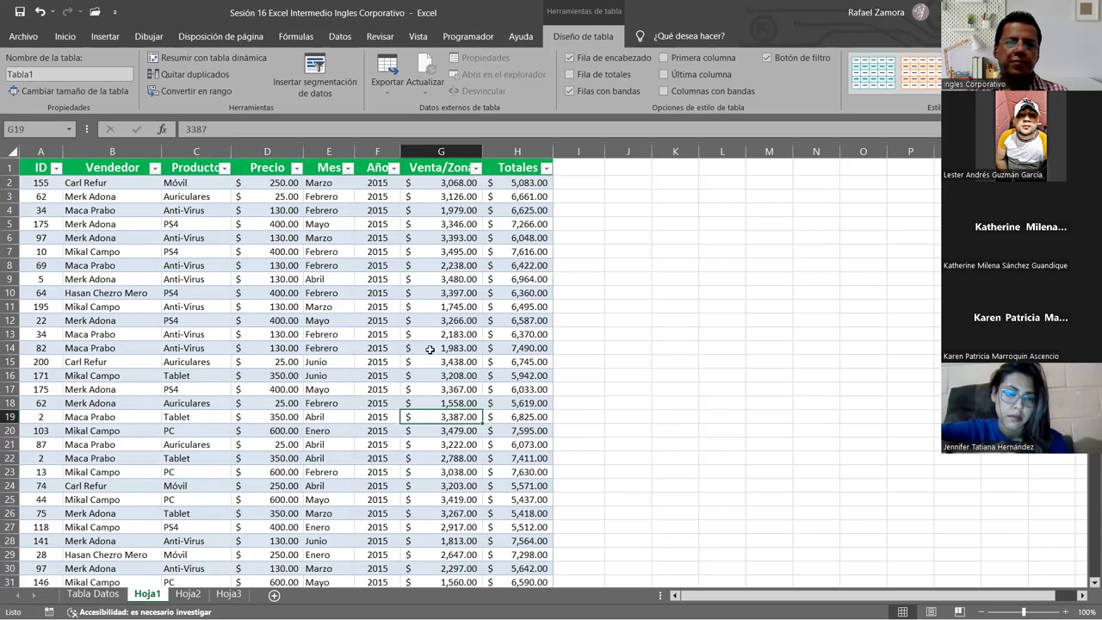
left_click(767, 58)
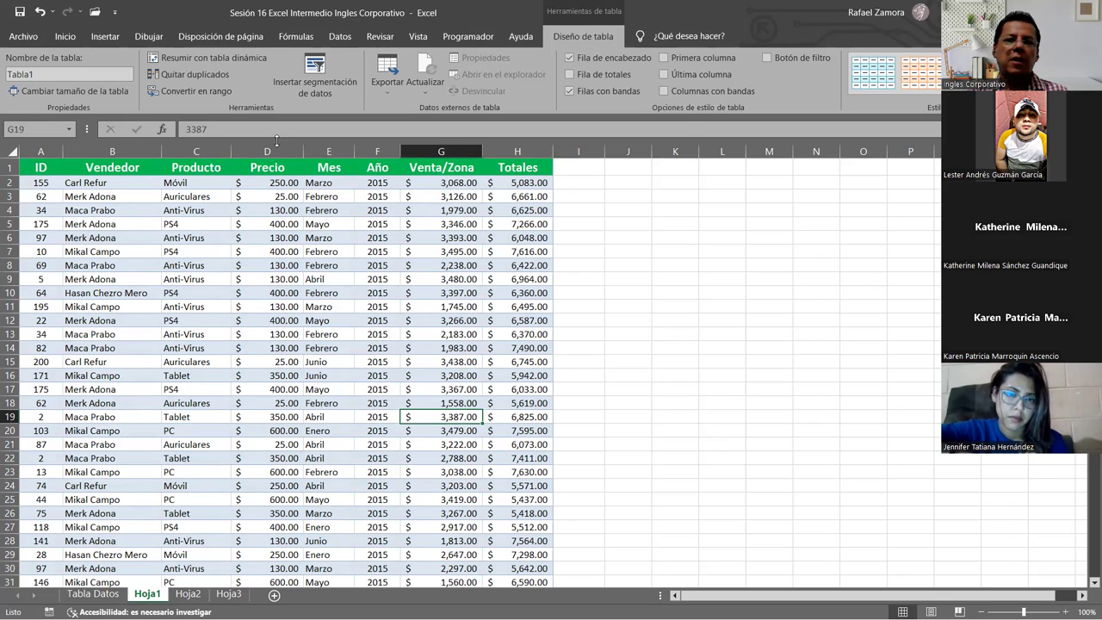
left_click(669, 58)
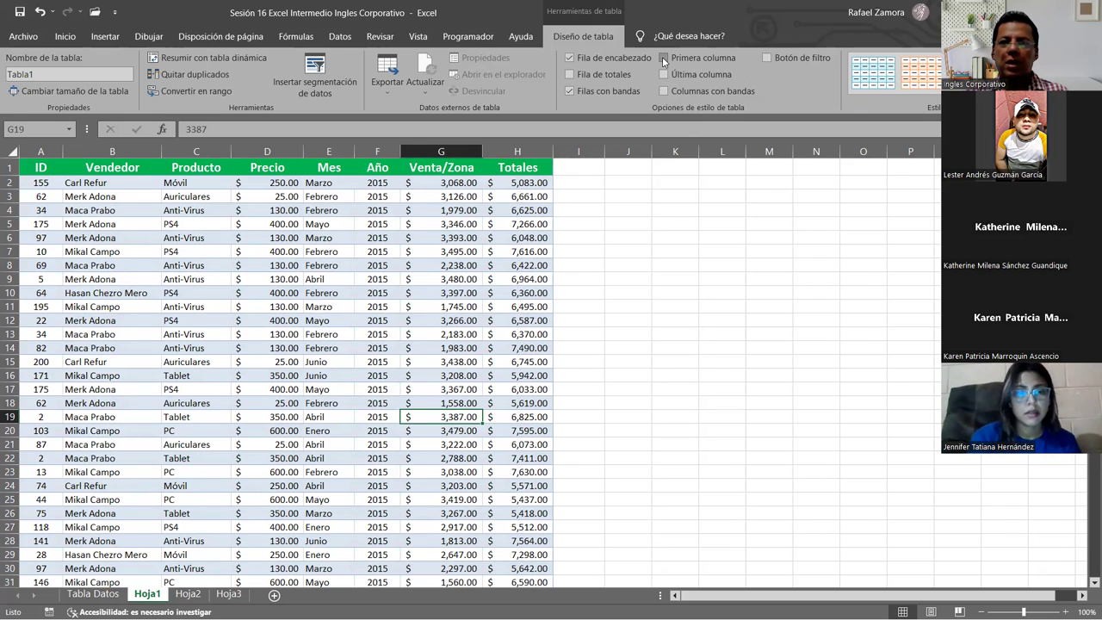
left_click(570, 57)
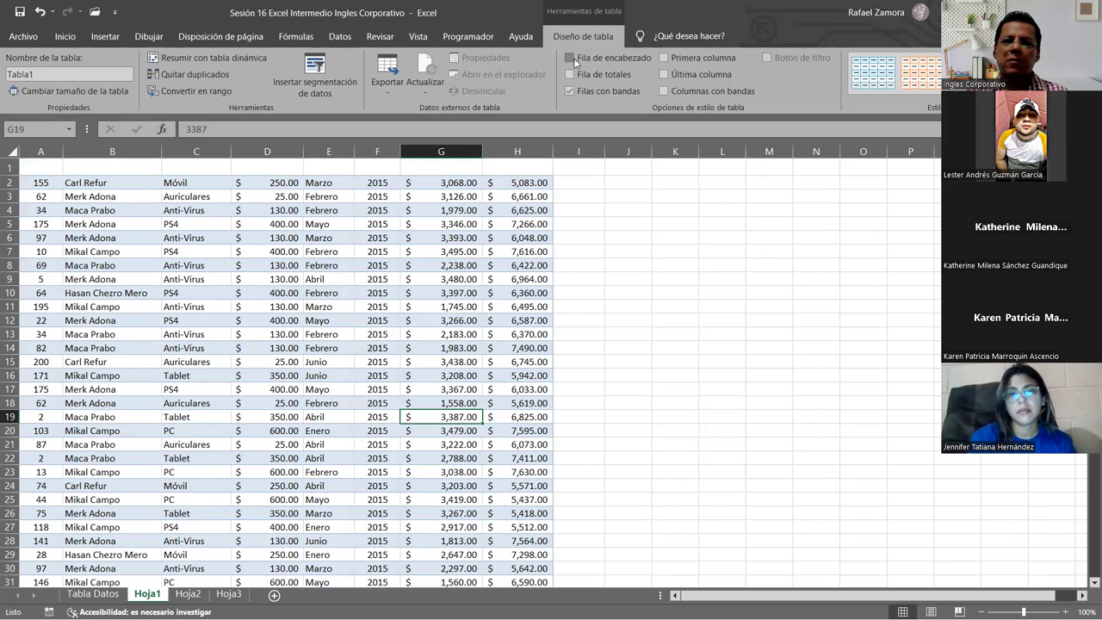
left_click(574, 58)
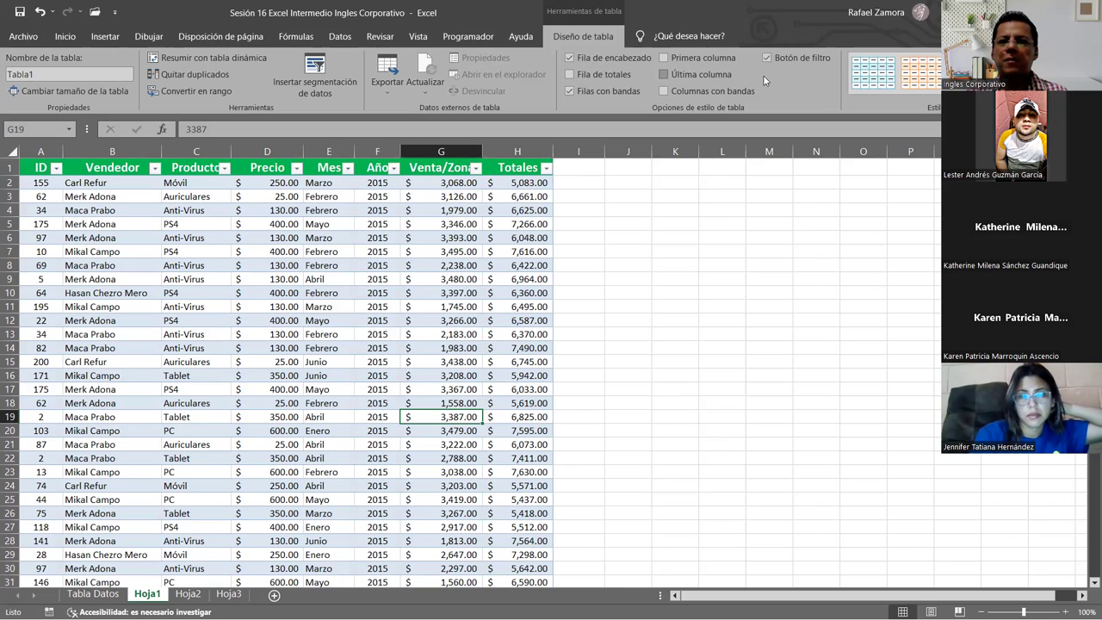
Toggle last-column bold, banded columns and banded rows, then hide the header filter arrows.
left_click(686, 77)
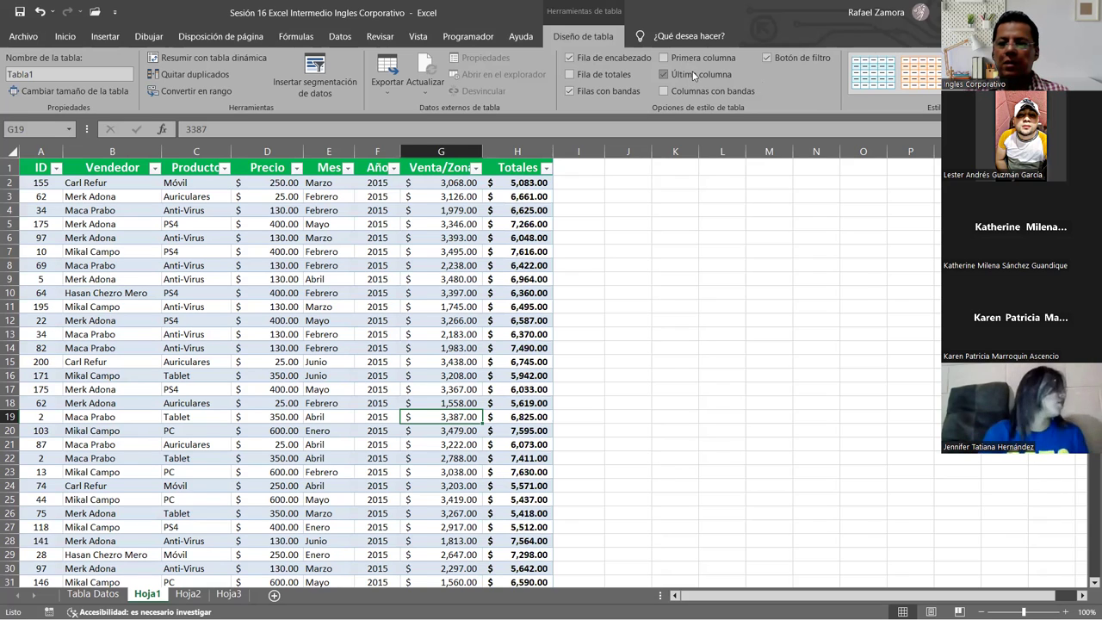
left_click(700, 75)
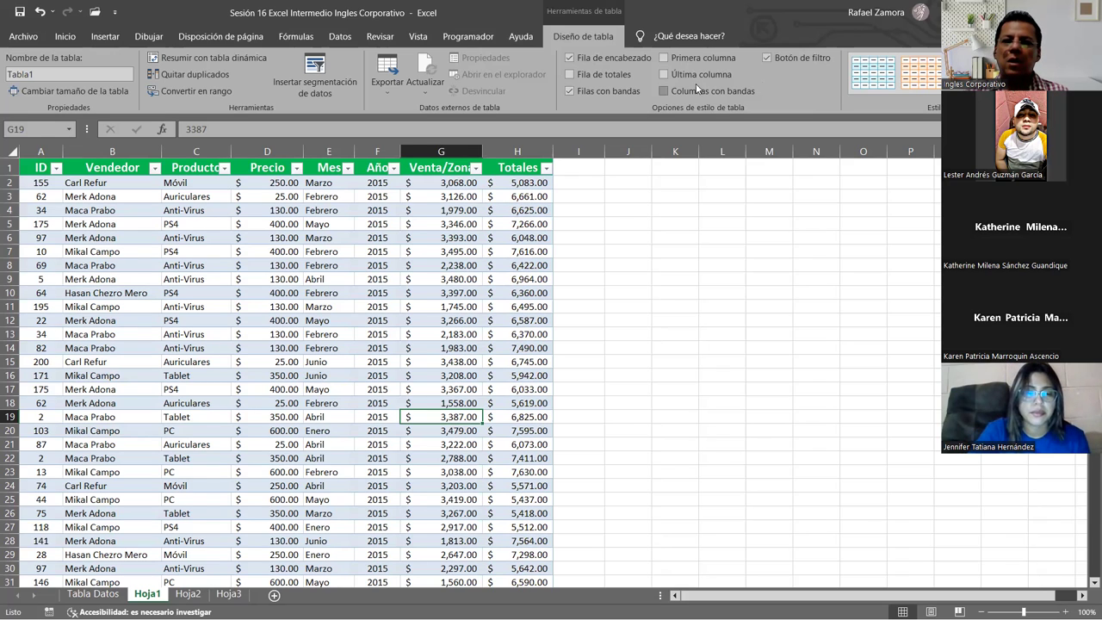
left_click(694, 92)
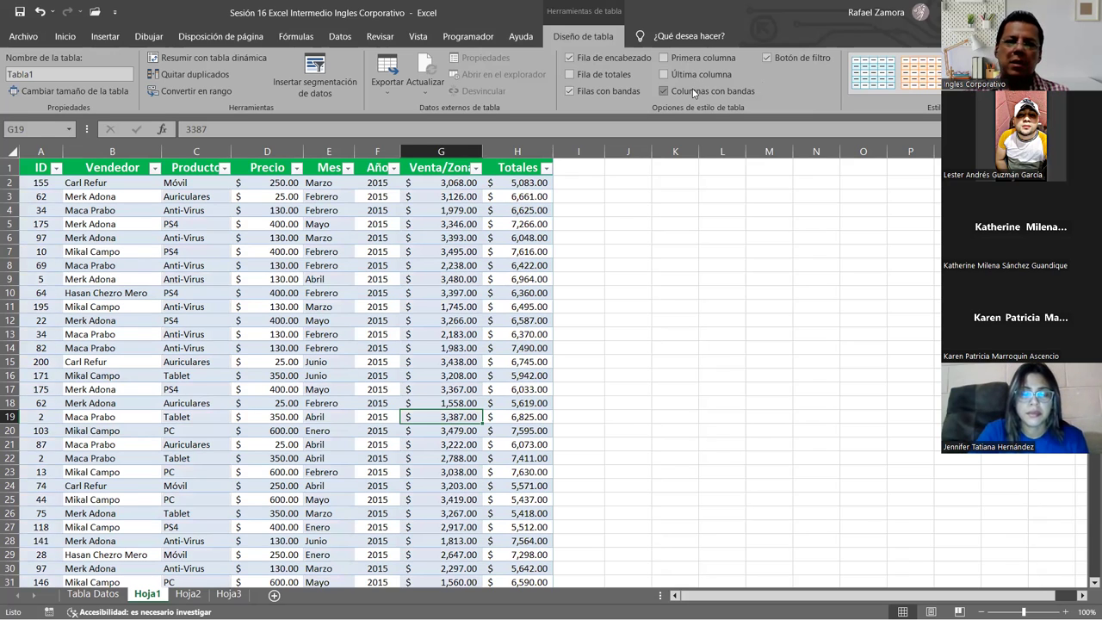
left_click(694, 92)
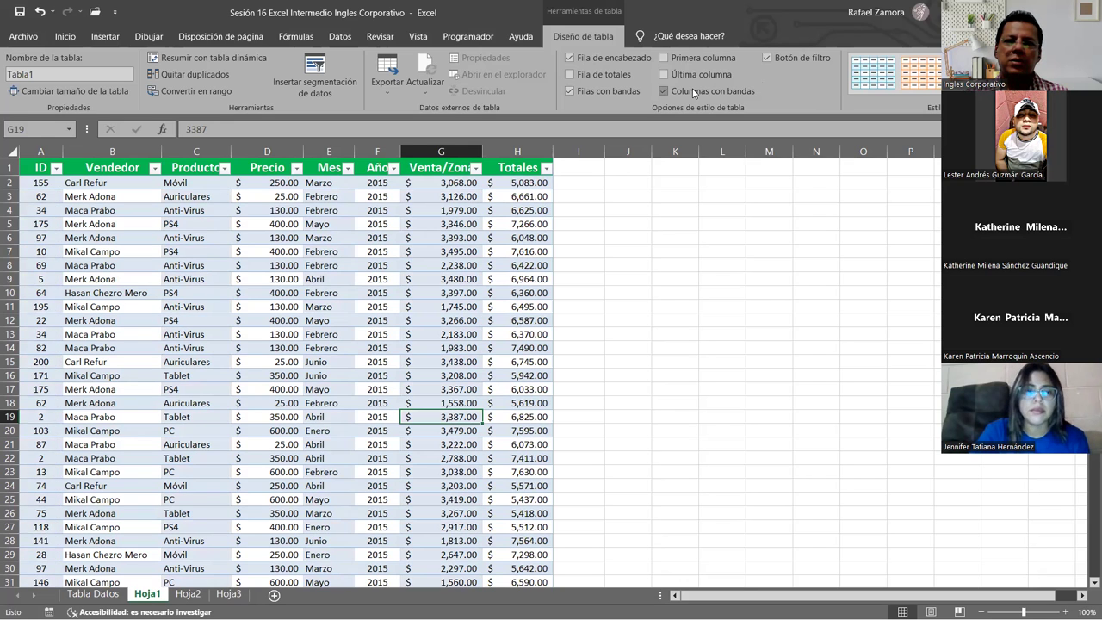
left_click(628, 92)
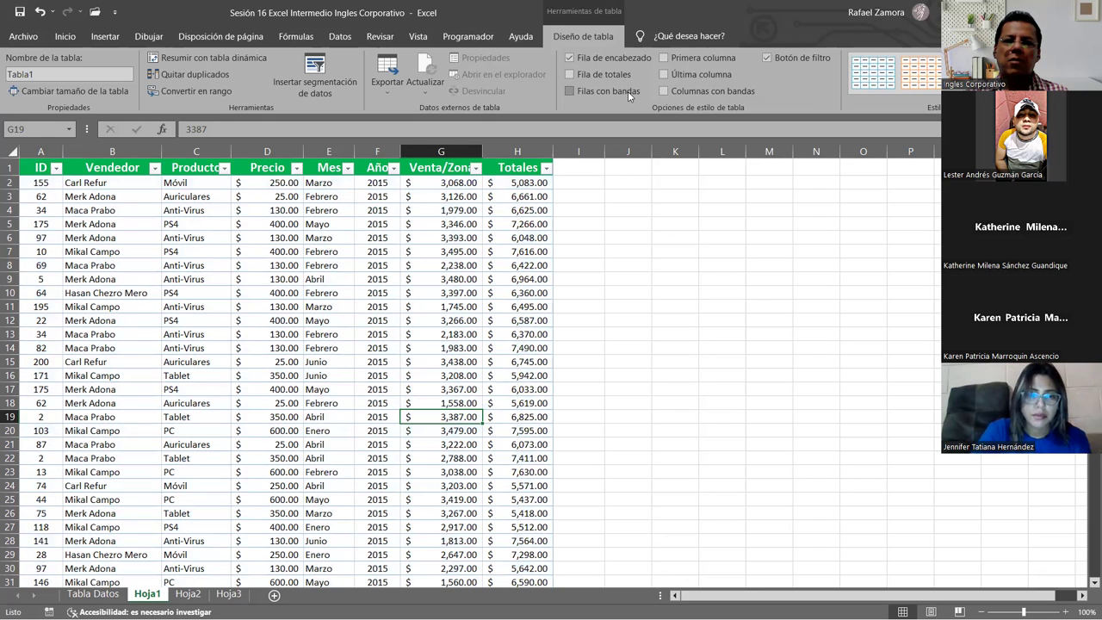
left_click(628, 91)
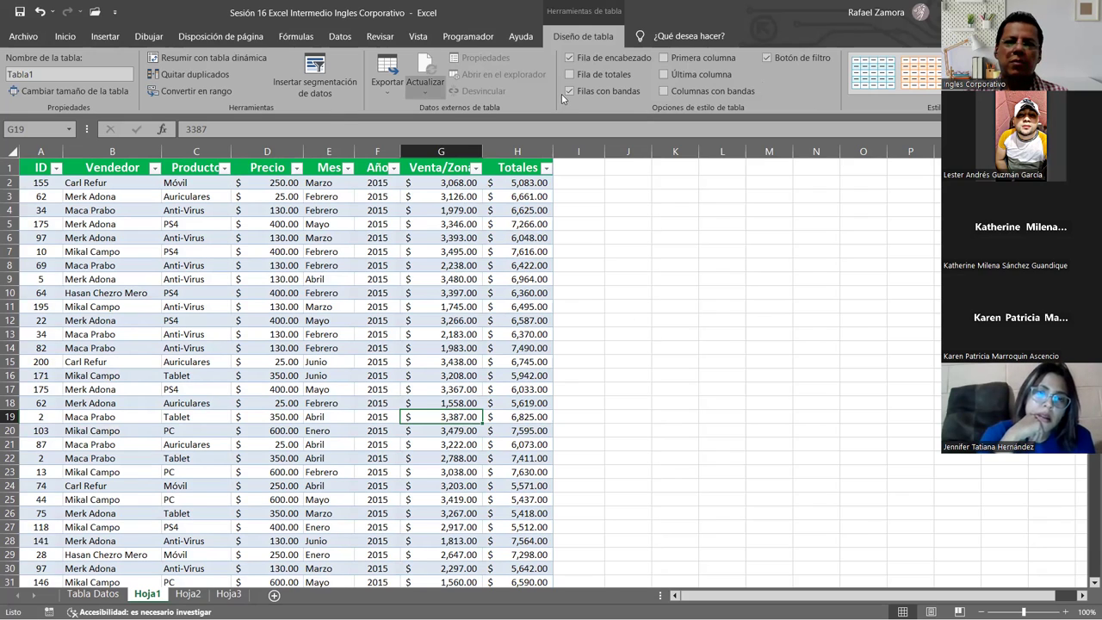
left_click(767, 58)
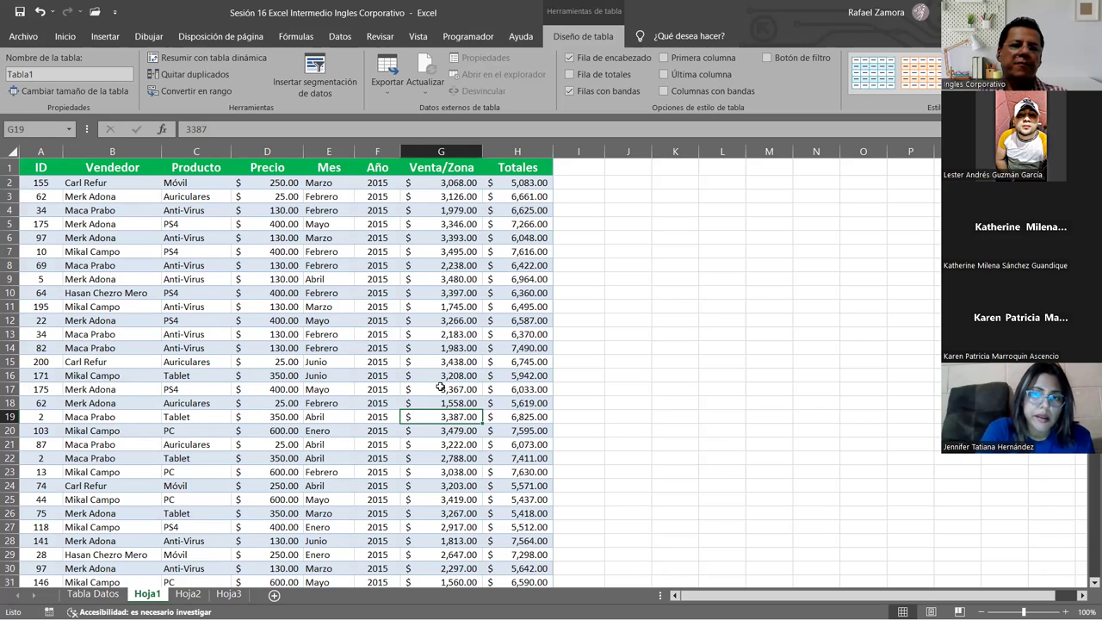
On Hoja3's 2017 data, adjust row 9's height and inspect row 17's options menu.
left_click(229, 594)
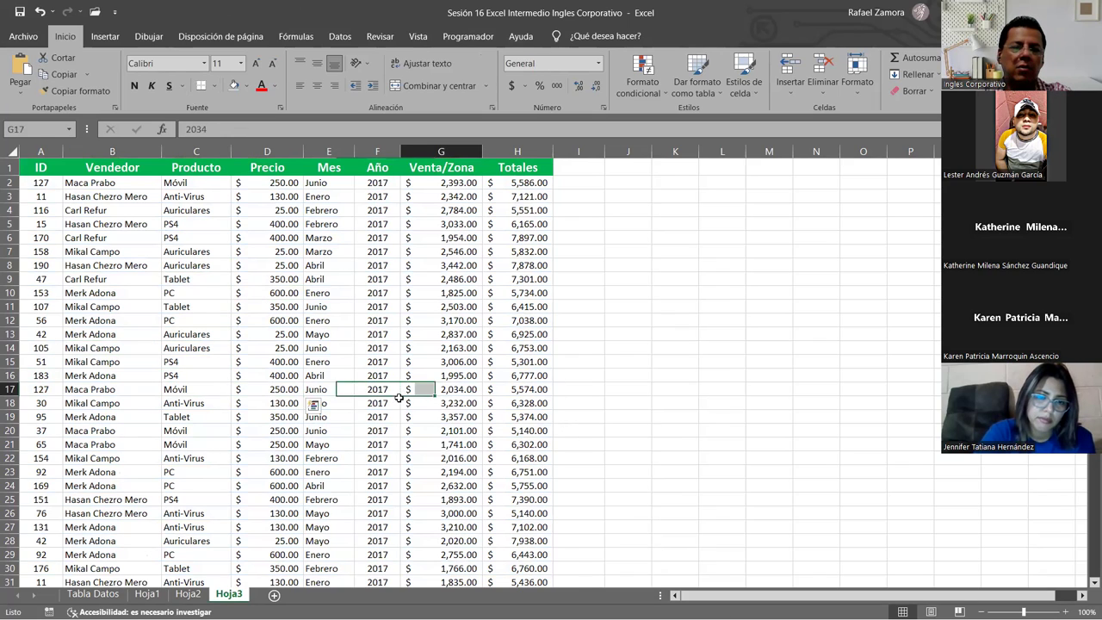
left_click(431, 389)
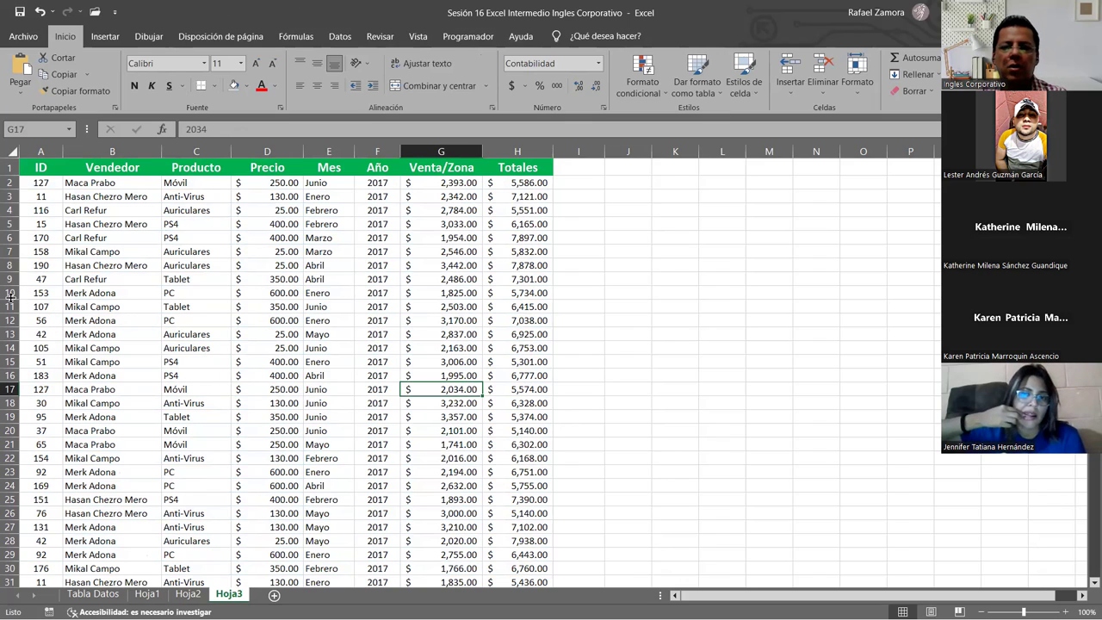
left_click_drag(10, 293, 10, 299)
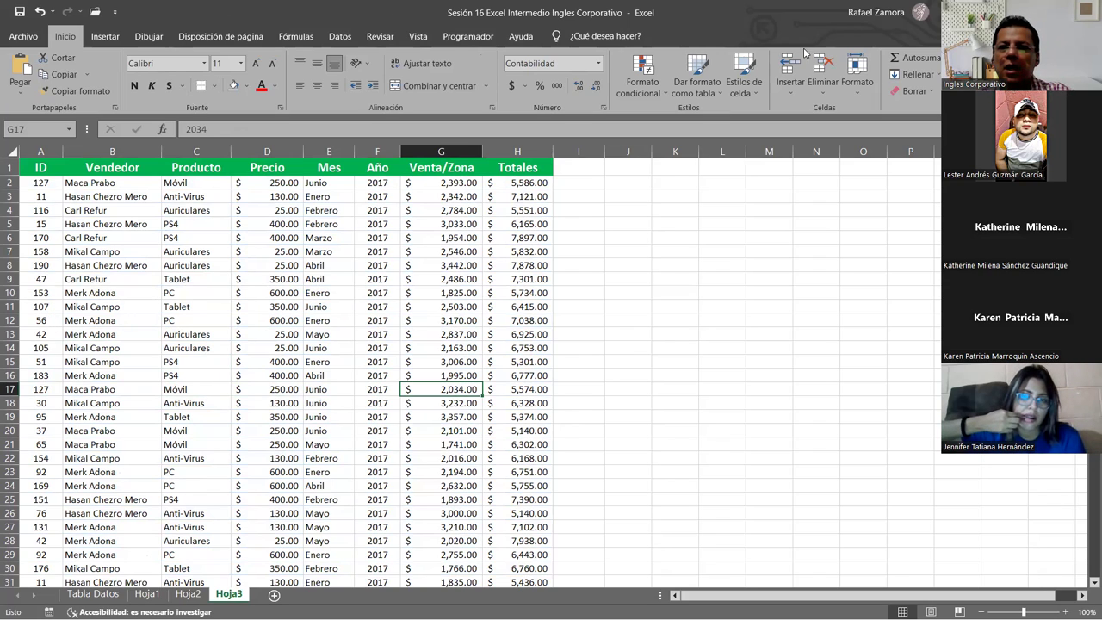
right_click(11, 390)
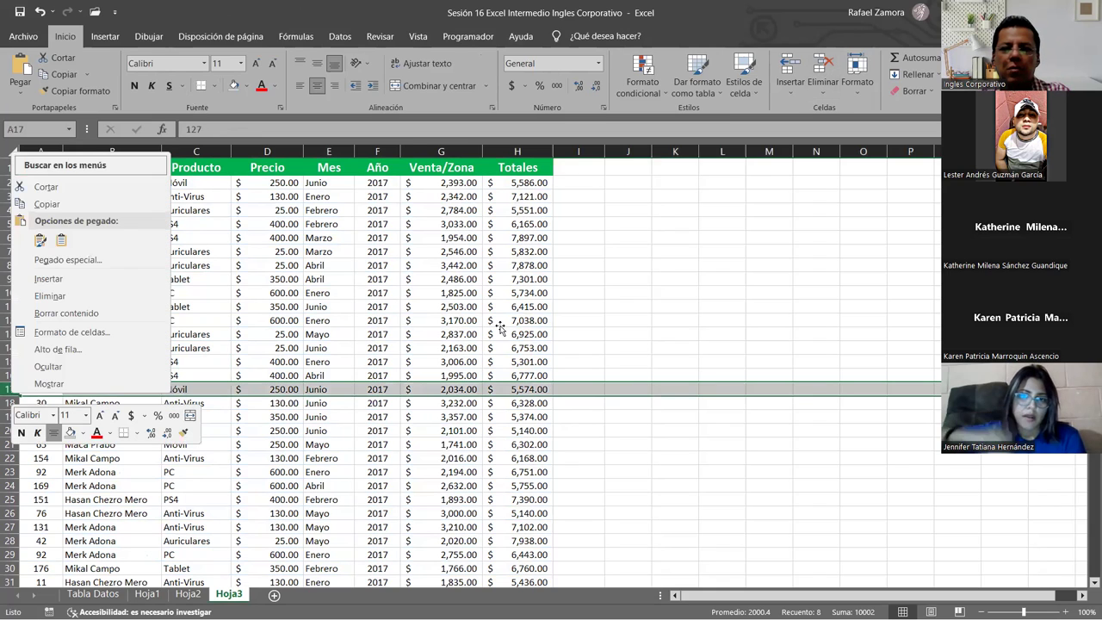
key("Escape")
Undo the last change, inspect row 14's options menu, then return to Hoja2.
key("ctrl+z")
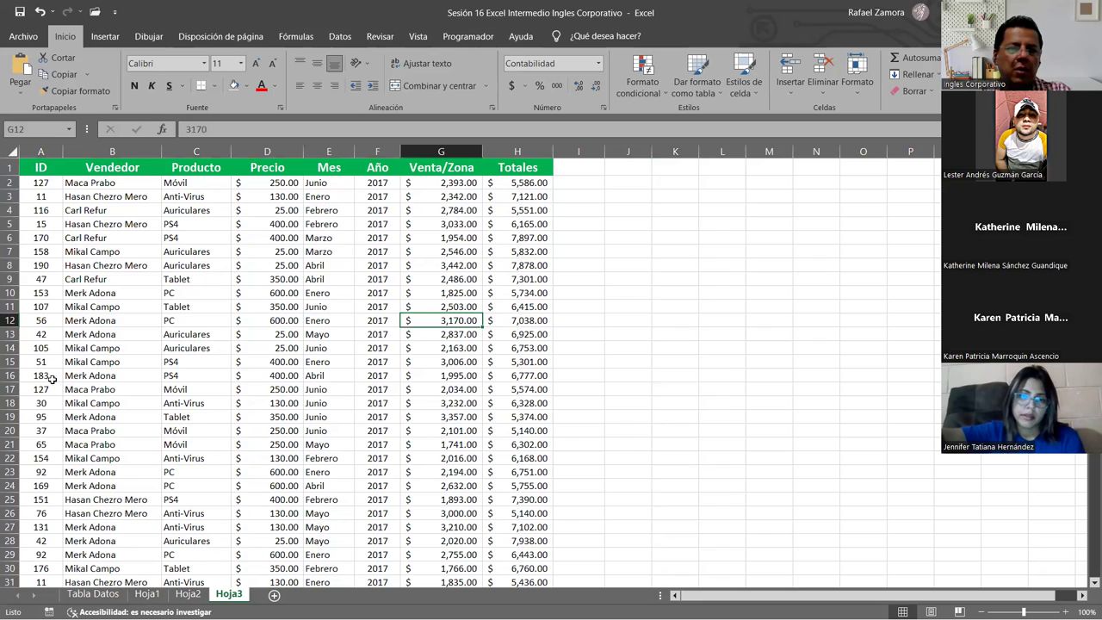
left_click(25, 348)
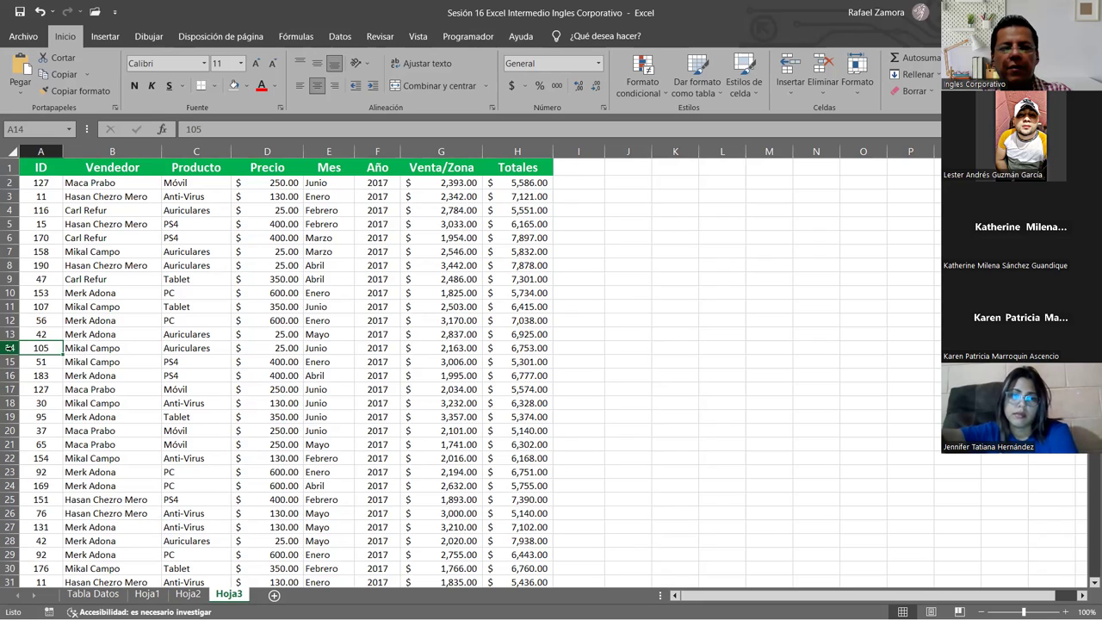
right_click(19, 354)
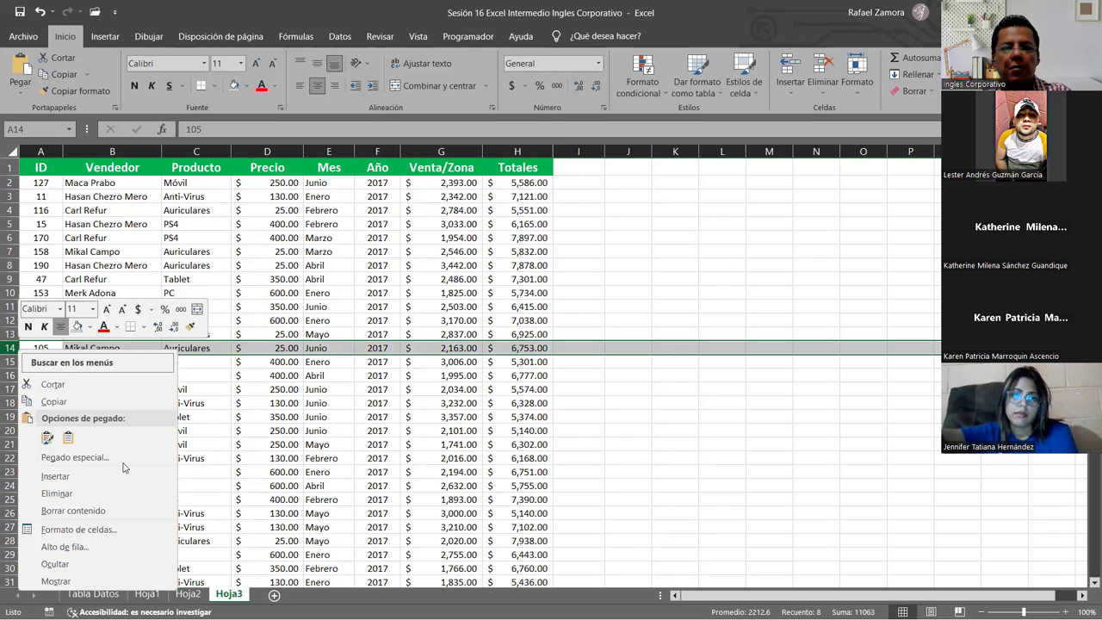
key("Escape")
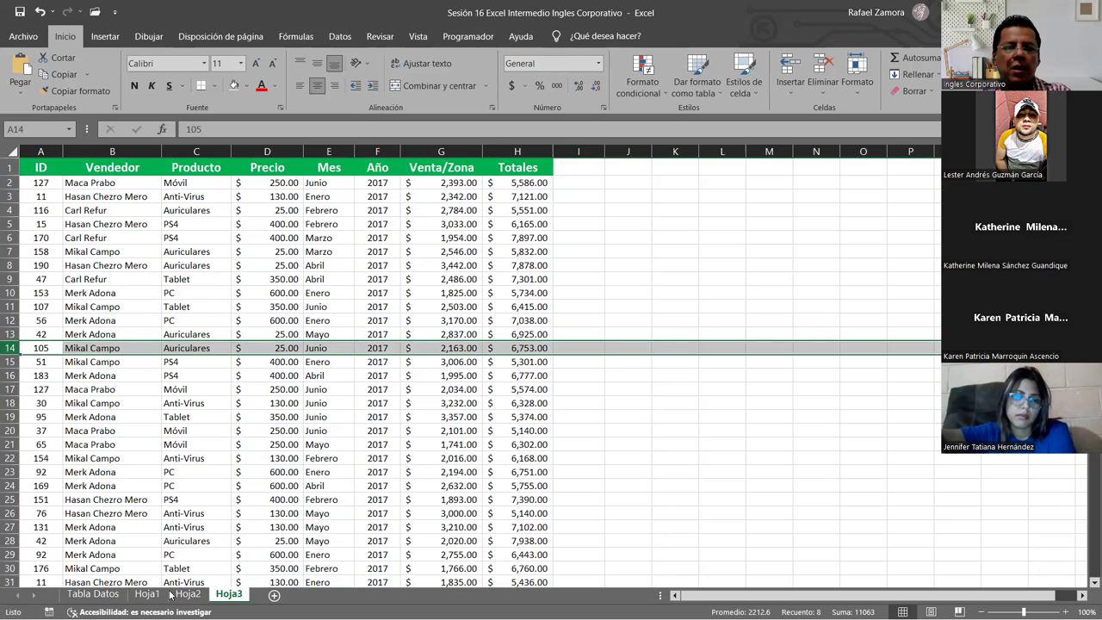
left_click(187, 594)
left_click(147, 594)
left_click(187, 594)
left_click(148, 595)
left_click(191, 594)
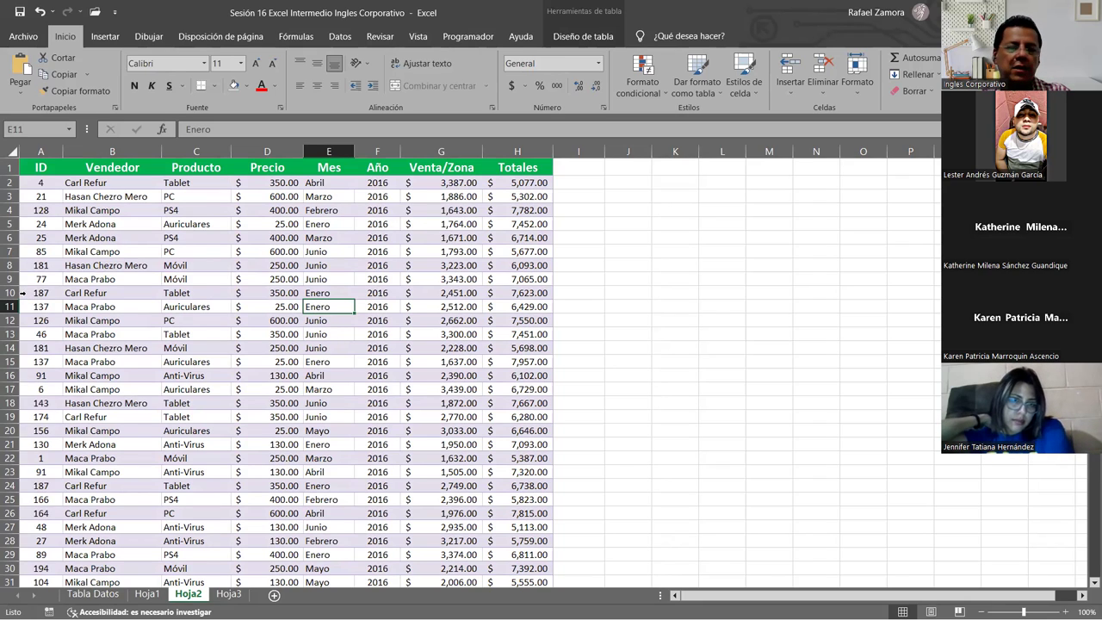
left_click(24, 292)
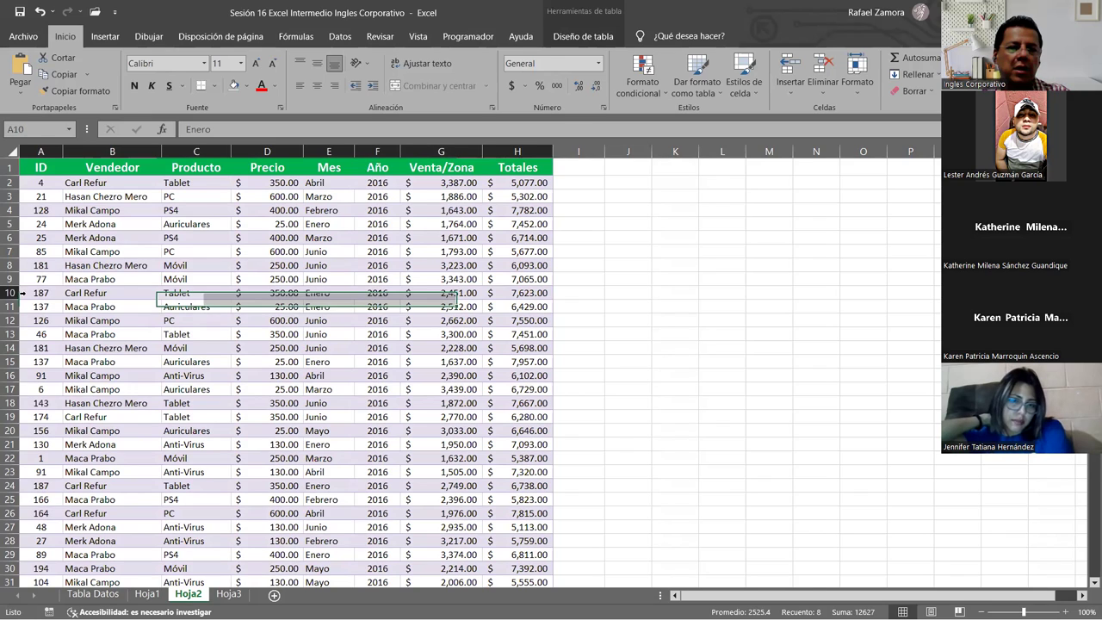
right_click(24, 294)
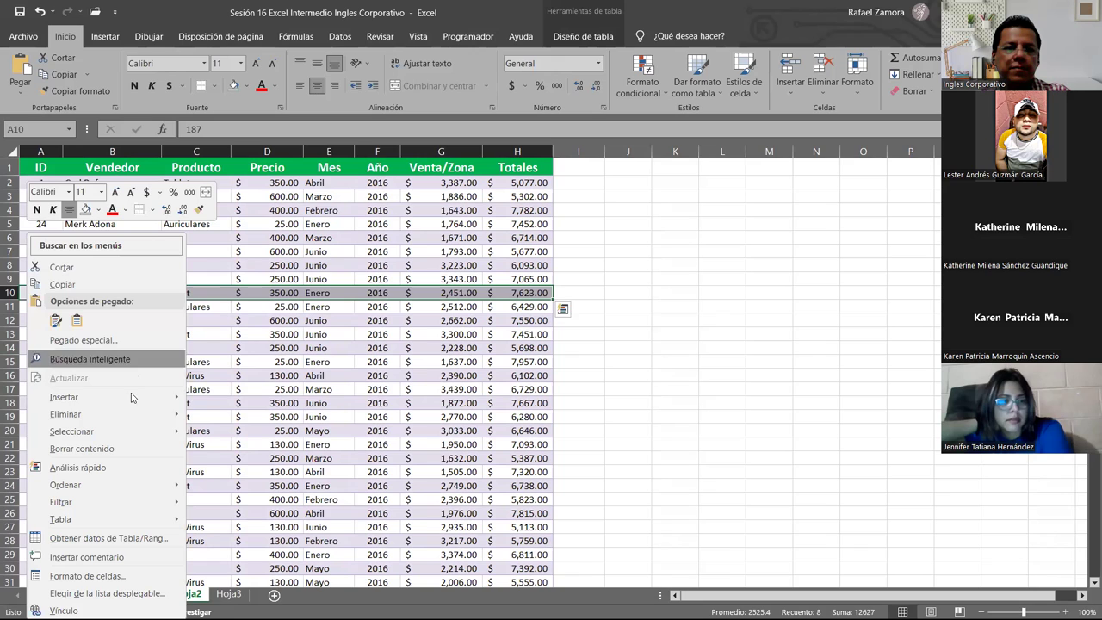
mouse_move(133, 401)
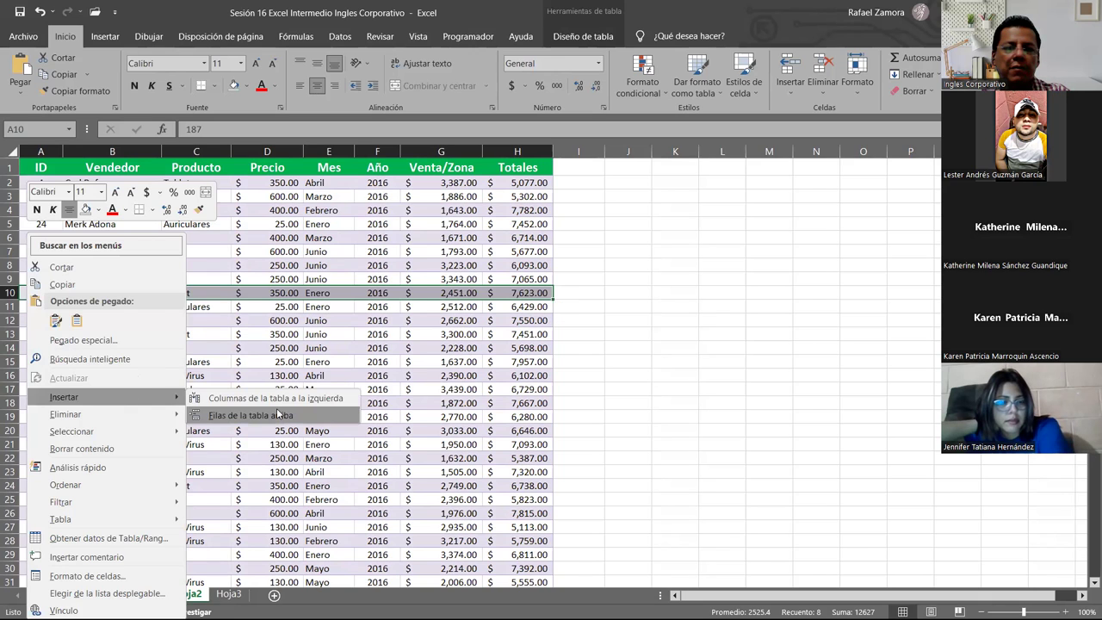
left_click(275, 413)
left_click(628, 388)
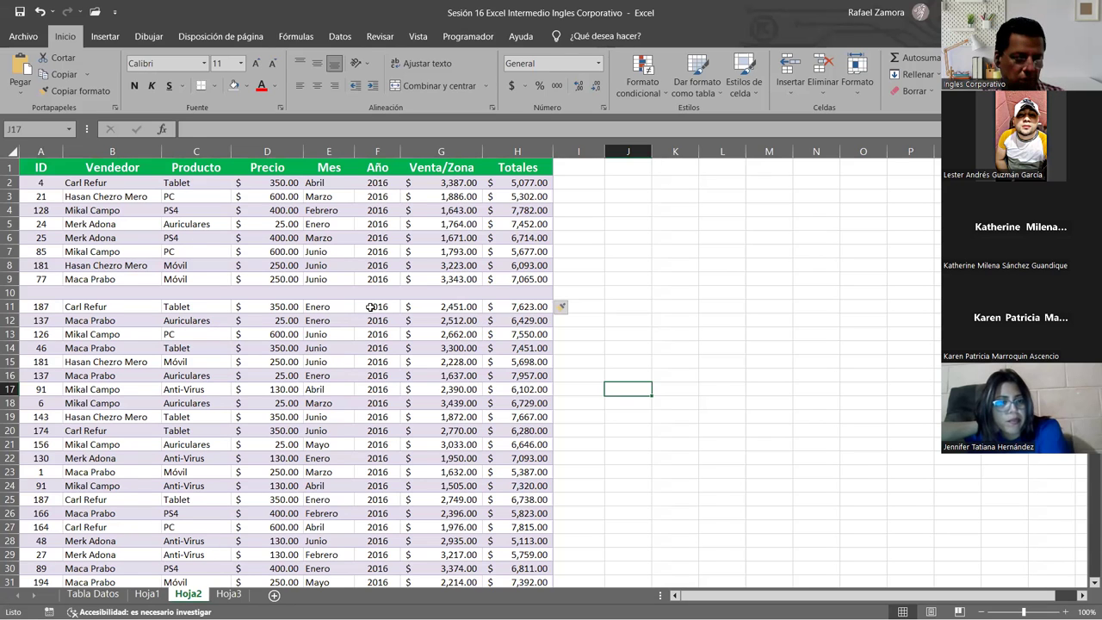
key("ctrl+z")
left_click(737, 284)
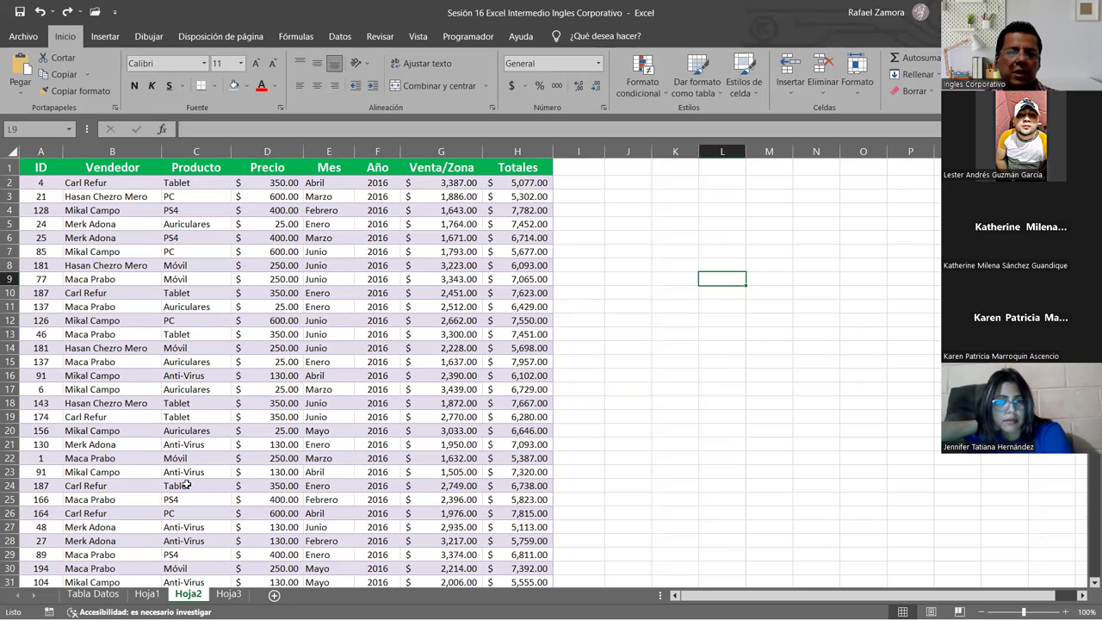
Show Tabla1's table design tools on Hoja1, then review the 2016 and 2017 sheets.
left_click(155, 601)
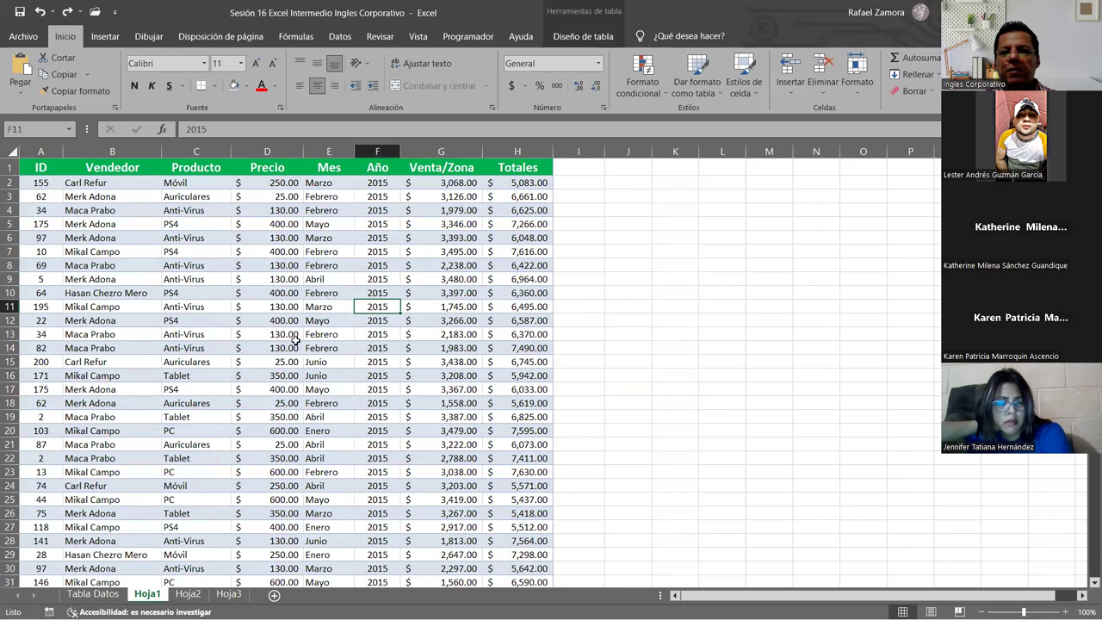
left_click(377, 404)
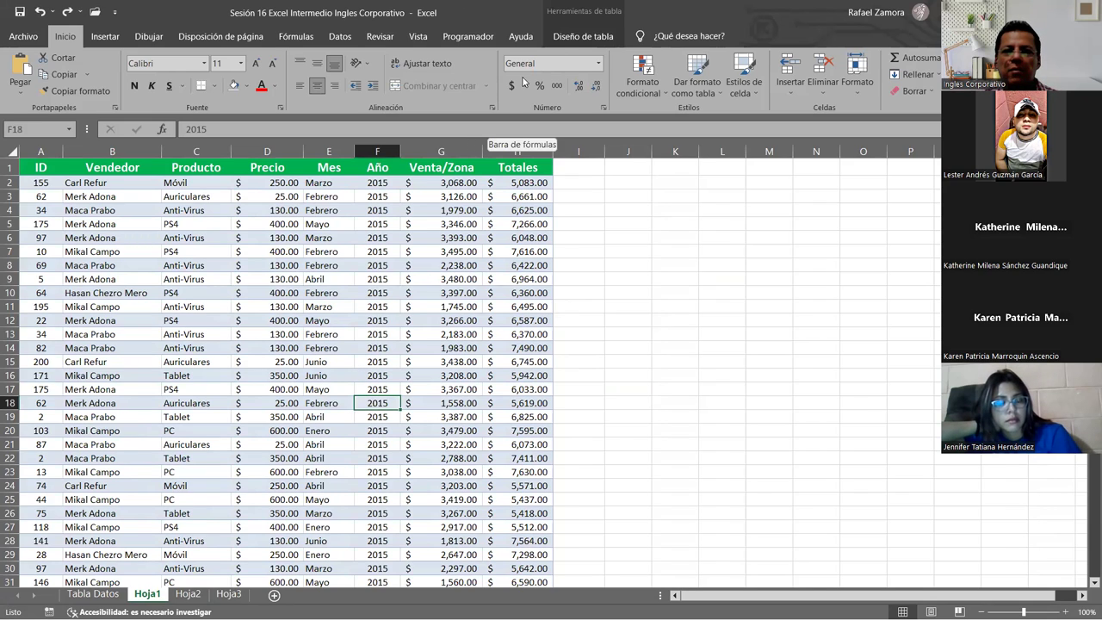
left_click(566, 39)
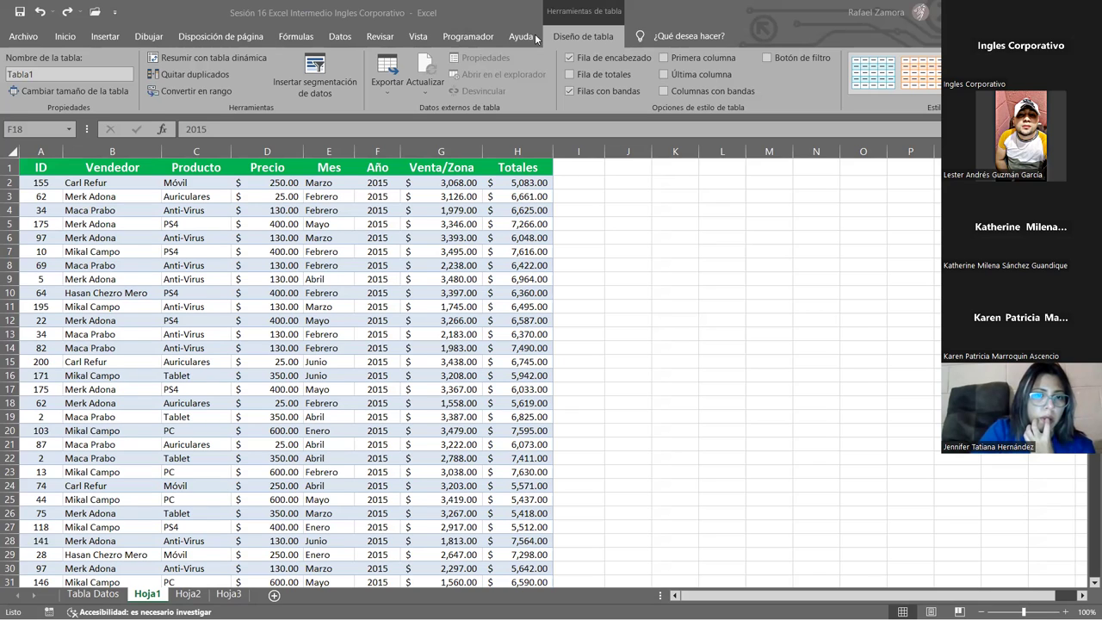
key("ctrl+Page_Down")
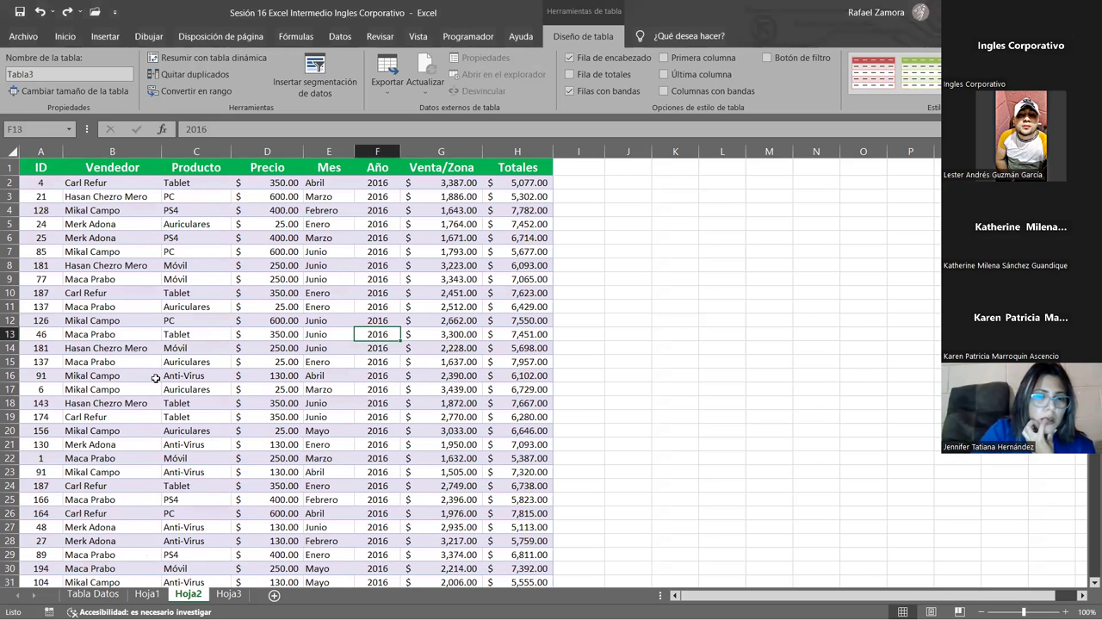
left_click(228, 594)
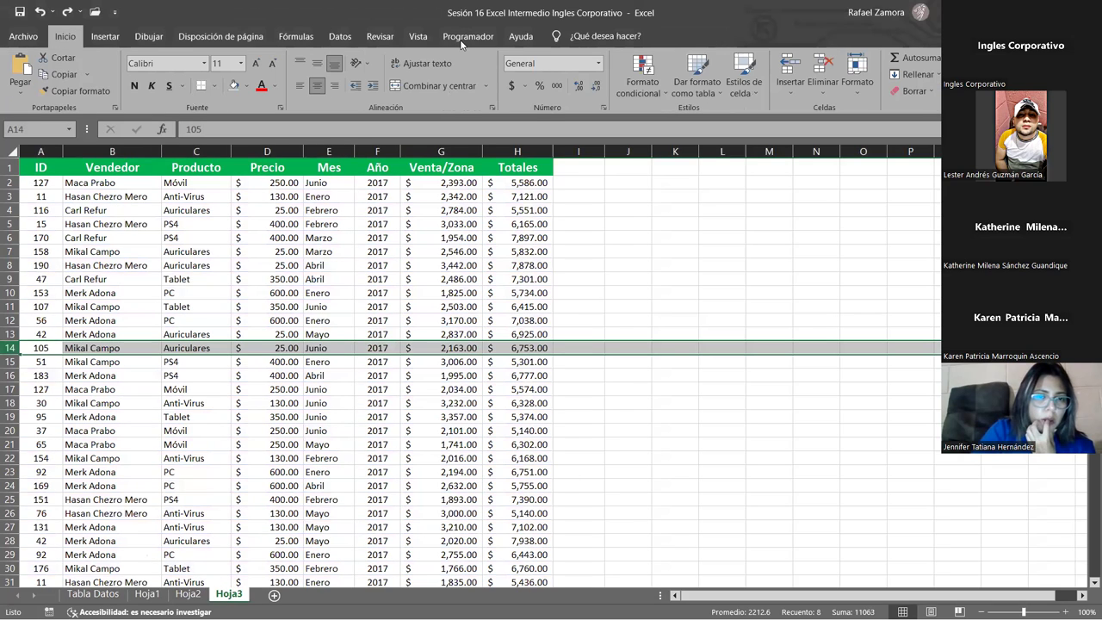
left_click(456, 222)
left_click(417, 307)
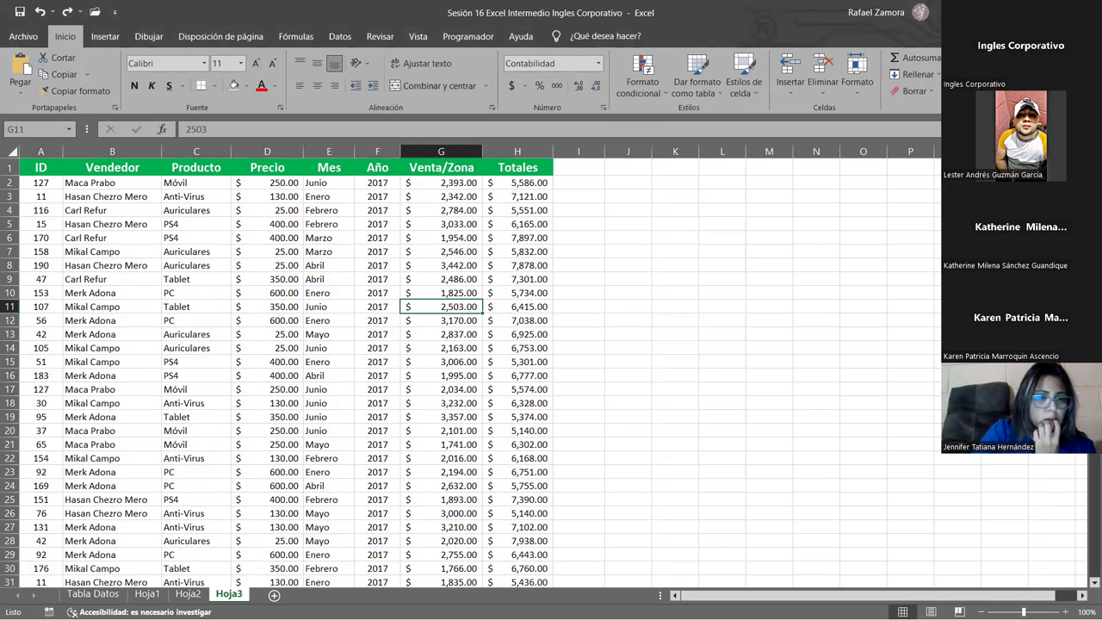
Flip between Hoja2 and Hoja1, ending inside the 2015 table on Hoja1.
left_click(184, 594)
left_click(147, 595)
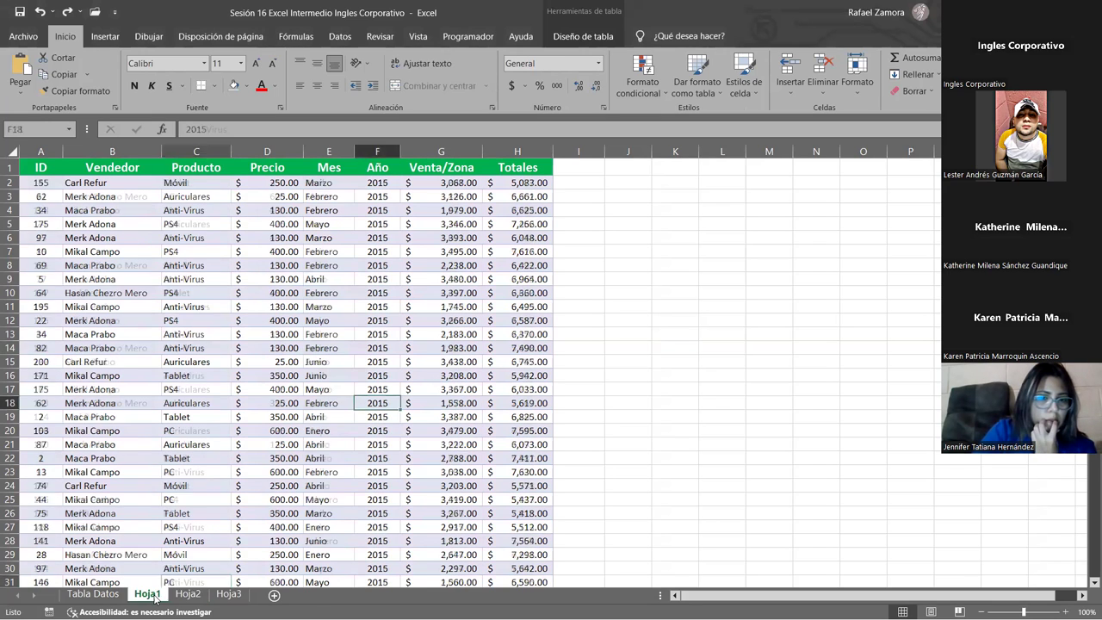
left_click(188, 594)
key("ctrl+Page_Up")
left_click(582, 36)
left_click(329, 390)
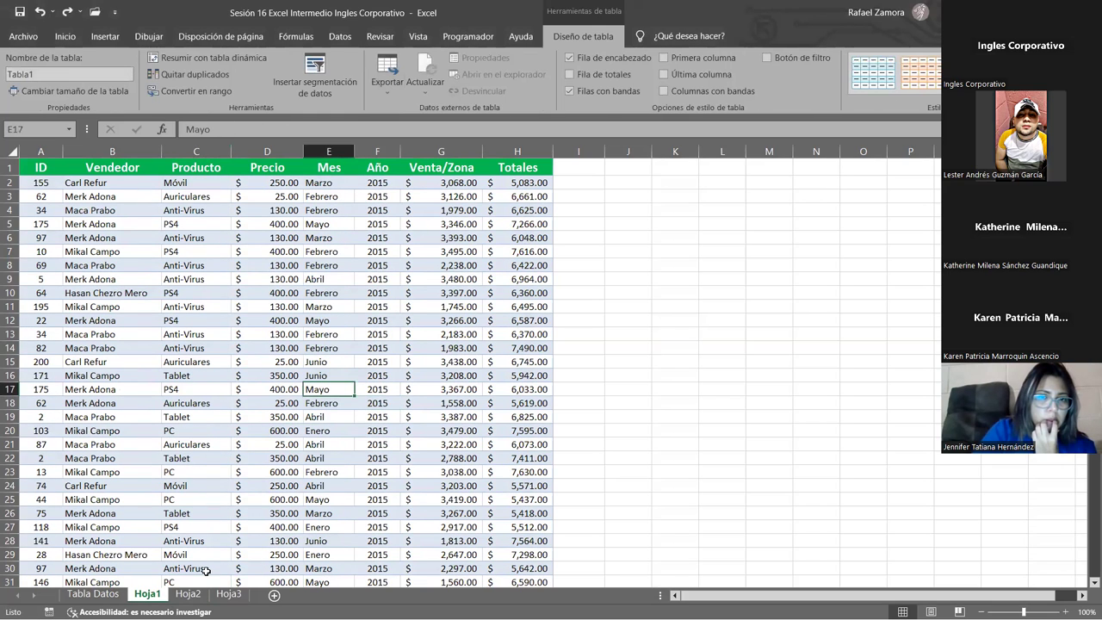
key("ctrl+Page_Down")
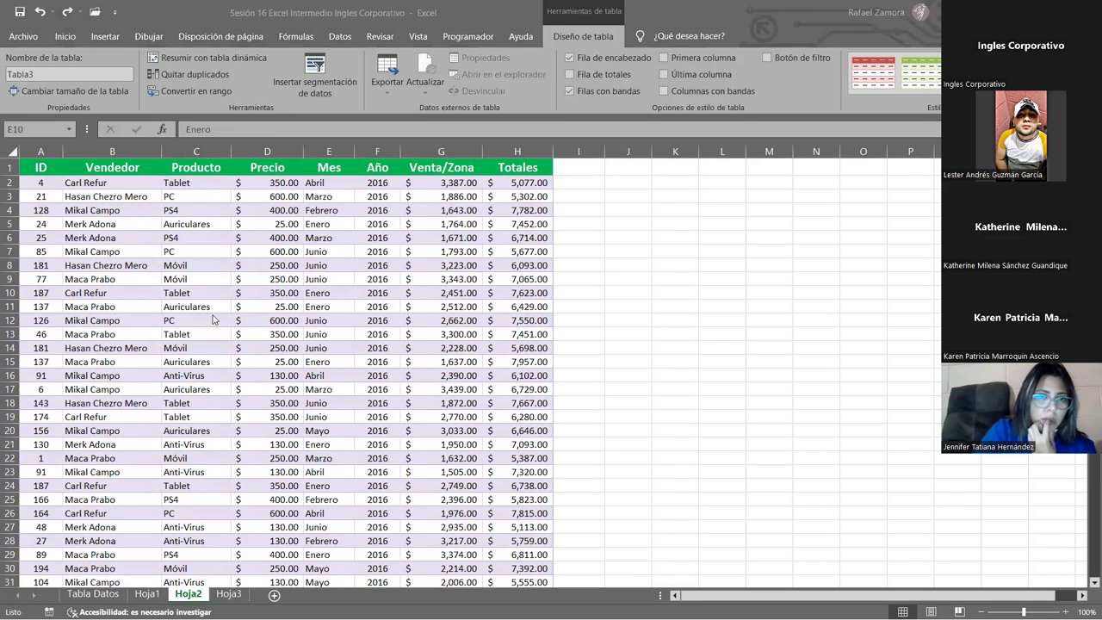
left_click(147, 594)
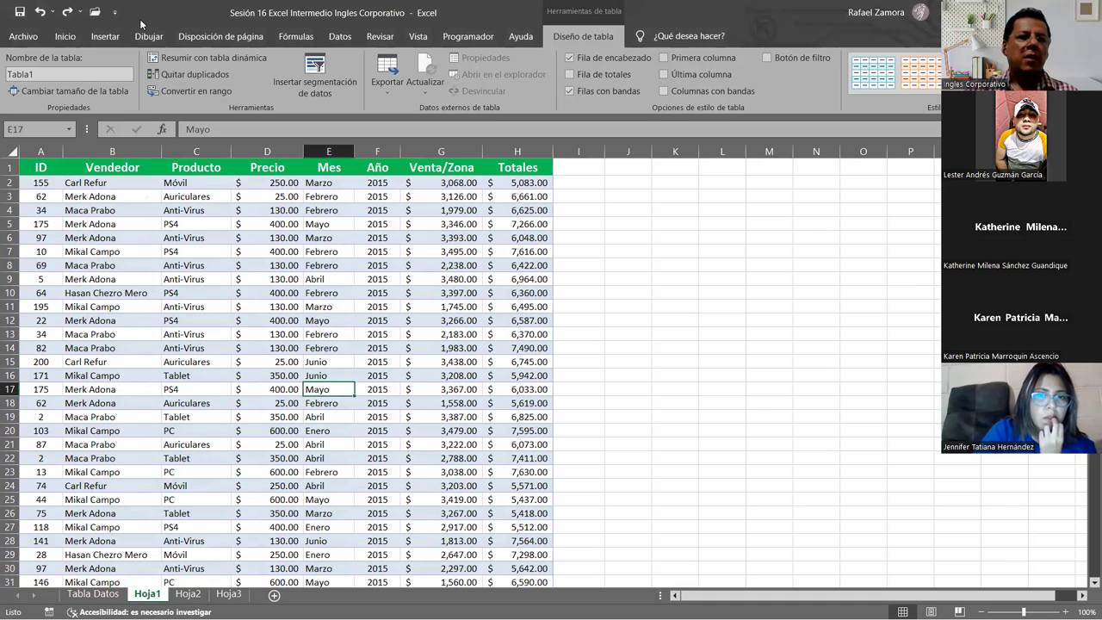
Rename the 2015 table from Tabla1 to Tabla2015.
left_click(35, 74)
left_click(32, 74)
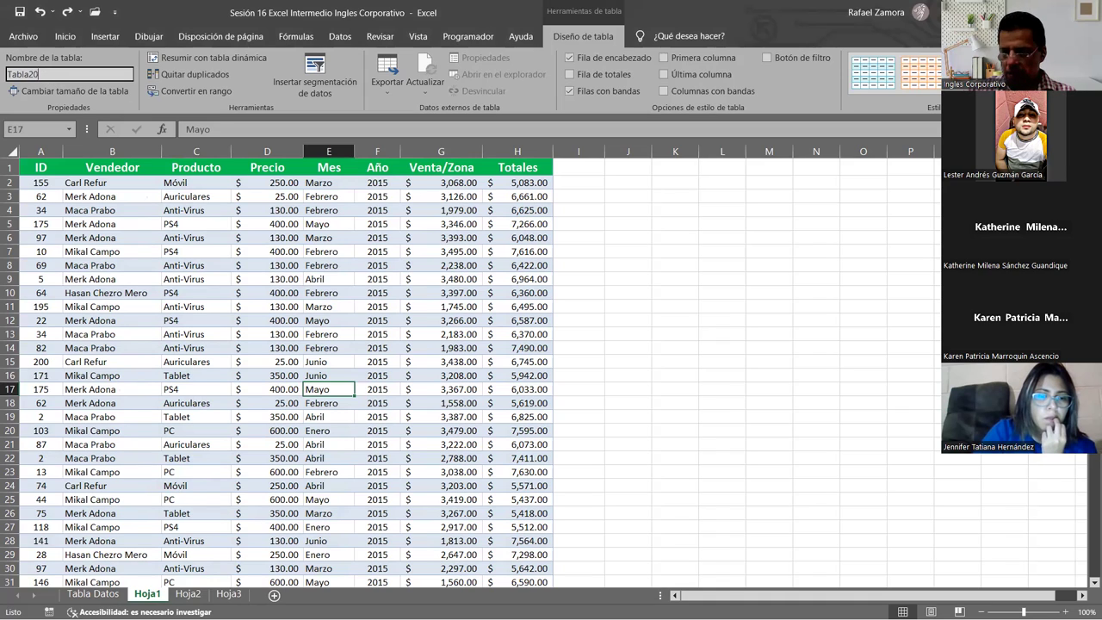
type("15")
key("Return")
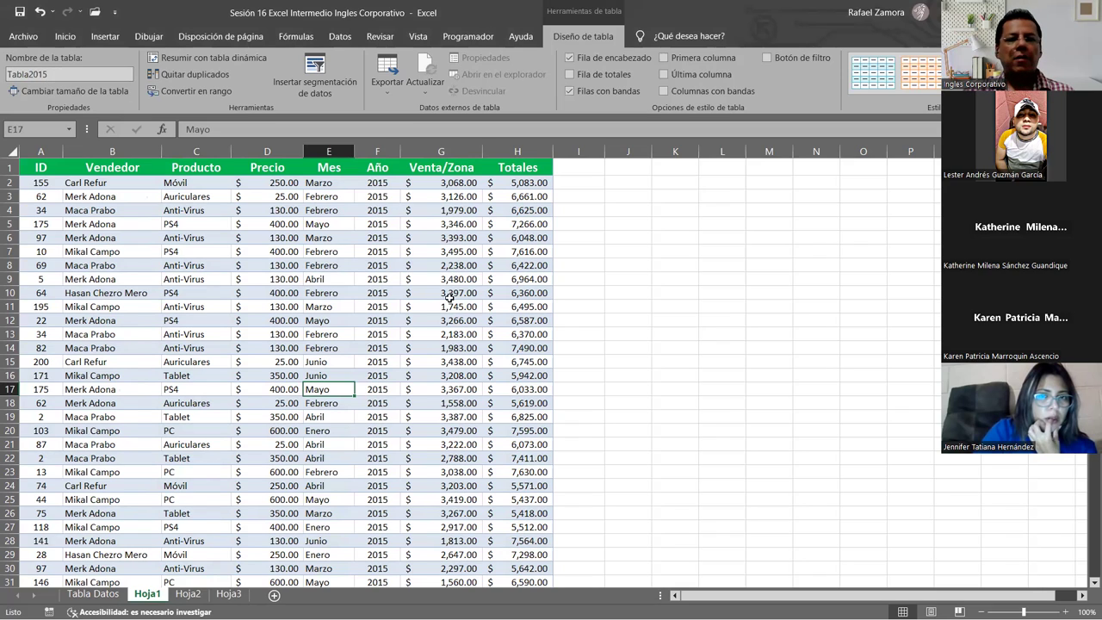
Rename the 2016 table on Hoja2 from Tabla3 to Tabla2016.
left_click(422, 293)
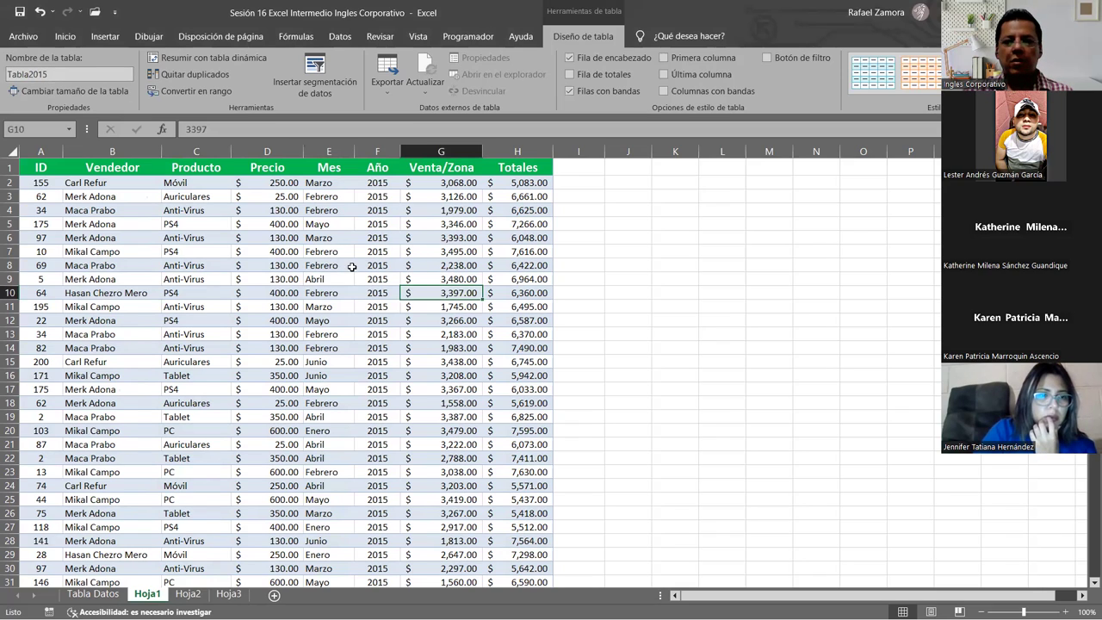
left_click(189, 594)
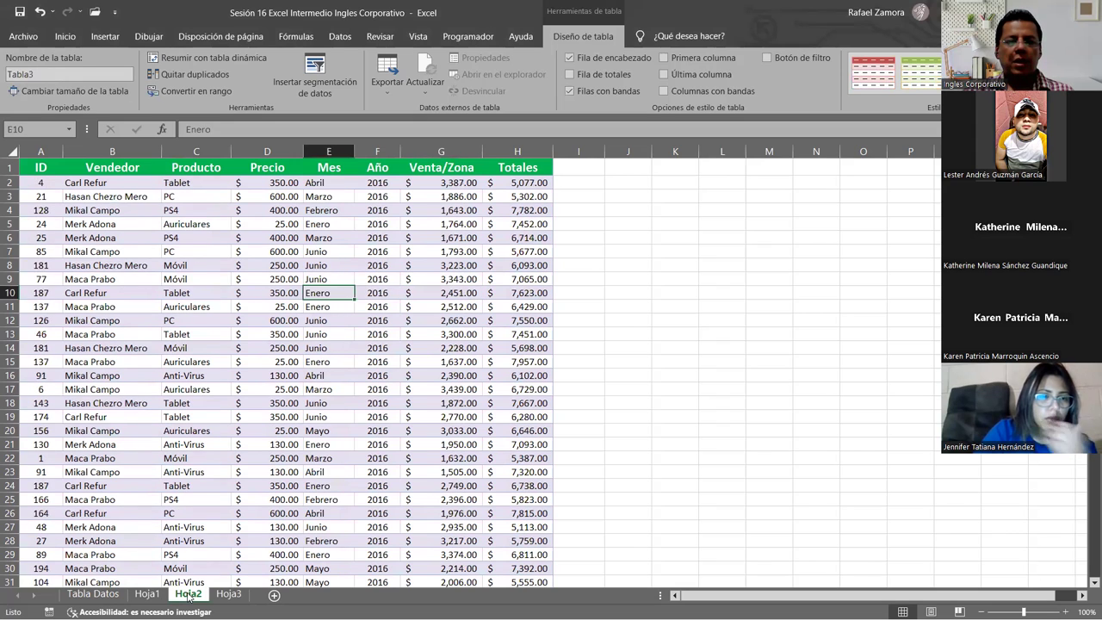
left_click(46, 75)
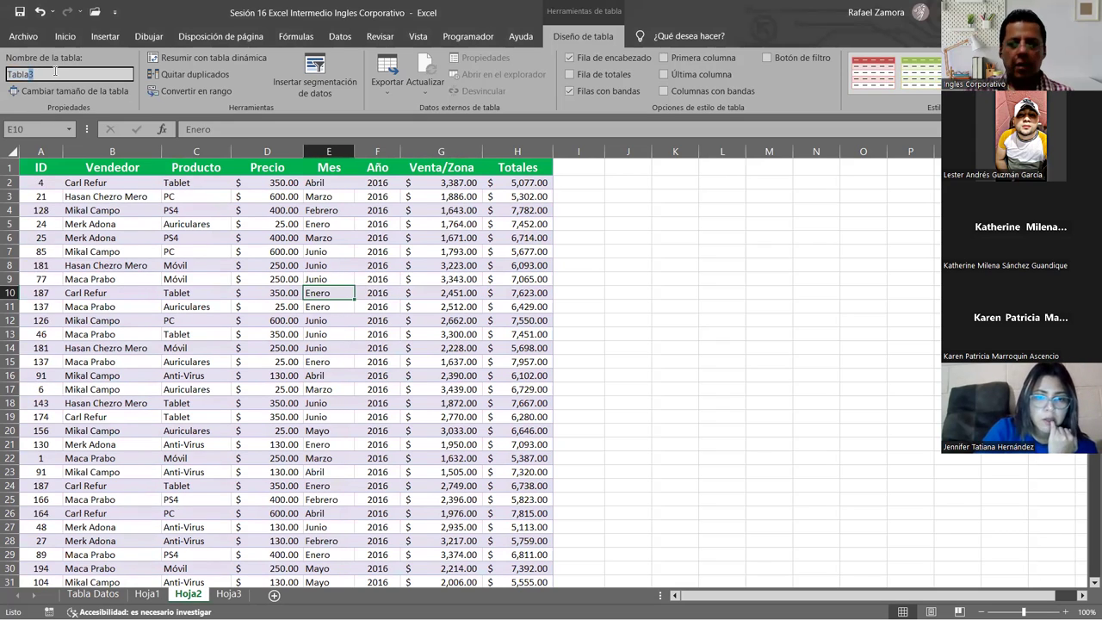
type("2016")
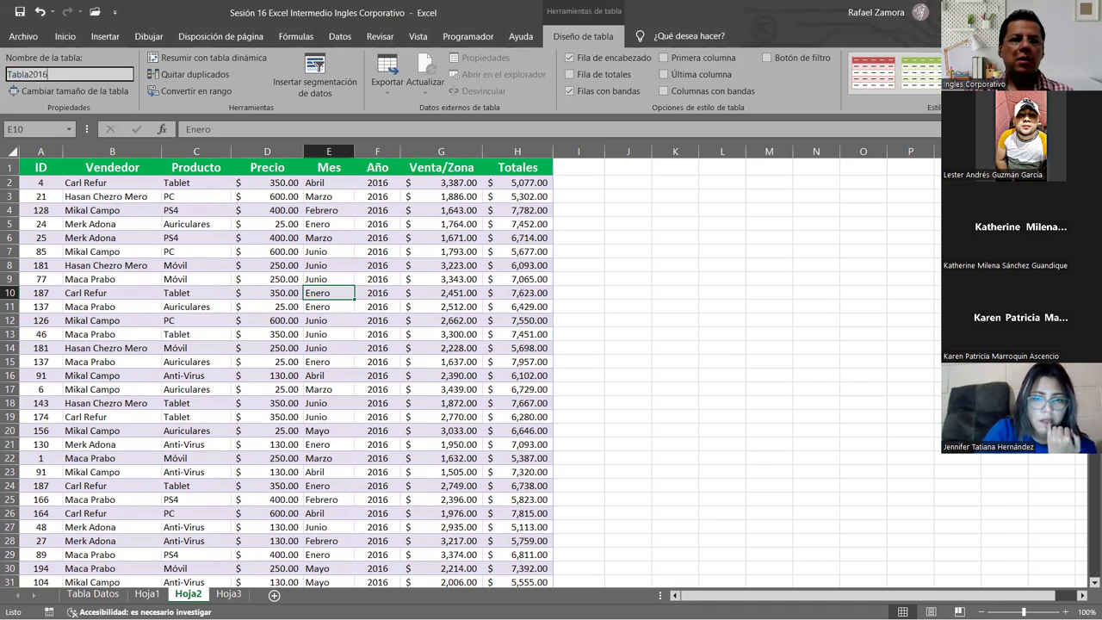
key("Return")
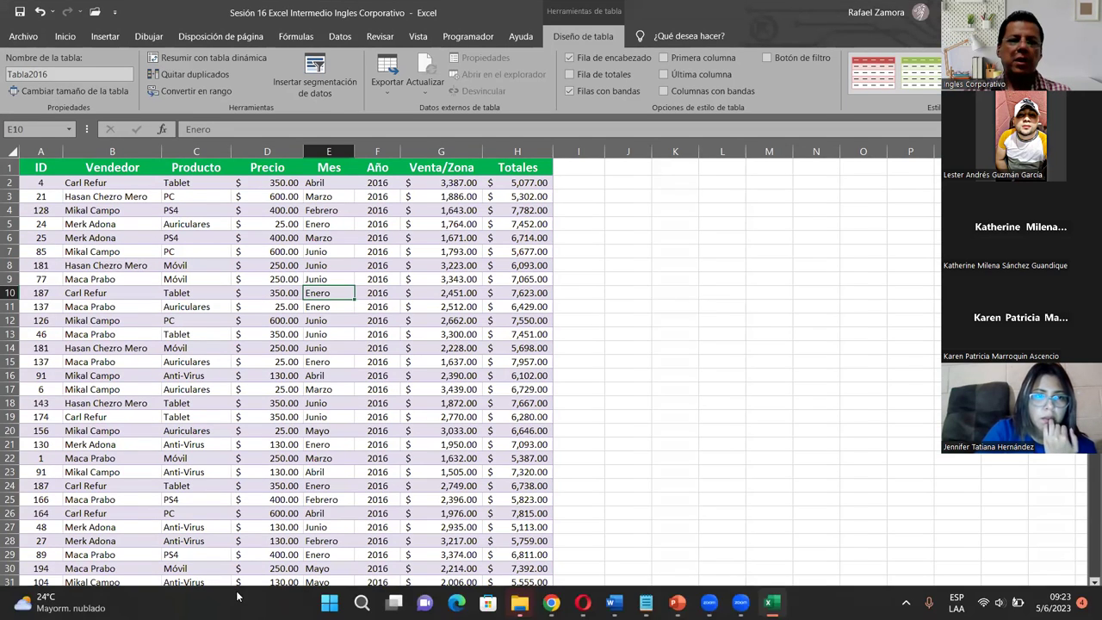
On Hoja3, cancel a mistaken table creation over cells E11:E12.
left_click(231, 594)
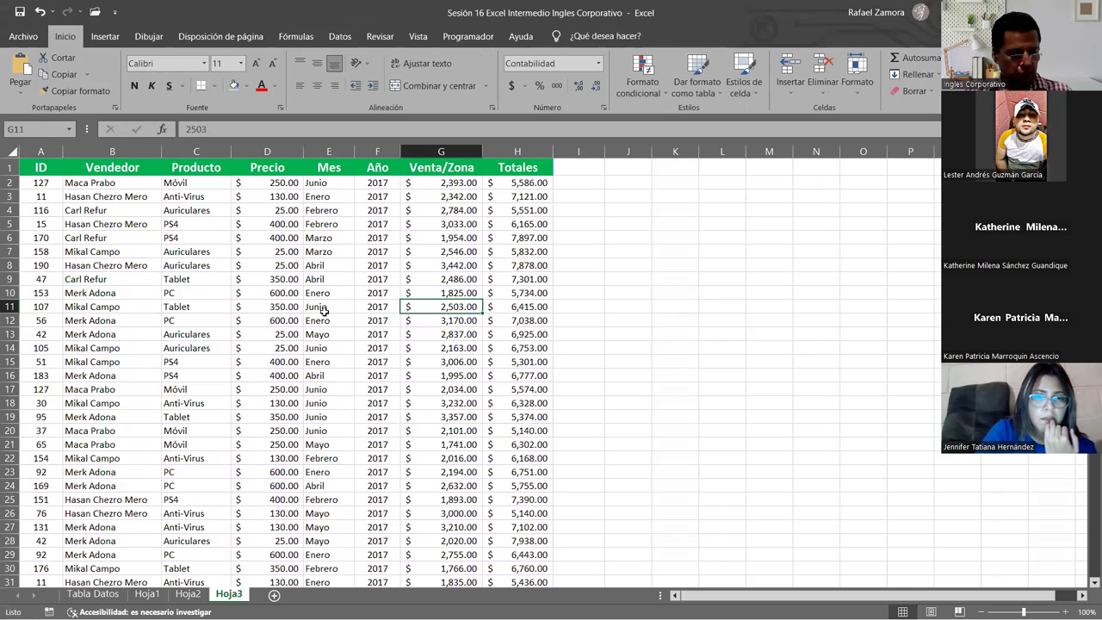
left_click_drag(326, 307, 328, 318)
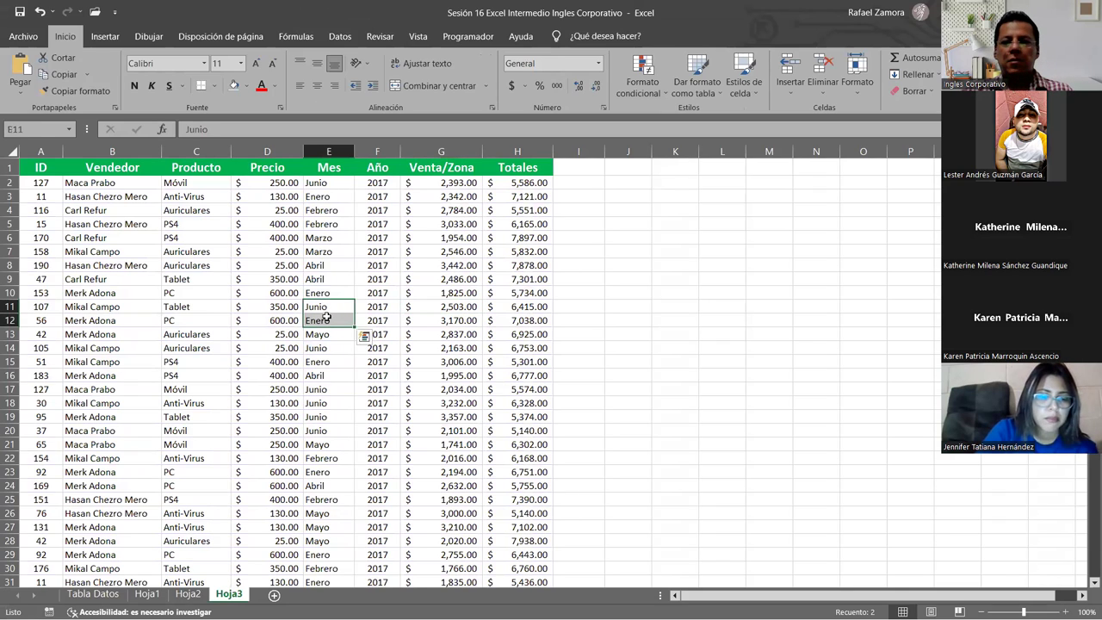
key("ctrl+t")
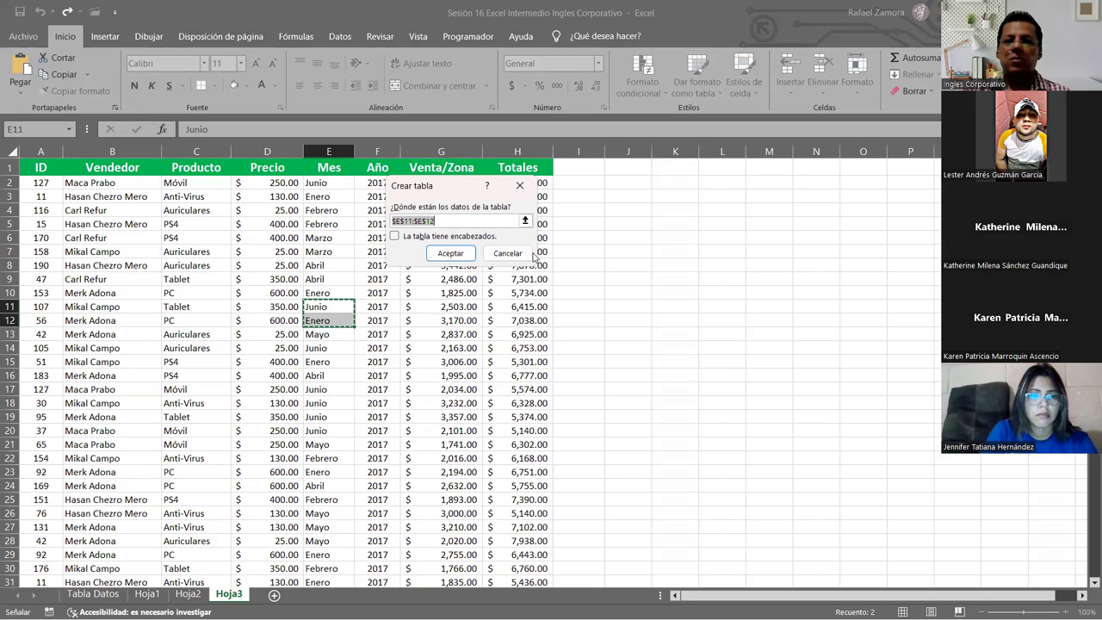
left_click_drag(530, 254, 289, 252)
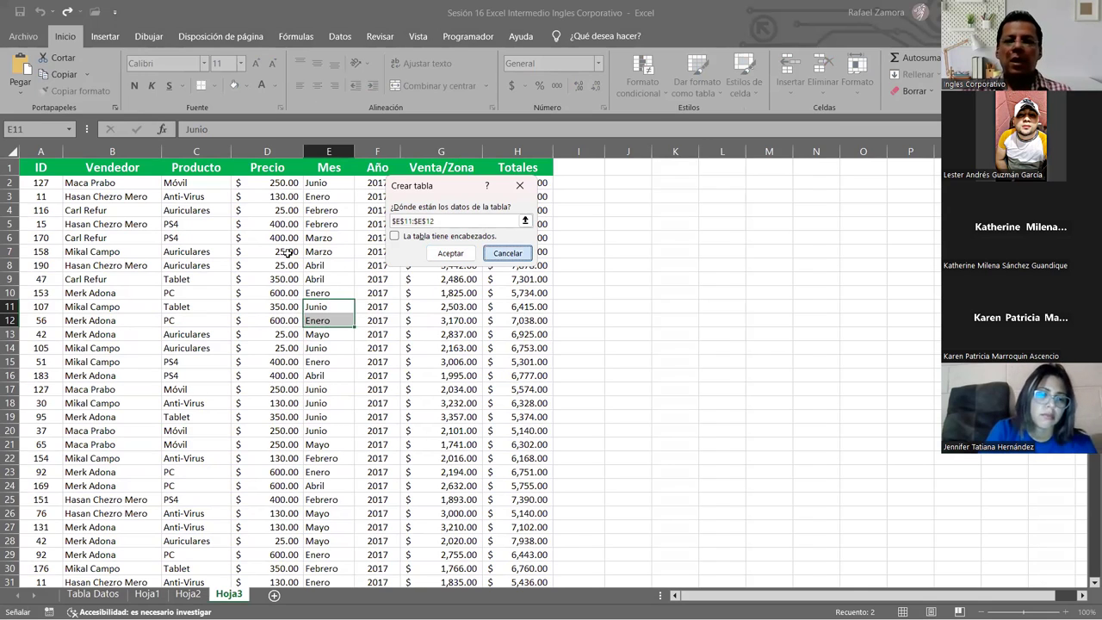
key("Escape")
Convert the 2017 data A1:H198 into a table with headers and turn off its filter buttons.
key("Up")
key("Up")
key("Left")
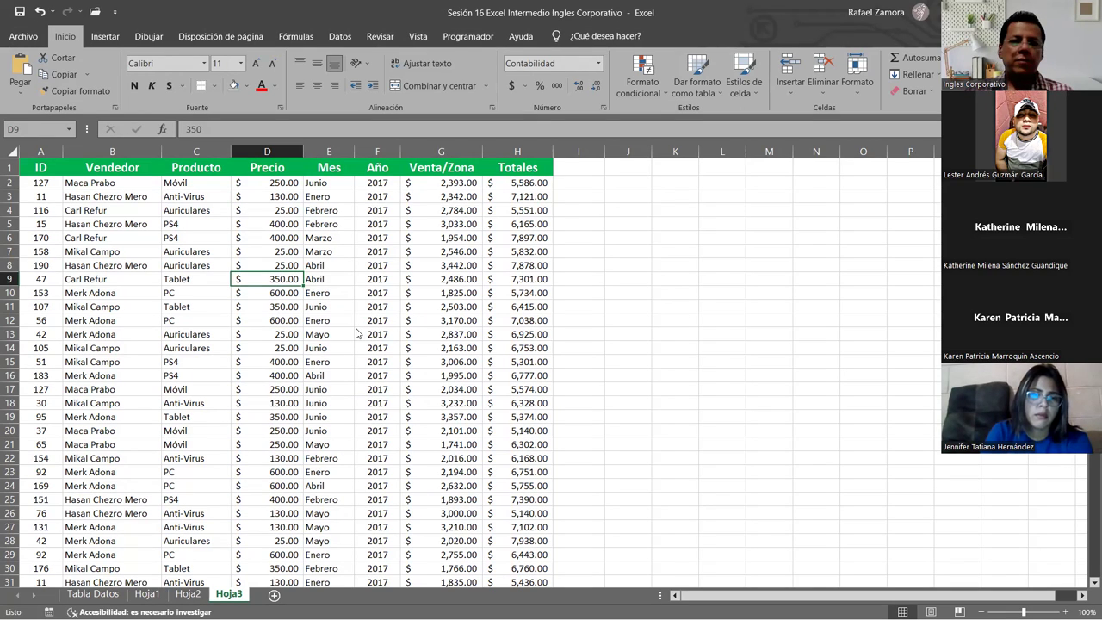
key("ctrl+t")
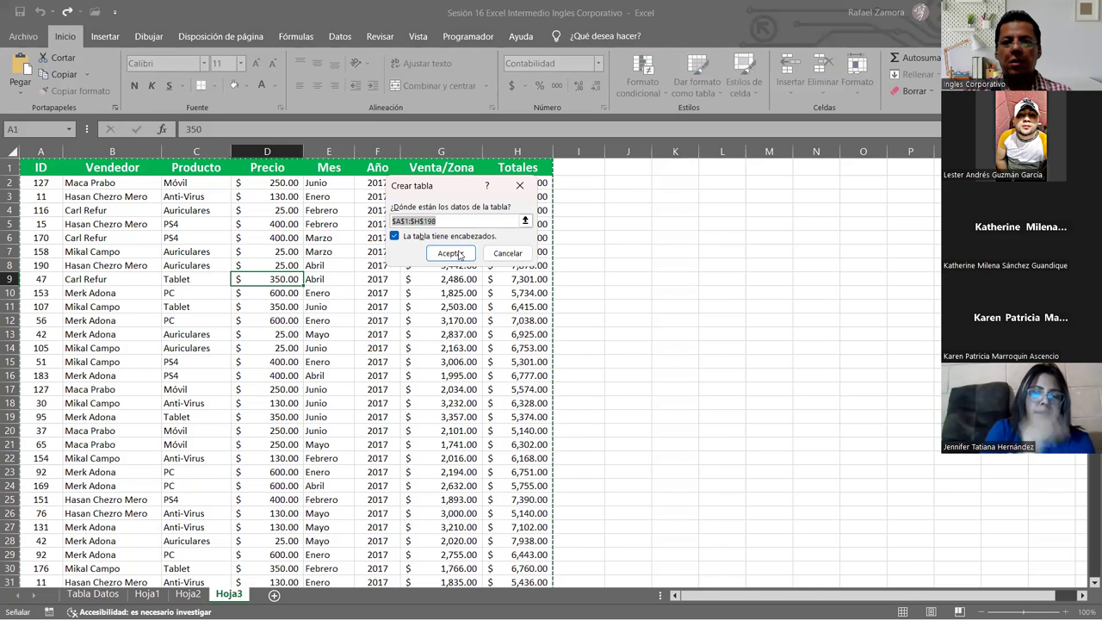
key("Return")
left_click(430, 317)
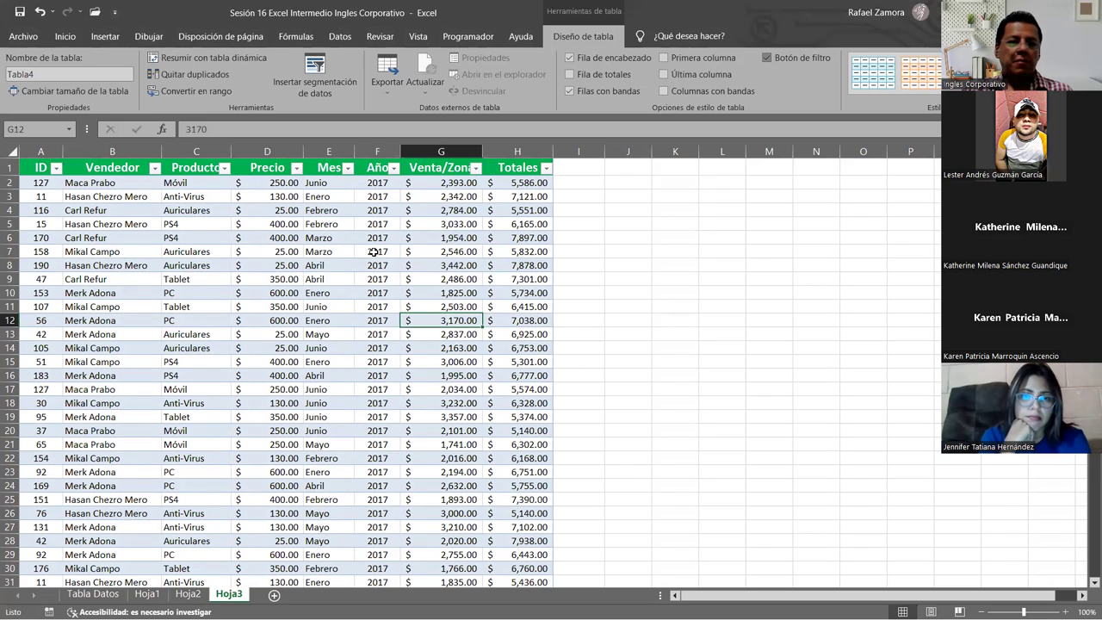
left_click(329, 334)
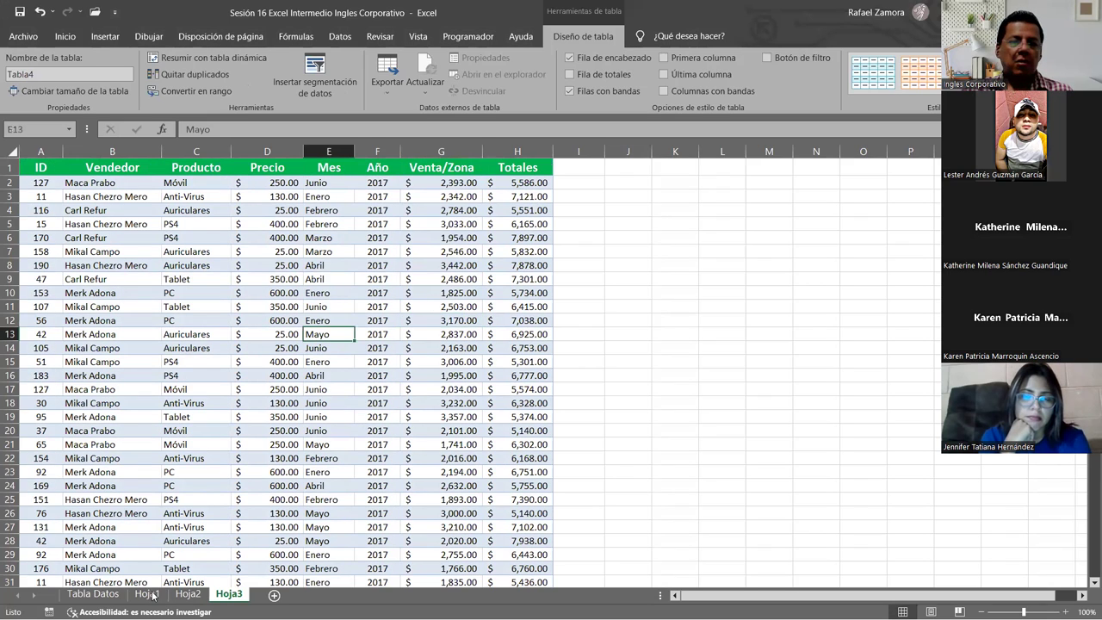
Give the 2017 table on Hoja3 a light orange banded-row table style.
left_click(230, 593)
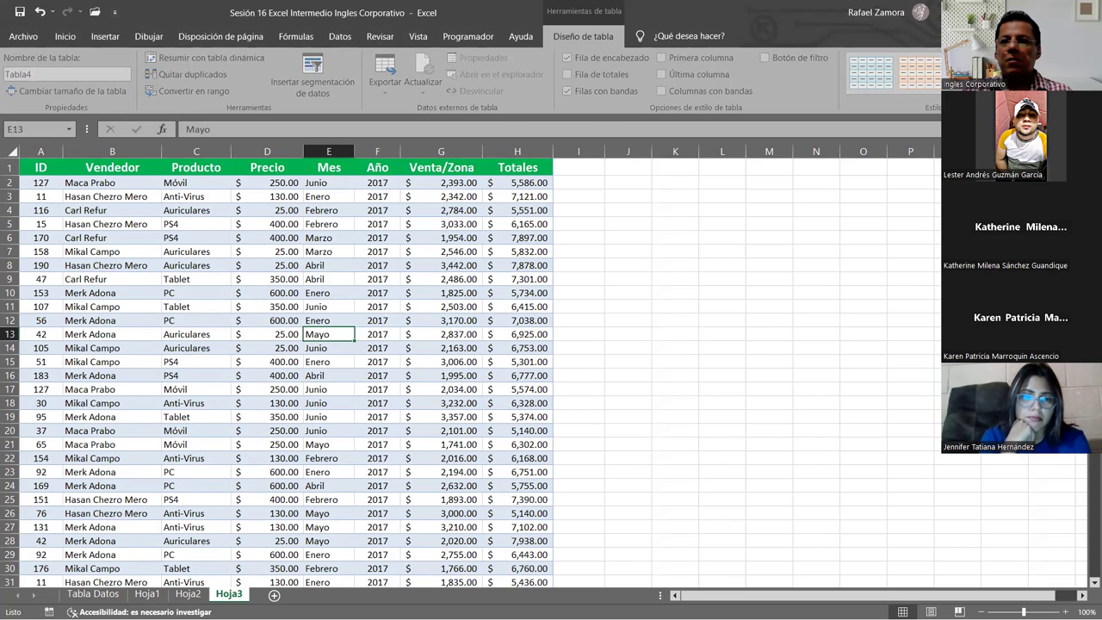
left_click(937, 95)
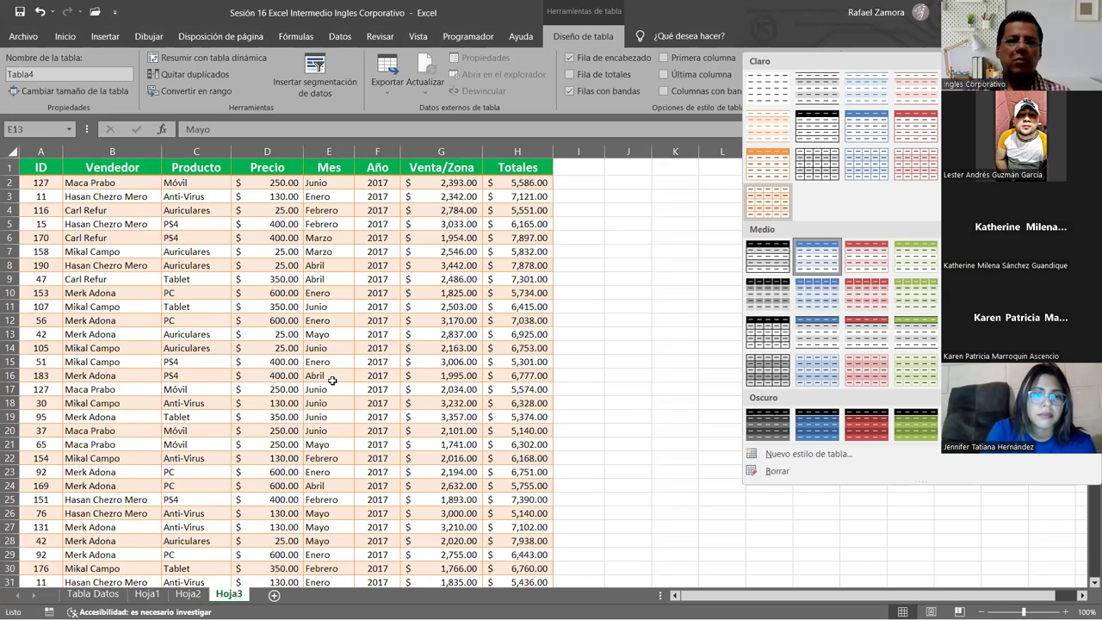
left_click(153, 594)
left_click(228, 594)
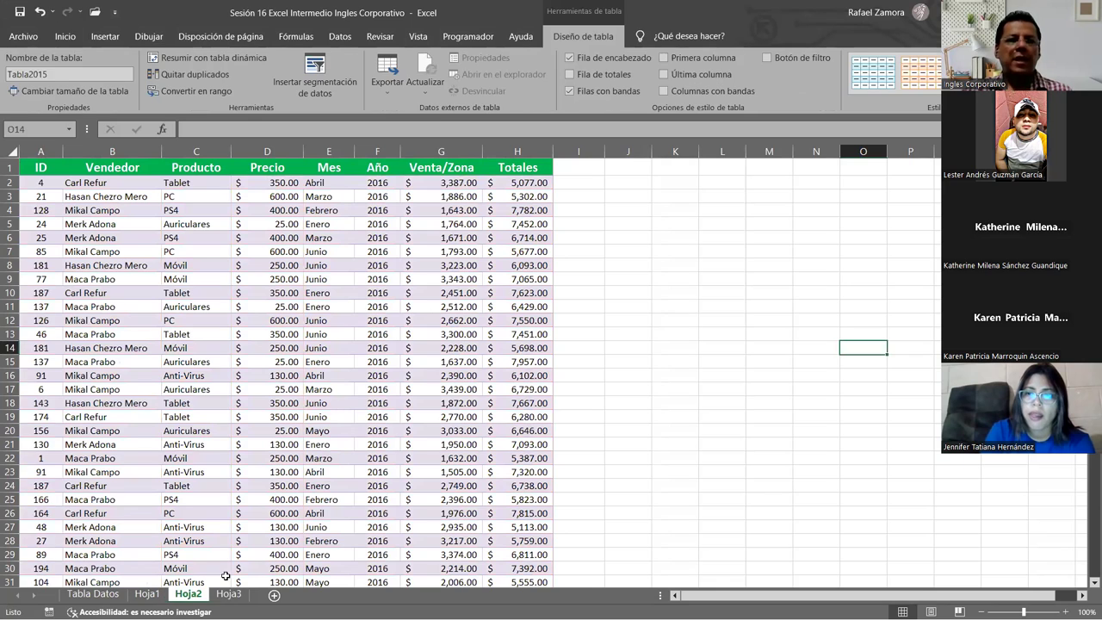
Rename the 2017 table from Tabla4 to Tabla2017.
left_click(32, 75)
double_click(31, 75)
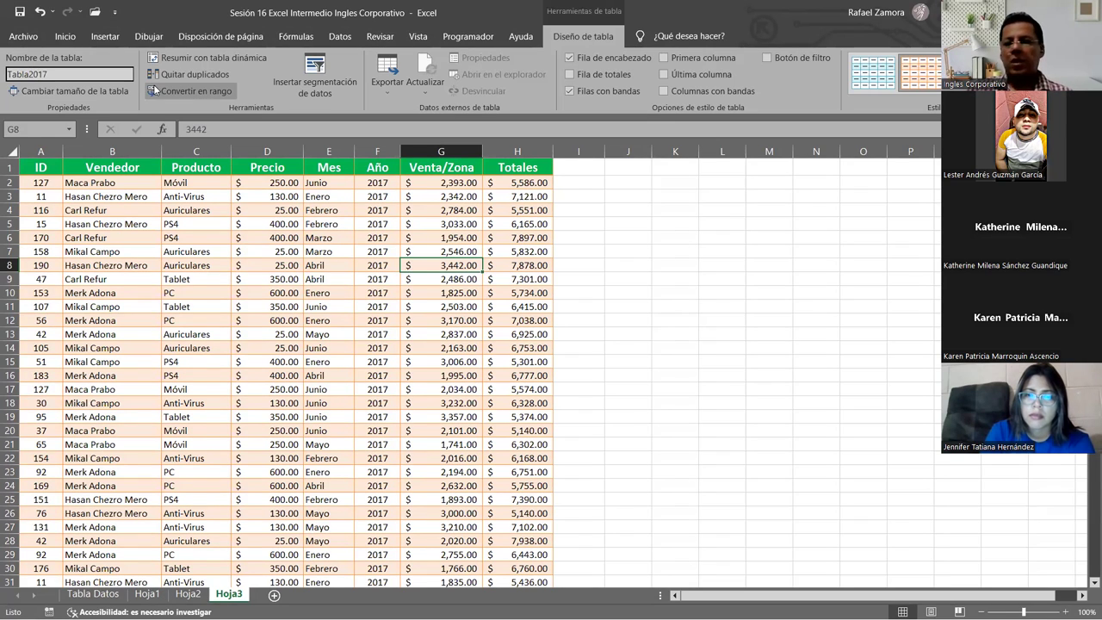
key("Return")
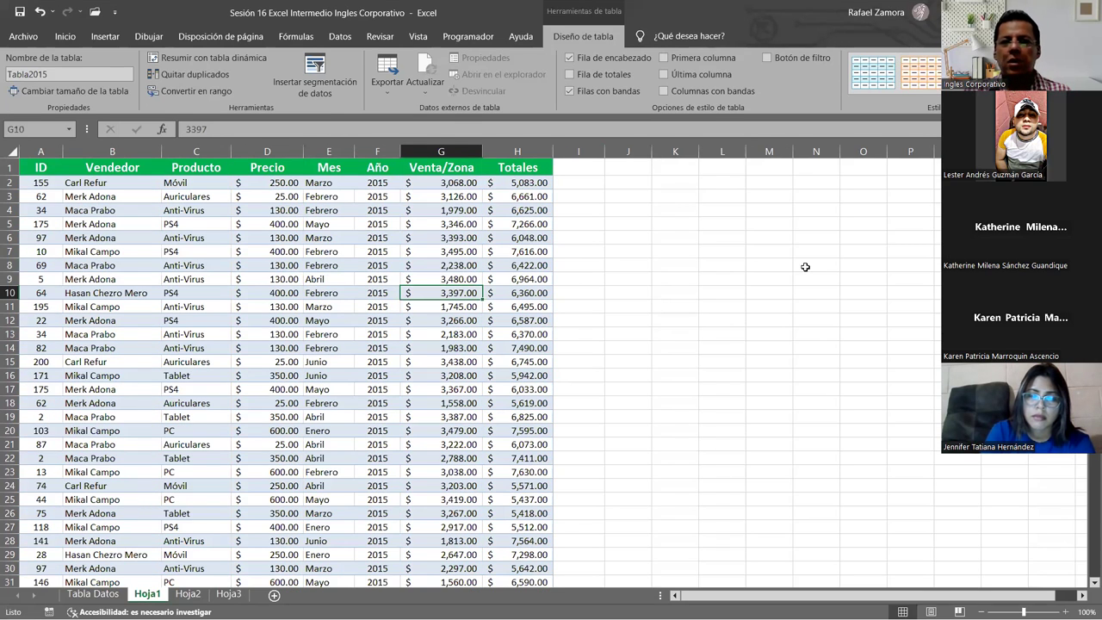
Scroll to Tabla2015's last row 100 and select cell H102 just below it.
left_click(351, 338)
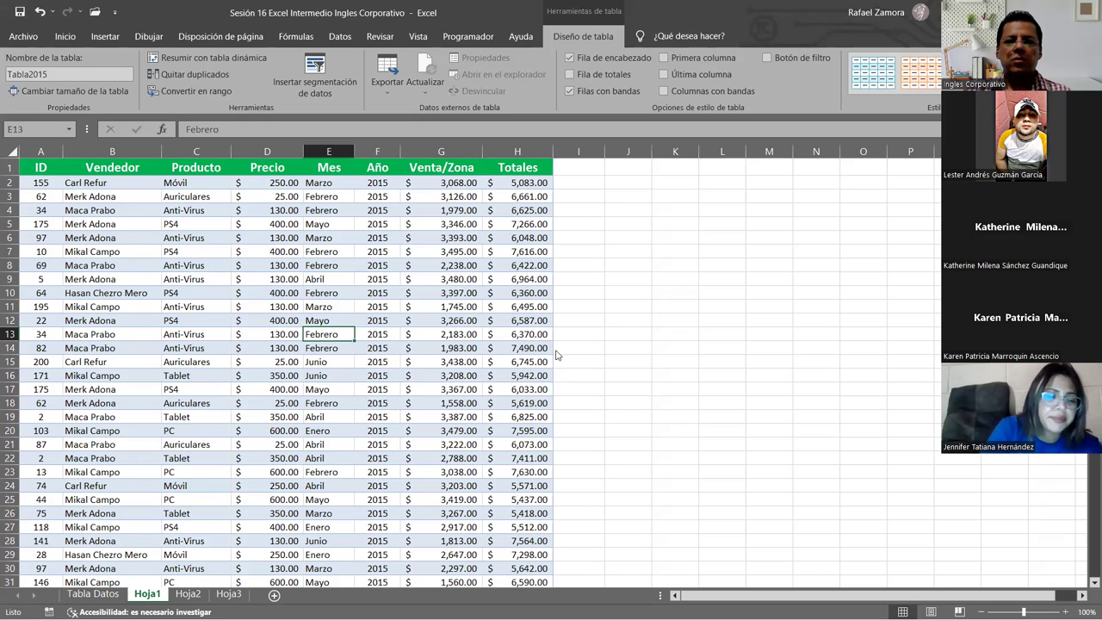
scroll(552, 373, "down", 3)
scroll(552, 372, "down", 9)
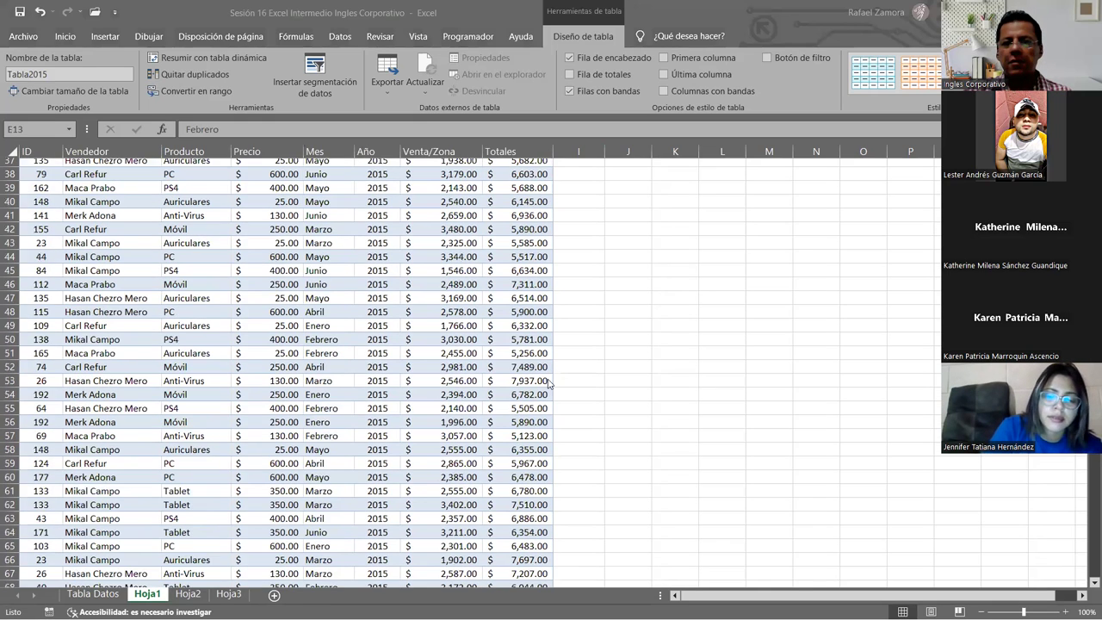
scroll(549, 384, "down", 5)
scroll(549, 383, "down", 3)
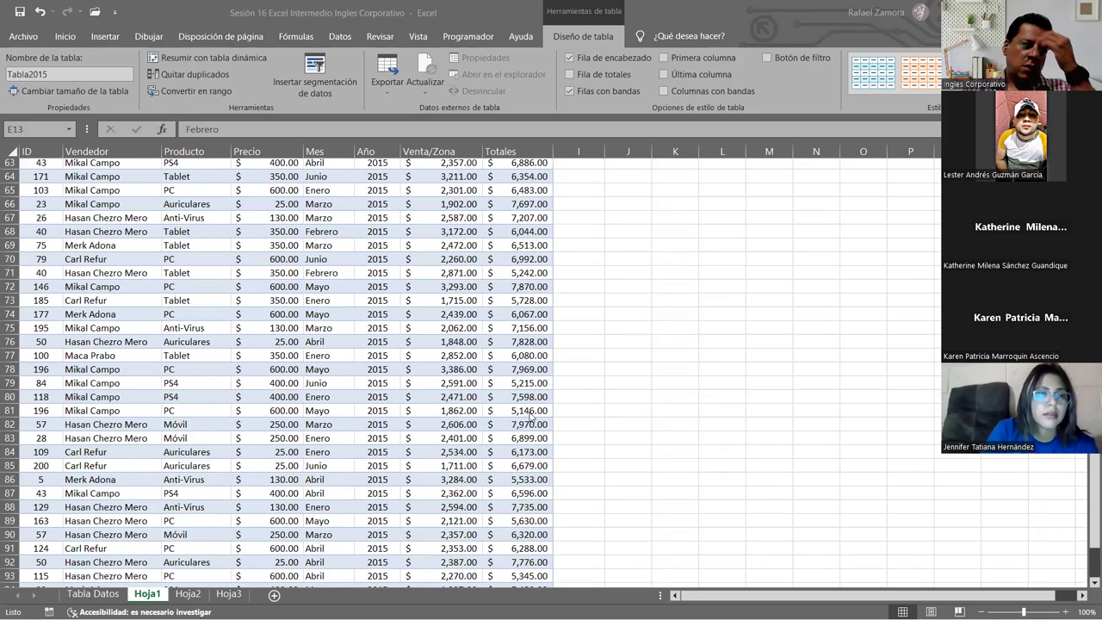
scroll(531, 380, "down", 7)
scroll(532, 380, "down", 2)
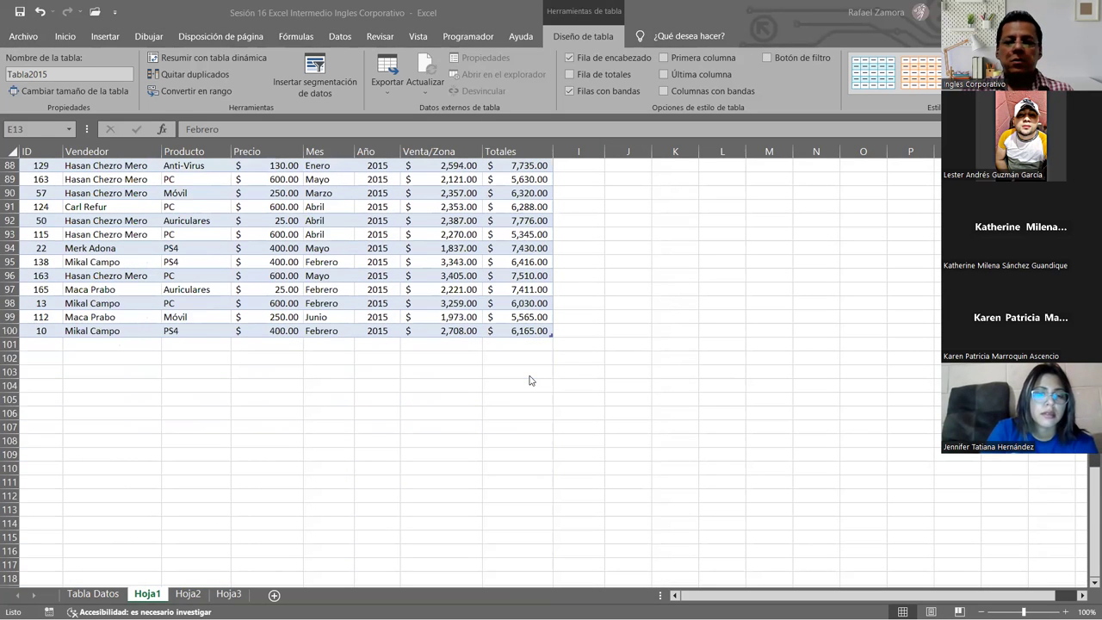
left_click(542, 358)
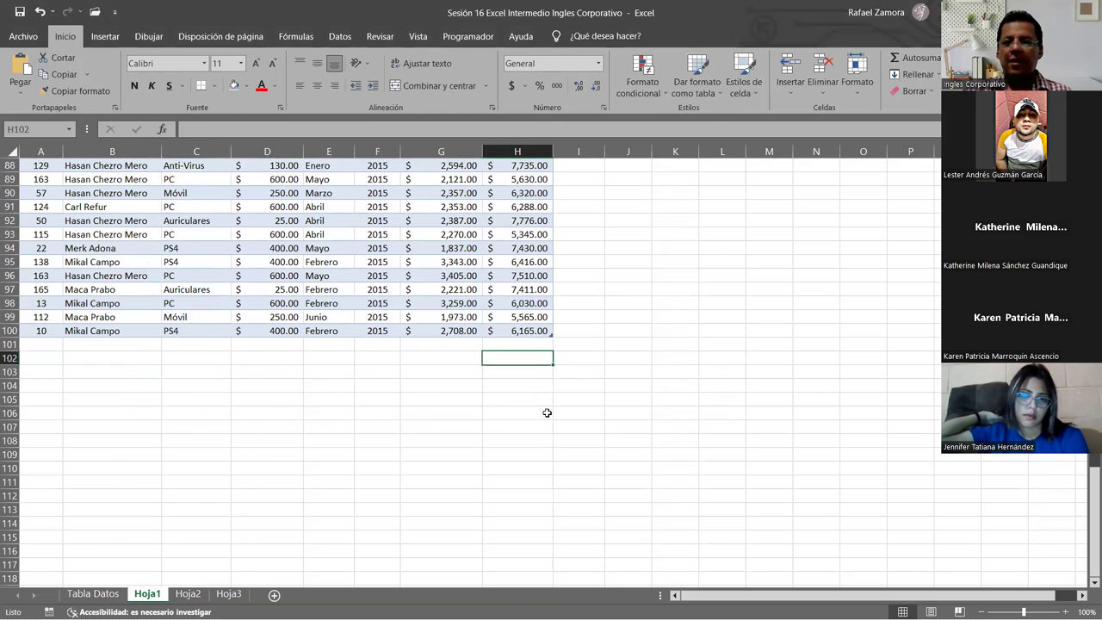
left_click(692, 212)
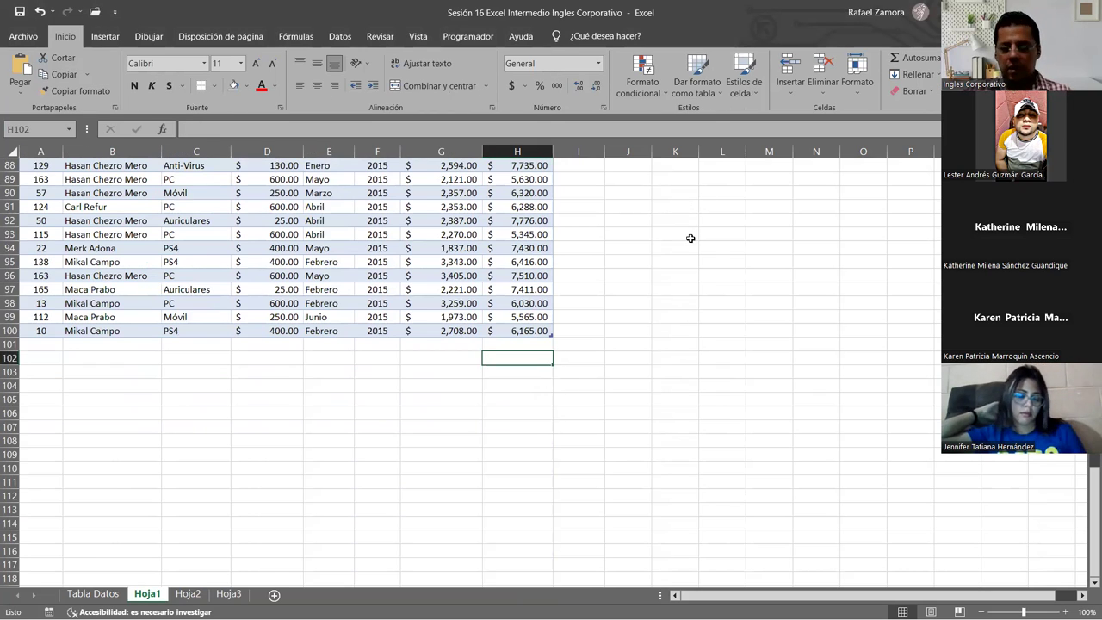
type("34")
key("Return")
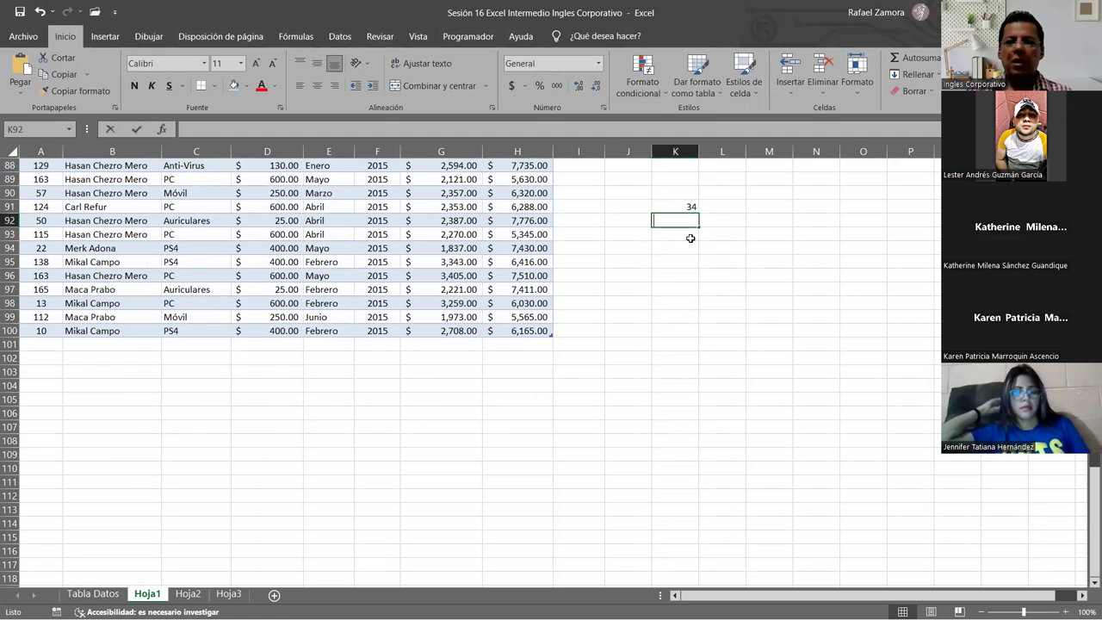
type("342 345 435")
type(" 34  ")
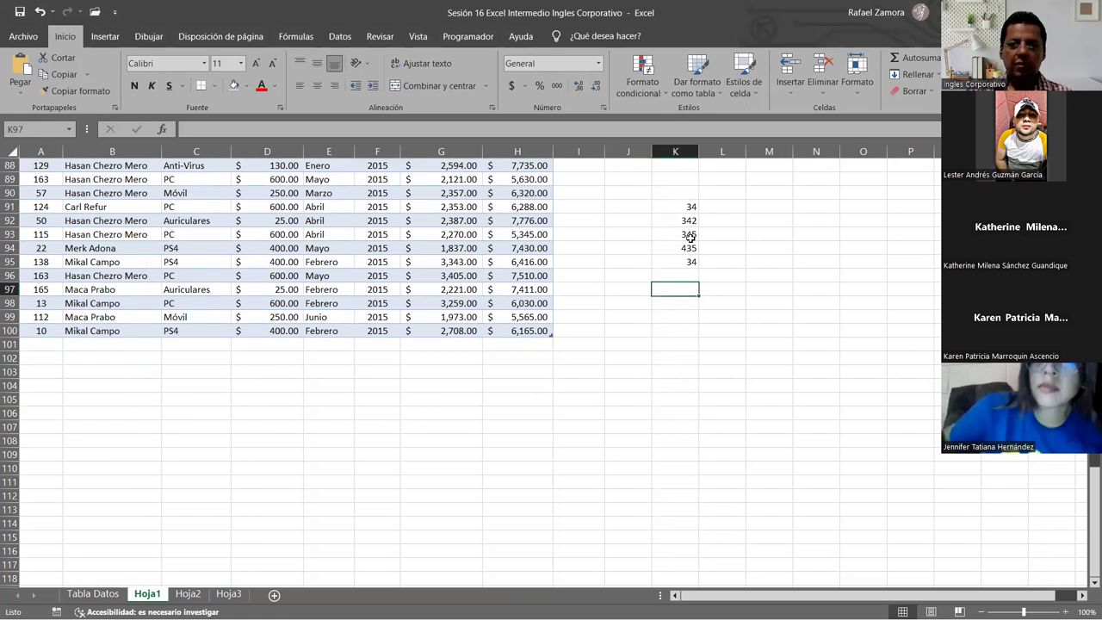
type("=")
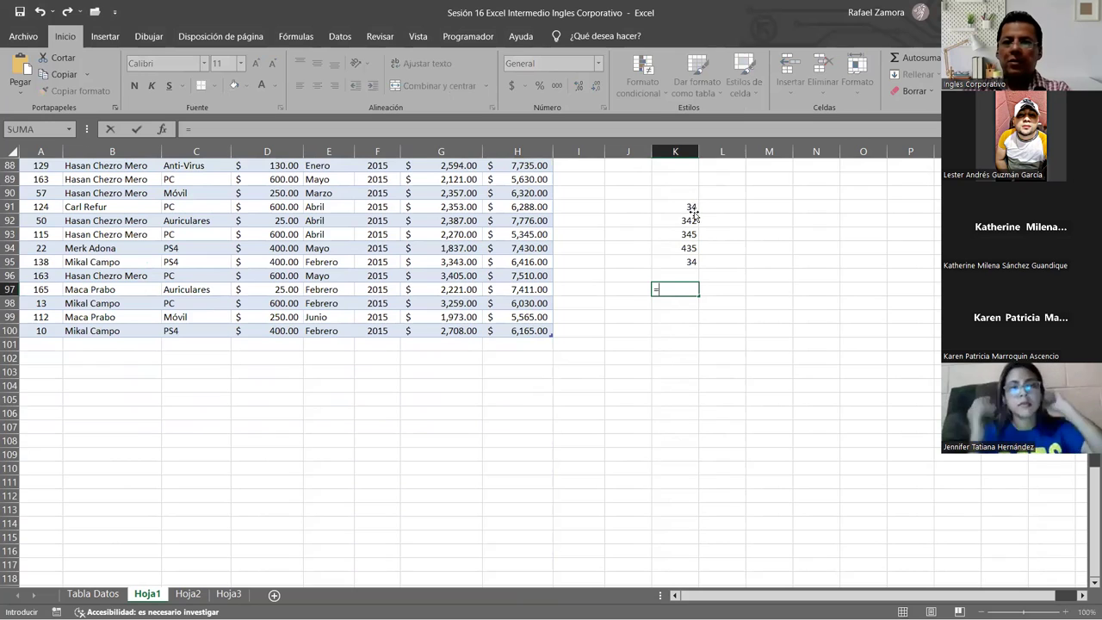
left_click(691, 209)
type("+K92+K93")
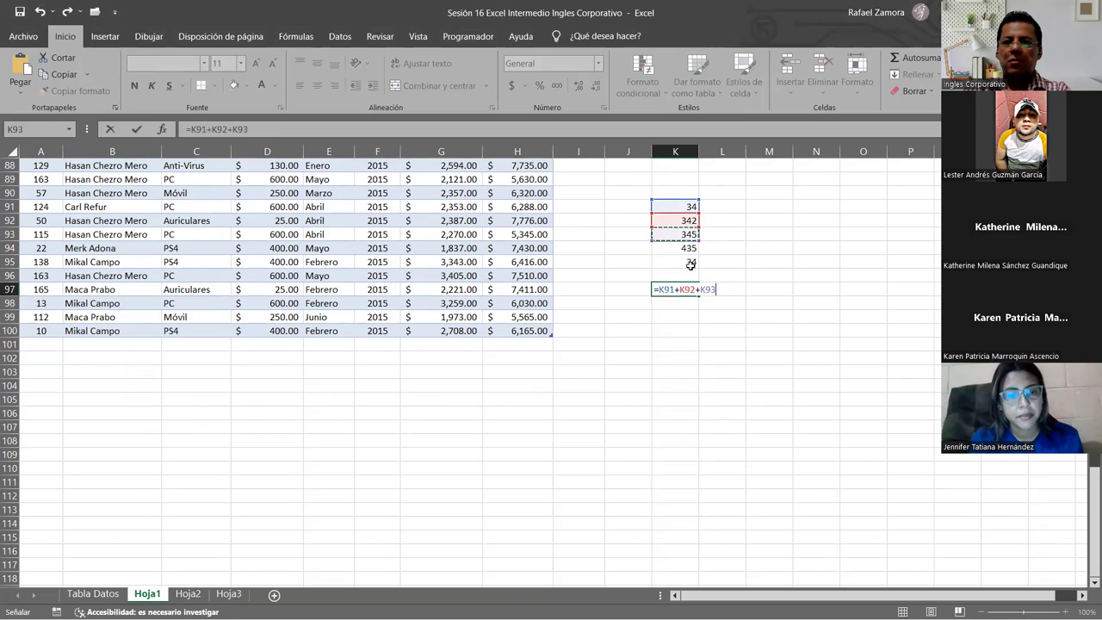
type("+K94+K95")
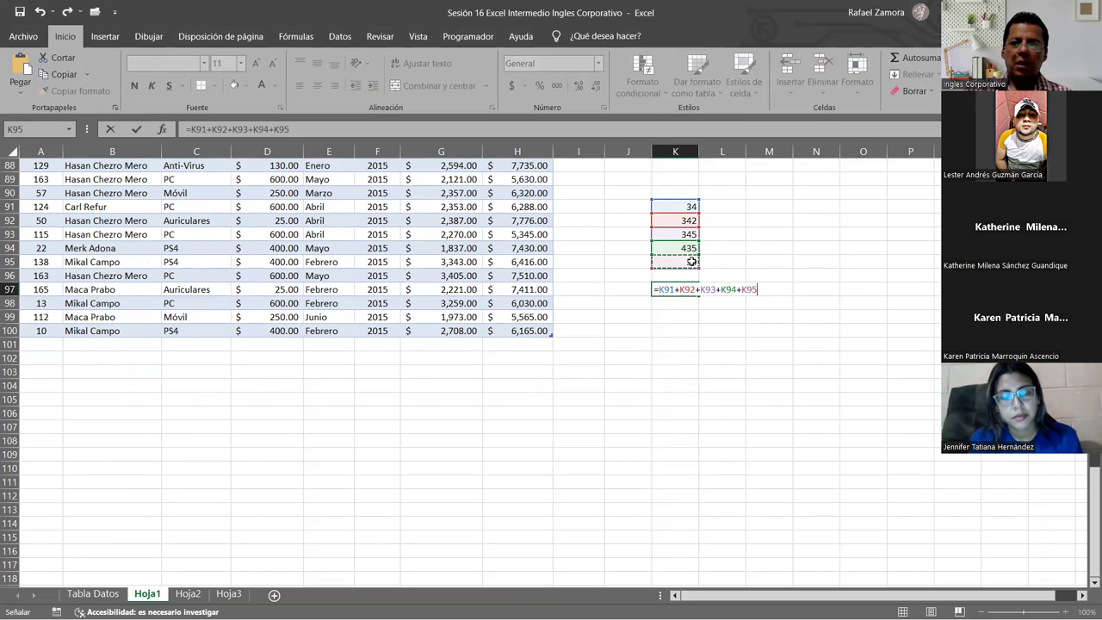
key("Return")
key("Up")
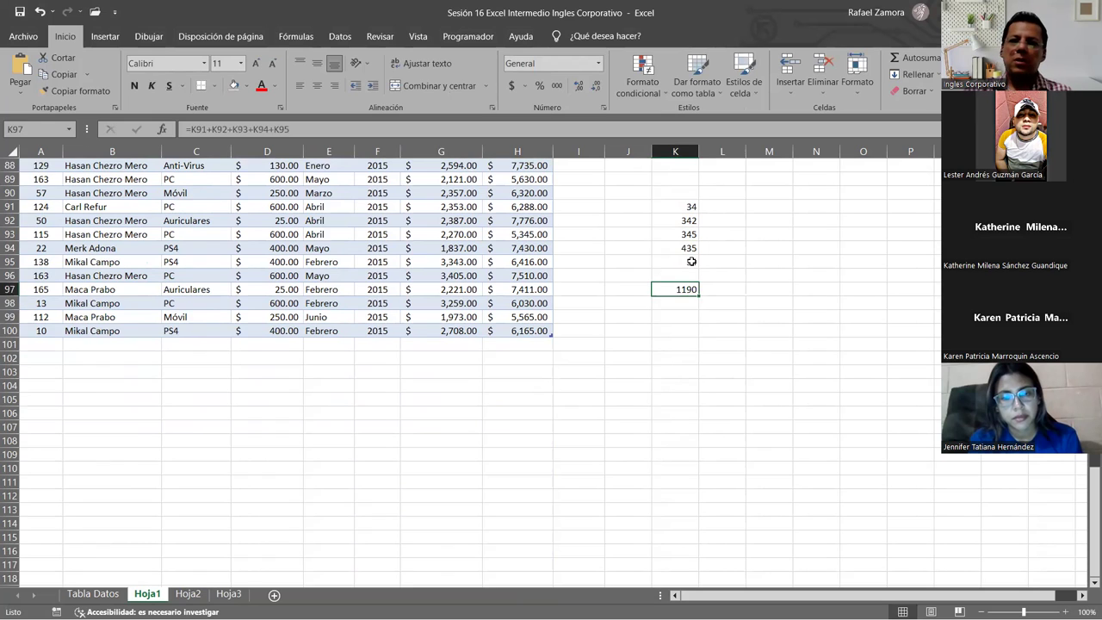
key("Delete")
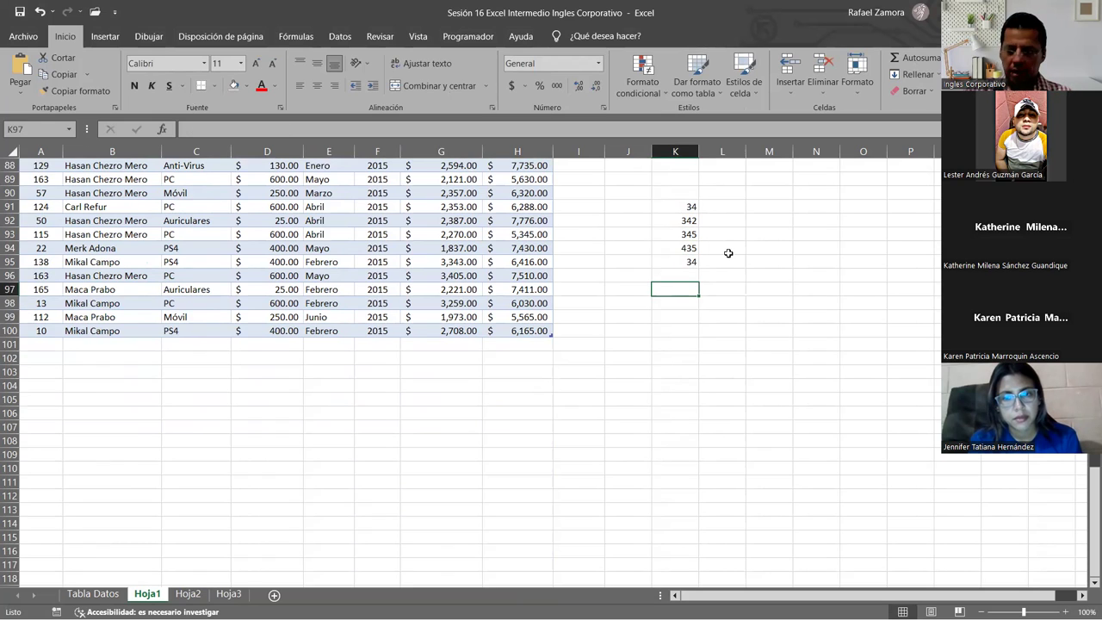
key("ctrl+z")
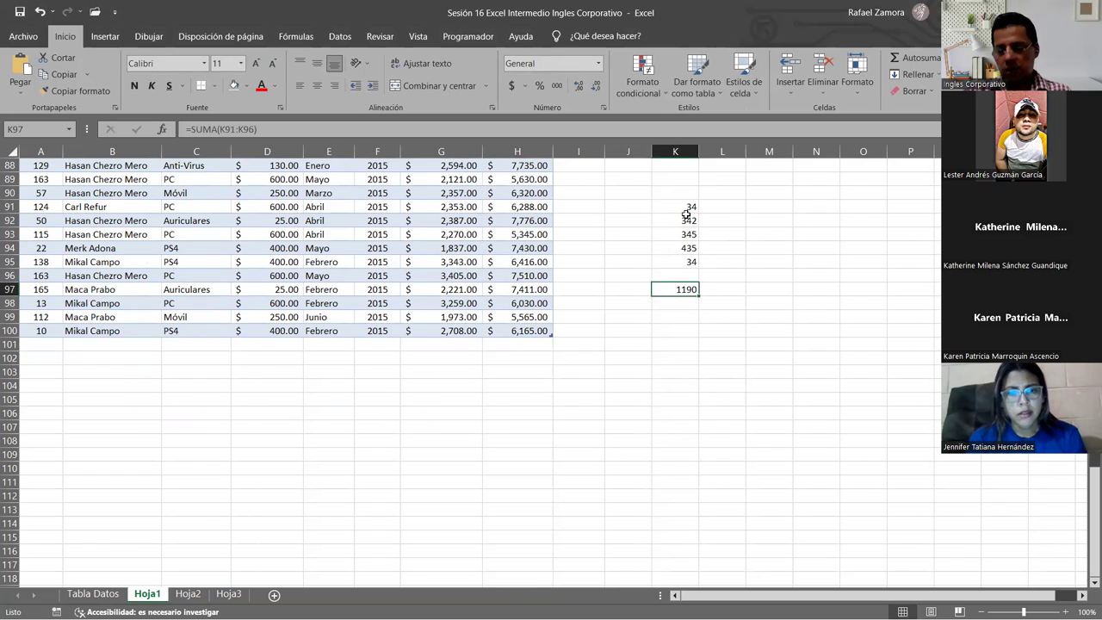
key("ctrl+z")
left_click(690, 272)
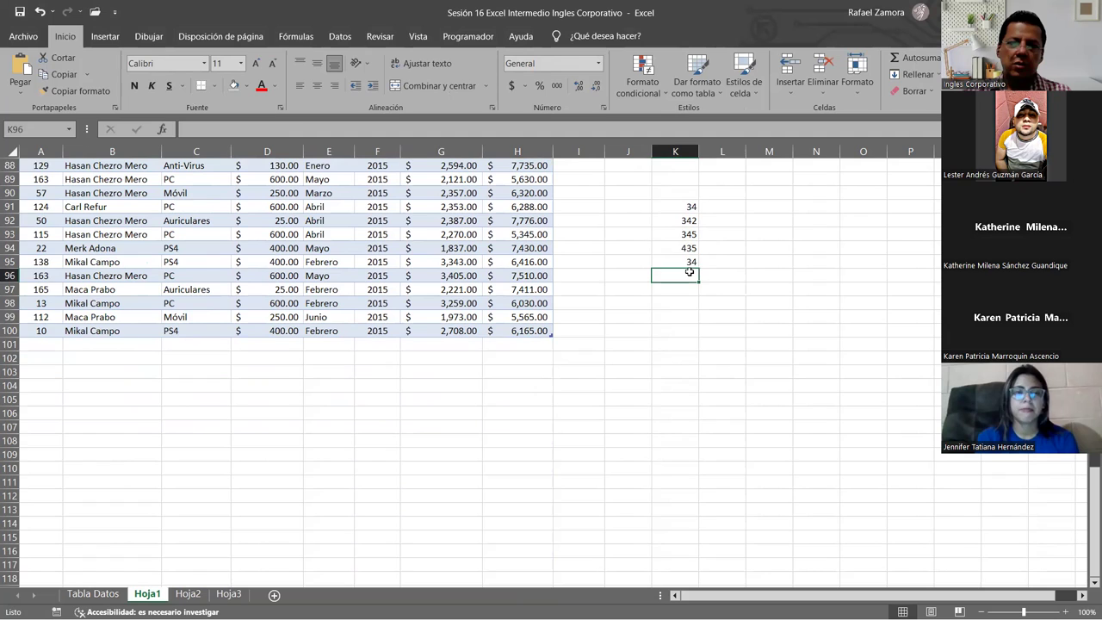
key("ctrl+y")
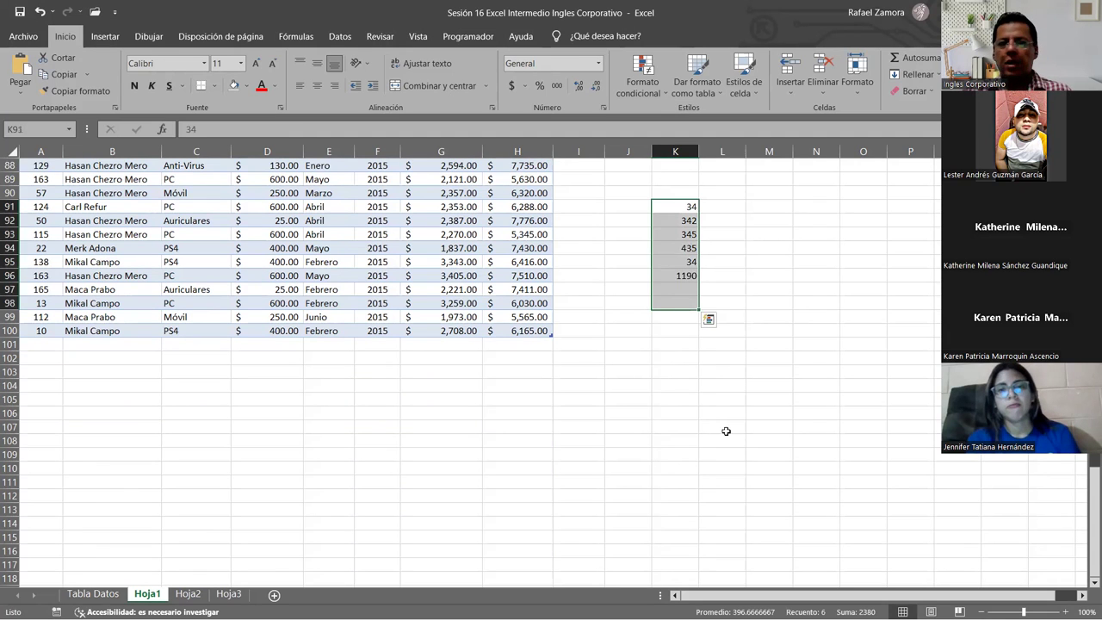
scroll(701, 363, "down", 2)
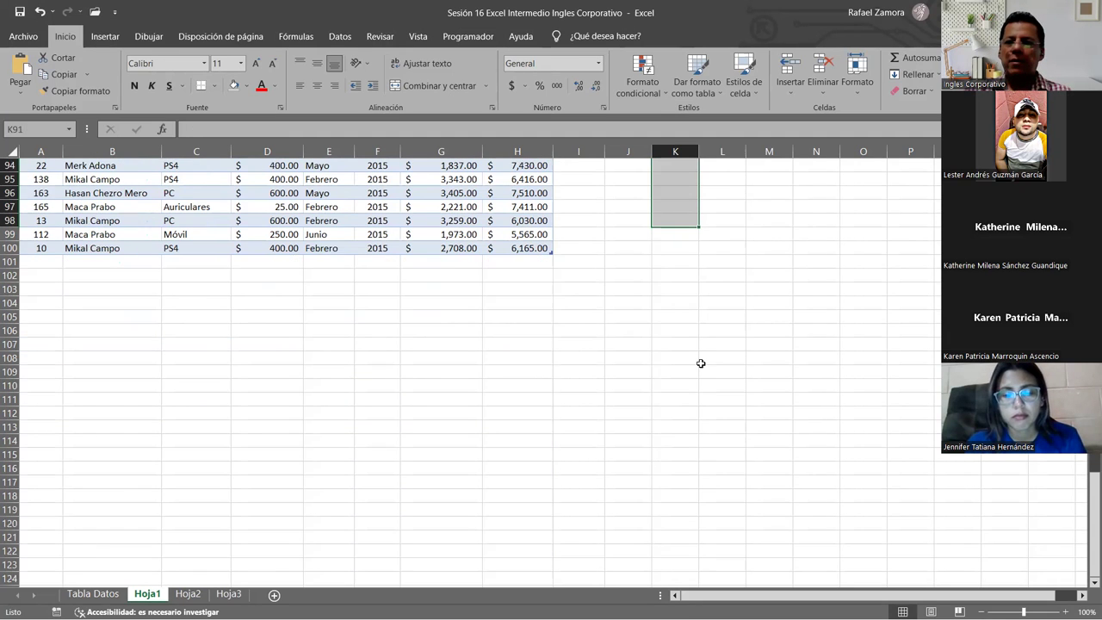
mouse_move(1085, 497)
left_mouse_down()
mouse_move(1085, 473)
mouse_move(1087, 488)
left_mouse_up()
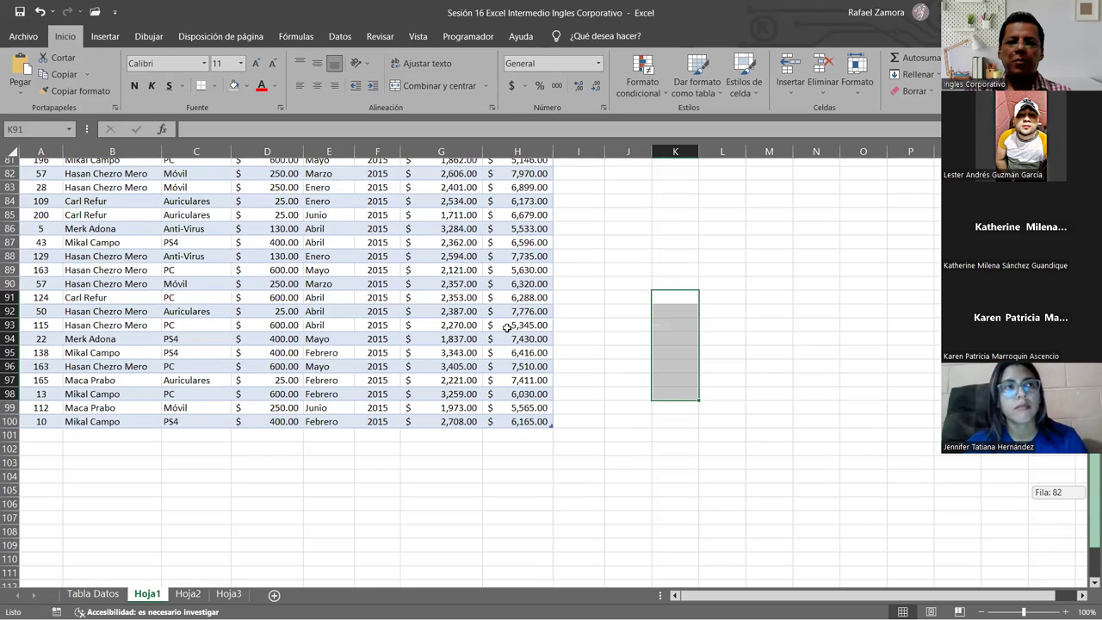
scroll(434, 303, "down", 2)
key("ctrl+z")
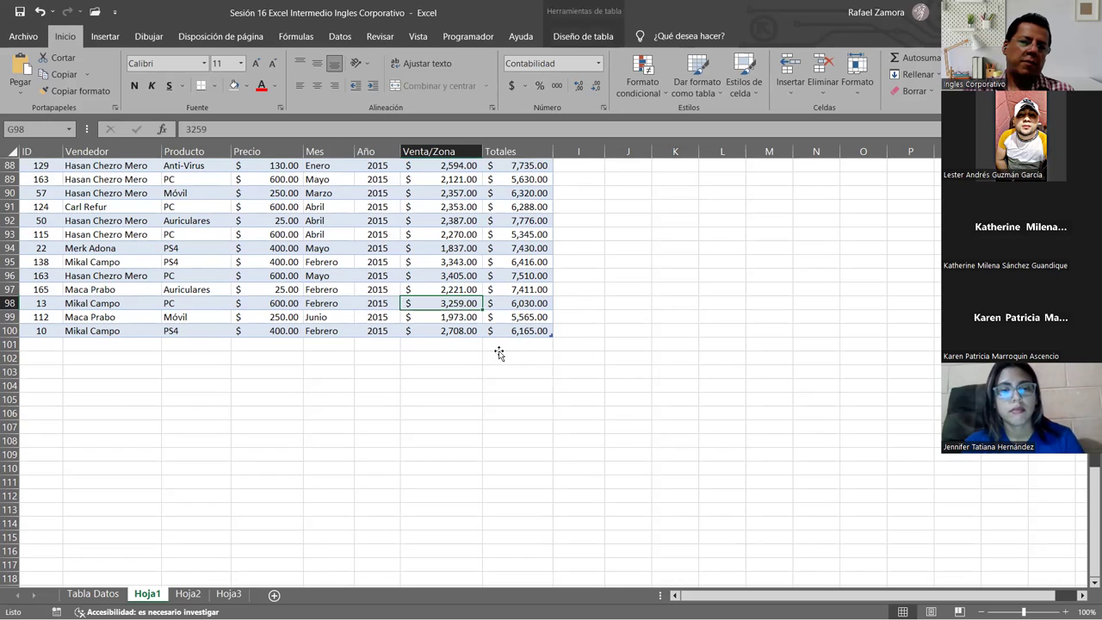
left_click(500, 346)
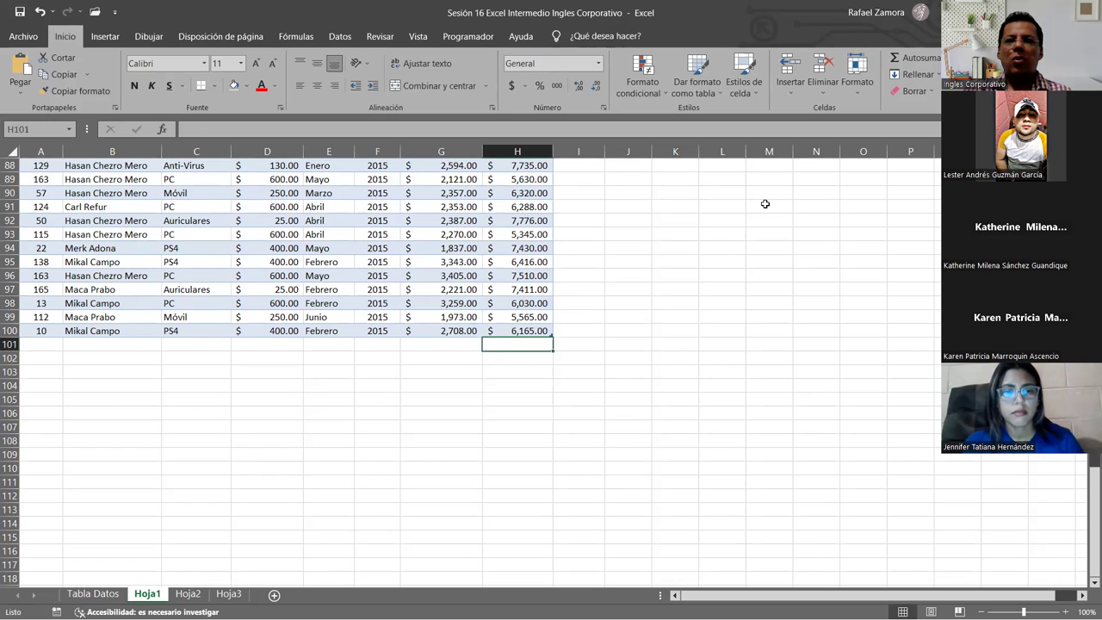
Add a Total row at row 101 to Tabla2015, summing Totales to $641,774.00.
left_click(502, 290)
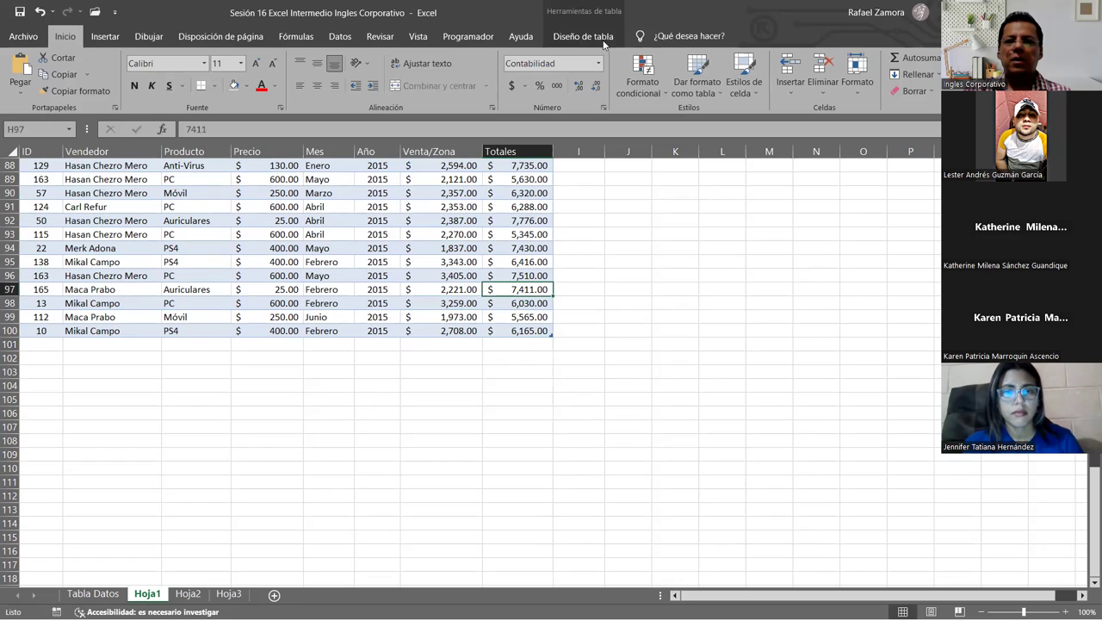
left_click(584, 37)
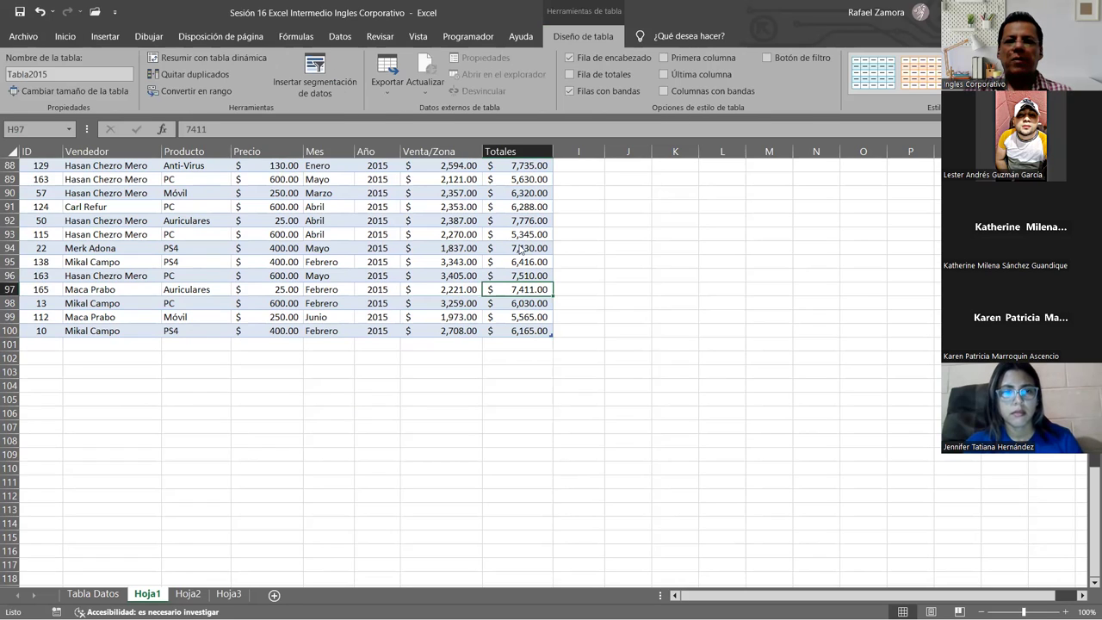
left_click(599, 75)
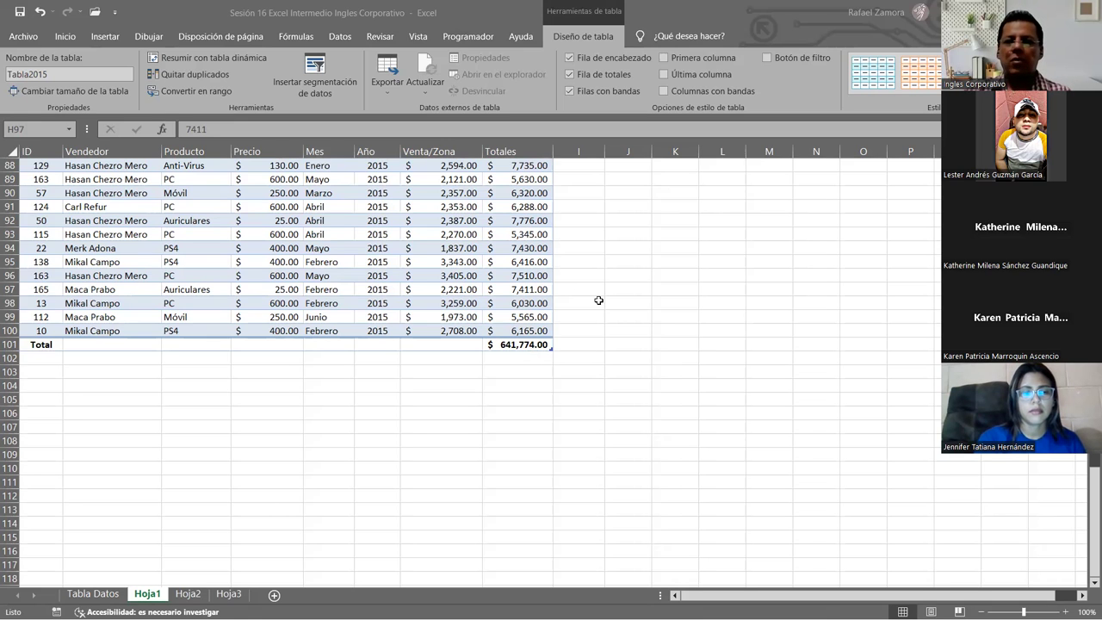
scroll(598, 301, "up", 1)
scroll(589, 275, "up", 9)
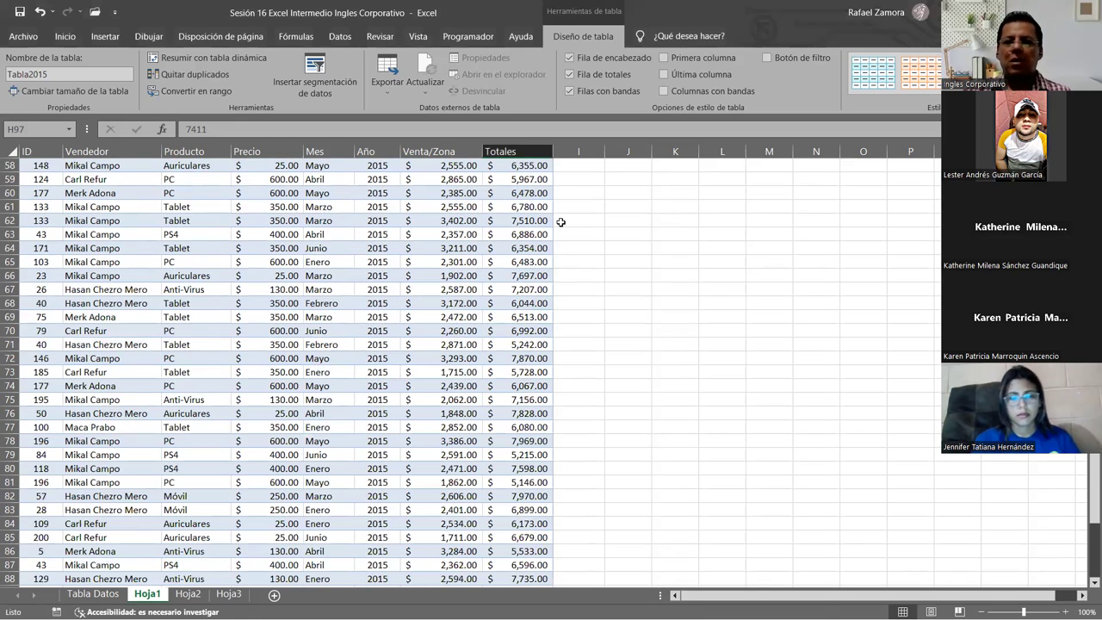
scroll(561, 223, "up", 3)
scroll(560, 224, "up", 11)
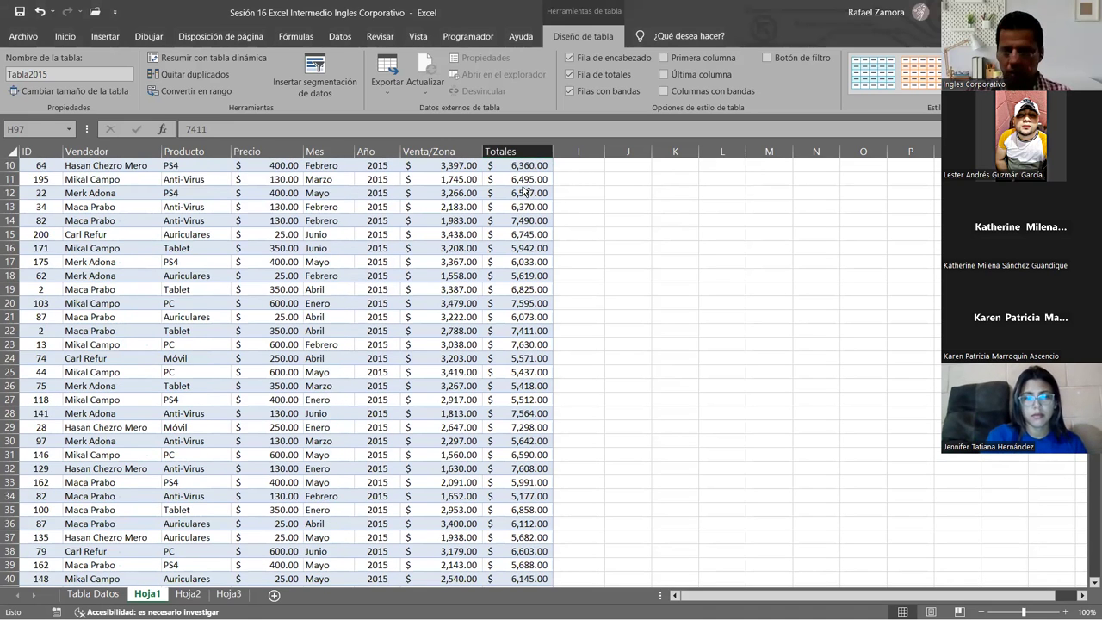
scroll(523, 186, "up", 5)
left_click(523, 186)
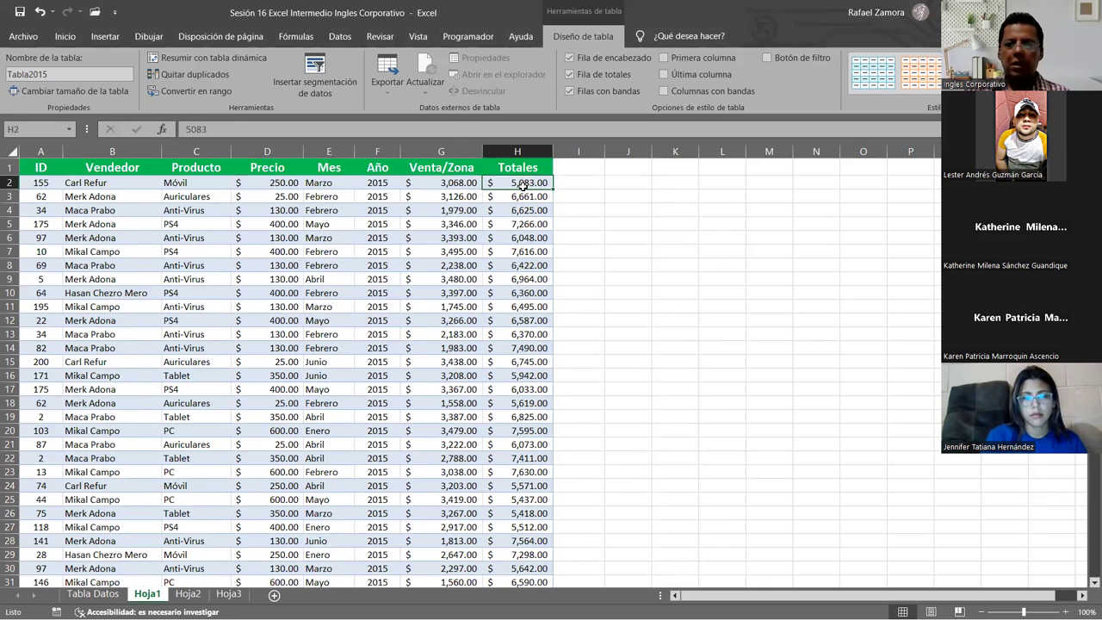
key("ctrl+shift+Down")
key("shift+Up")
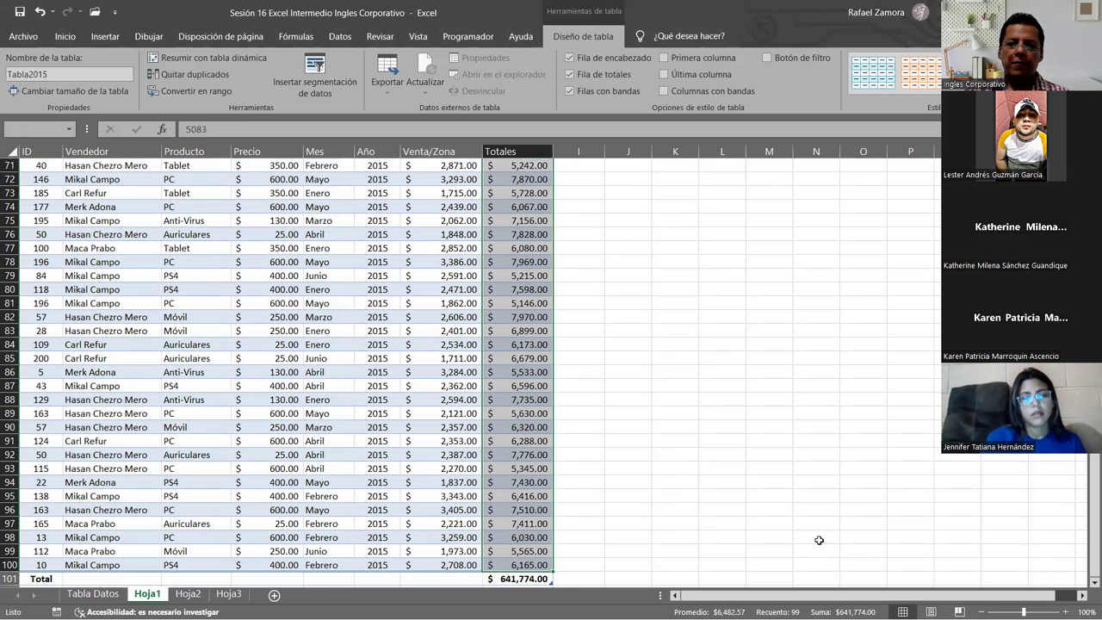
scroll(793, 464, "down", 1)
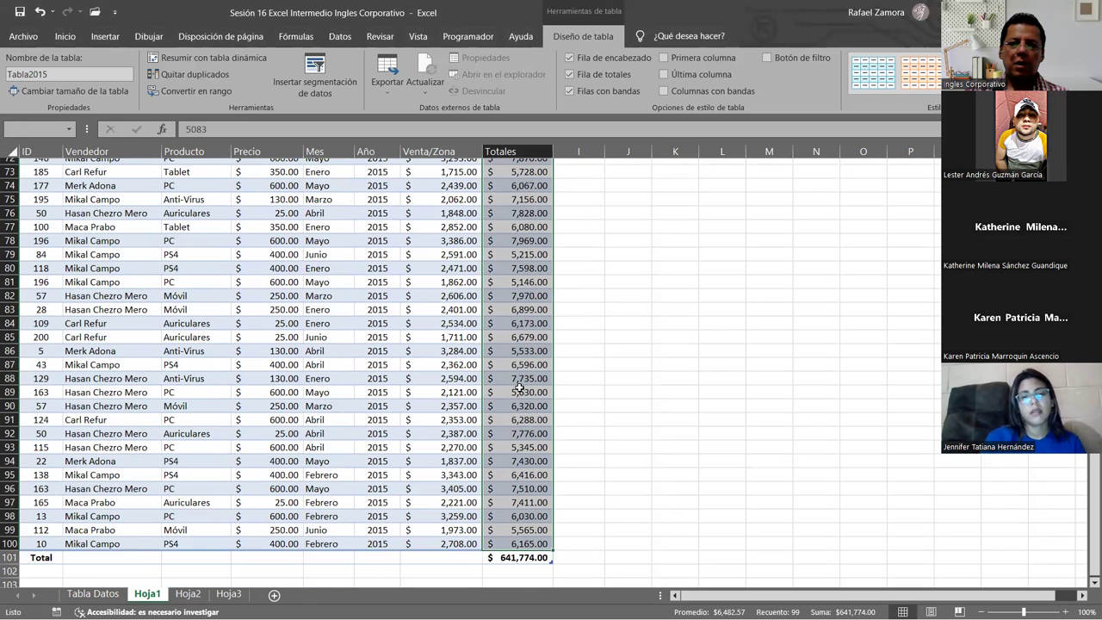
scroll(709, 407, "down", 4)
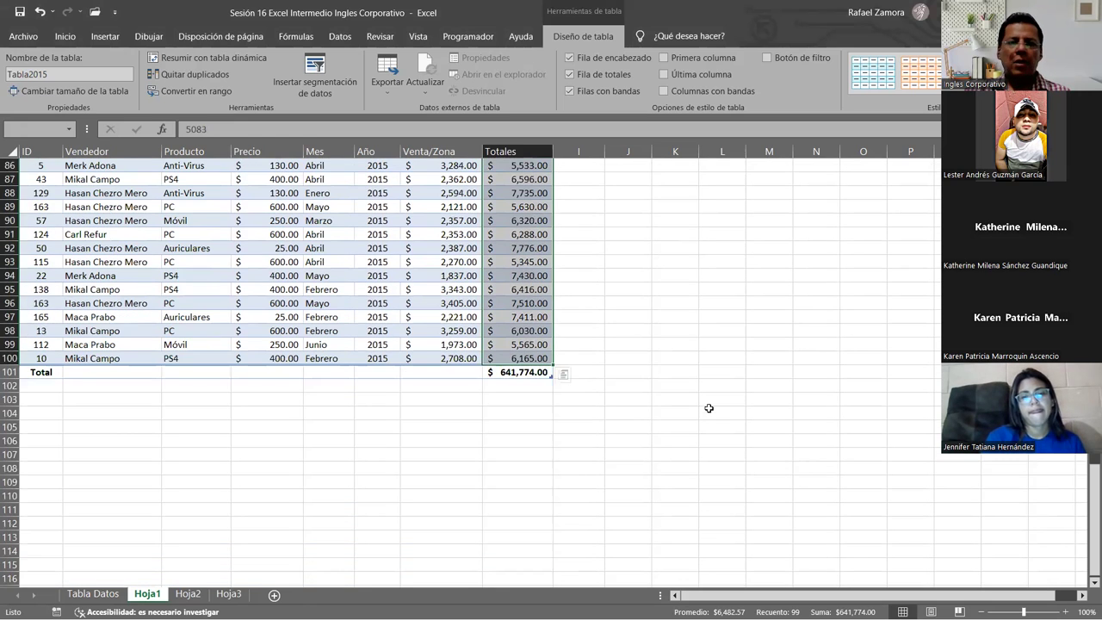
scroll(709, 408, "up", 1)
left_click(710, 412)
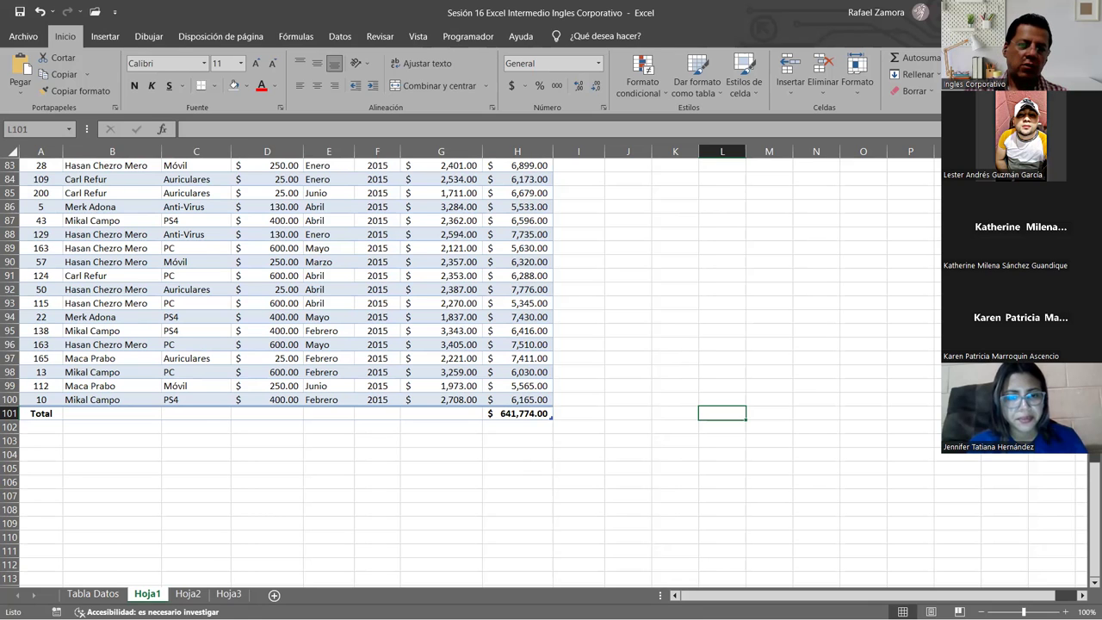
Check Totales and Venta/Zona values in Tabla2016 on Hoja2, then return to Hoja1.
key("ctrl+Page_Down")
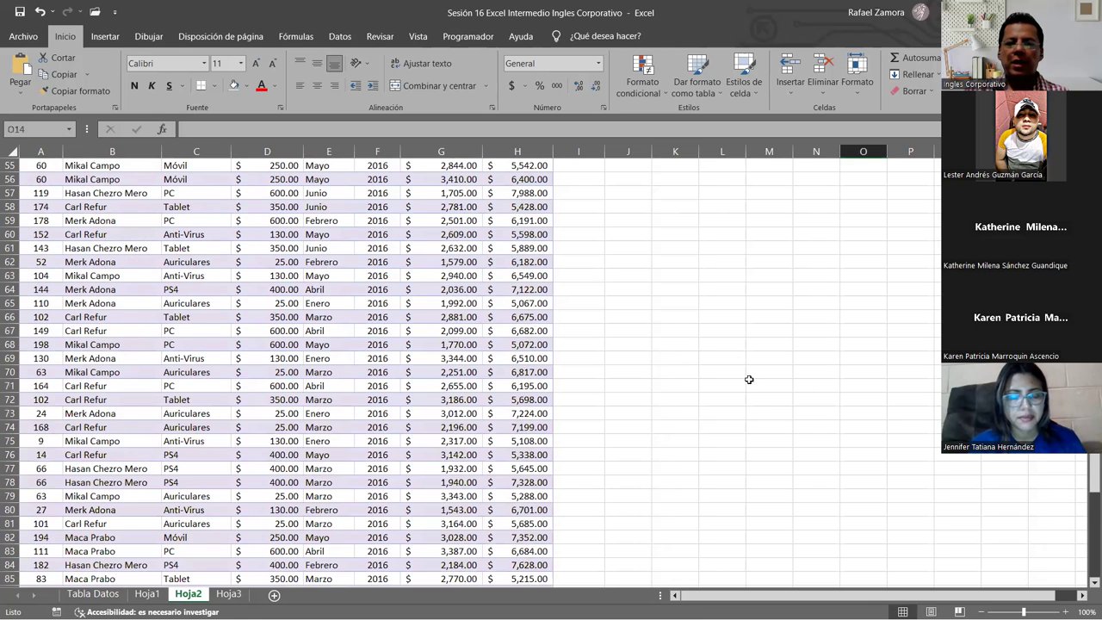
scroll(750, 380, "down", 9)
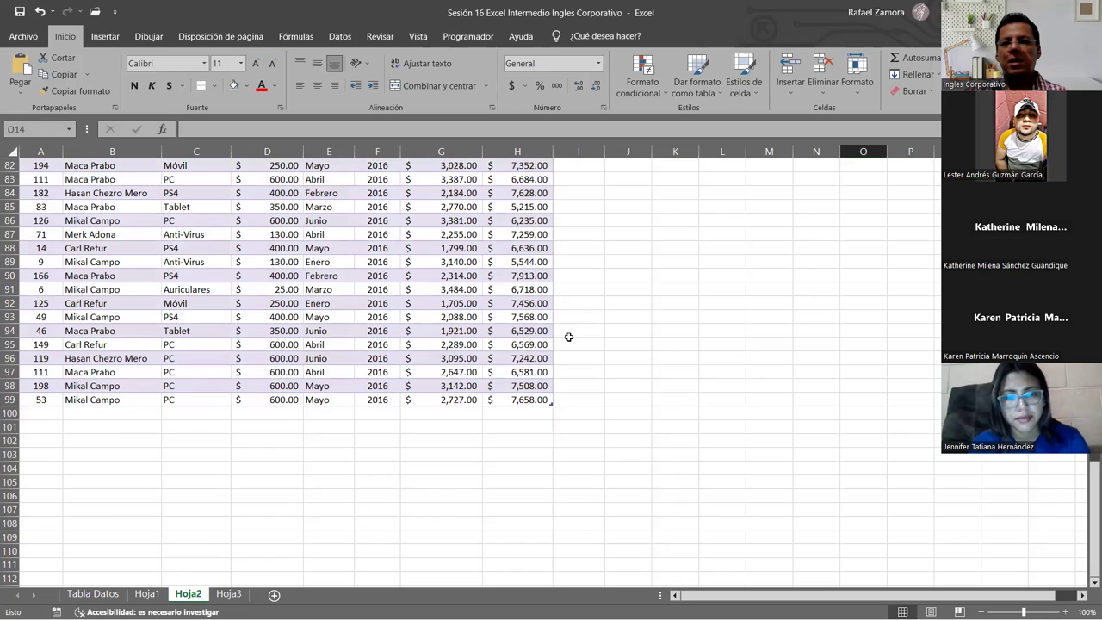
scroll(569, 336, "down", 2)
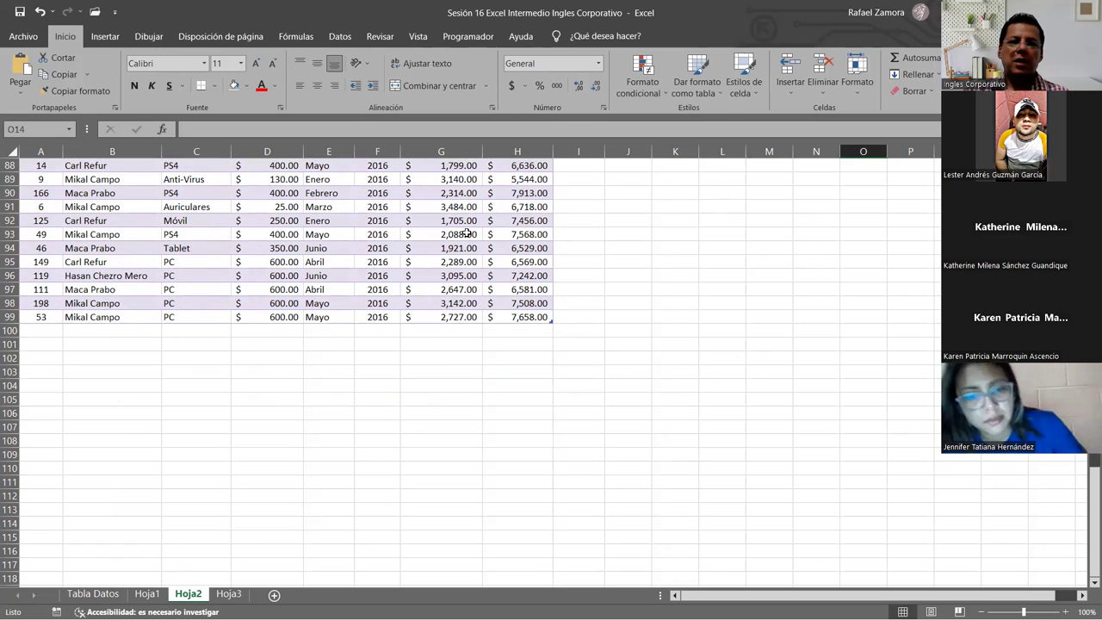
left_click(525, 276)
left_click(426, 262)
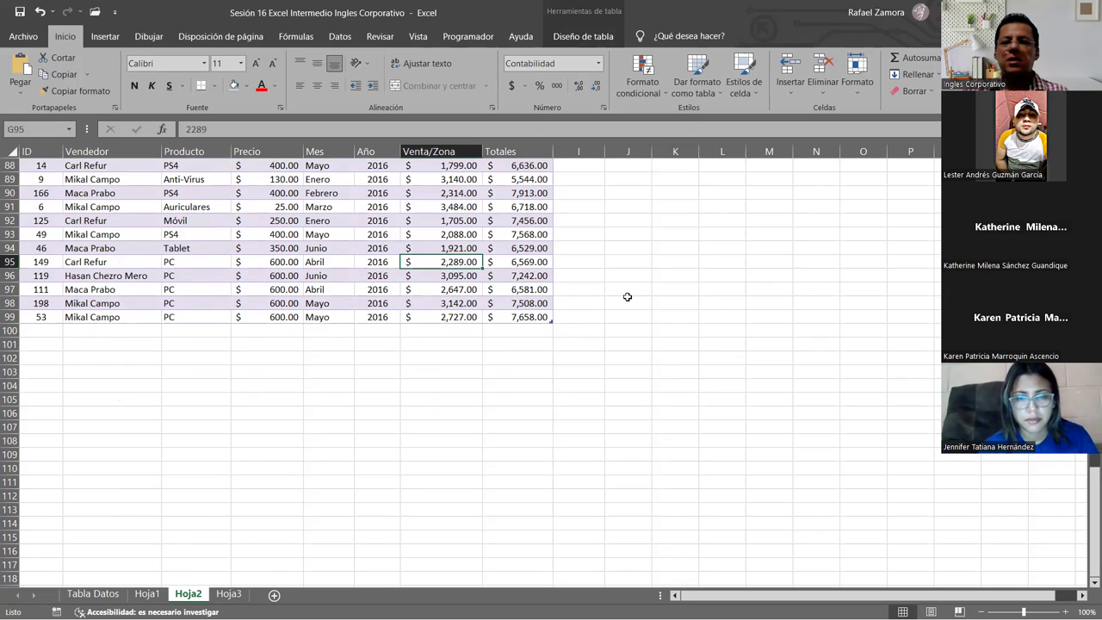
left_click(138, 596)
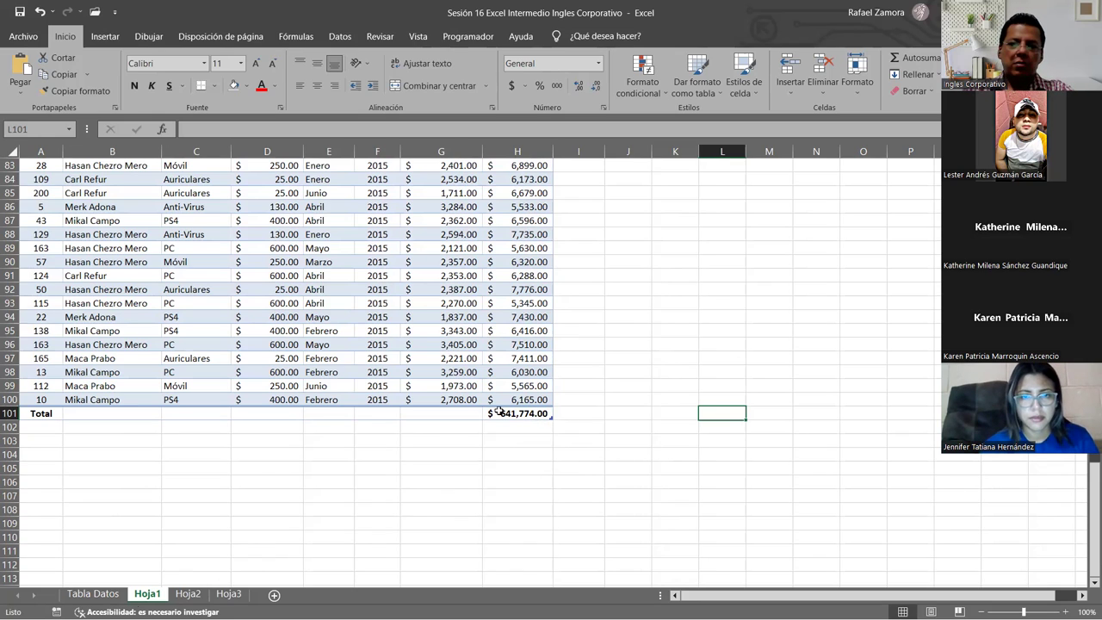
left_click(528, 413)
left_click(560, 414)
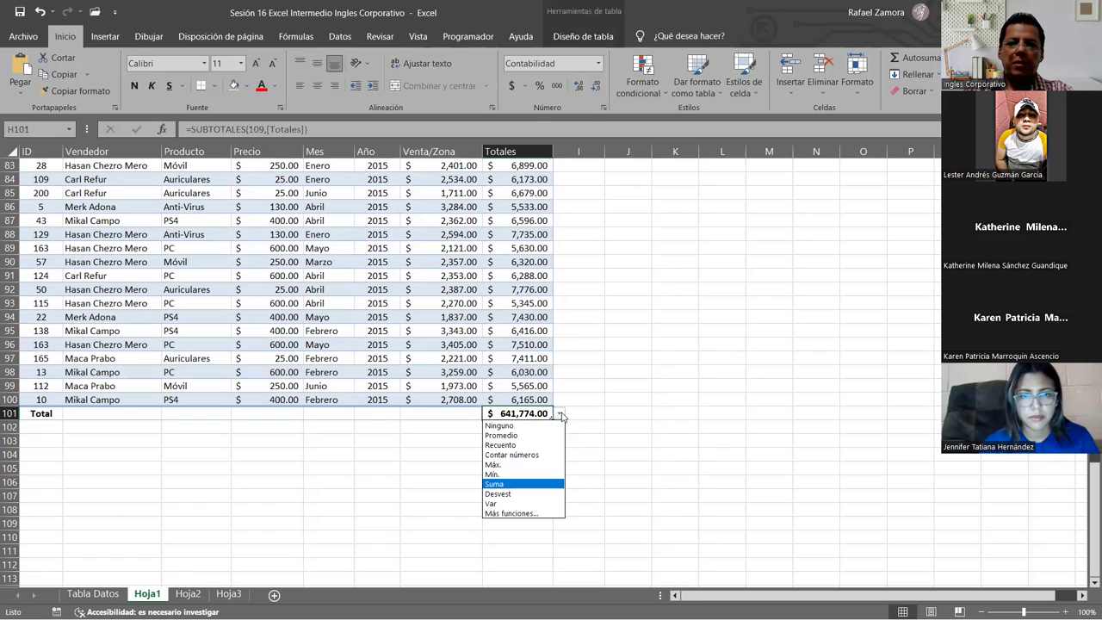
left_click(501, 435)
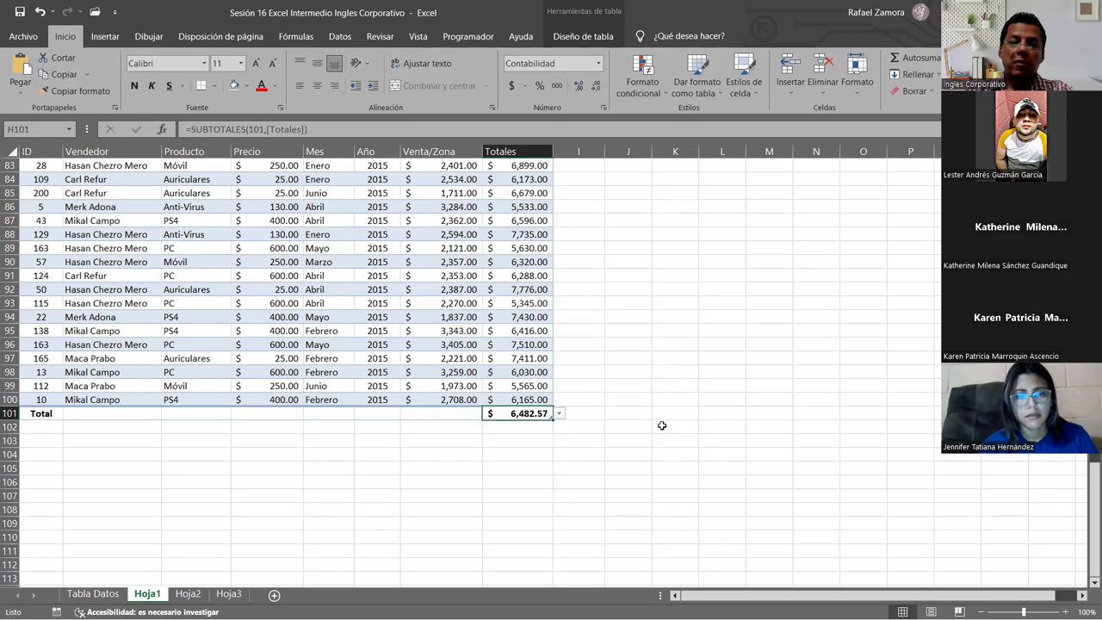
left_click(560, 414)
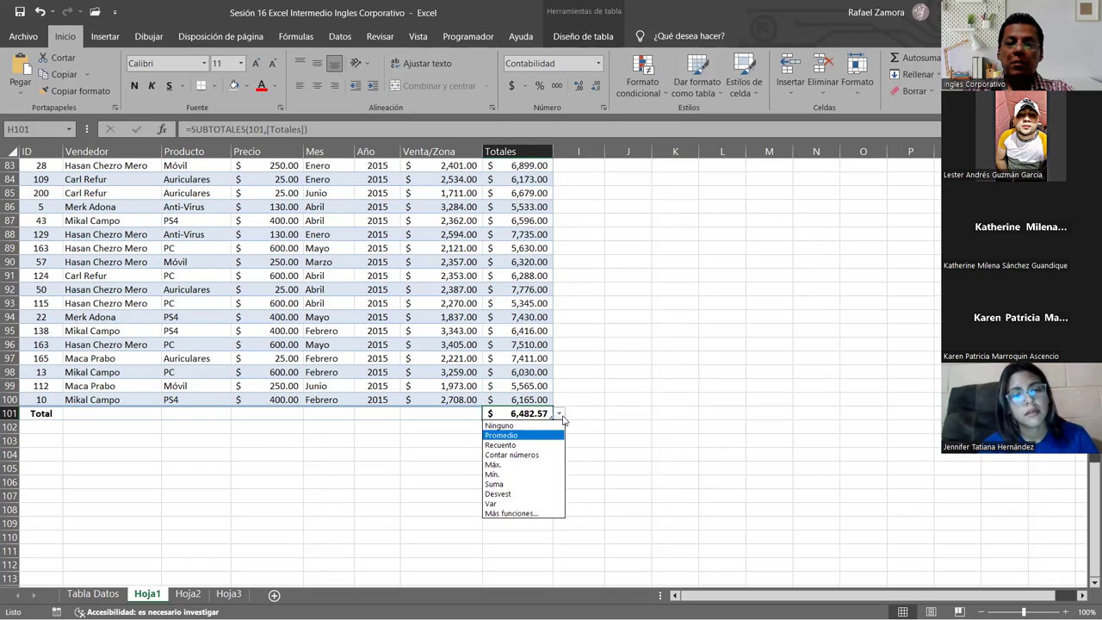
left_click(508, 466)
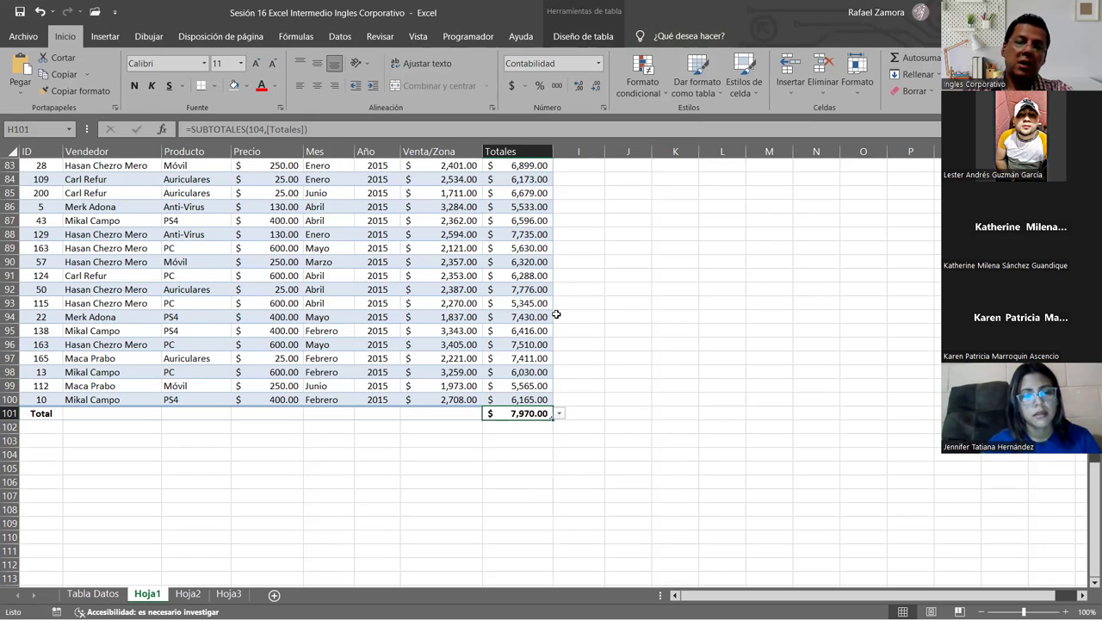
left_click(558, 416)
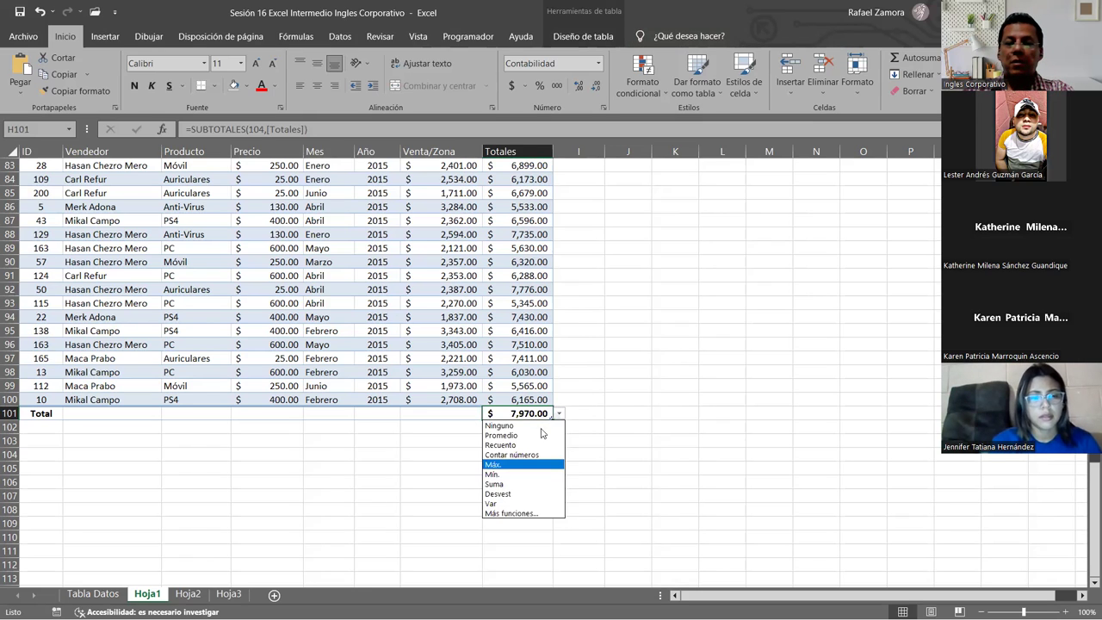
left_click(512, 475)
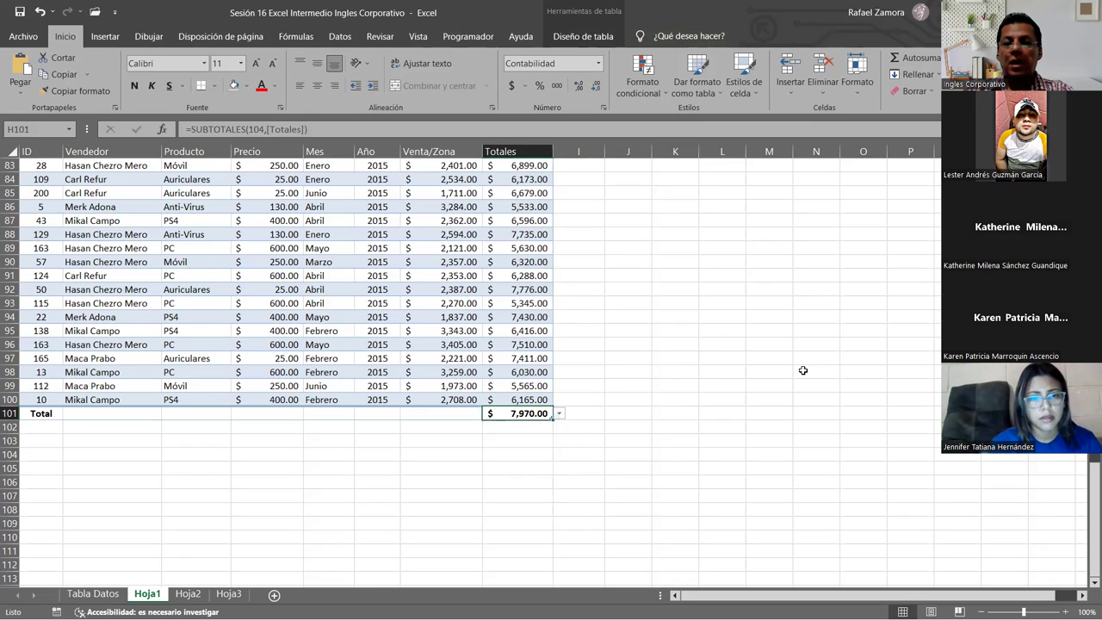
left_click(559, 414)
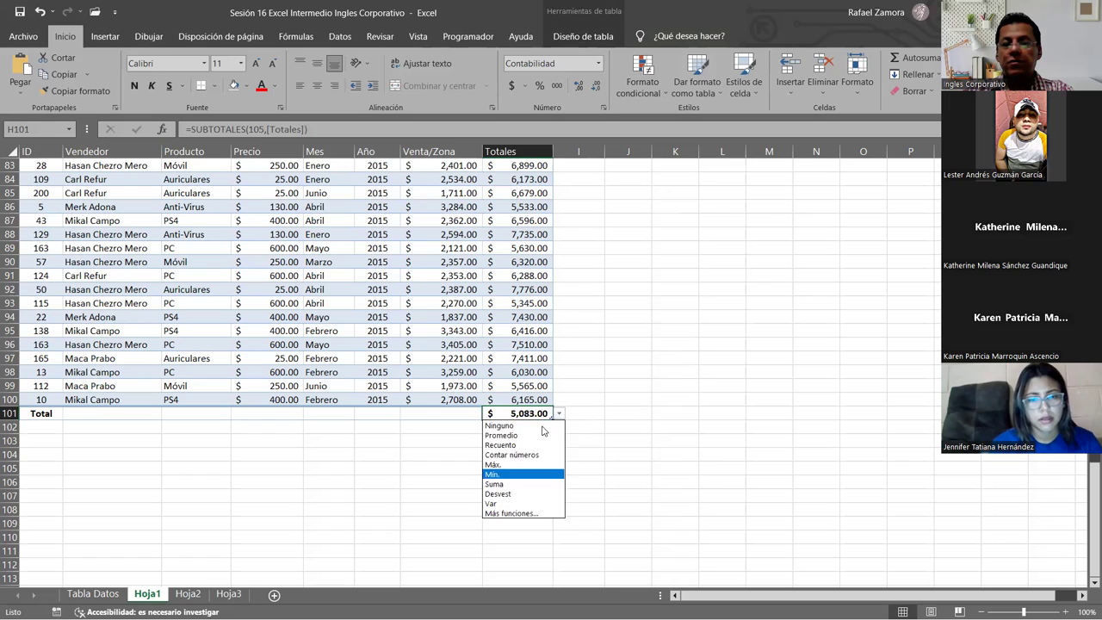
left_click(514, 484)
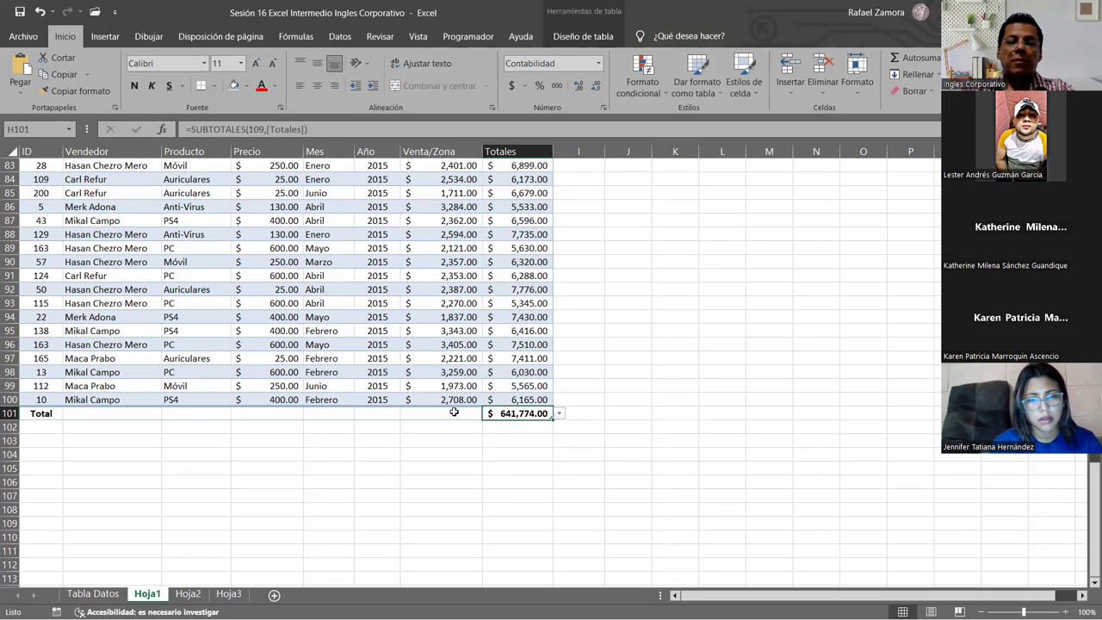
scroll(677, 364, "down", 2)
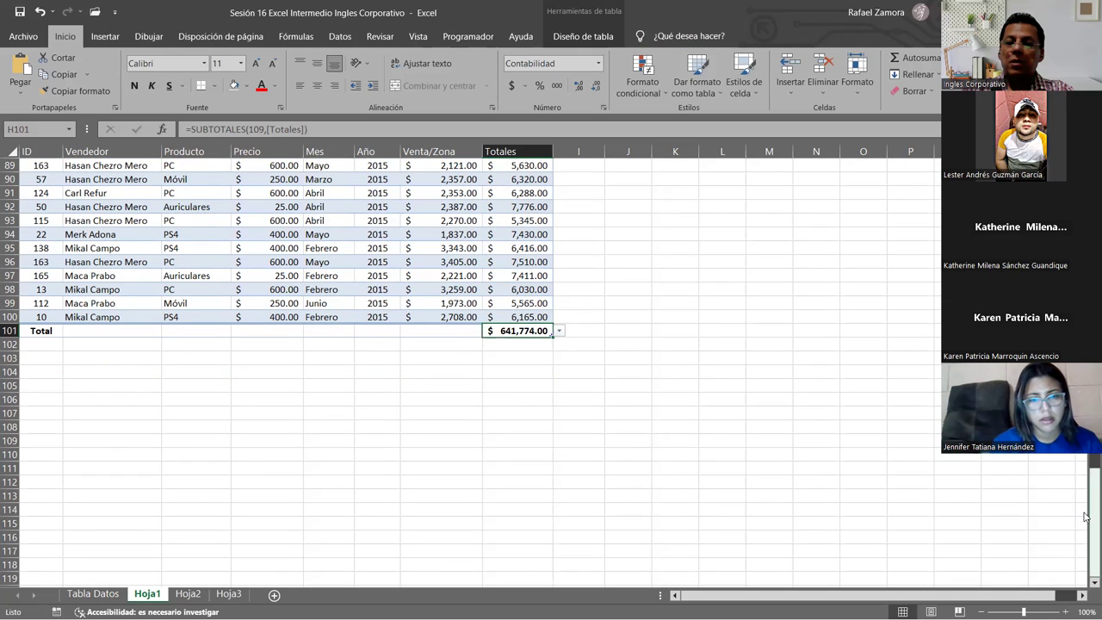
mouse_move(1087, 476)
left_mouse_down()
mouse_move(1089, 172)
mouse_move(1086, 512)
left_mouse_up()
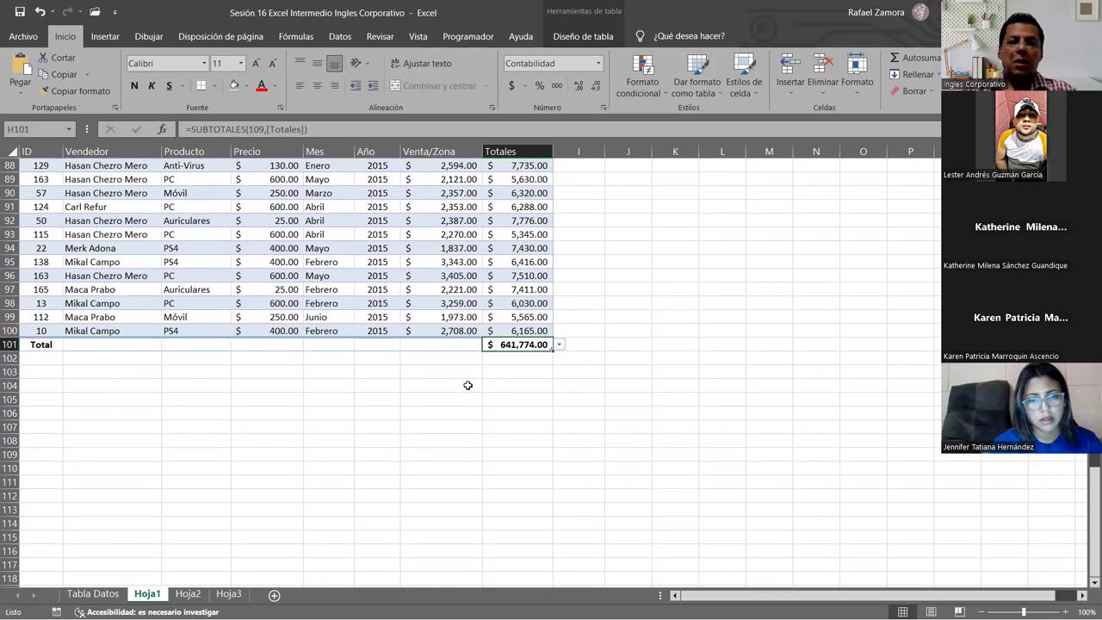
Set the Venta/Zona total cell to Promedio, giving 2,625.54.
left_click(460, 343)
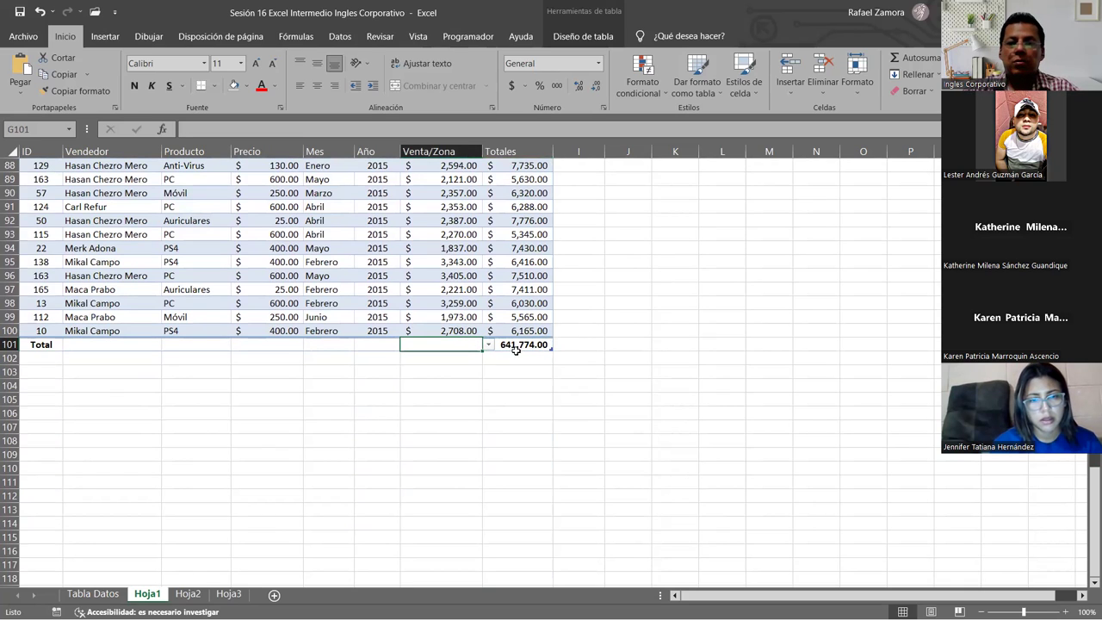
left_click(486, 345)
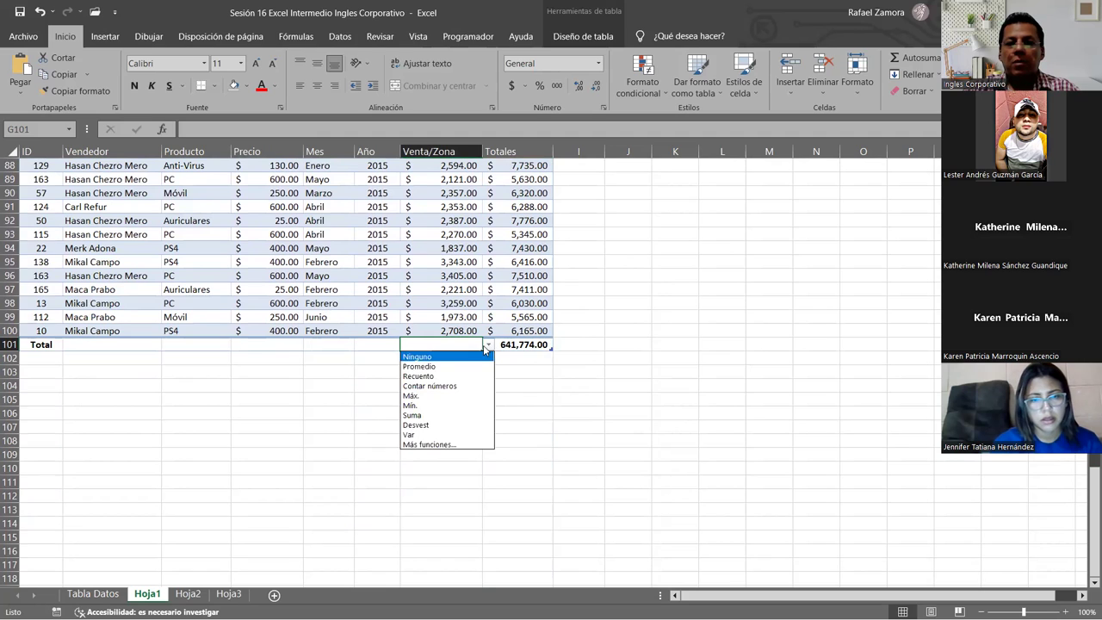
left_click(432, 367)
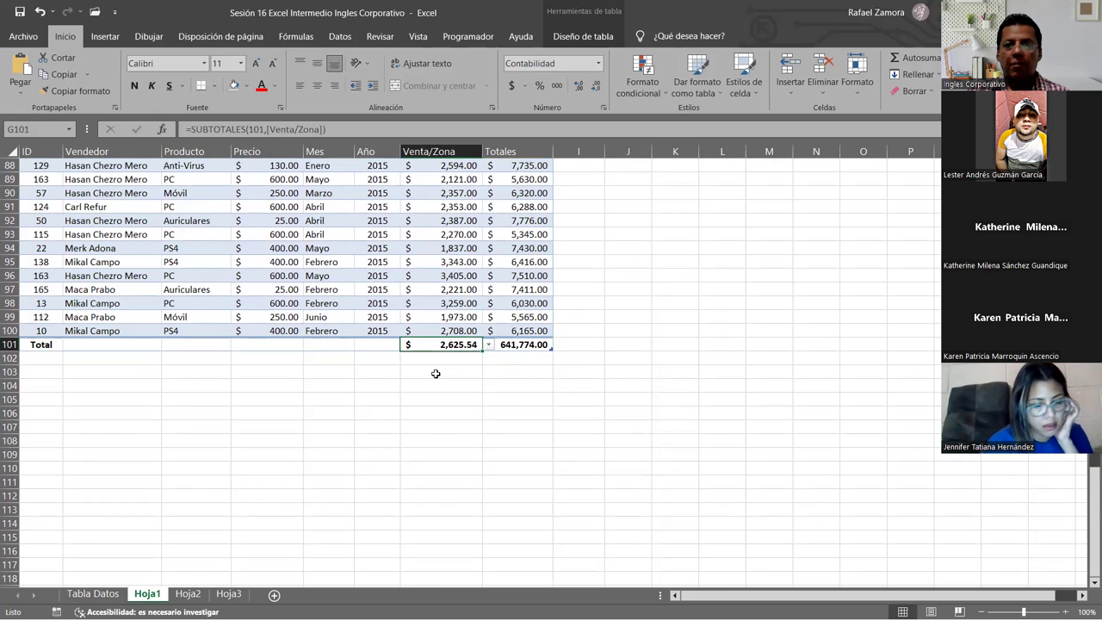
Review the Diseño de tabla options, then select the Producto total cell.
left_click(517, 234)
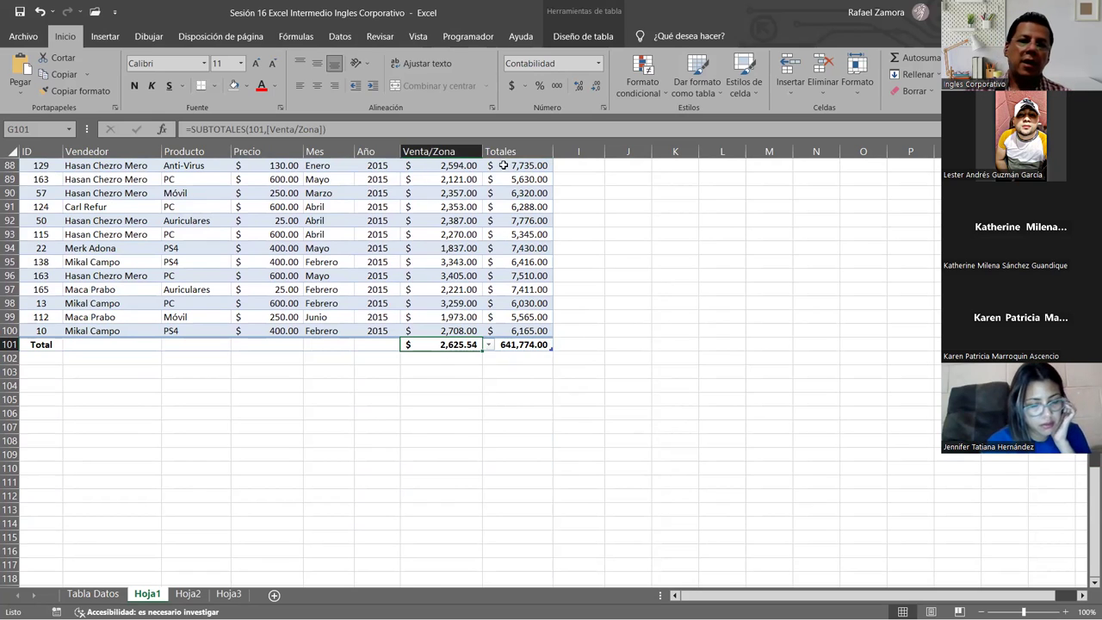
left_click(584, 37)
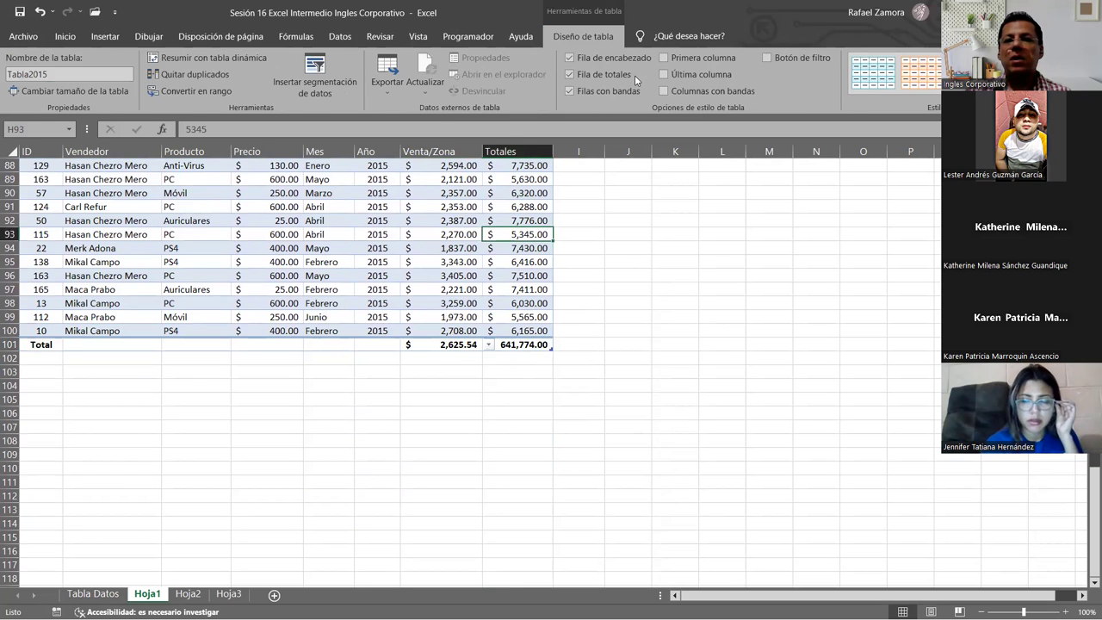
left_click(467, 290)
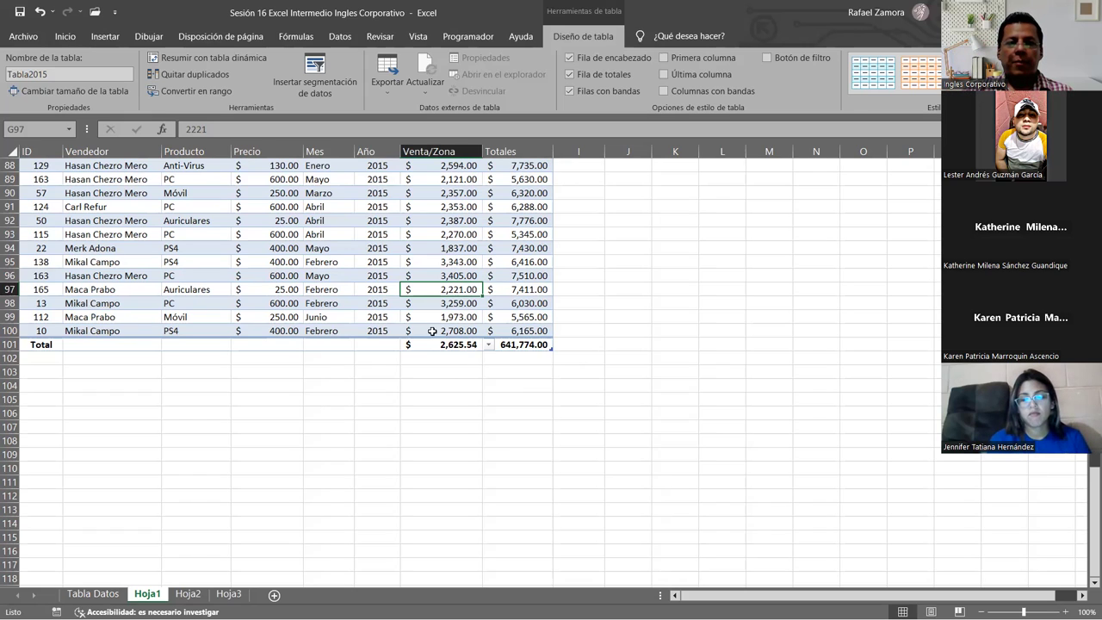
left_click(376, 276)
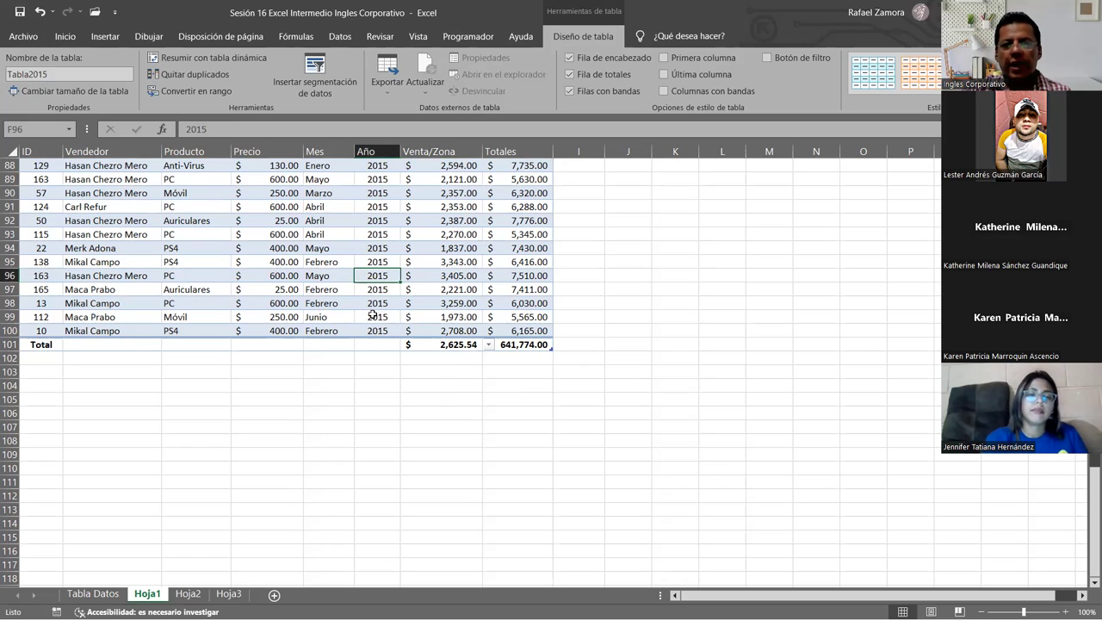
left_click(189, 344)
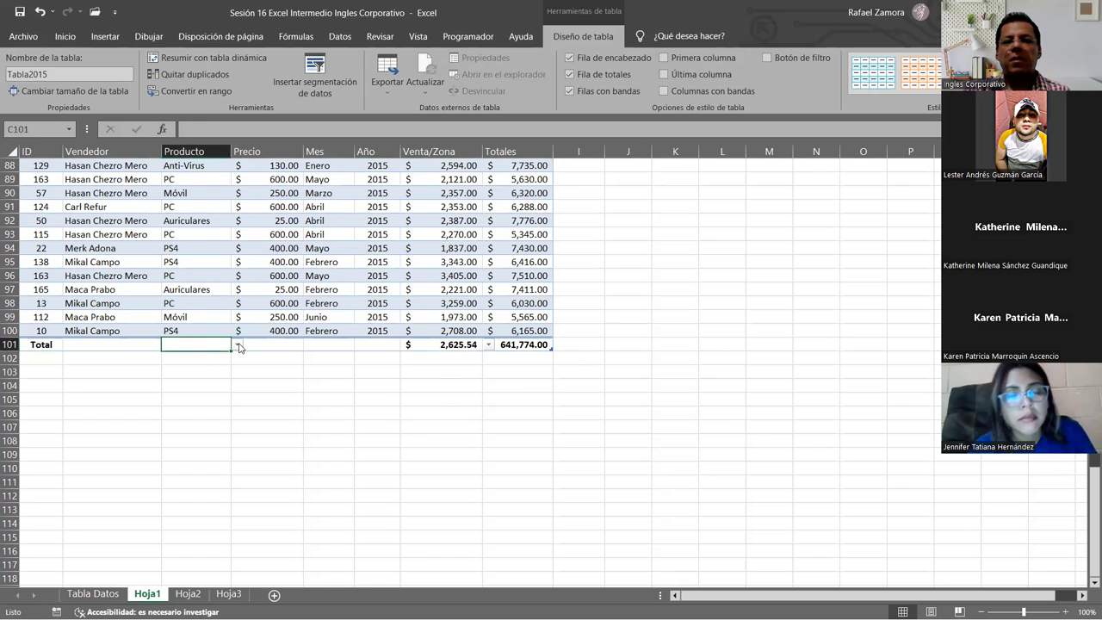
Set the Producto total cell to Recuento, counting 99 products.
scroll(495, 415, "down", 1)
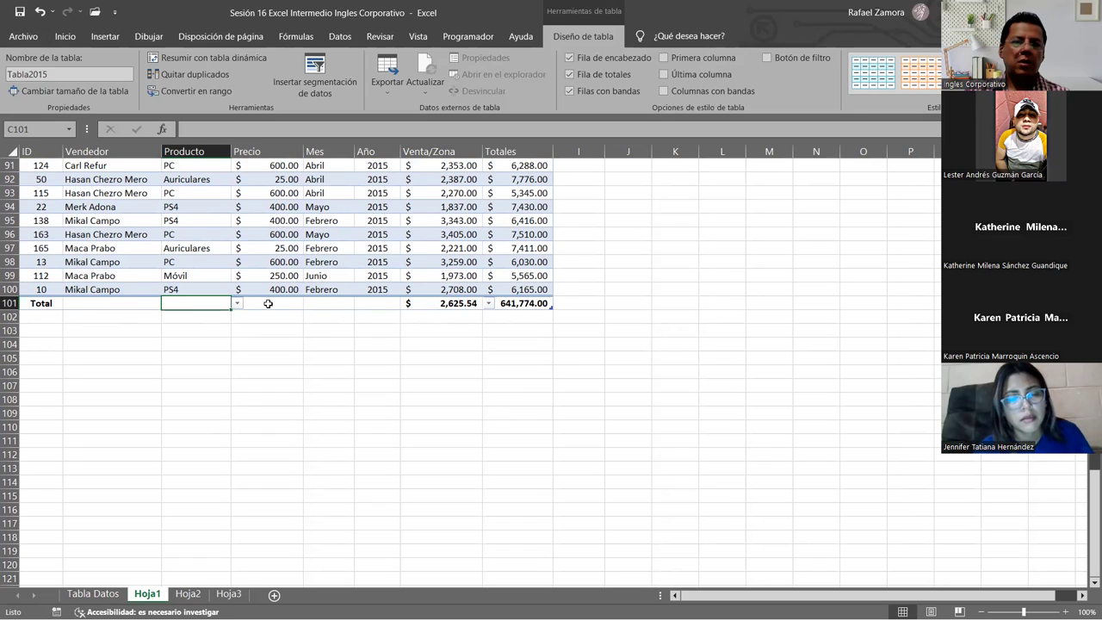
left_click(236, 303)
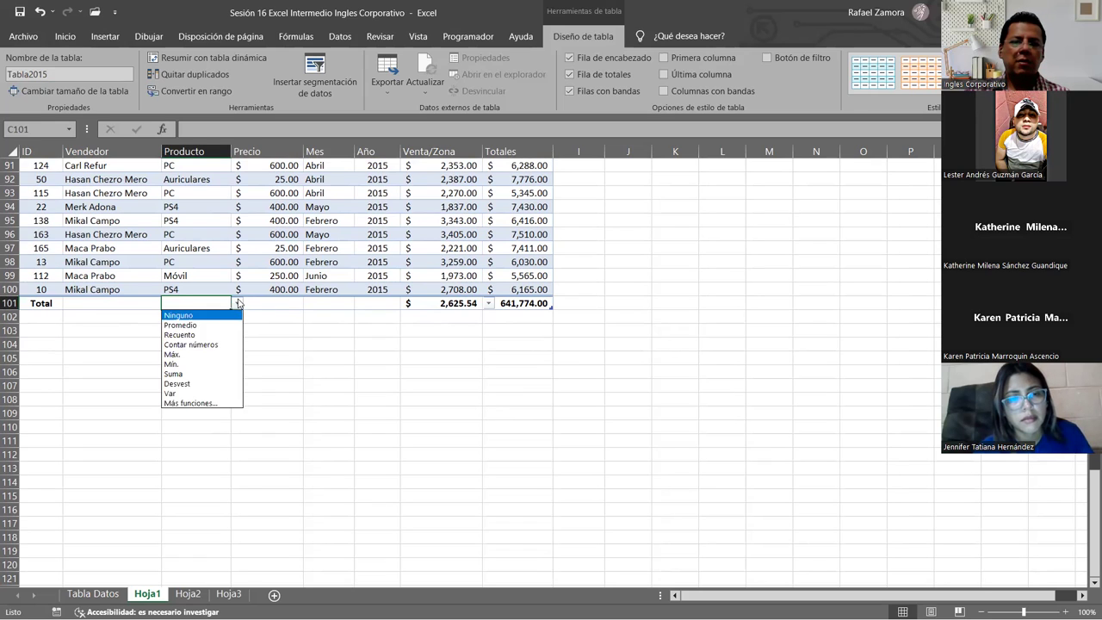
left_click(188, 334)
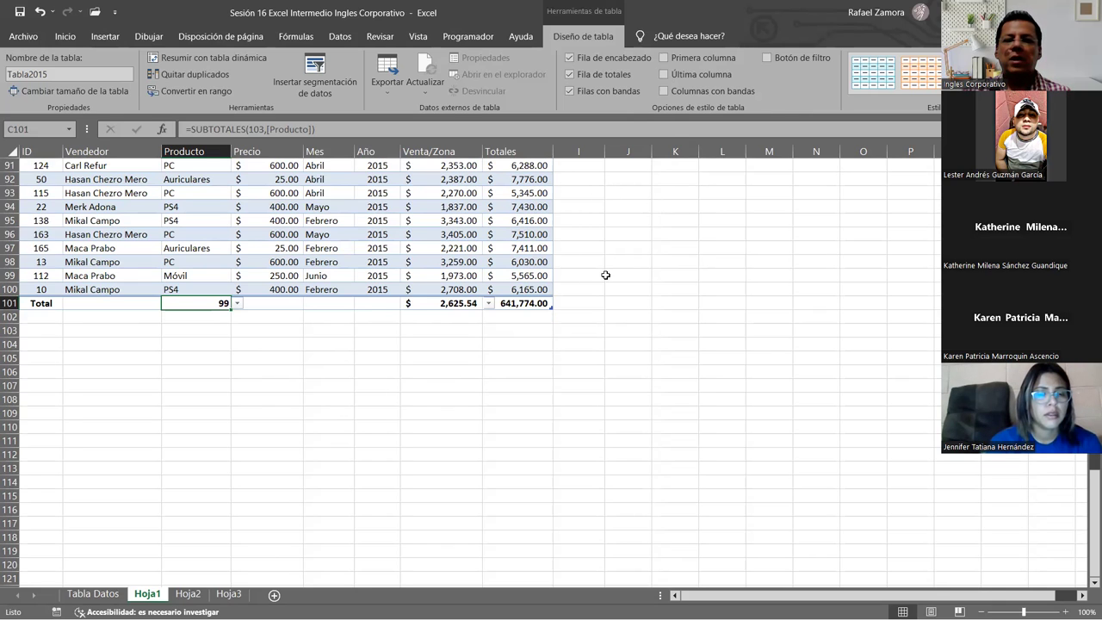
Deselect the table and scroll back up to the top of Tabla2015.
left_click(707, 327)
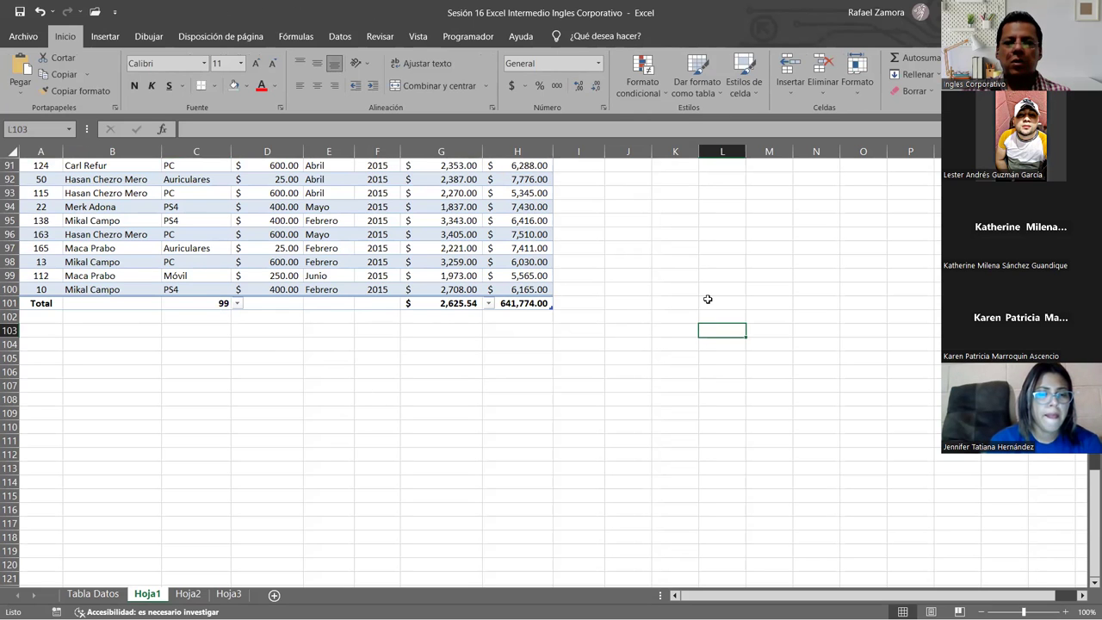
scroll(707, 299, "up", 1)
scroll(707, 298, "up", 20)
scroll(707, 299, "up", 9)
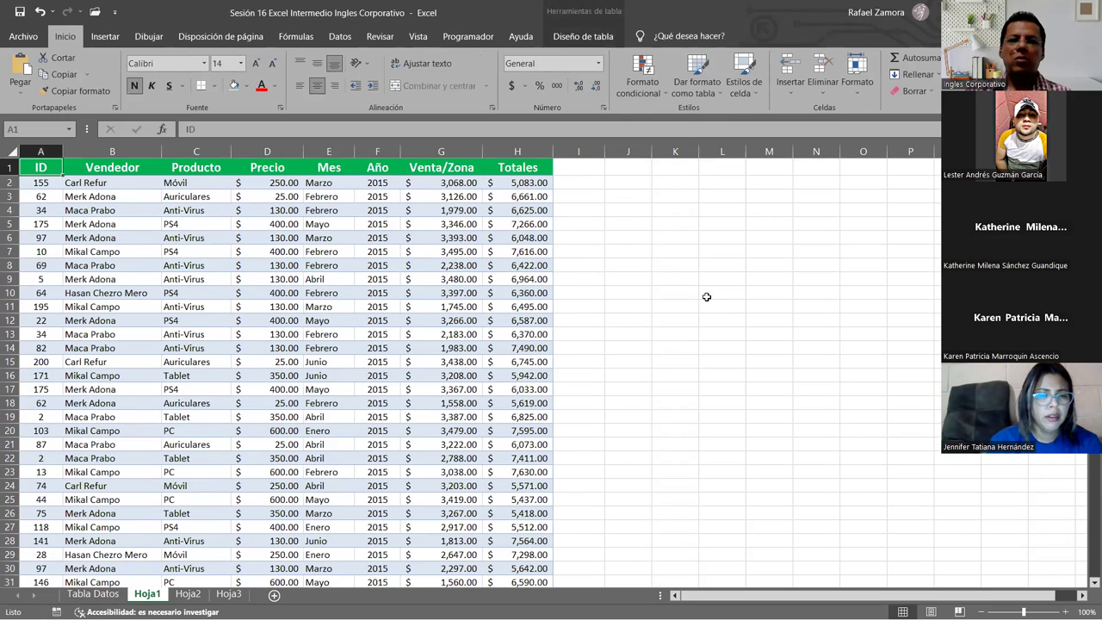
left_click(616, 332)
left_click(407, 210)
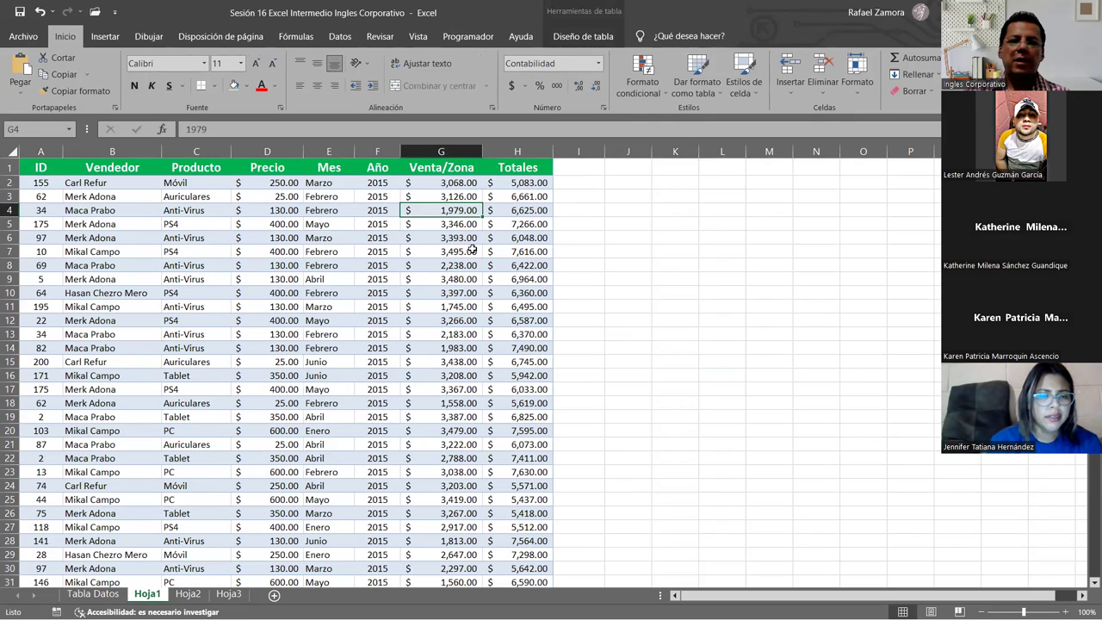
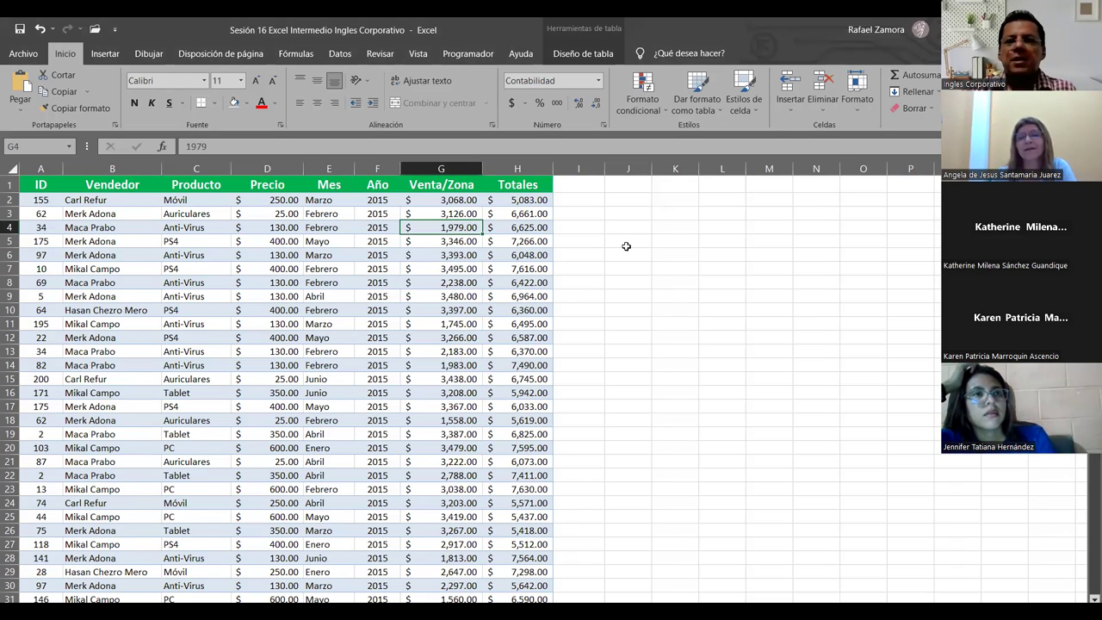
Inspect several sales values such as Venta/Zona, Precio, year and Totales cells.
left_click(456, 200)
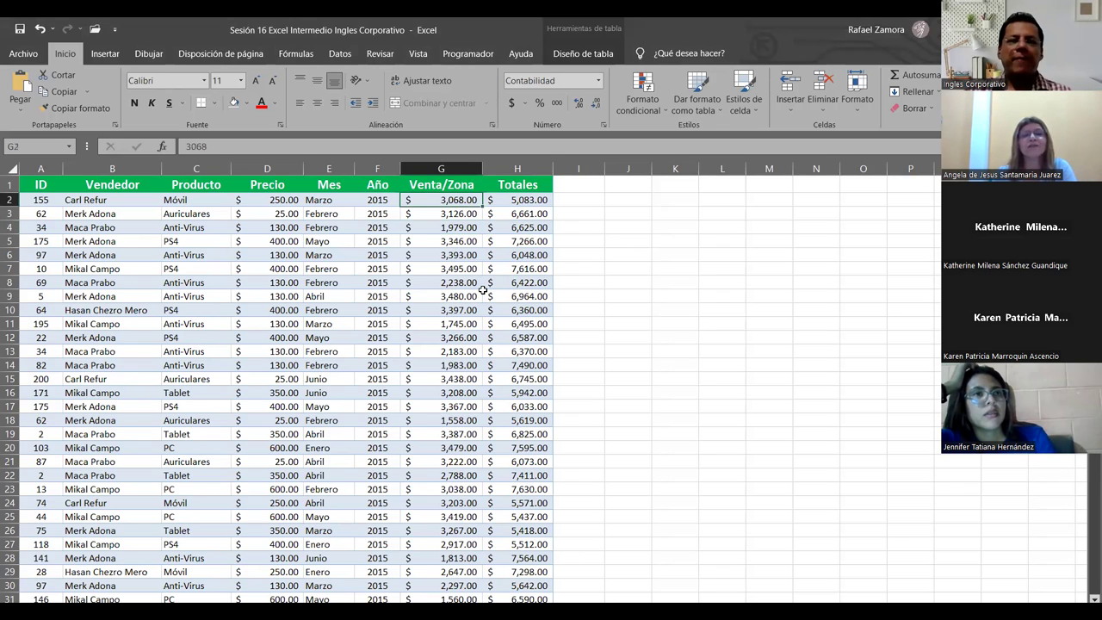
key("Right")
key("Down")
key("Down")
key("Down")
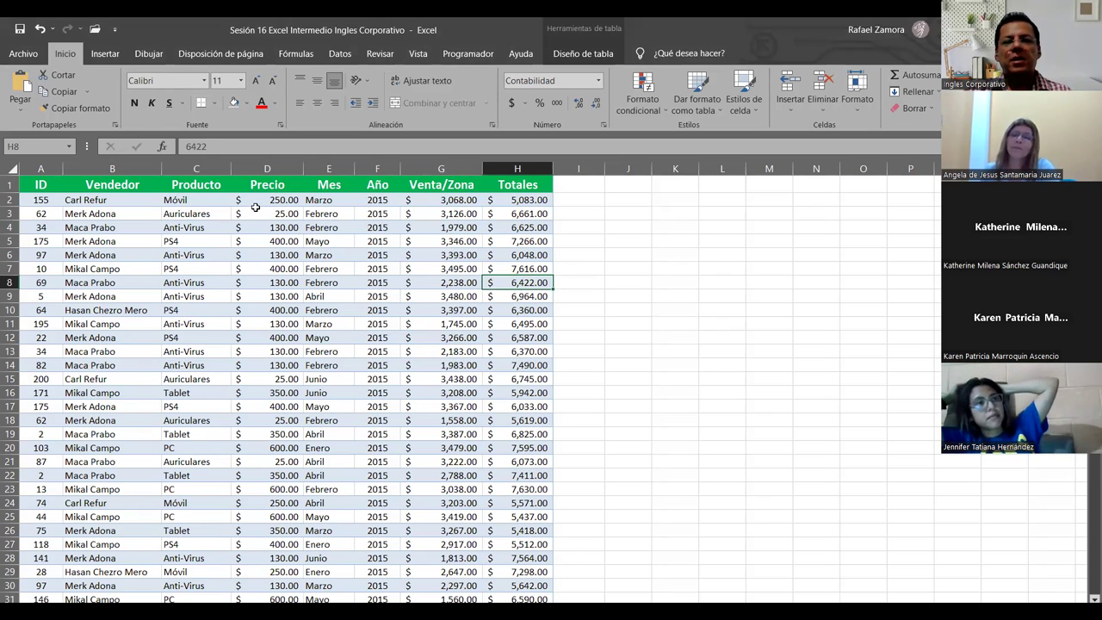
left_click(272, 188)
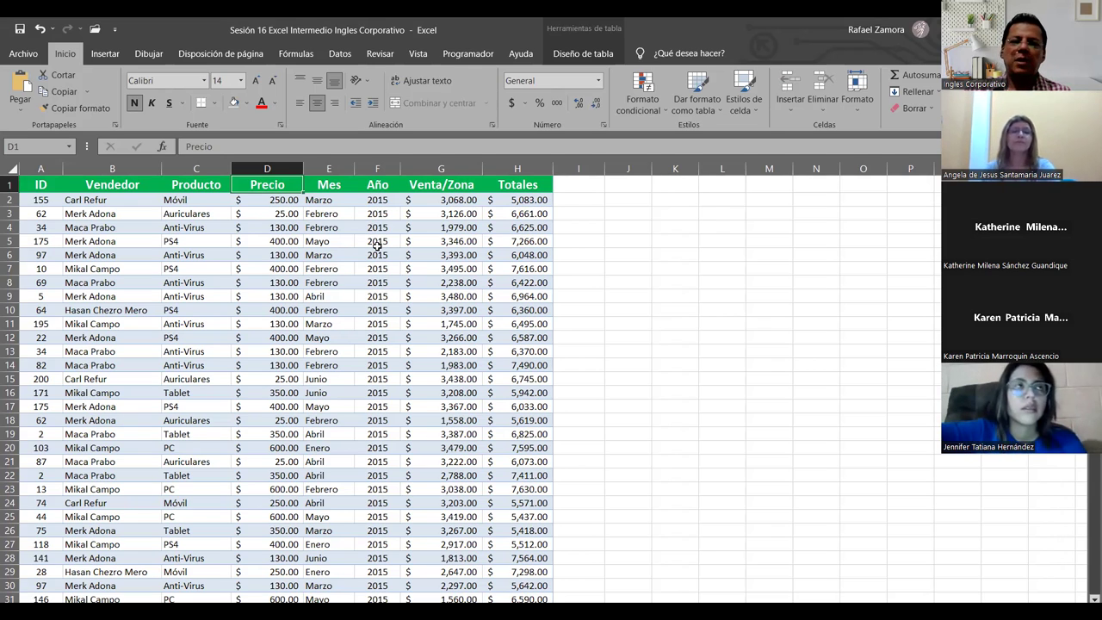
left_click(488, 215)
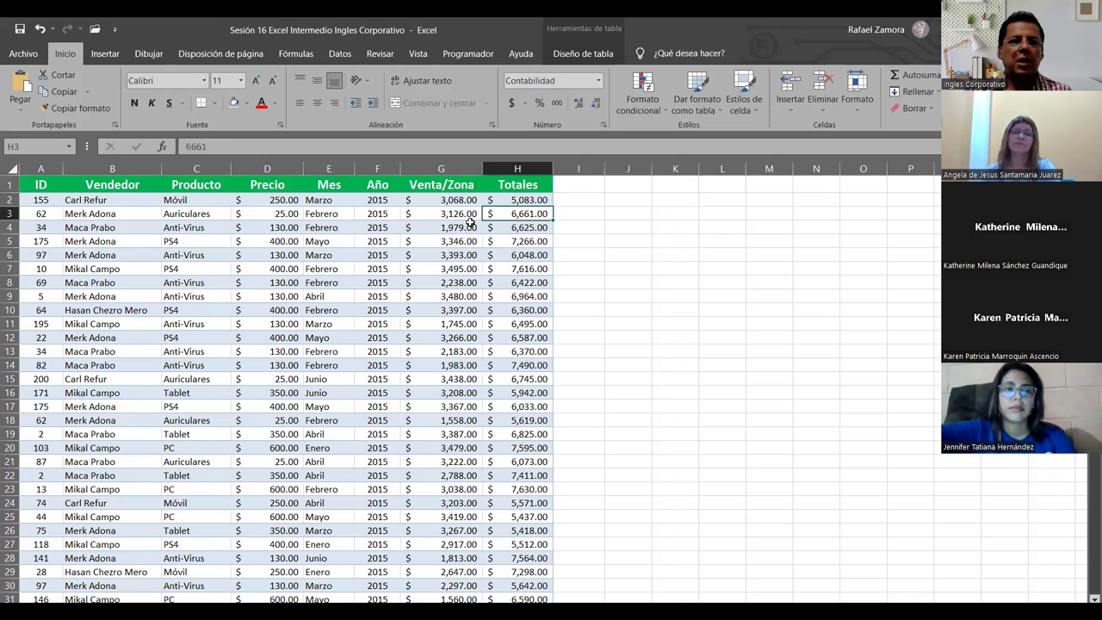
left_click(377, 268)
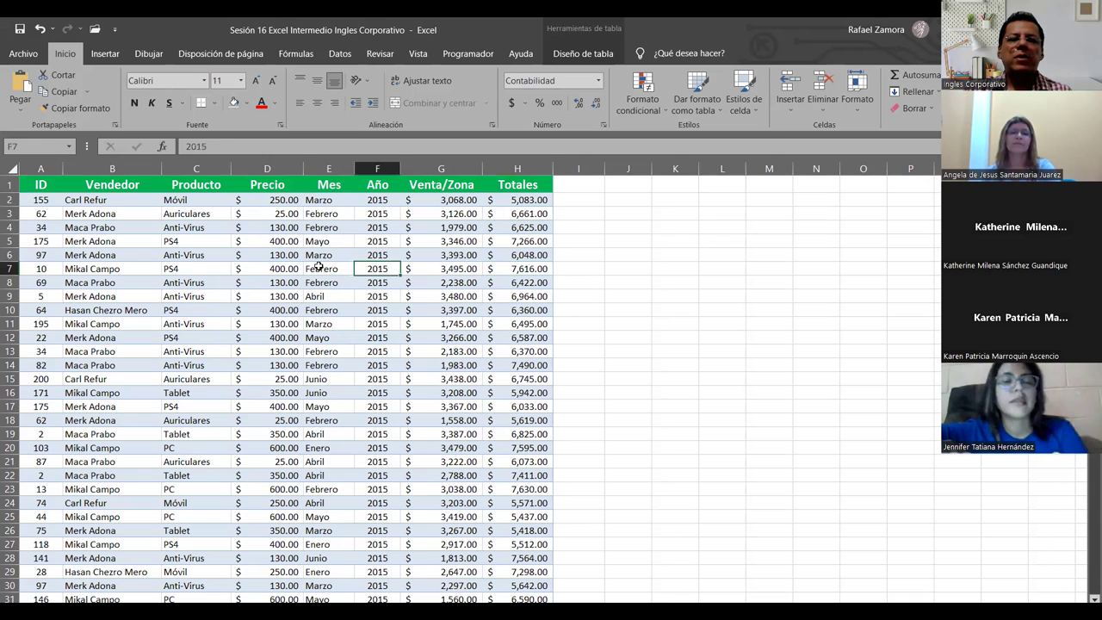
left_click(276, 269)
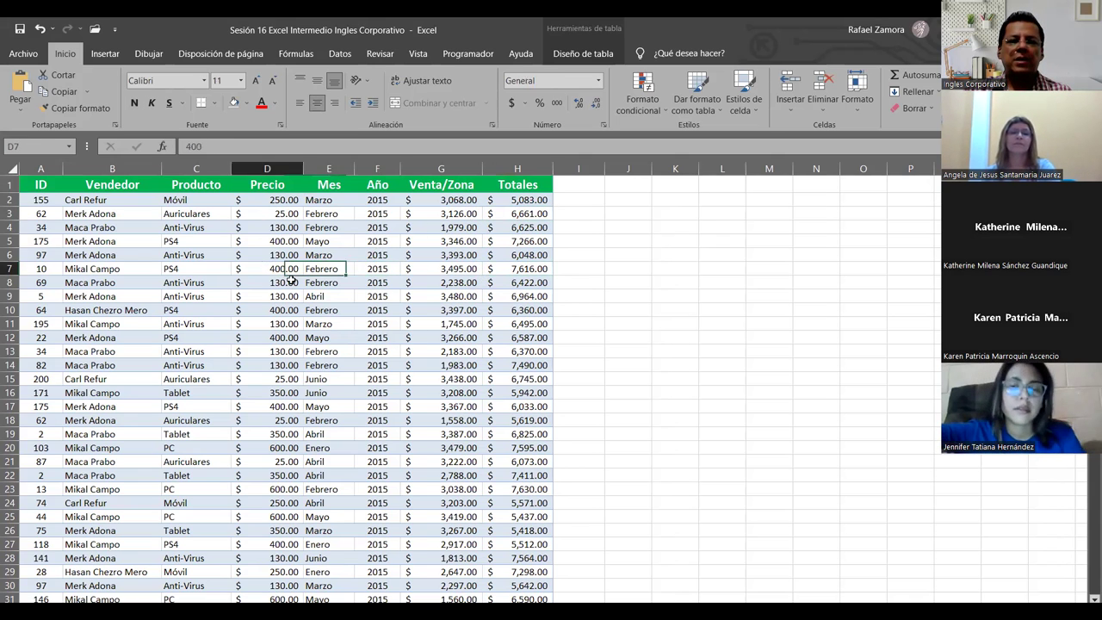
left_click(541, 312)
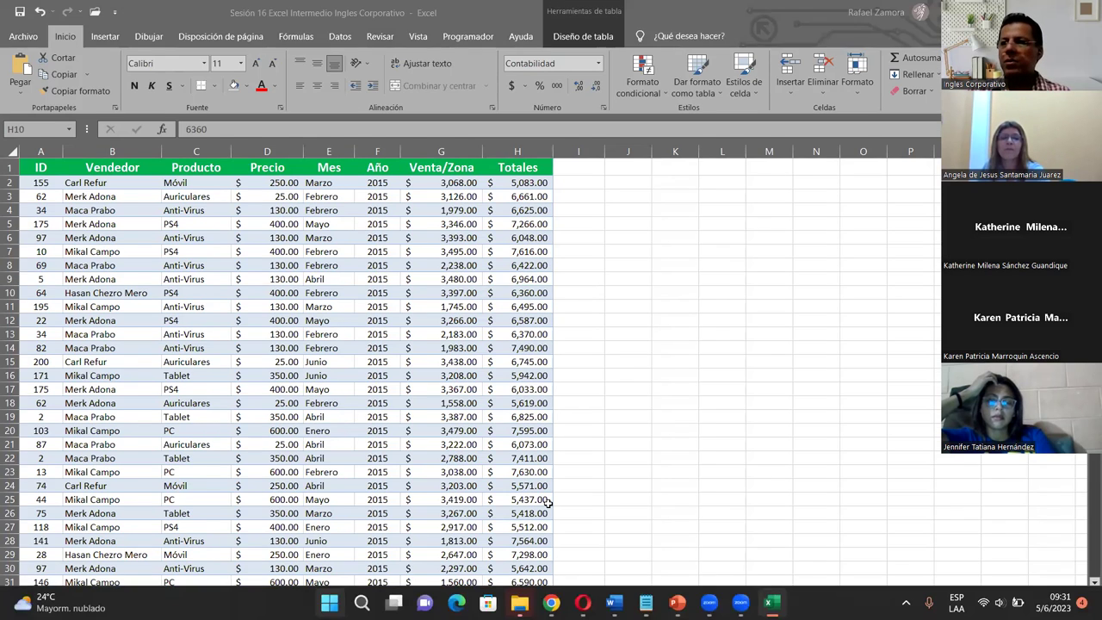
left_click(578, 238)
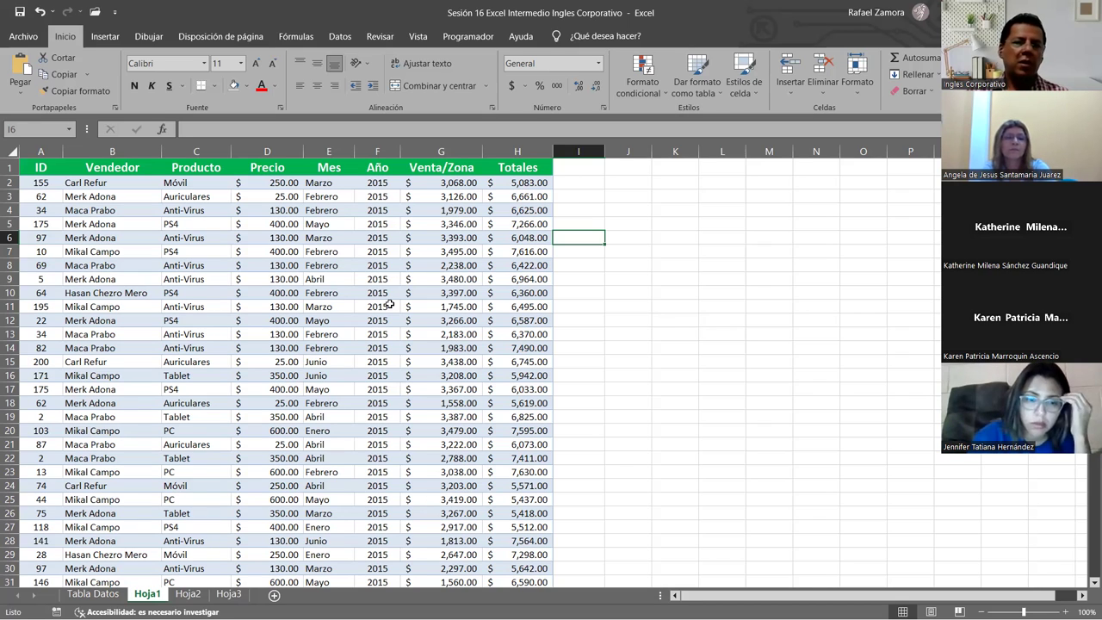
On Hoja3, convert Tabla2017 to a normal range and confirm with Sí.
key("ctrl+Page_Down")
key("ctrl+Page_Down")
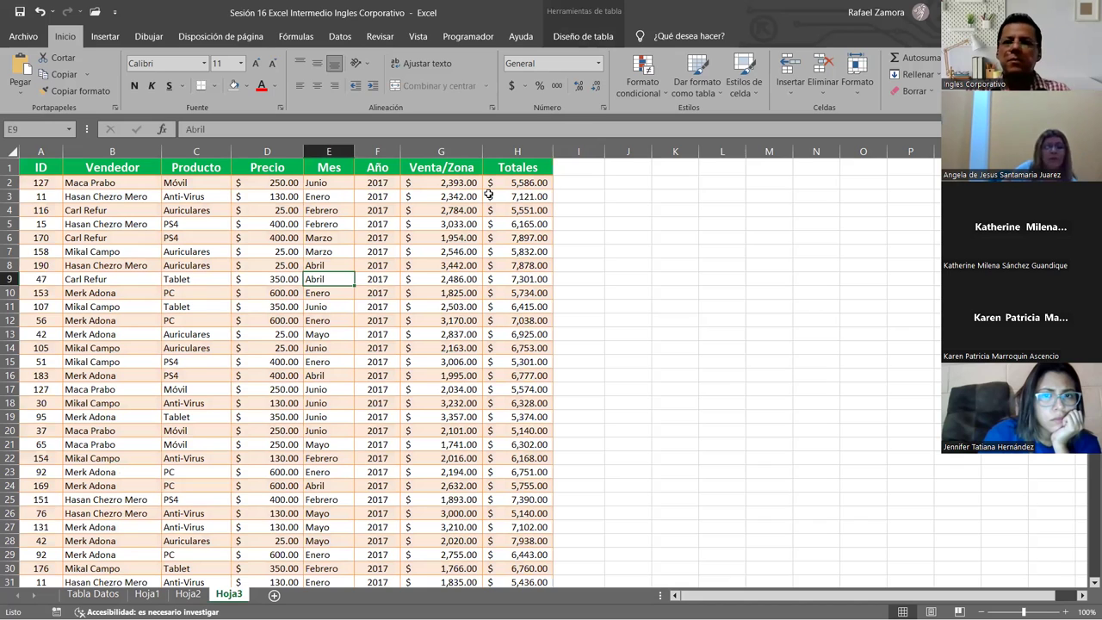
left_click(582, 35)
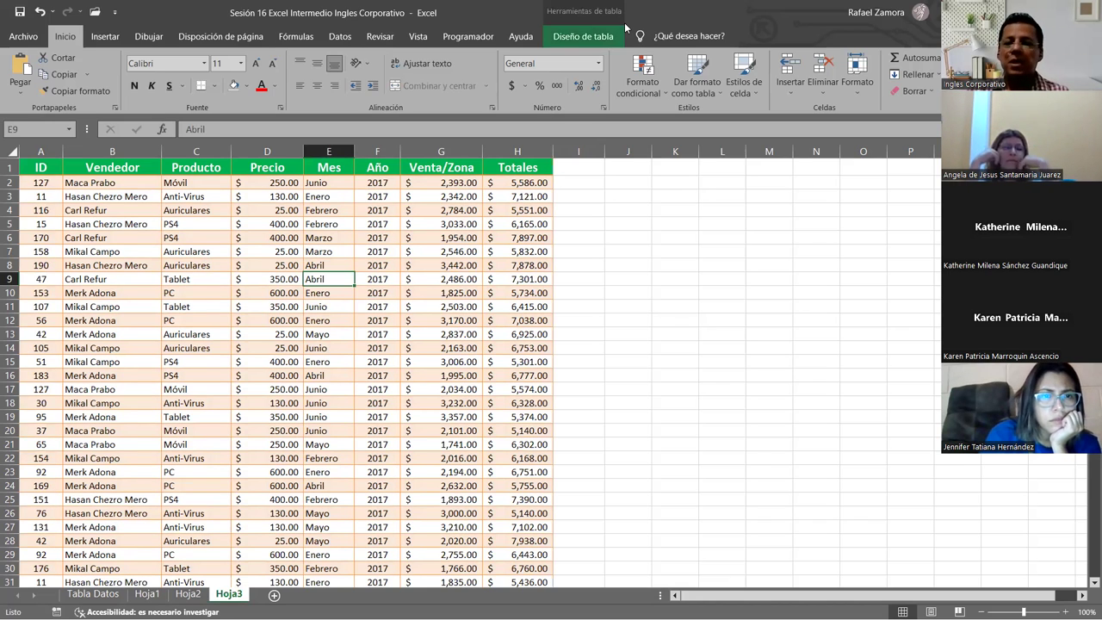
left_click(680, 36)
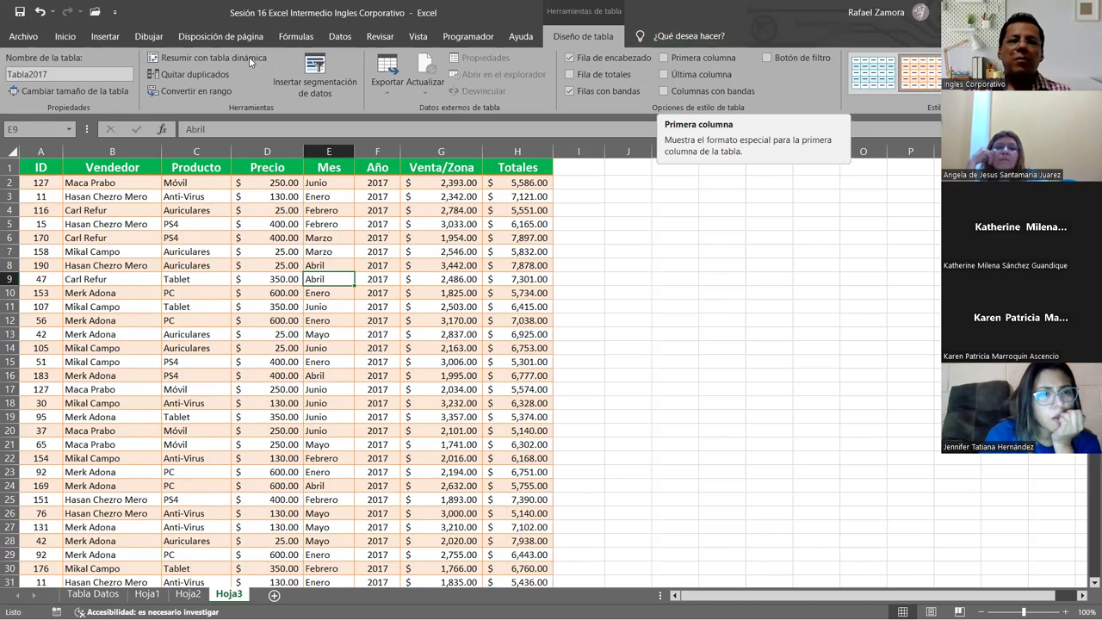
left_click(211, 89)
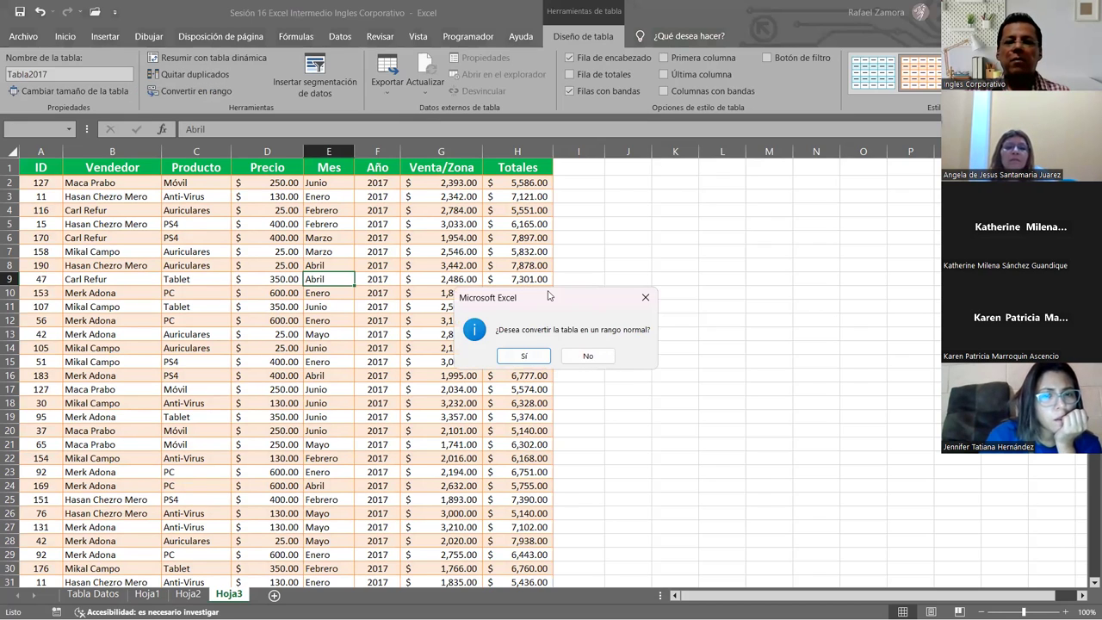
left_click(541, 359)
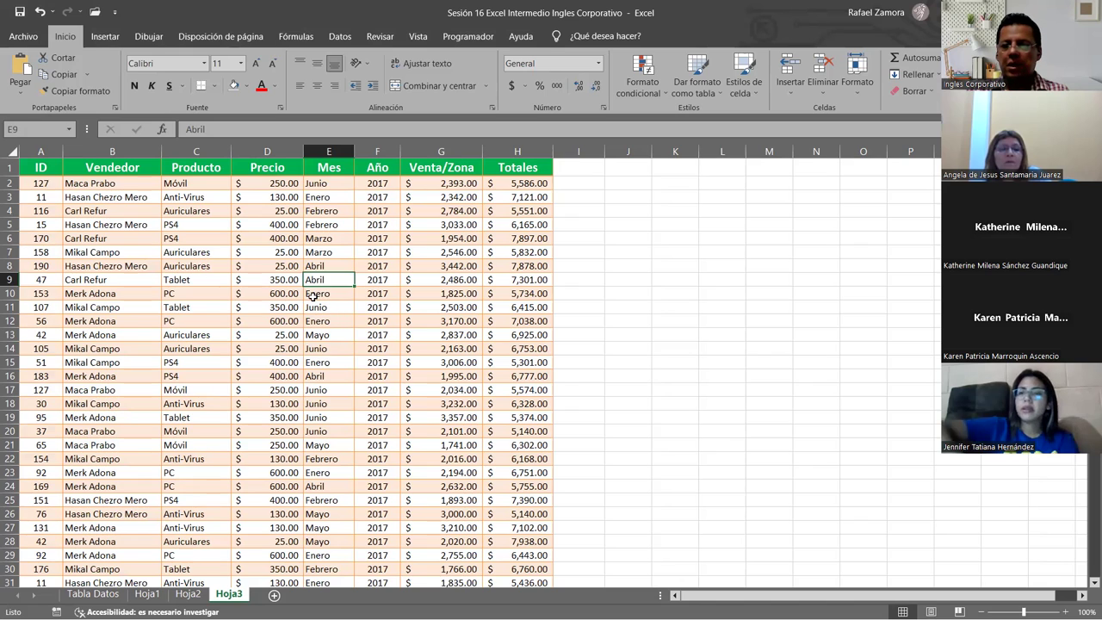
key("Down")
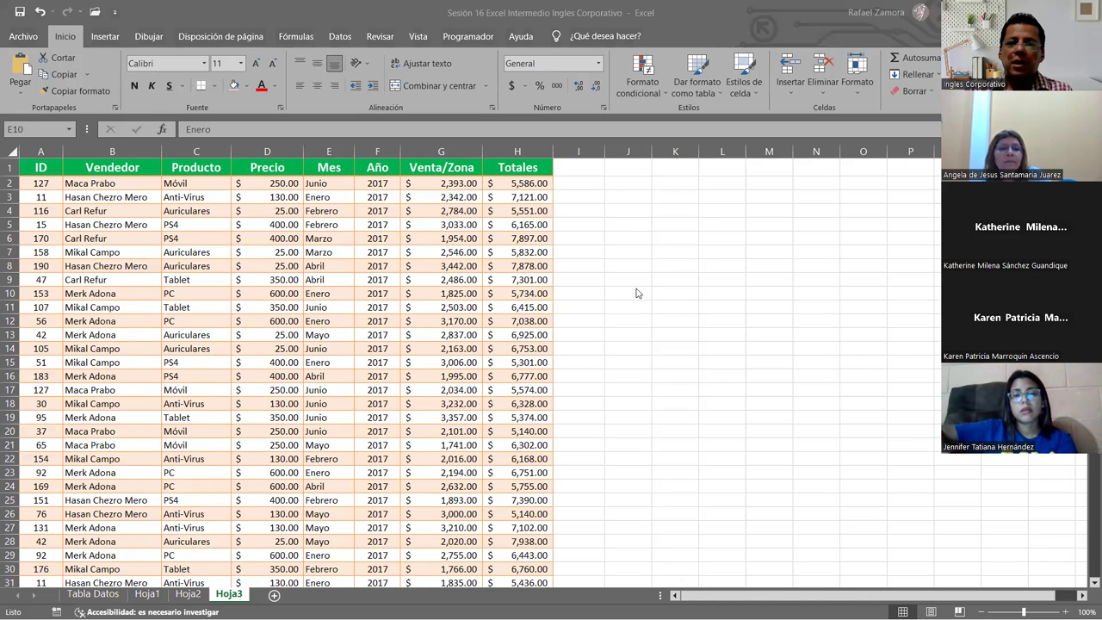
left_click(478, 276)
left_click(521, 252)
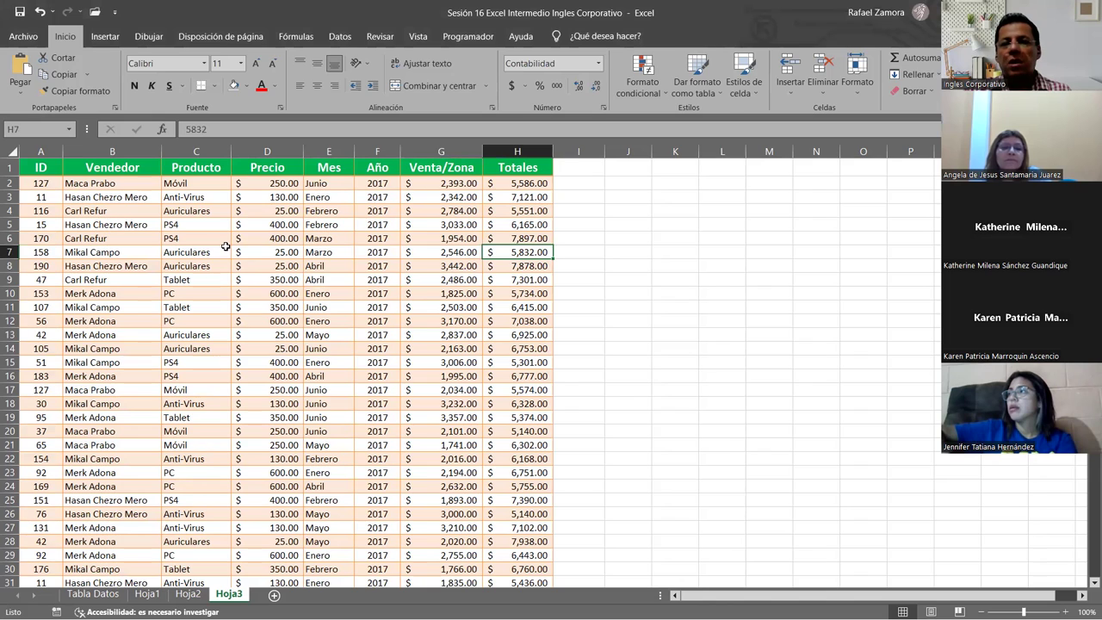
left_click(8, 238)
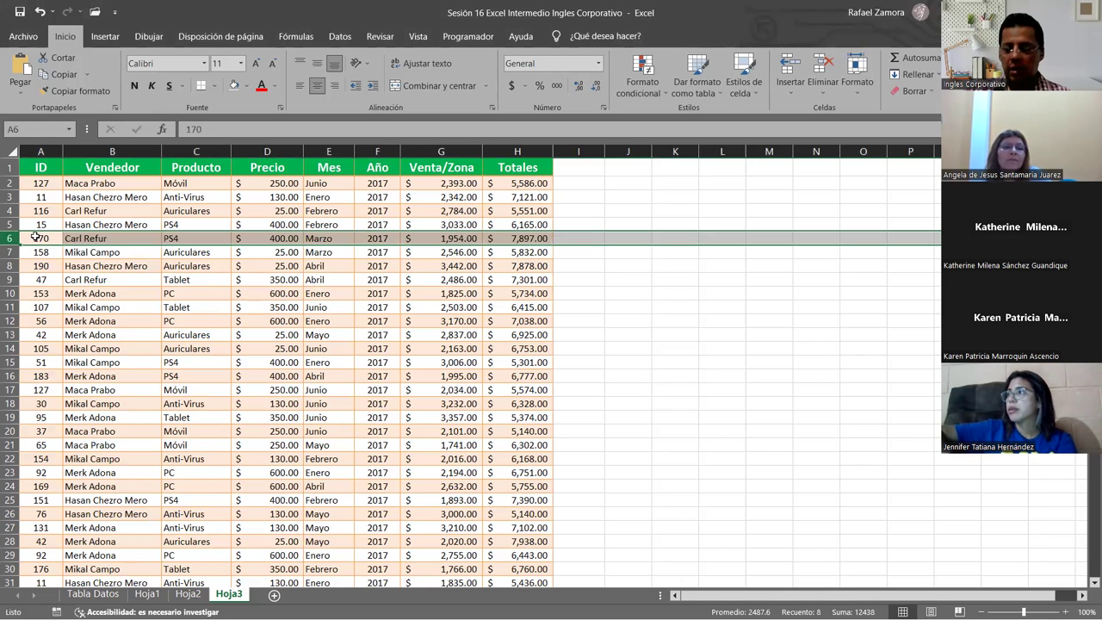
key("ctrl+plus")
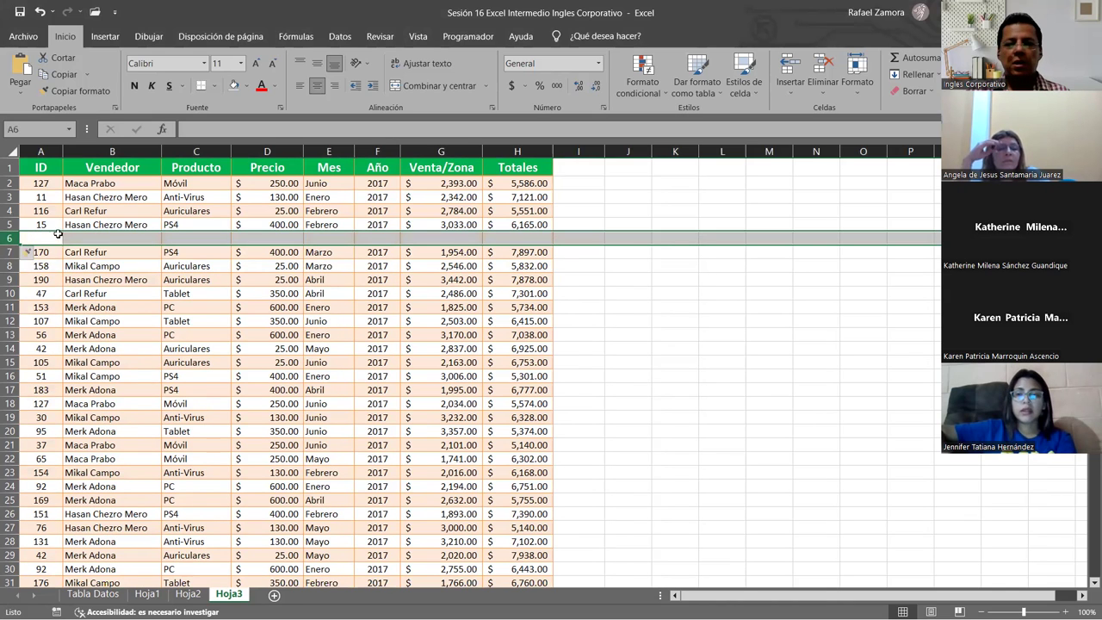
left_click(678, 290)
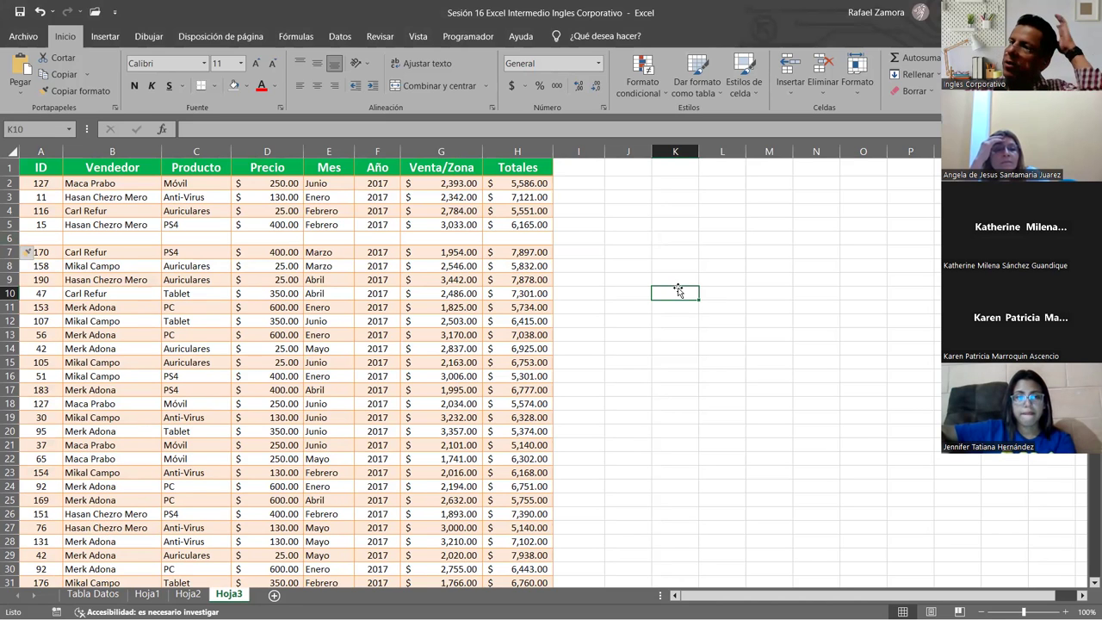
key("ctrl+z")
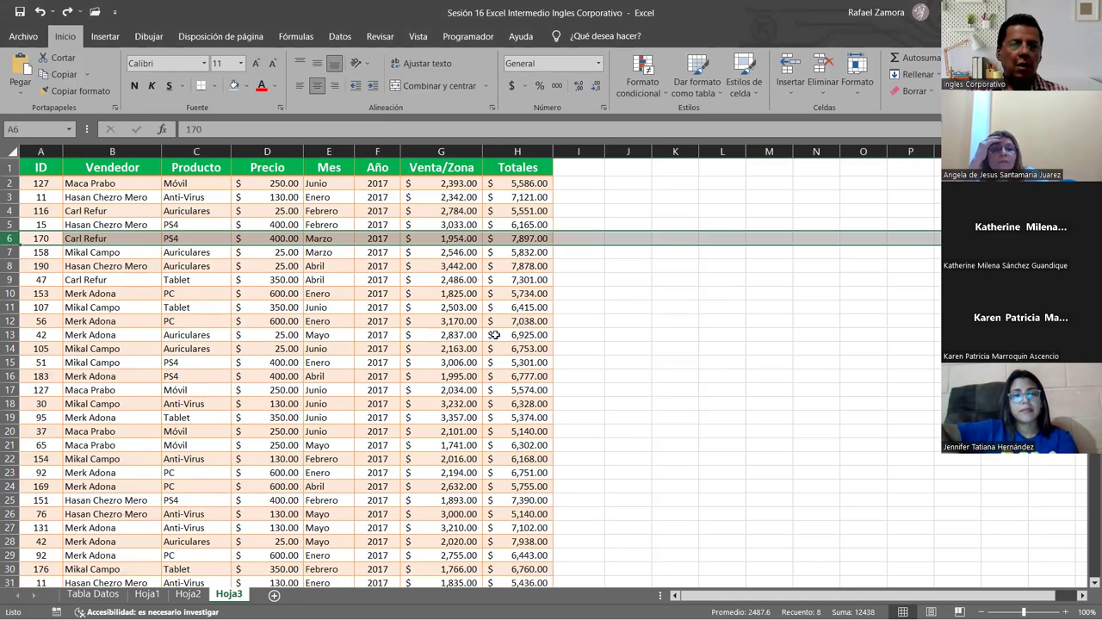
left_click(625, 248)
left_click(500, 248)
left_click(386, 246)
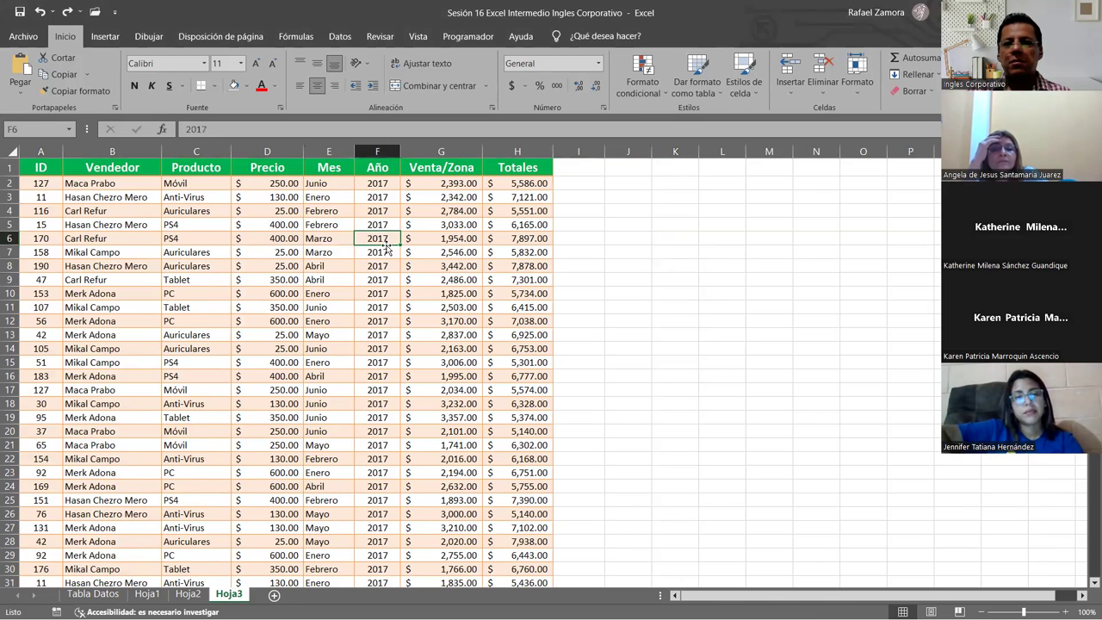
left_click(380, 332)
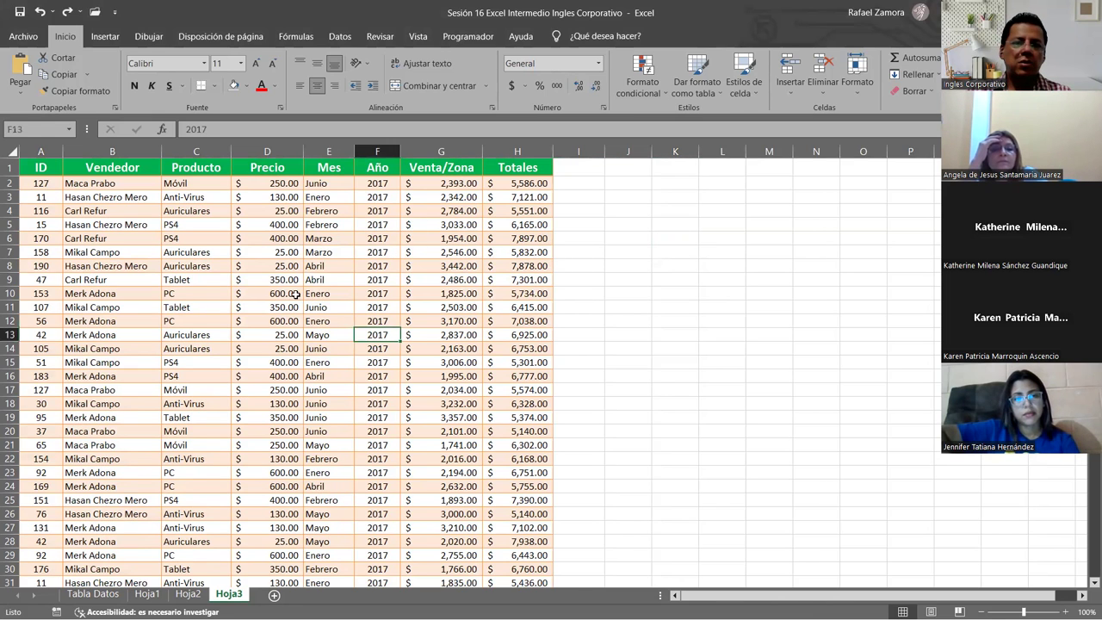
left_click(294, 293)
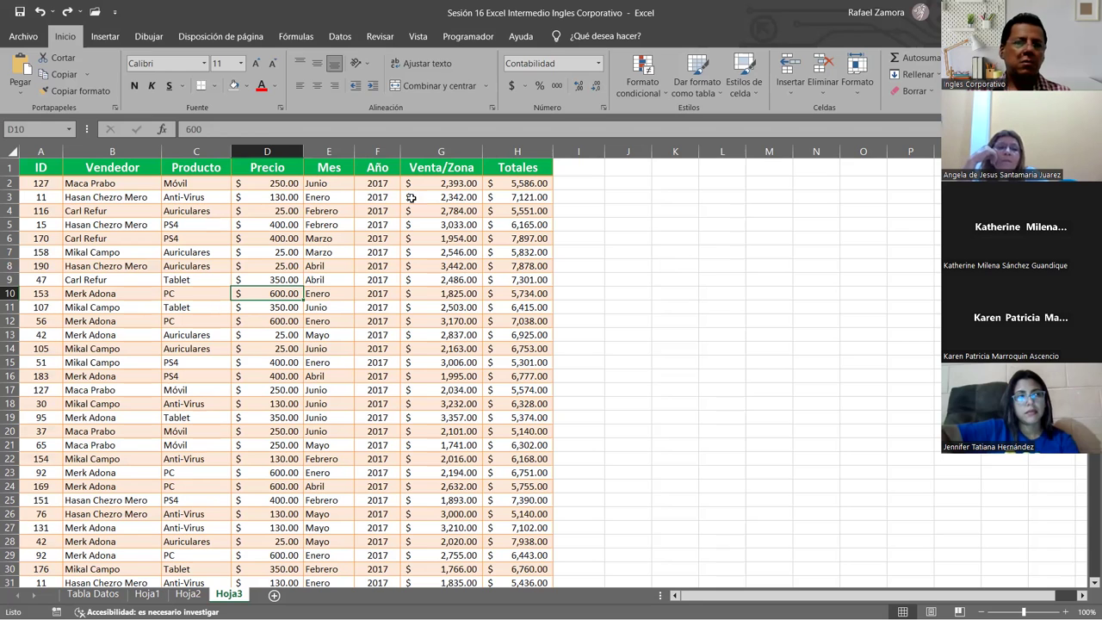
left_click(52, 165)
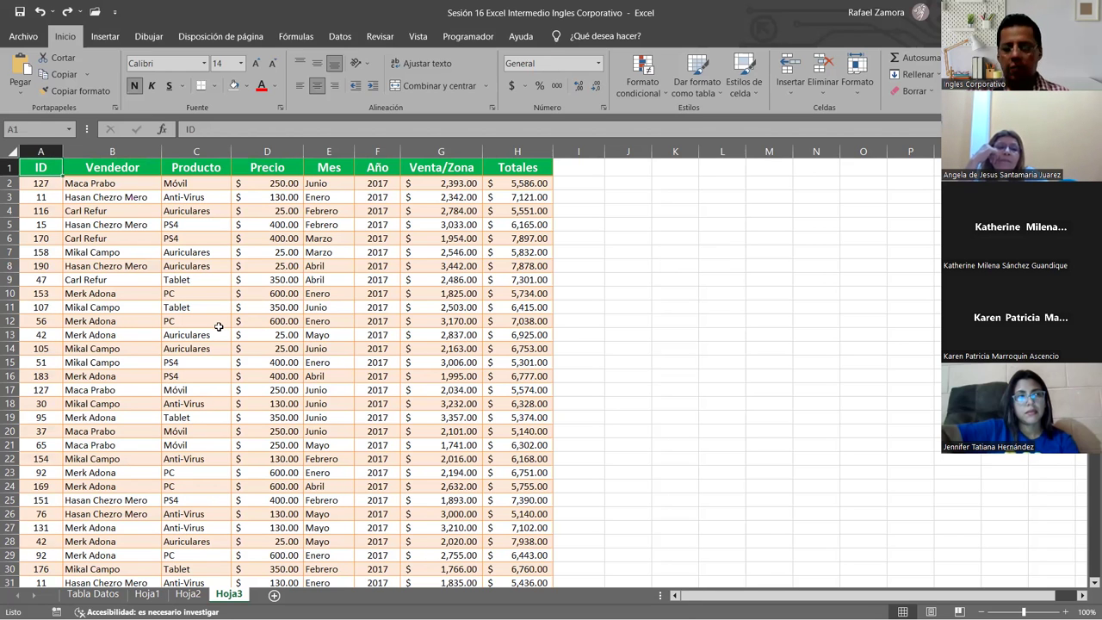
key("ctrl+shift+Right")
key("ctrl+shift+Down")
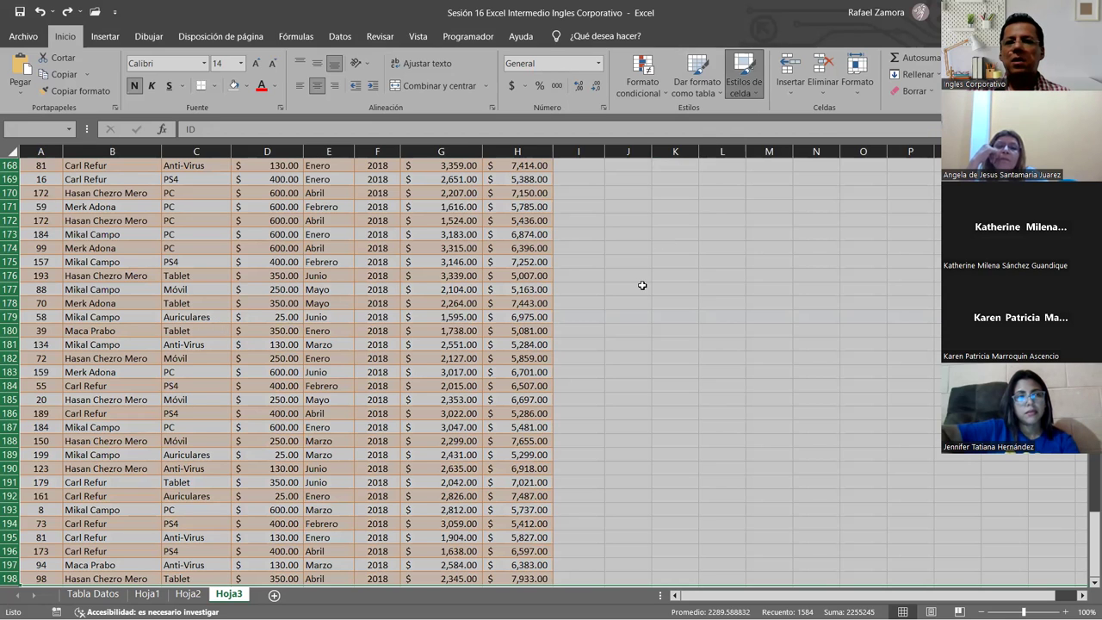
key("ctrl+Home")
left_click(489, 249)
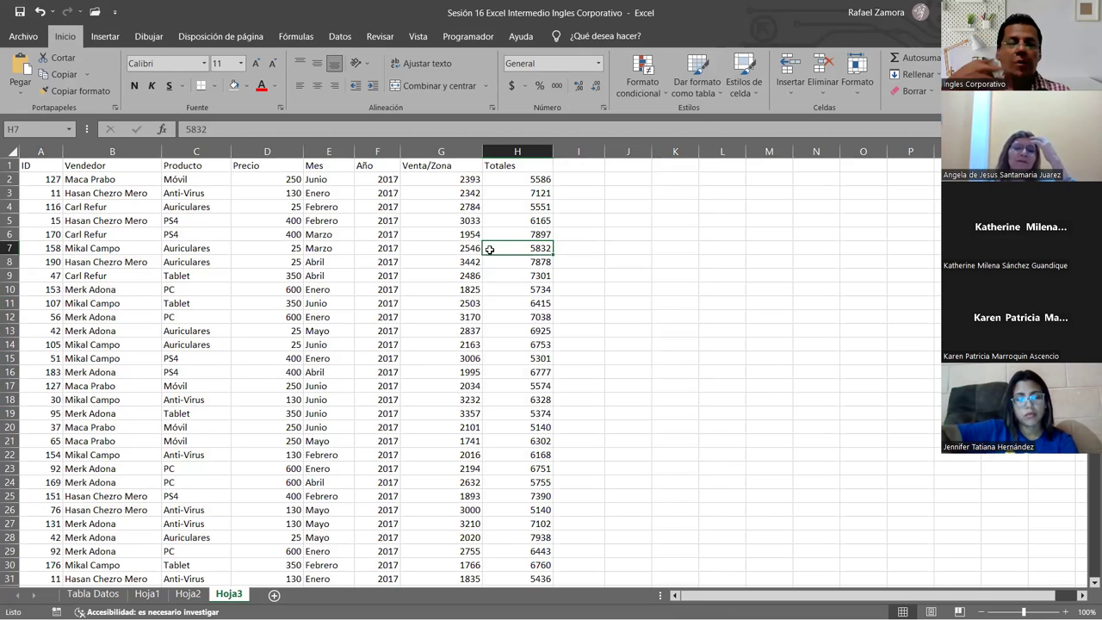
key("ctrl+z")
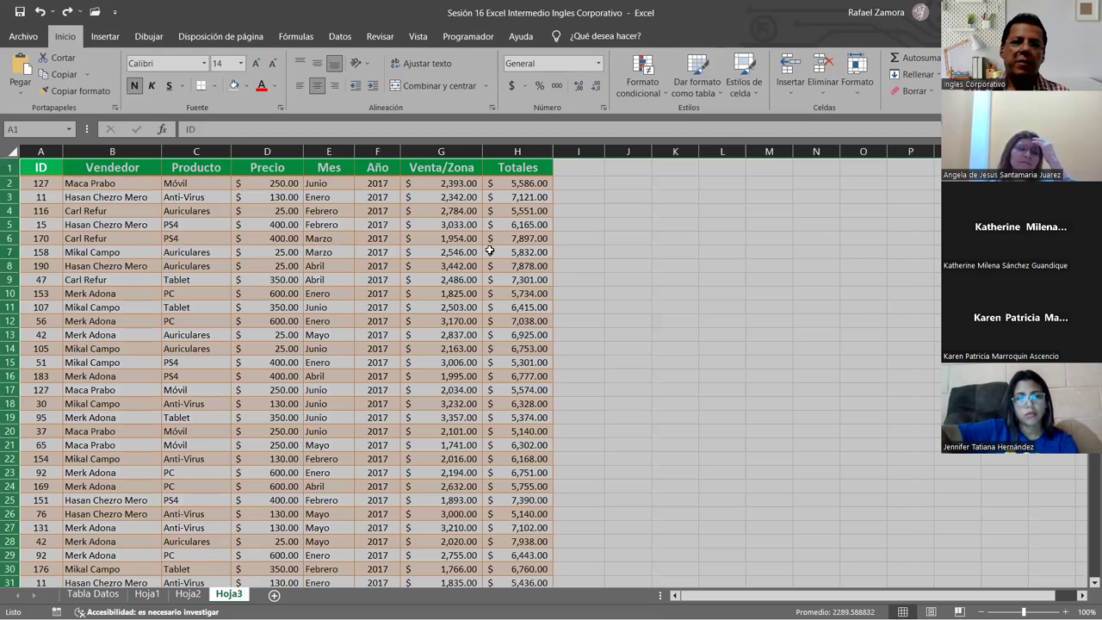
left_click(490, 251)
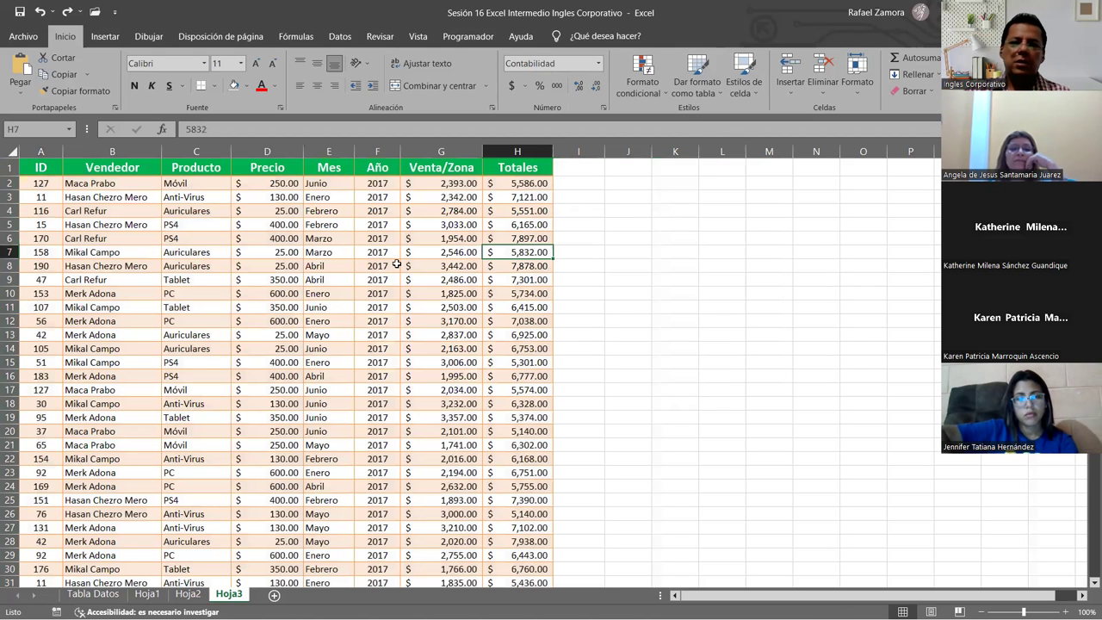
left_click(363, 281)
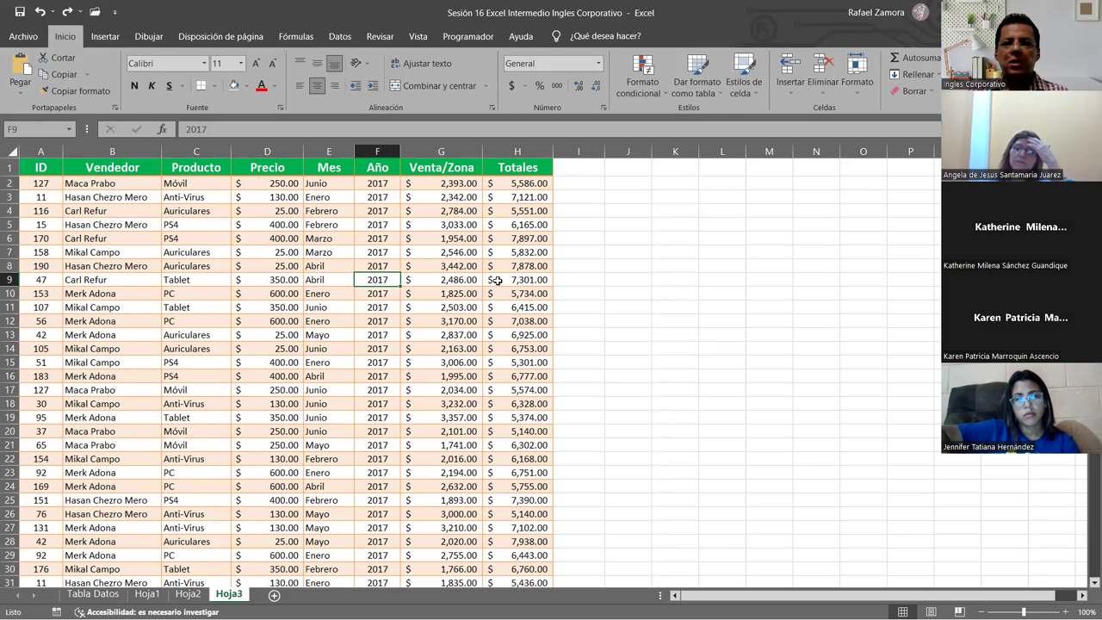
left_click(456, 238)
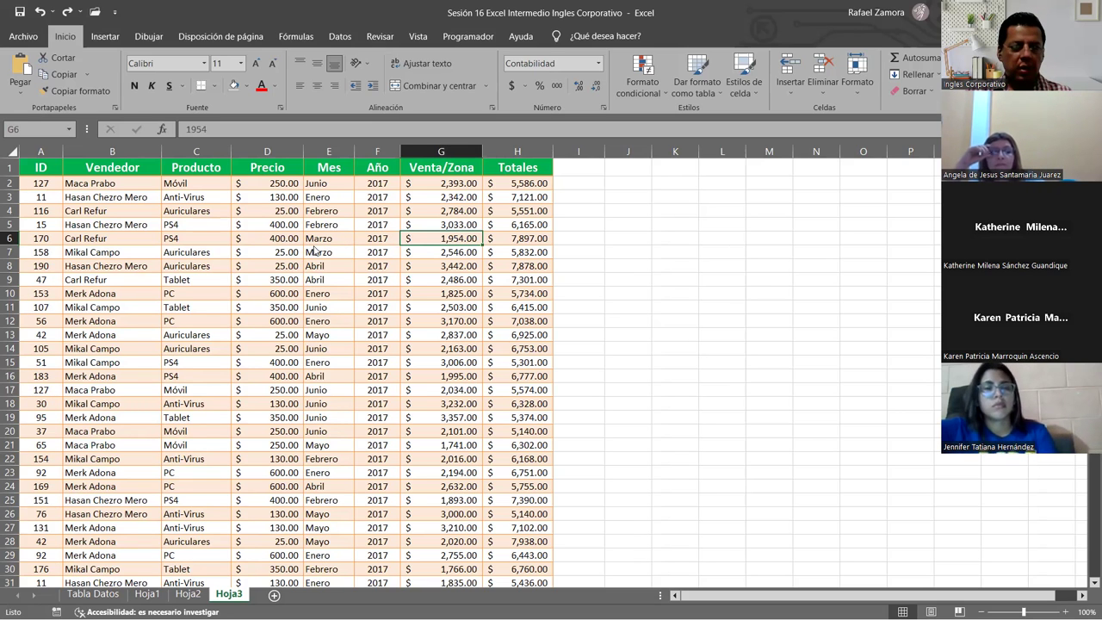
key("ctrl+t")
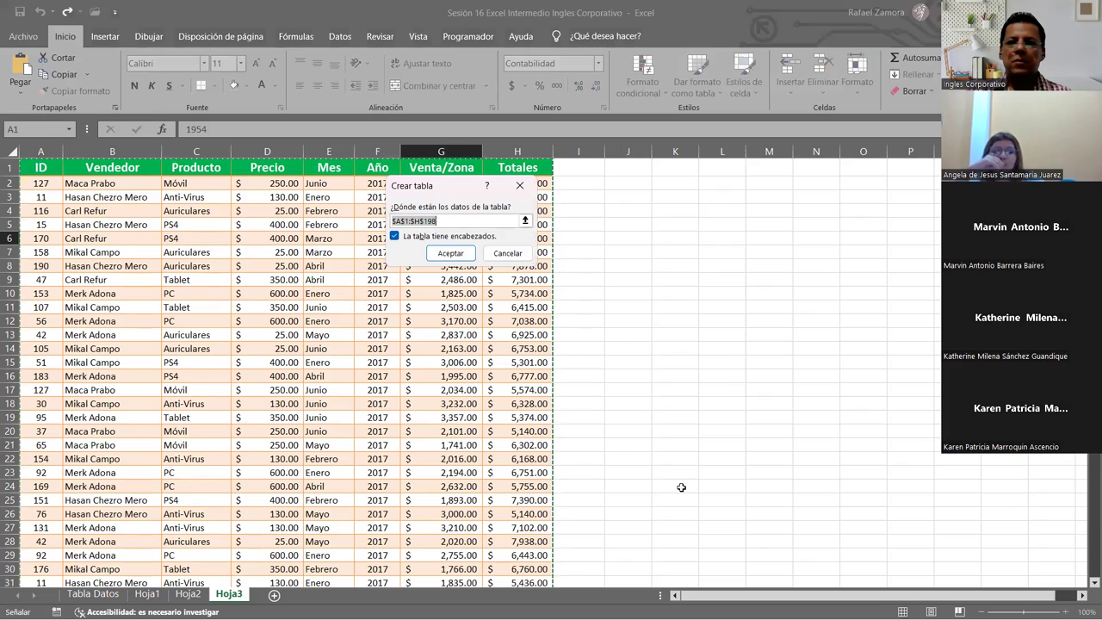
left_click(597, 252)
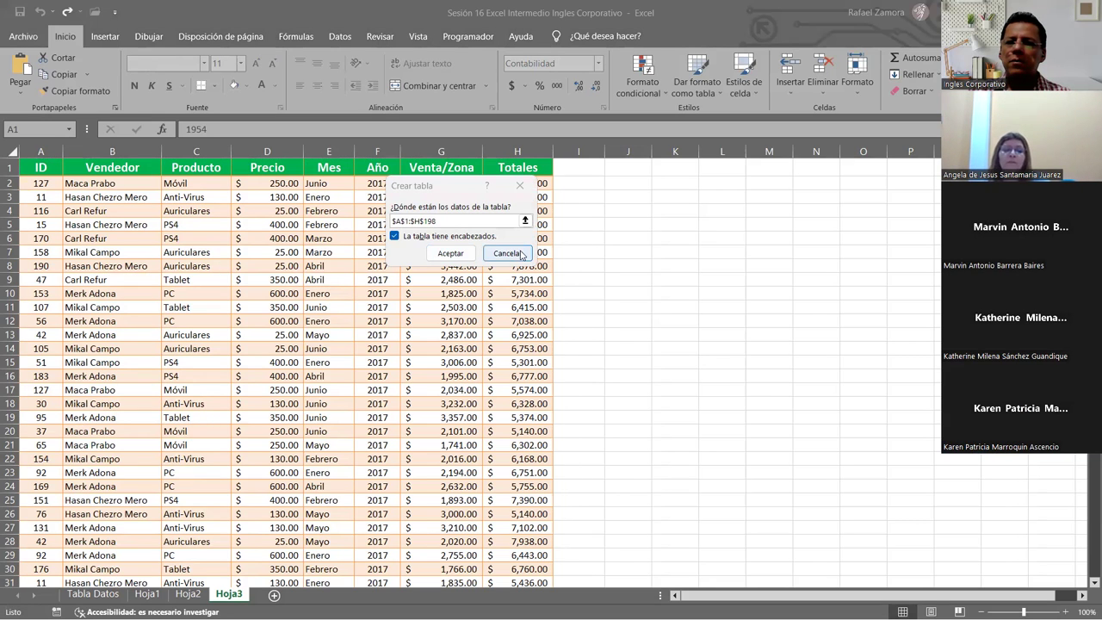
left_click(487, 323)
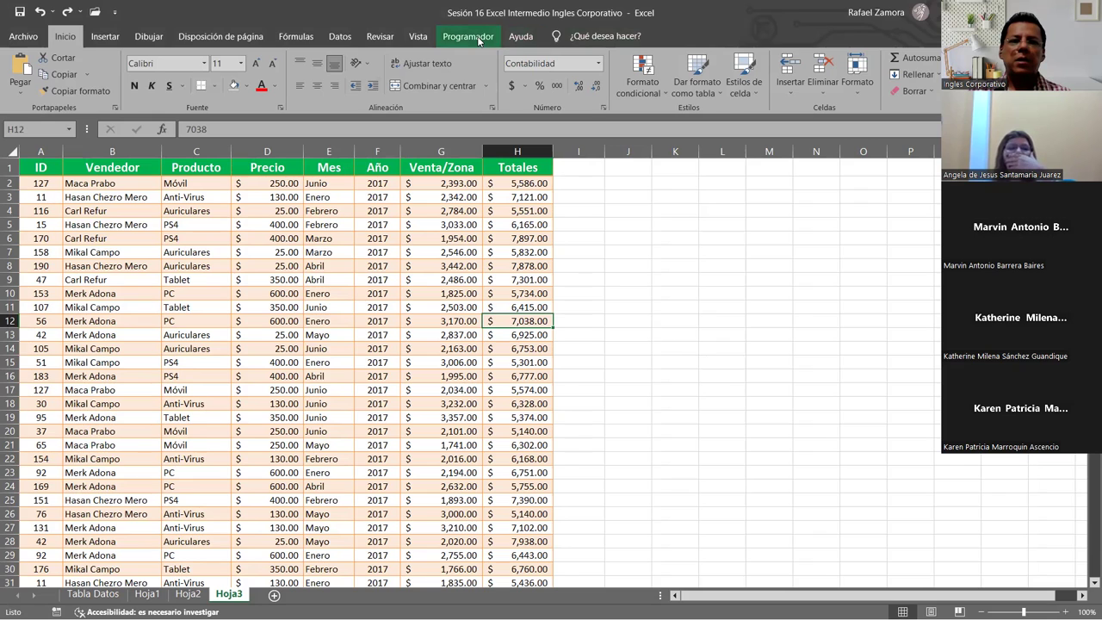
left_click(502, 227)
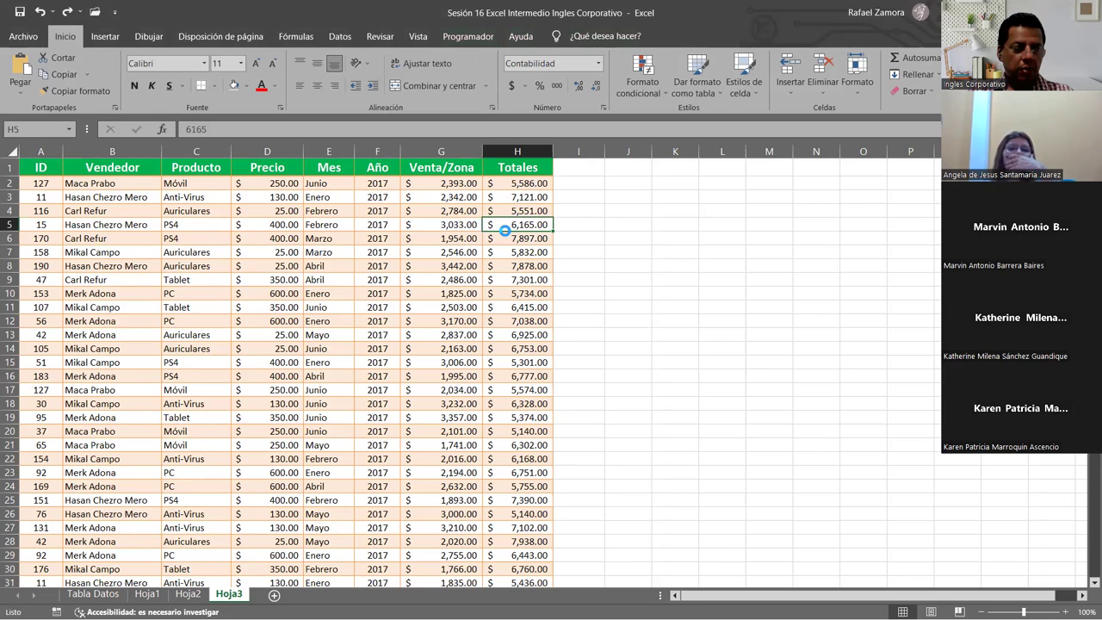
Turn the 2017 sales data A1:H198 into a table with Ctrl+T.
key("ctrl+t")
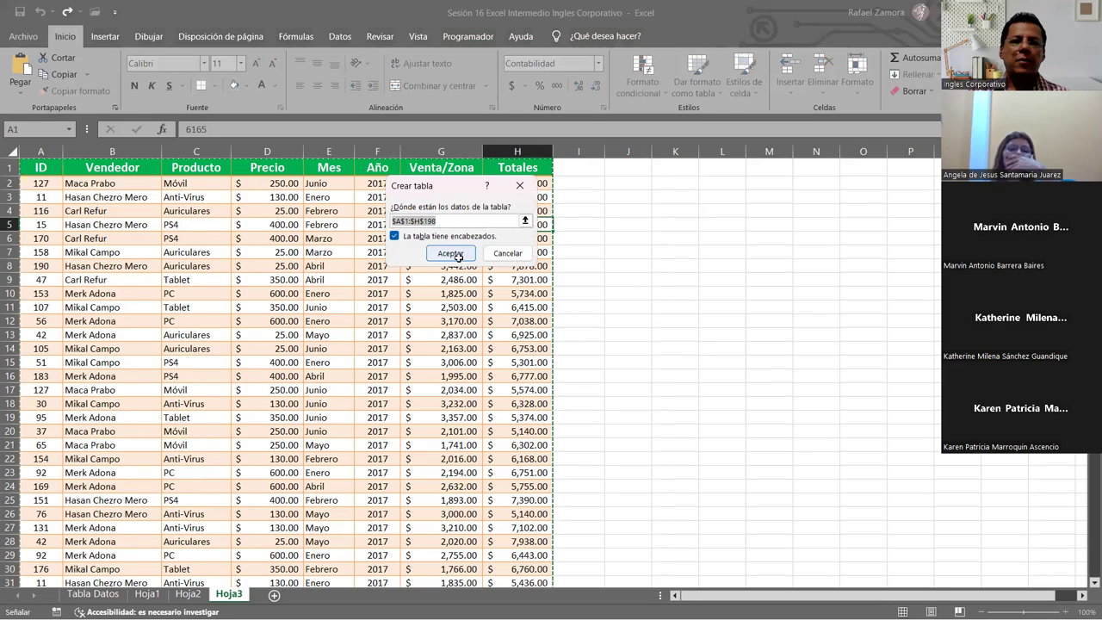
left_click(458, 257)
left_click(488, 290)
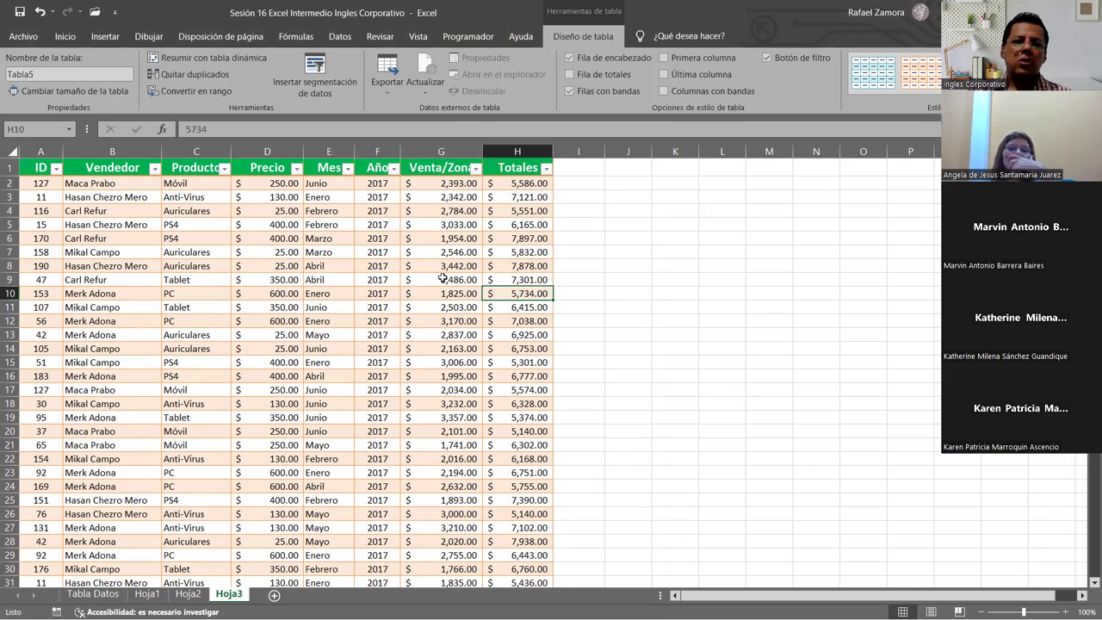
Start converting the table to a range but answer No to keep it.
left_click(418, 292)
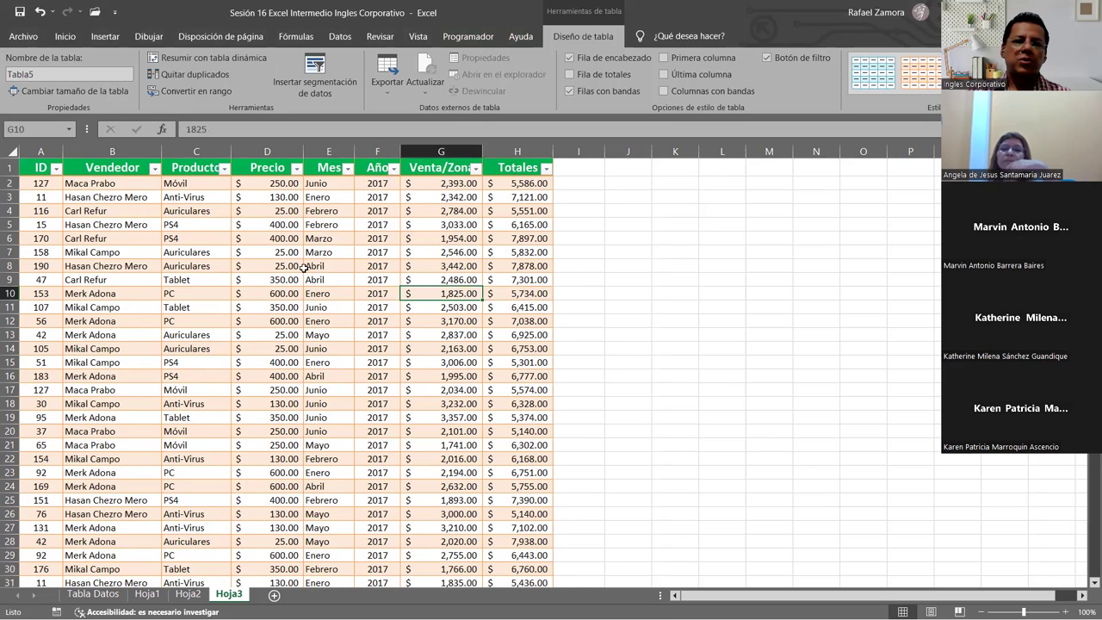
left_click(222, 92)
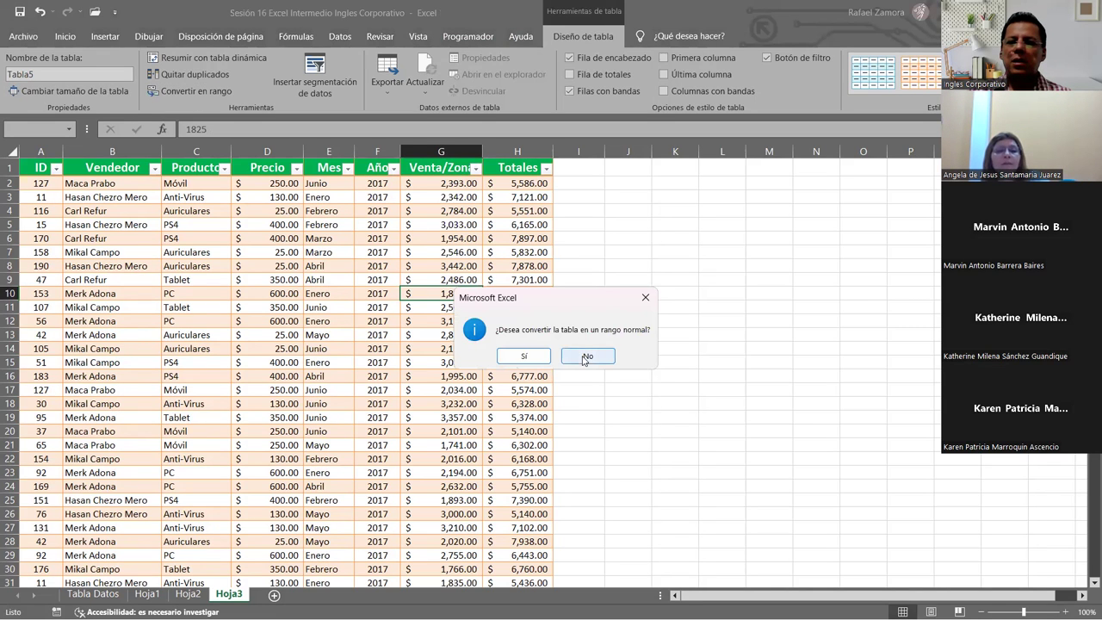
left_click(586, 357)
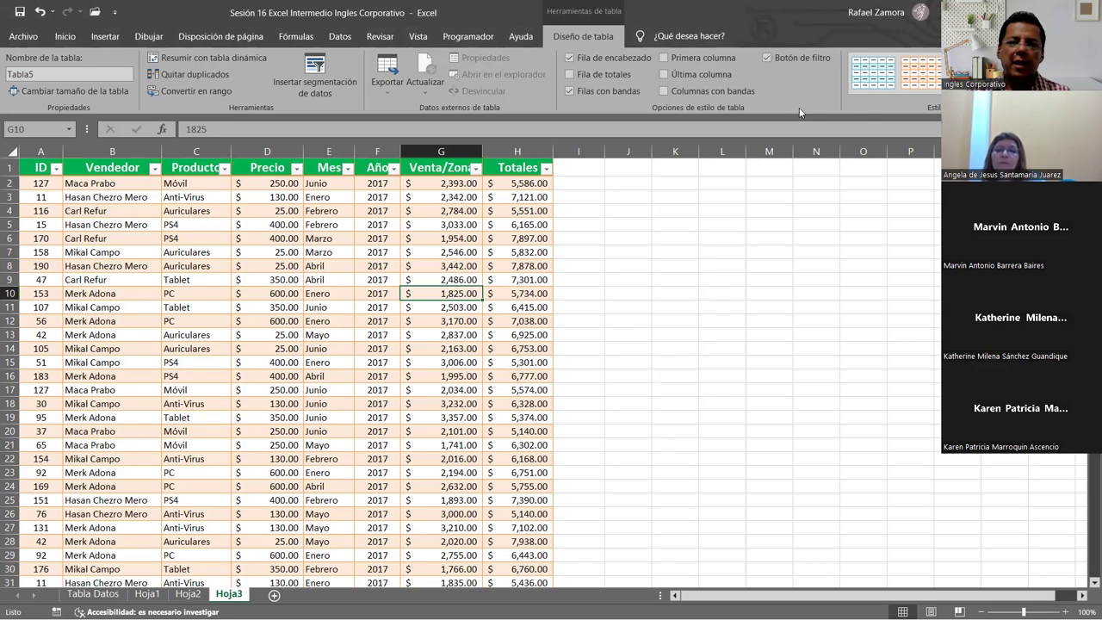
left_click(487, 252)
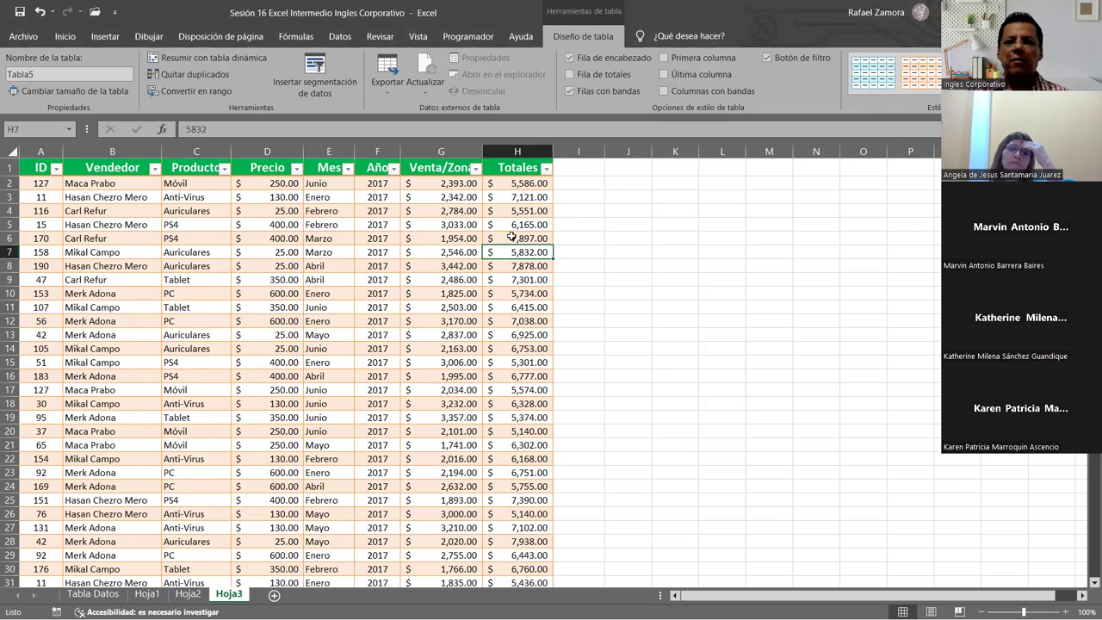
Select Totales H6:H9 and turn off Botón de filtro for the table.
left_click_drag(512, 238, 517, 279)
left_click(764, 62)
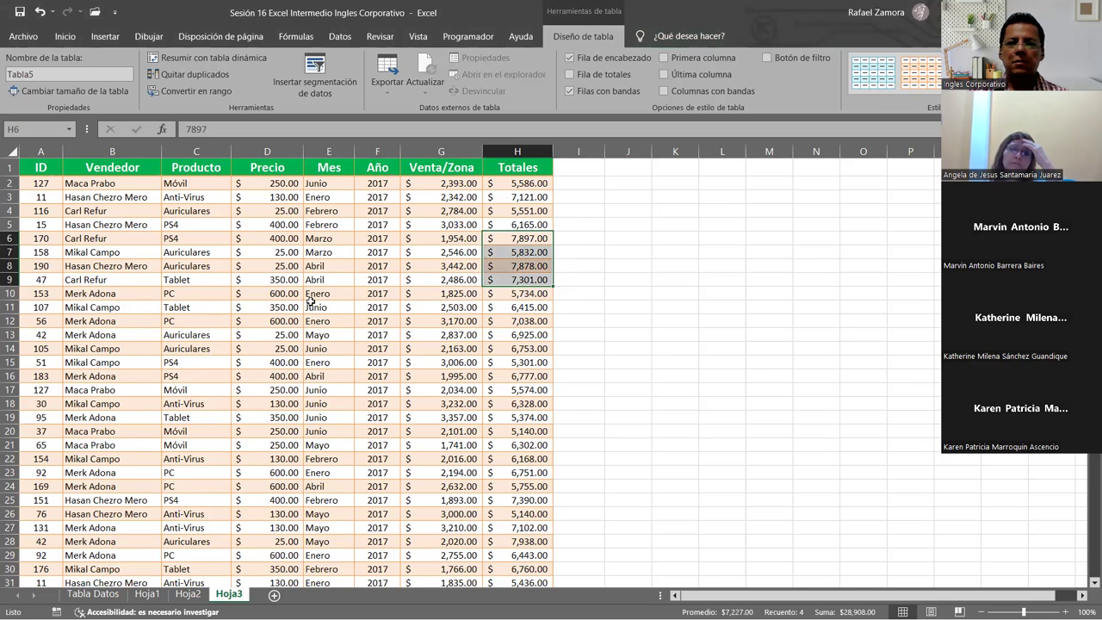
left_click(309, 303)
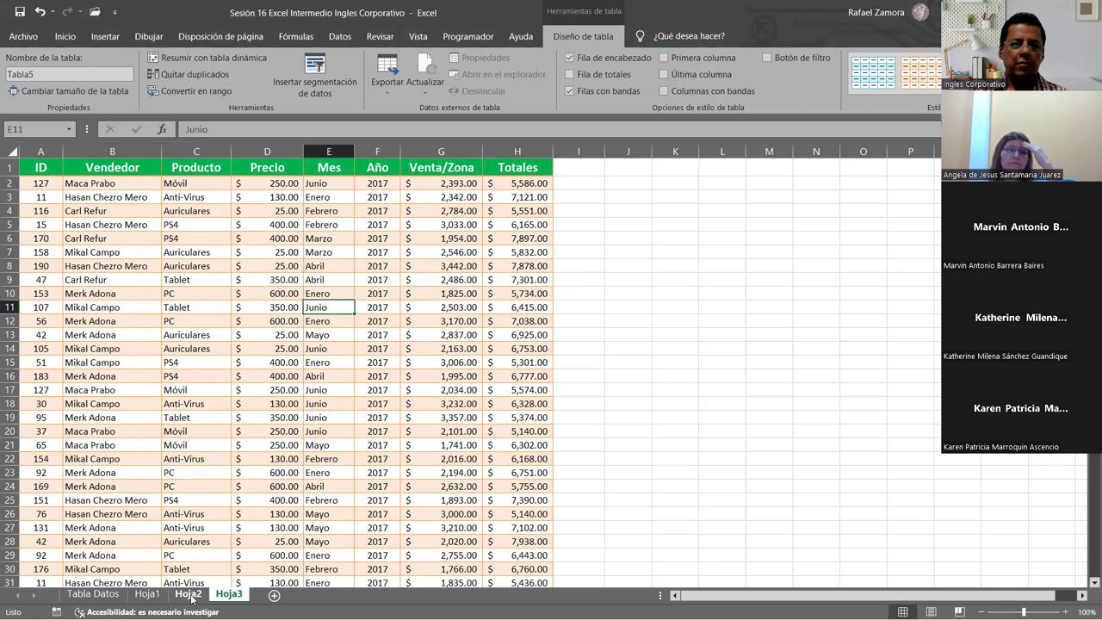
Browse the Hoja2 and Hoja1 sheets, then return to Hoja3.
left_click(187, 594)
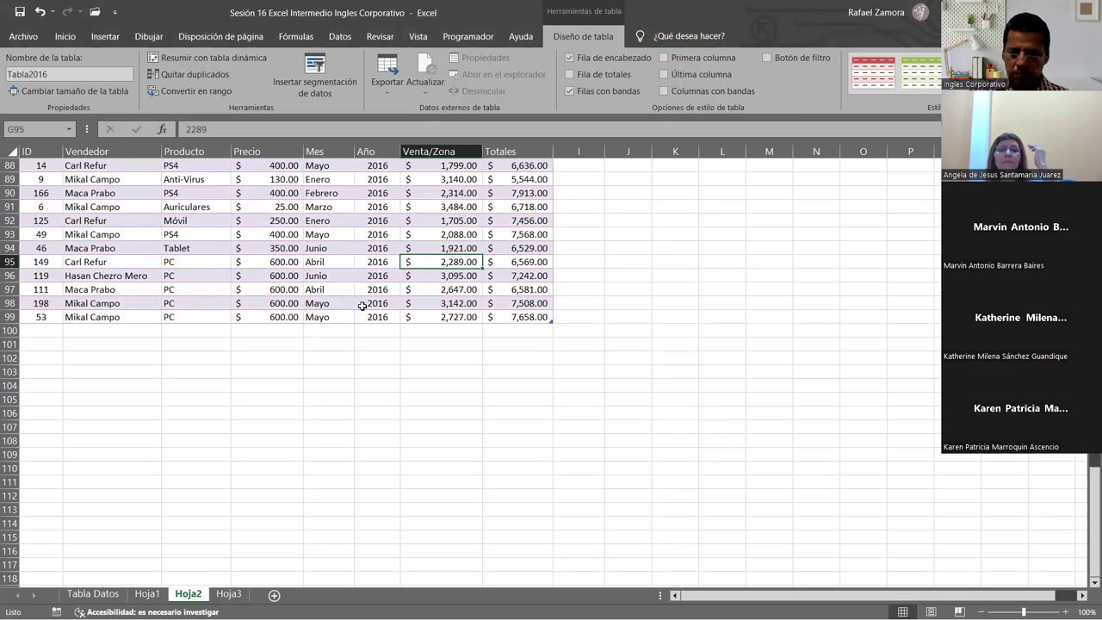
key("ctrl+Home")
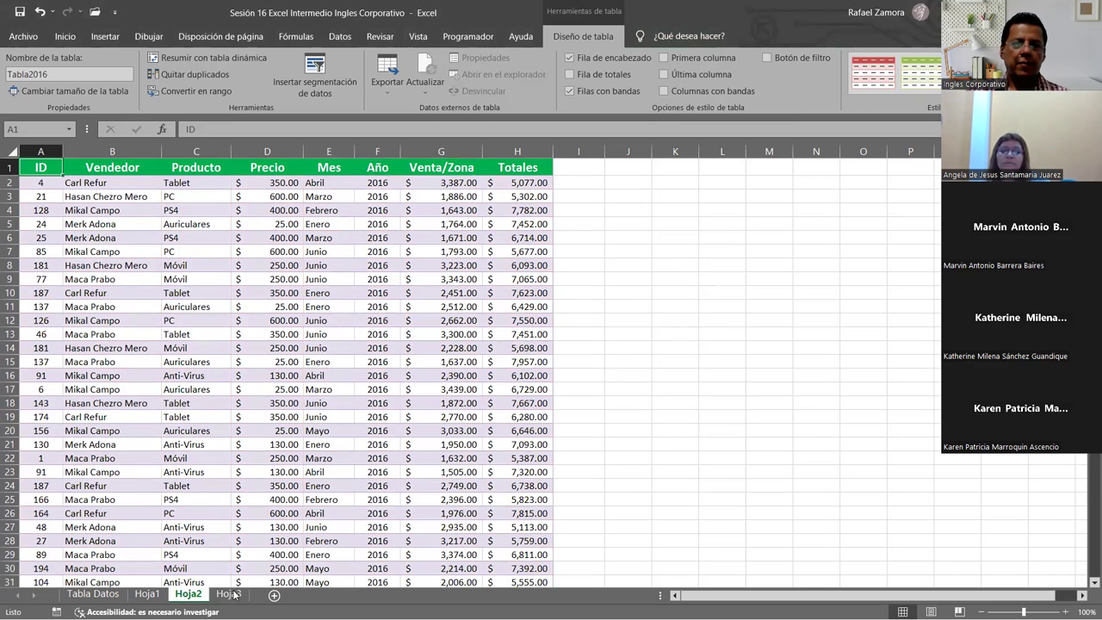
left_click(229, 595)
left_click(145, 594)
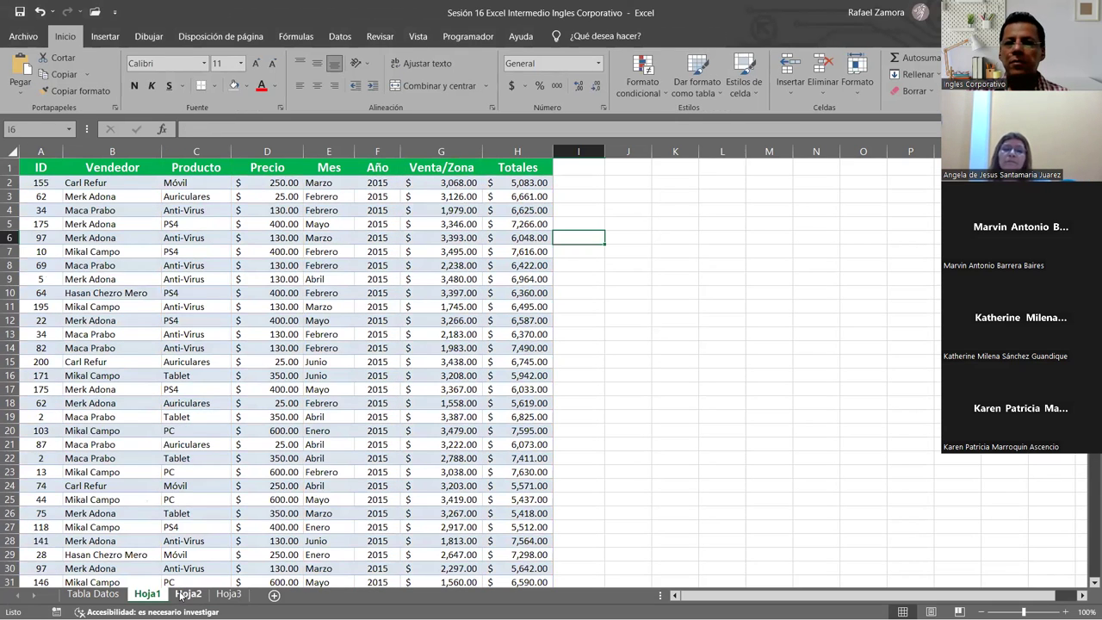
left_click(177, 595)
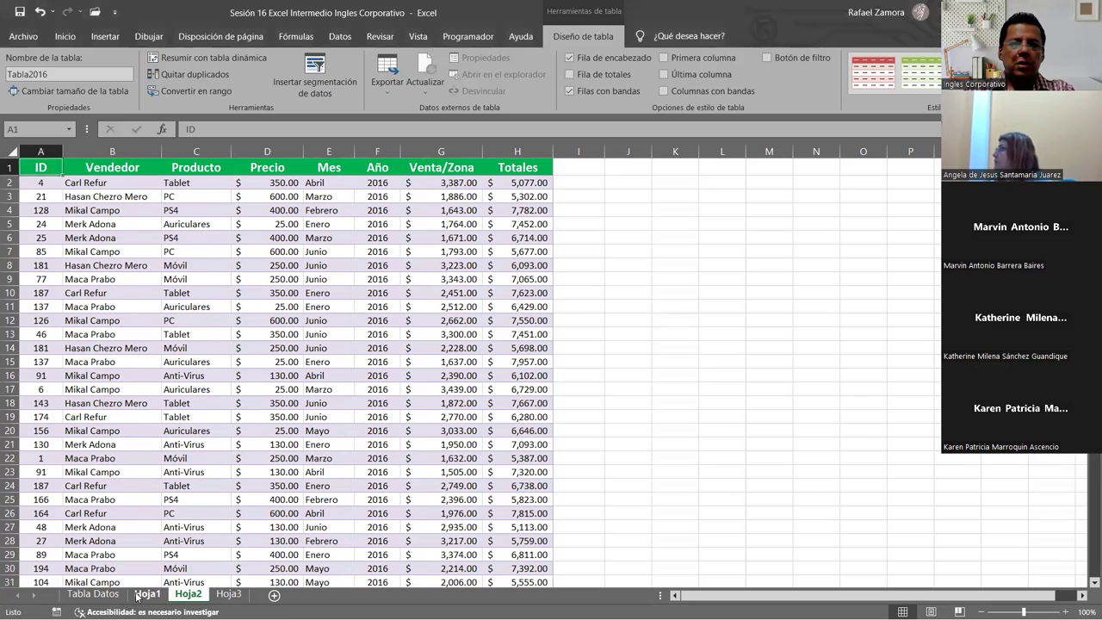
left_click(160, 598)
left_click(189, 594)
left_click(228, 594)
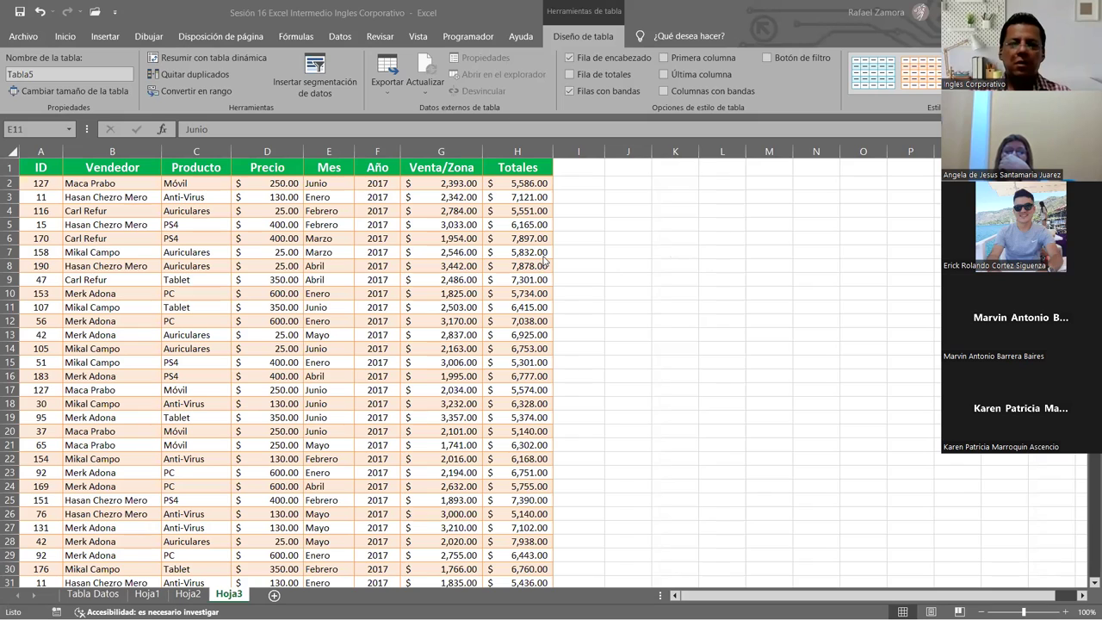
Toggle header filter buttons with Ctrl+Shift+L and start Crear tabla for empty cell K9.
key("alt+Tab")
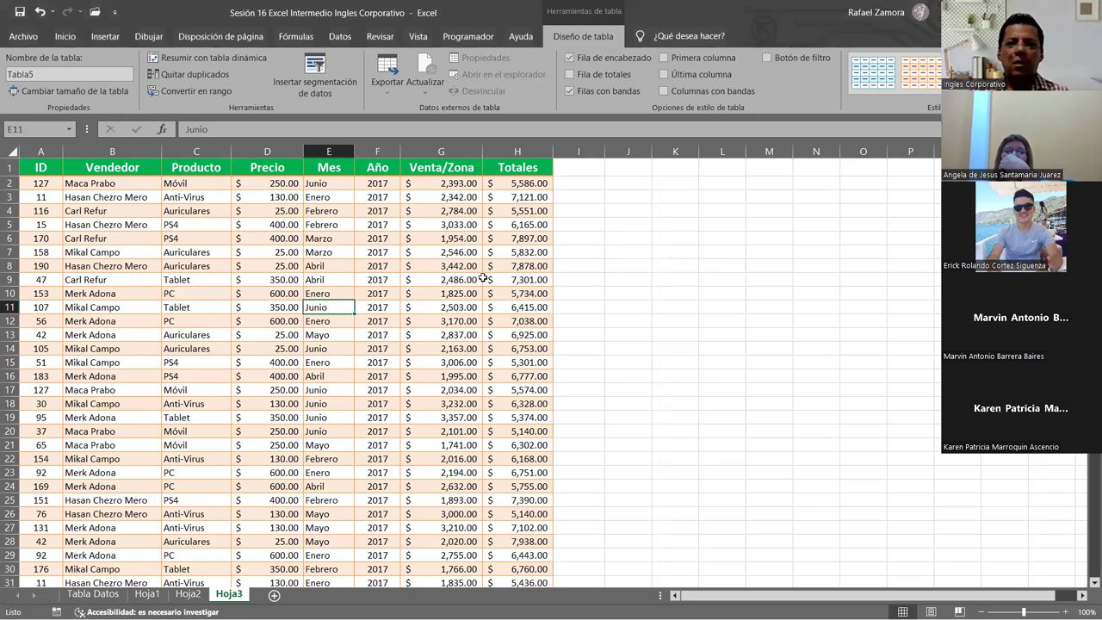
key("ctrl+shift+l")
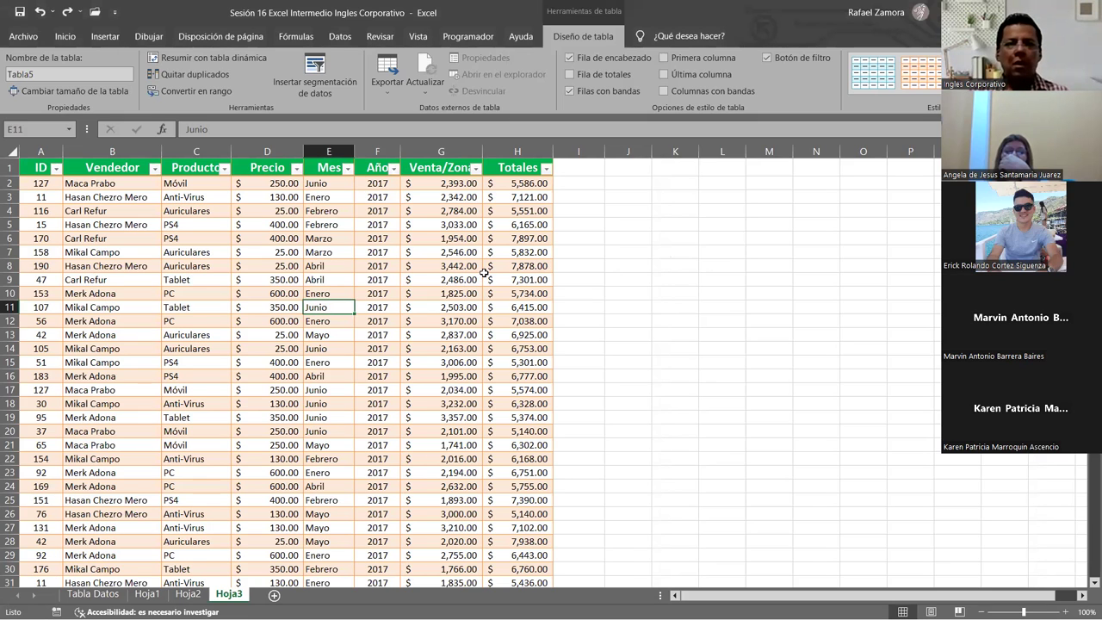
left_click(583, 271)
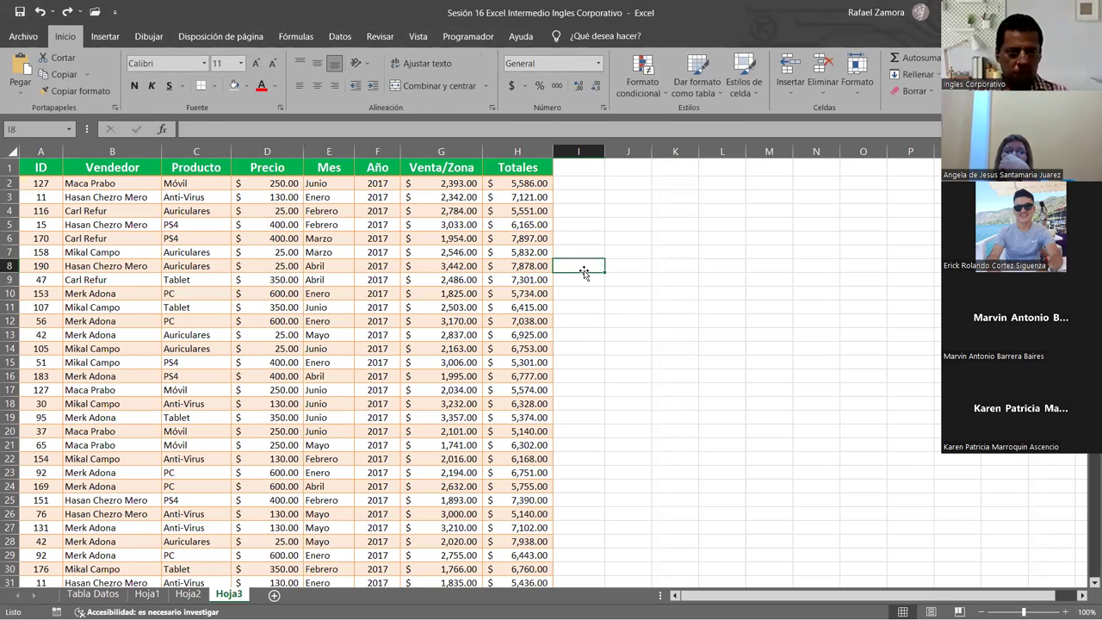
left_click(656, 278)
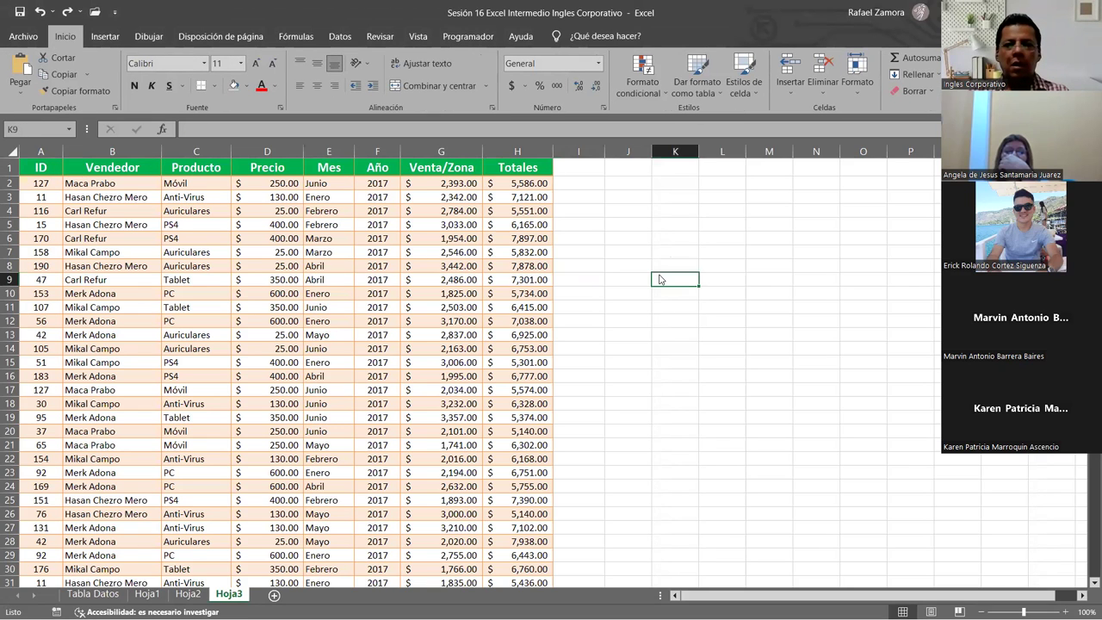
key("ctrl+t")
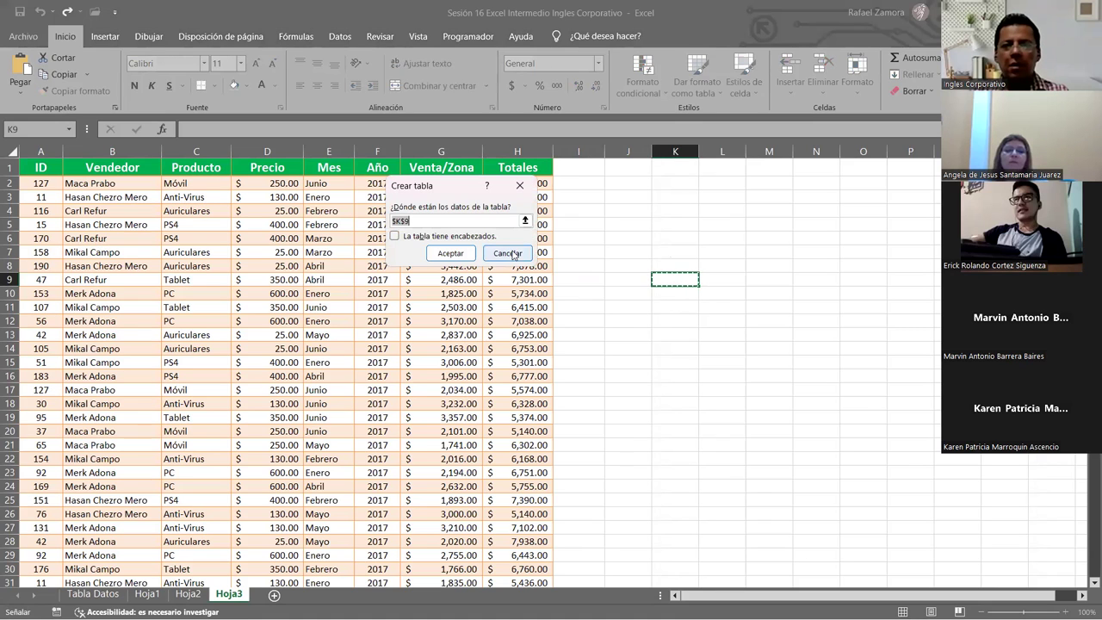
Cancel table creation for K9, retry from K4, and dismiss that dialog with Esc.
left_click(512, 253)
left_click(665, 240)
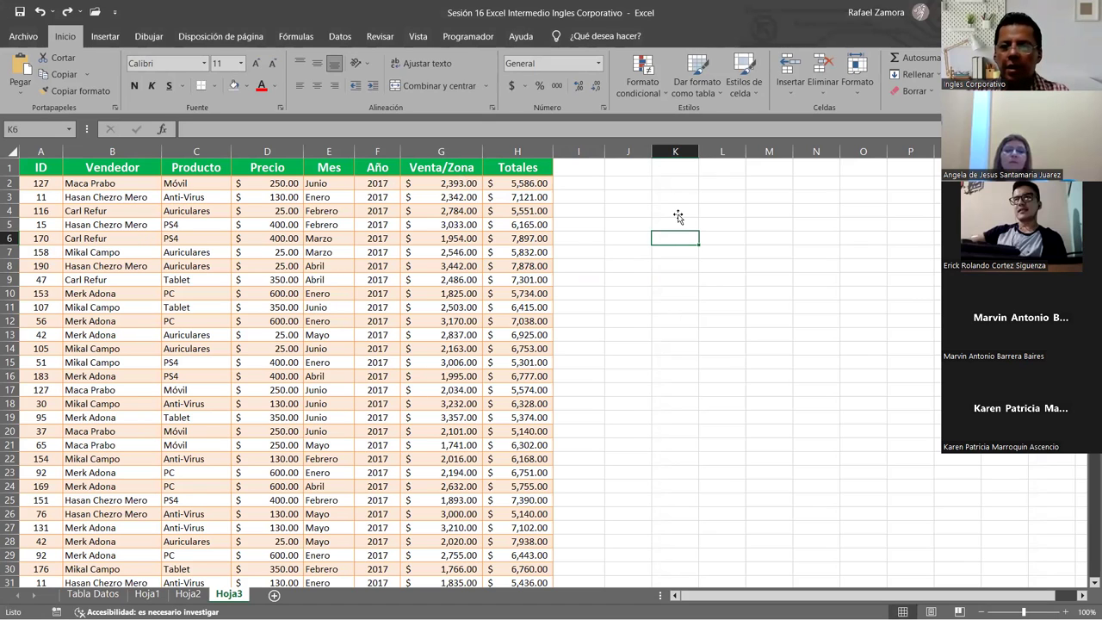
left_click(678, 215)
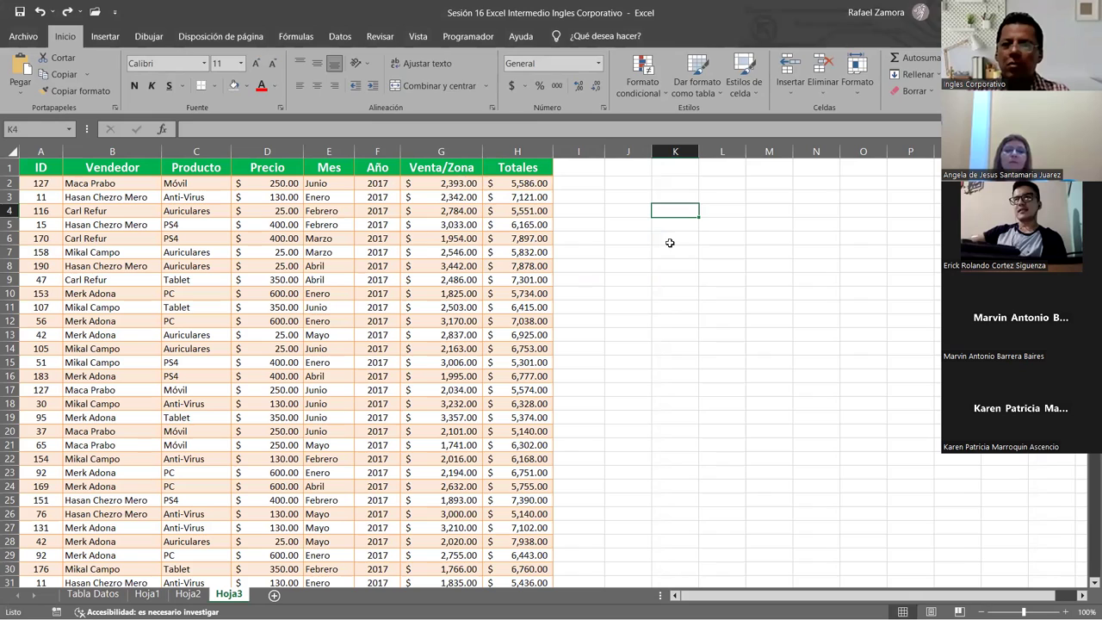
key("ctrl+t")
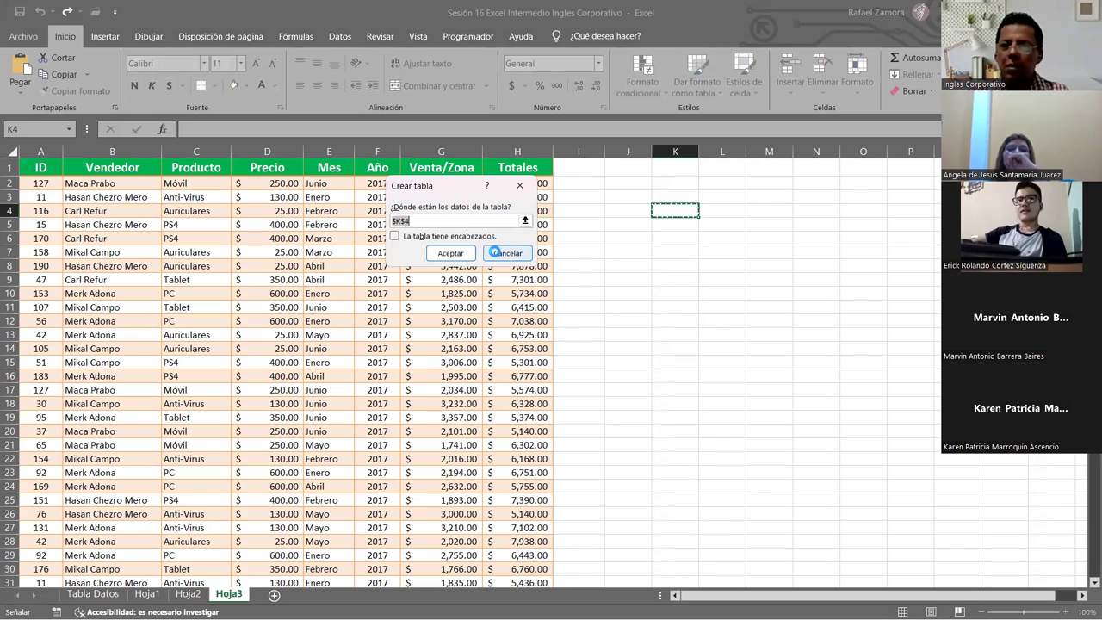
key("Escape")
left_click(416, 239)
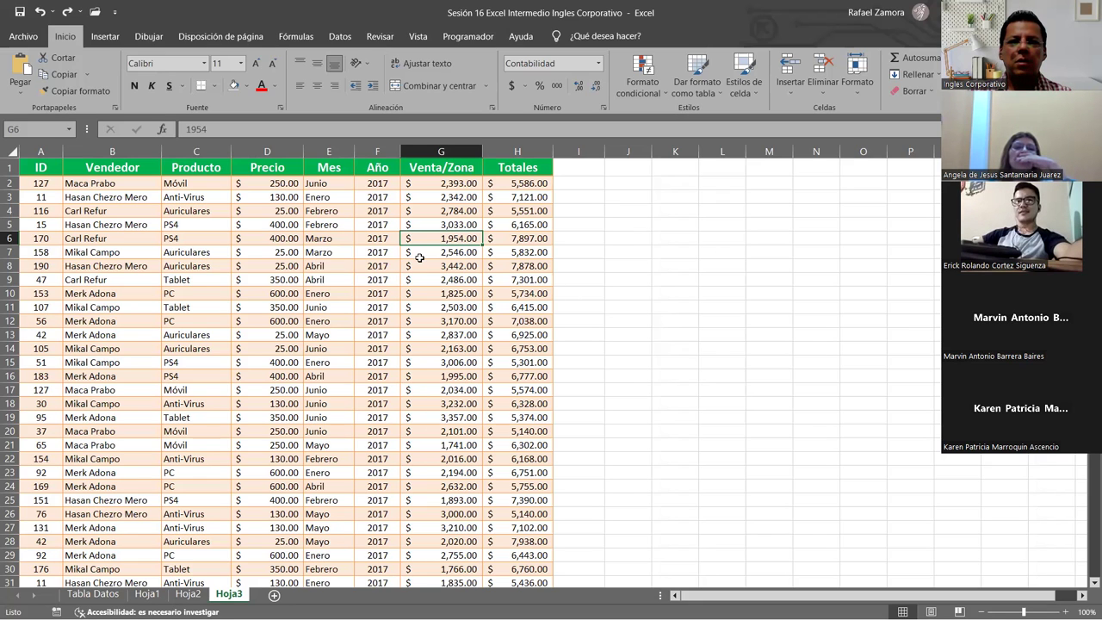
Open Crear tabla with Ctrl+T from cells F6 and D11, cancelling both times.
key("Down")
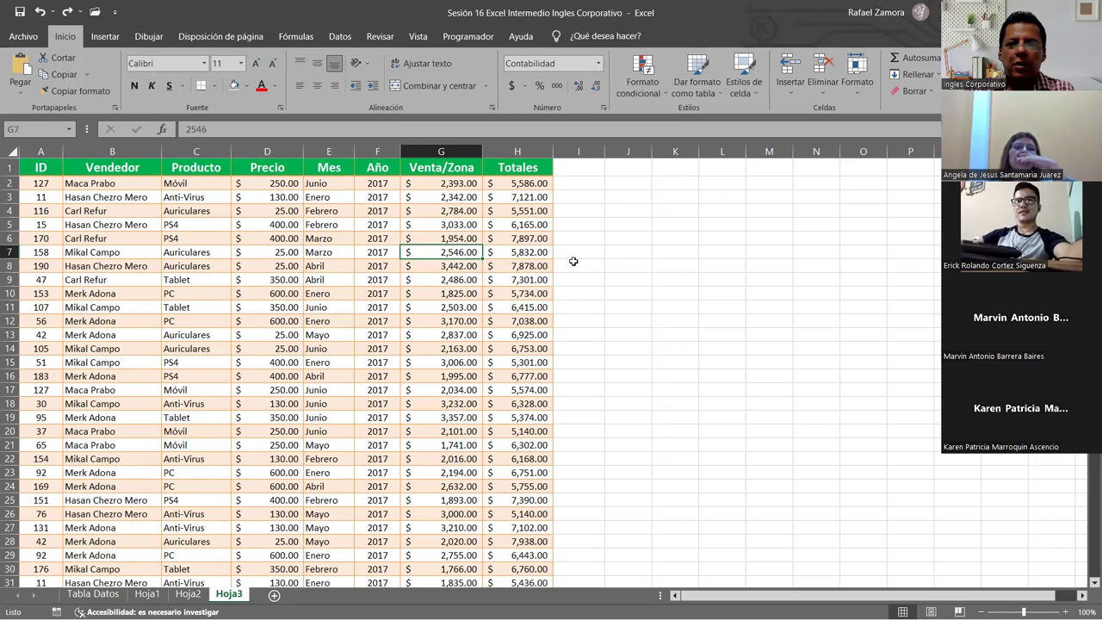
left_click(661, 258)
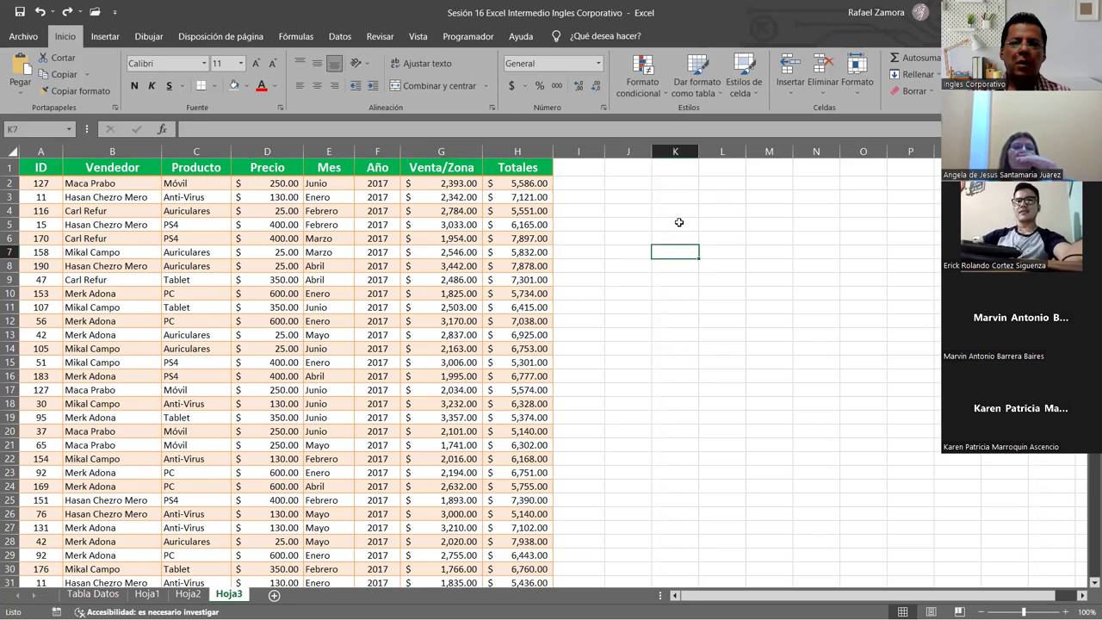
left_click(361, 233)
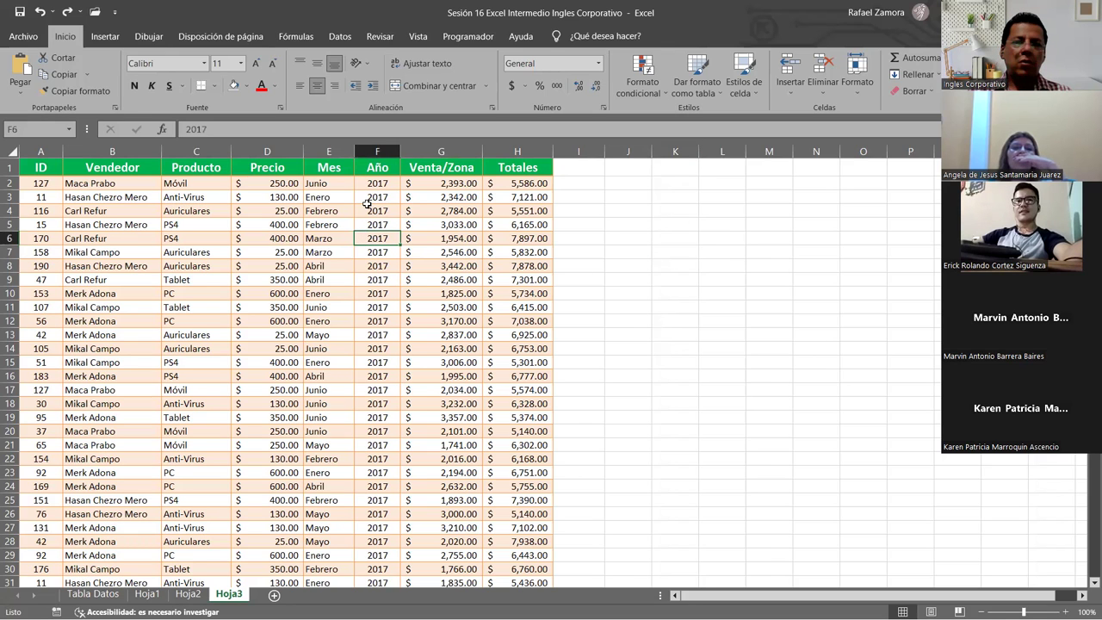
key("ctrl+t")
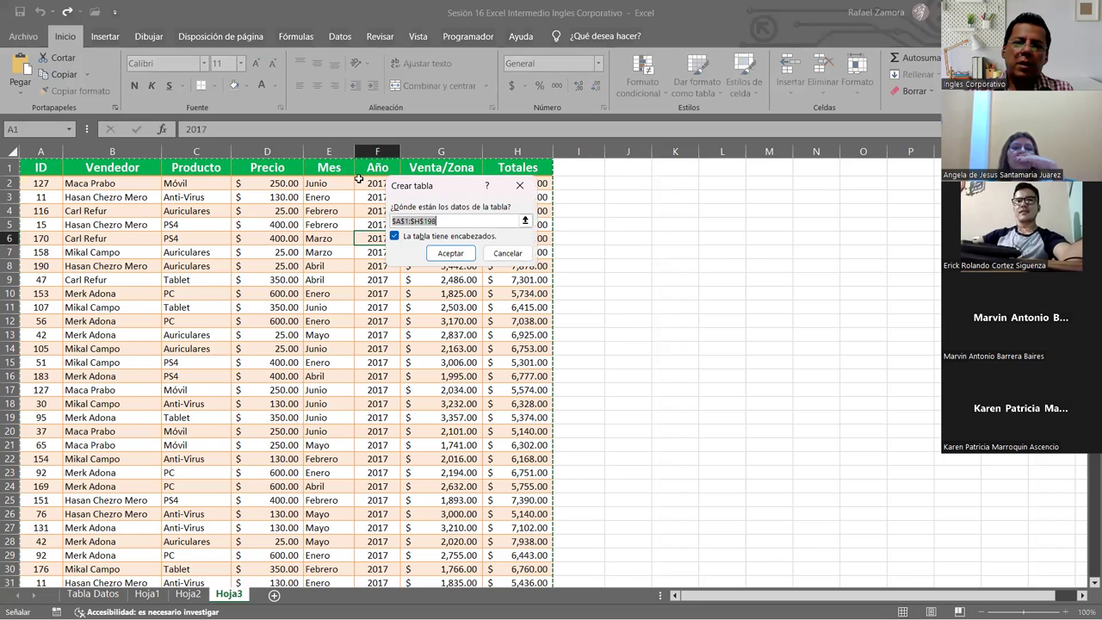
key("Escape")
left_click(280, 305)
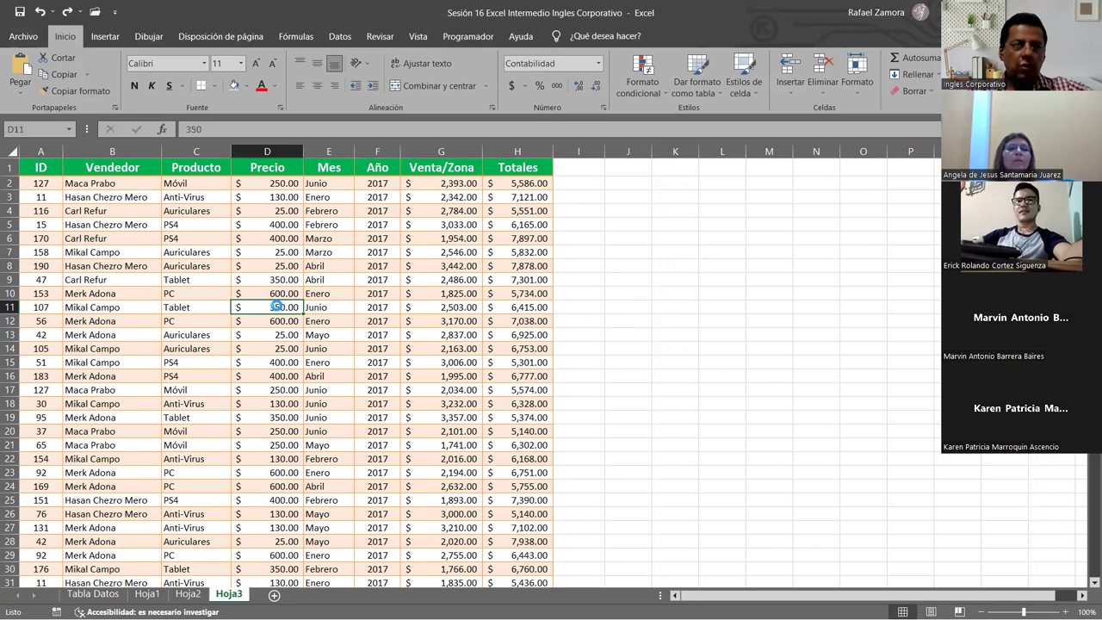
key("ctrl+t")
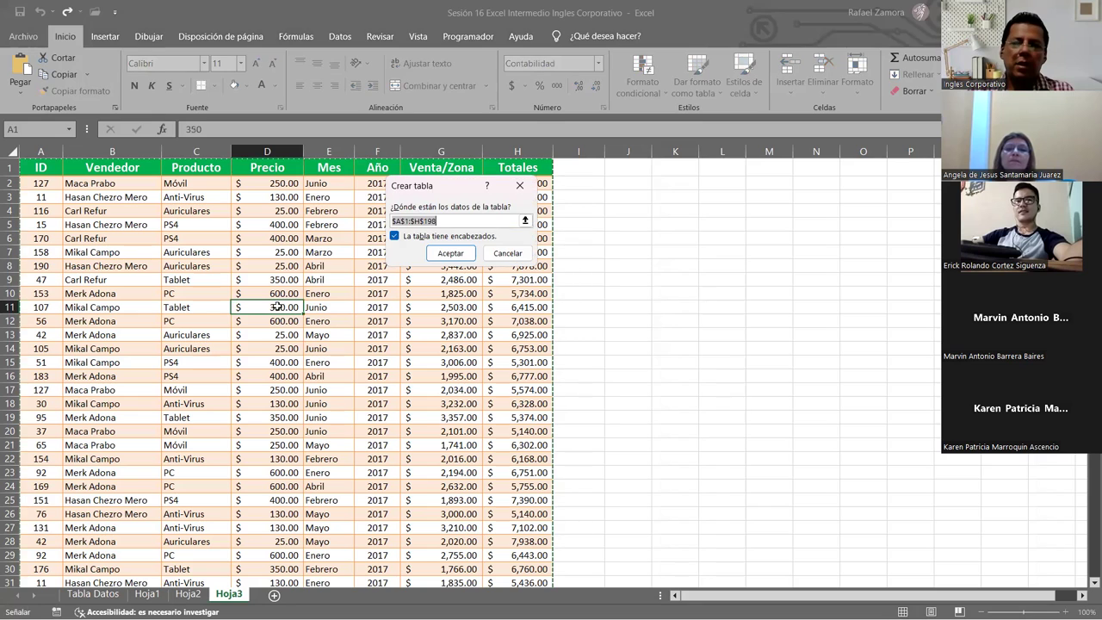
key("Escape")
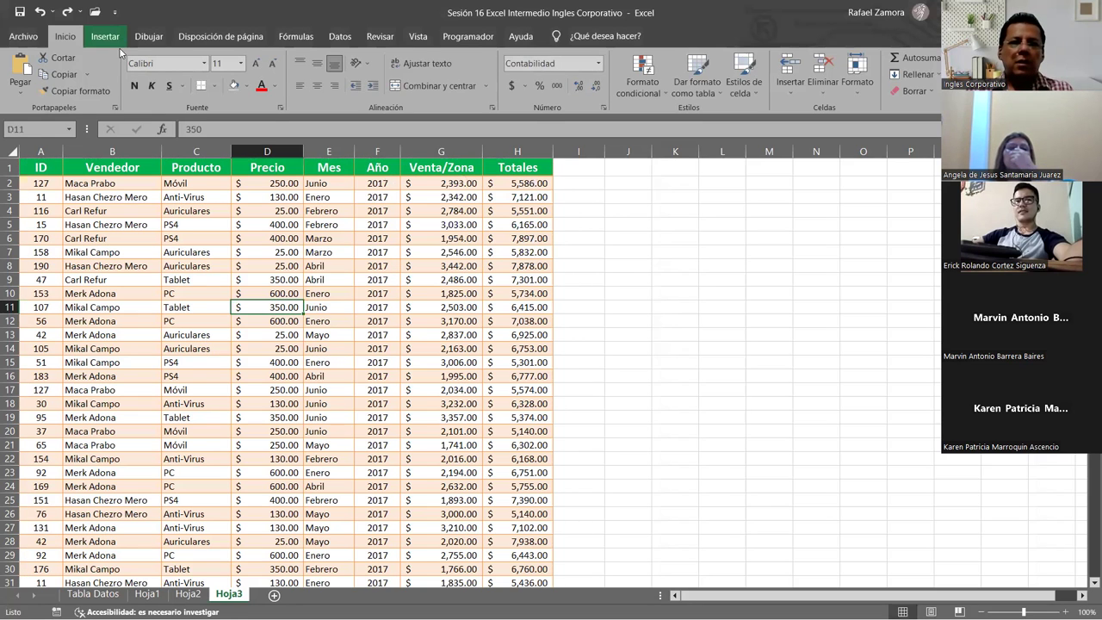
Open Insertar > Tabla and cancel it, leaving the data a plain range.
left_click(108, 36)
left_click(134, 82)
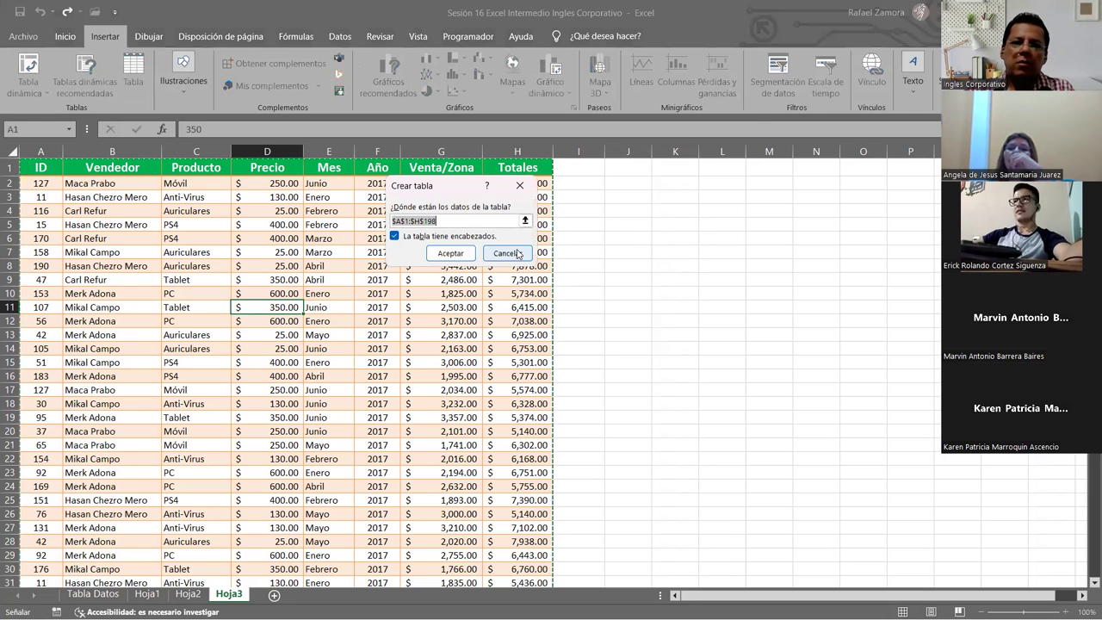
key("Escape")
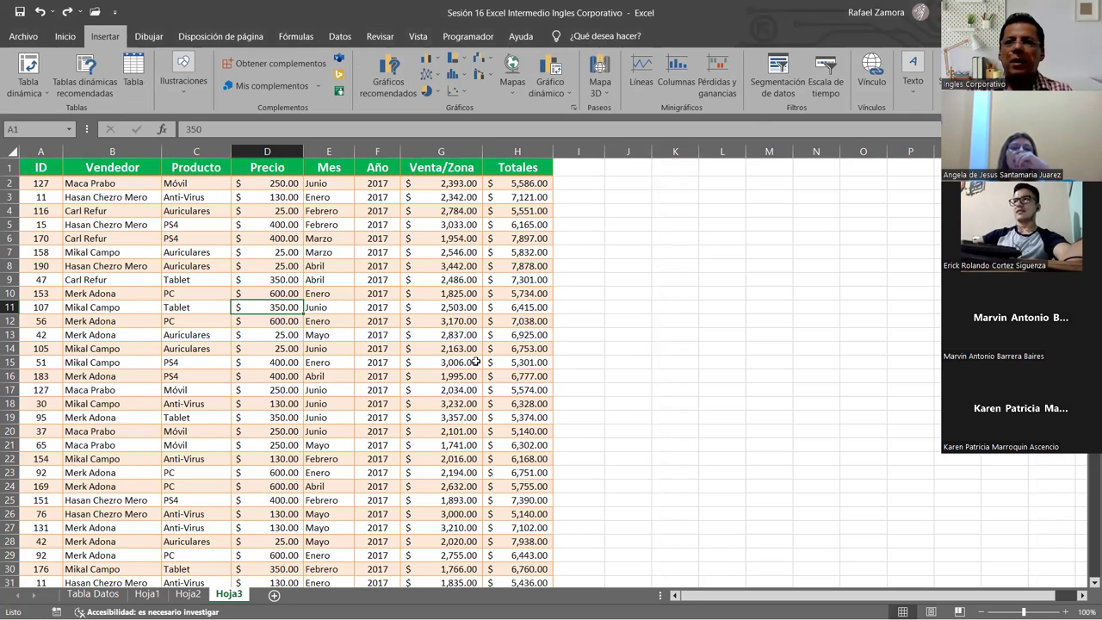
left_click(476, 362)
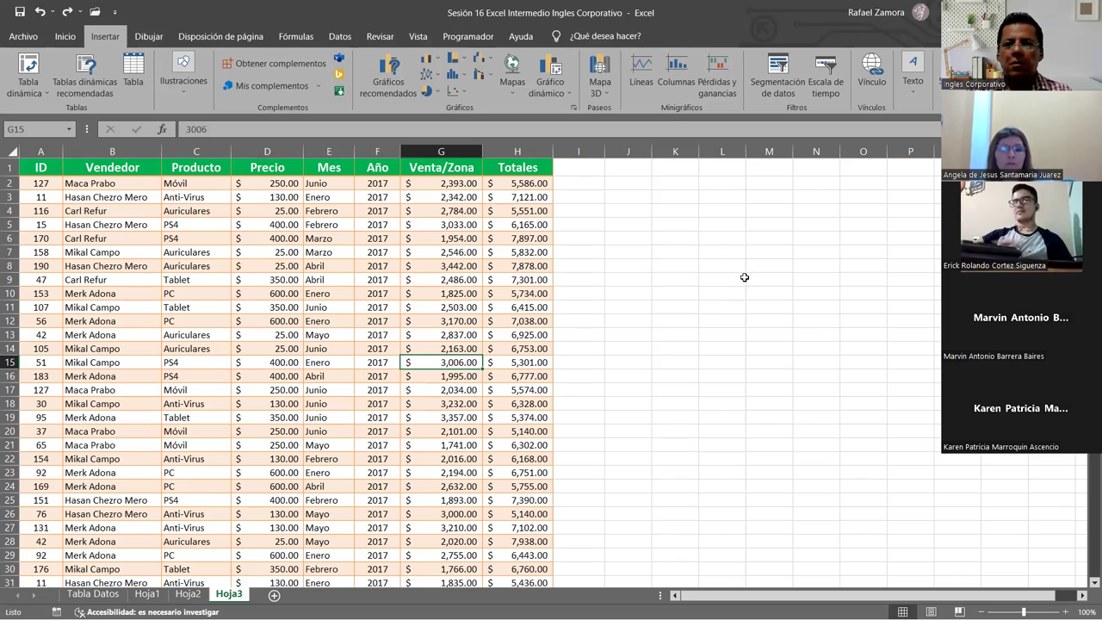
left_click(656, 252)
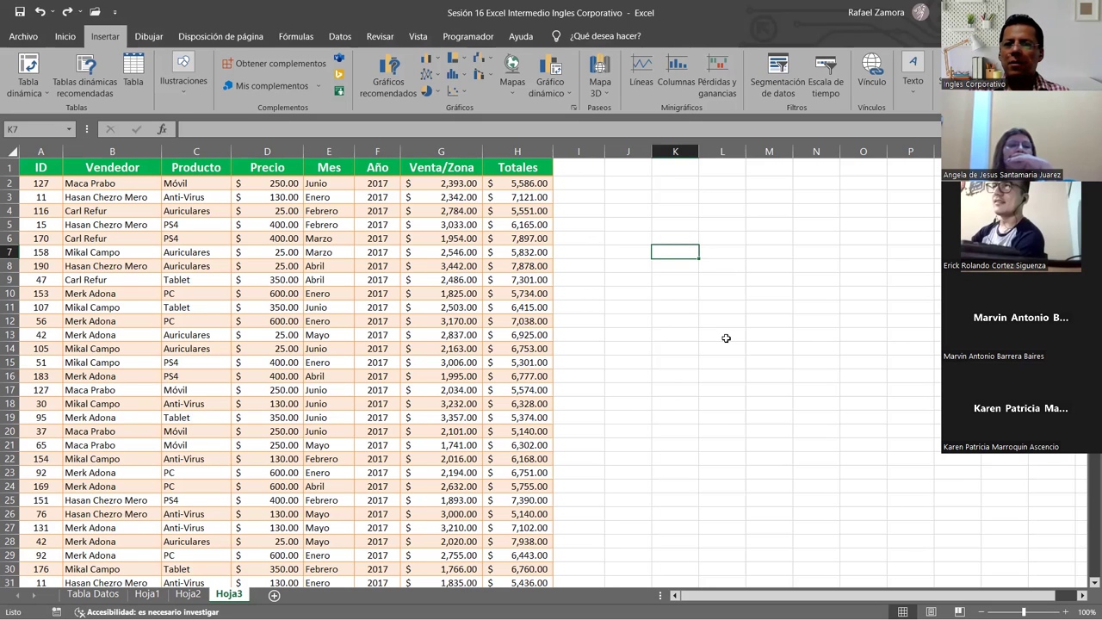
left_click(765, 441)
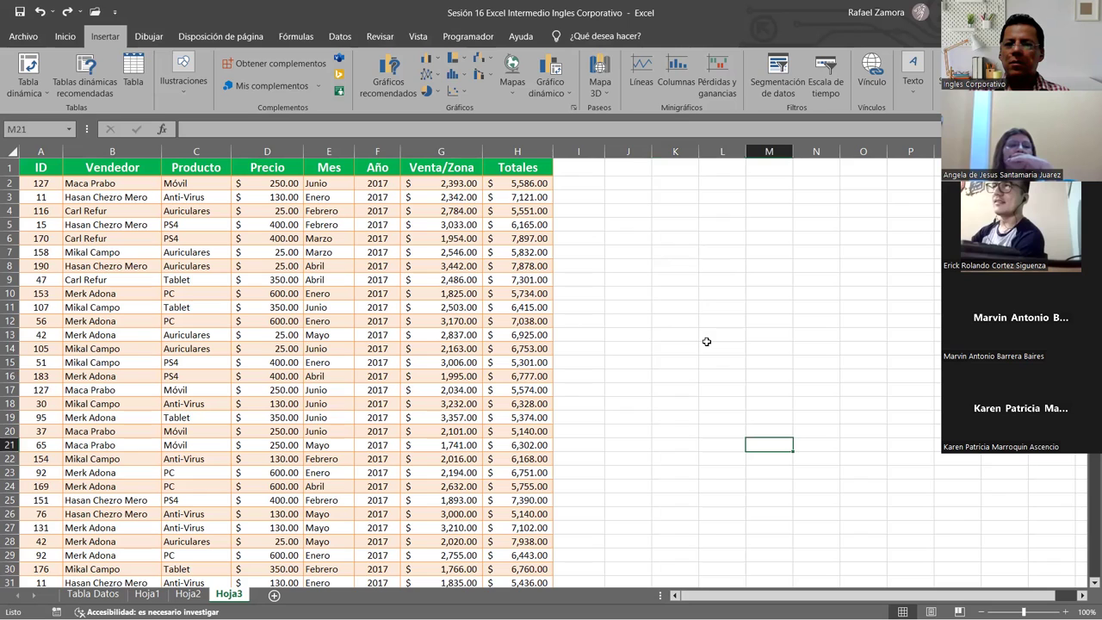
left_click(706, 342)
left_click(643, 293)
left_click(727, 295)
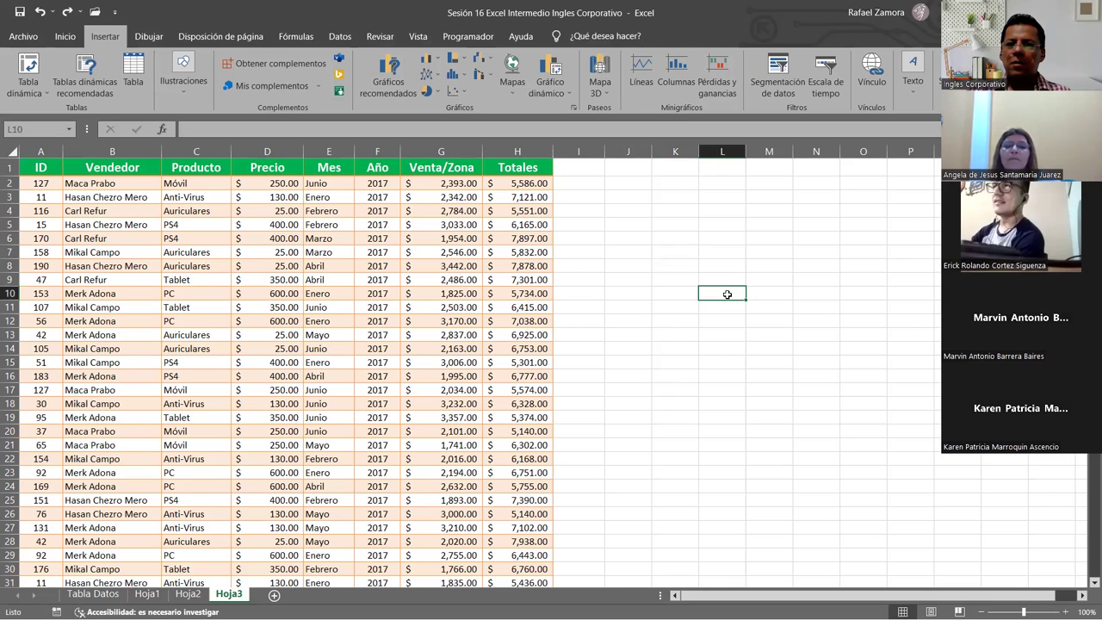
left_click(705, 363)
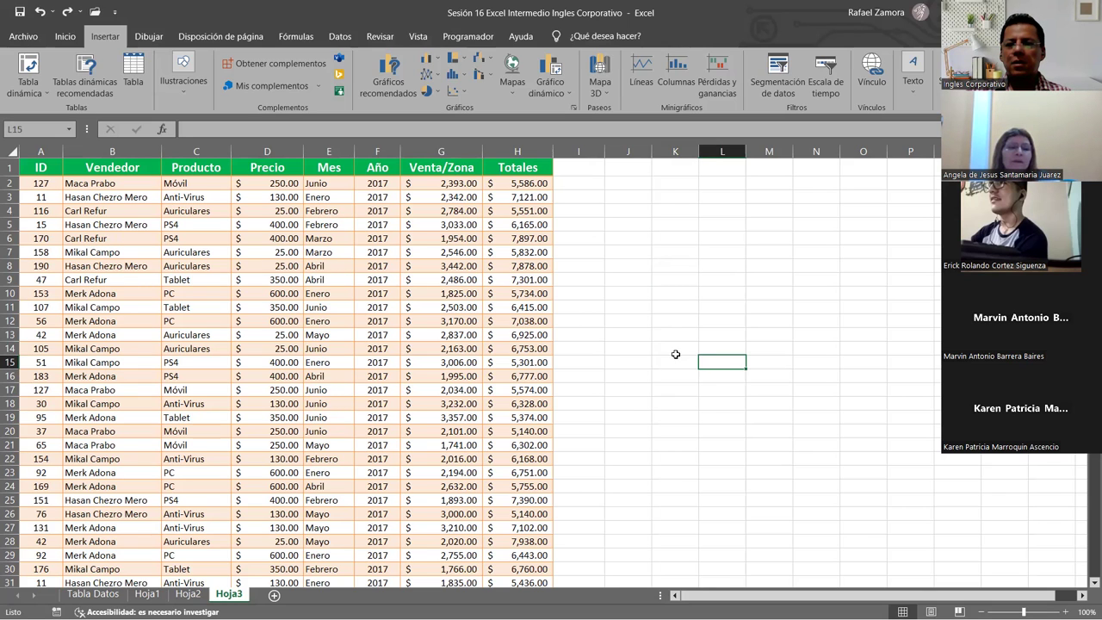
left_click(704, 275)
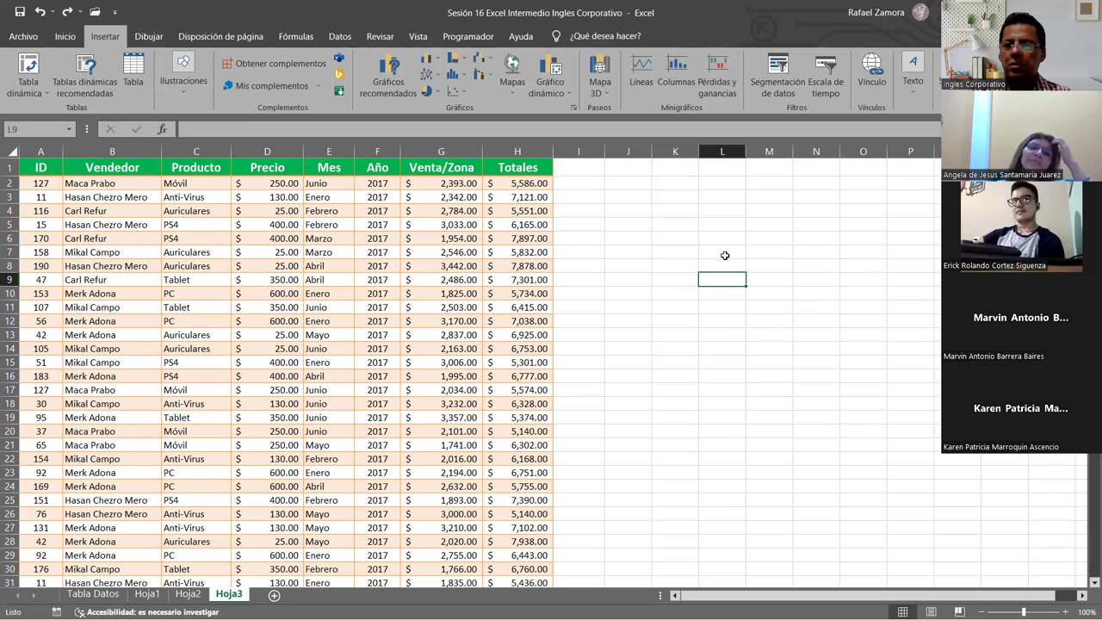
left_click(820, 346)
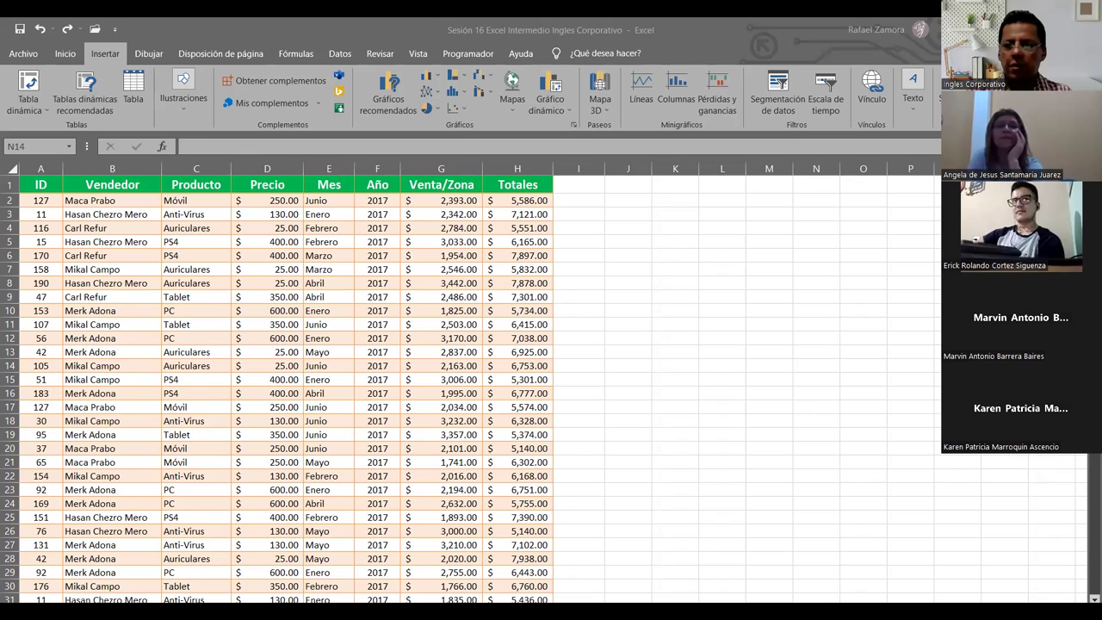
left_click(838, 402)
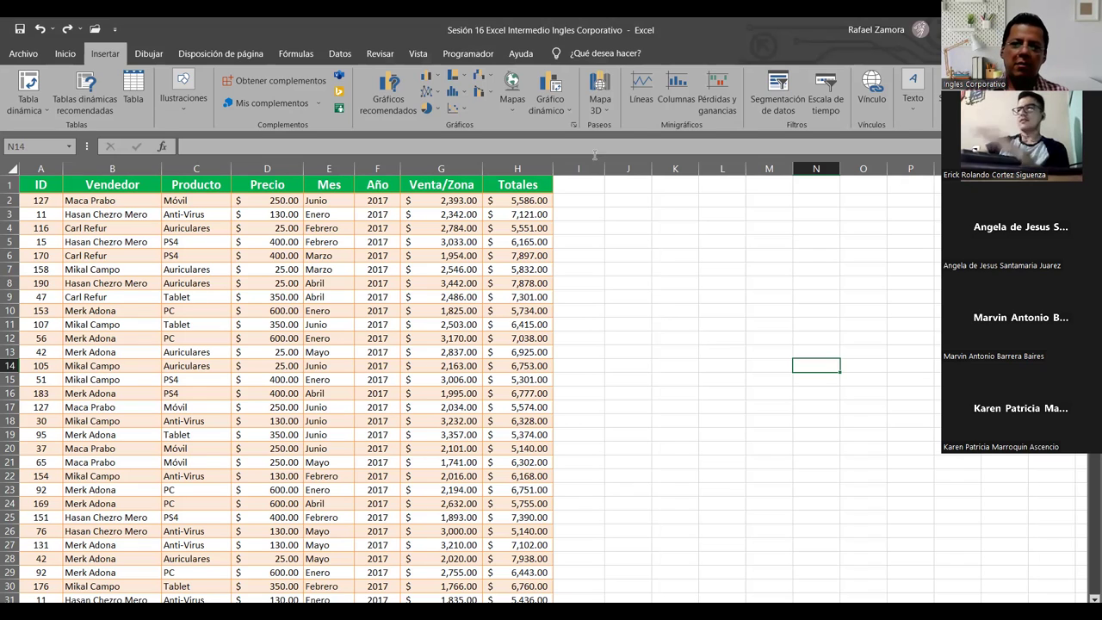
left_click(684, 182)
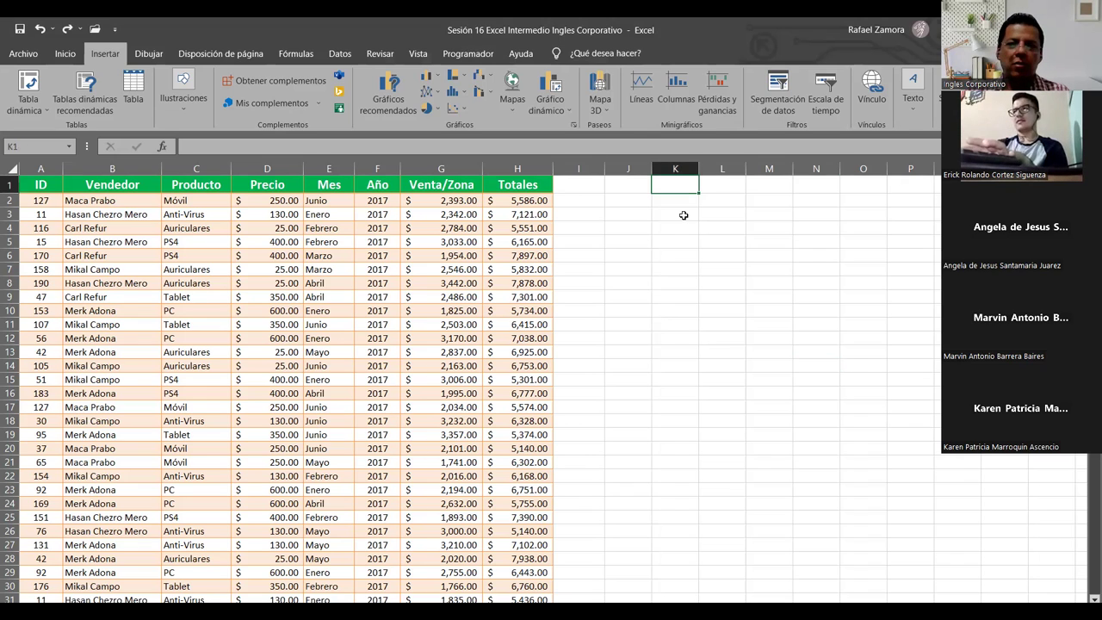
key("ctrl+b")
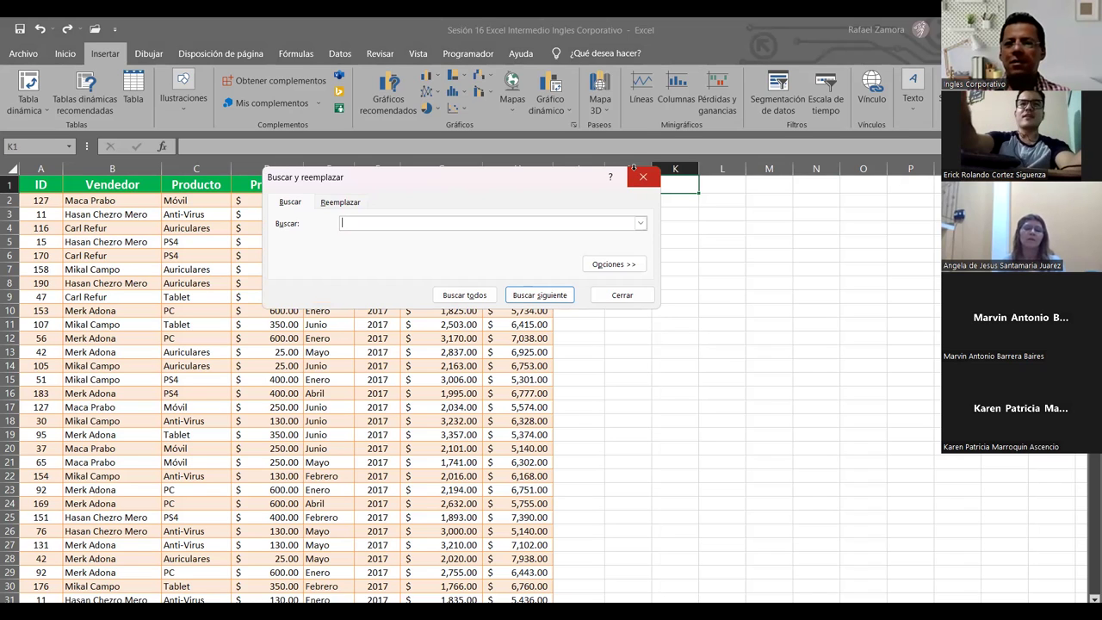
key("Escape")
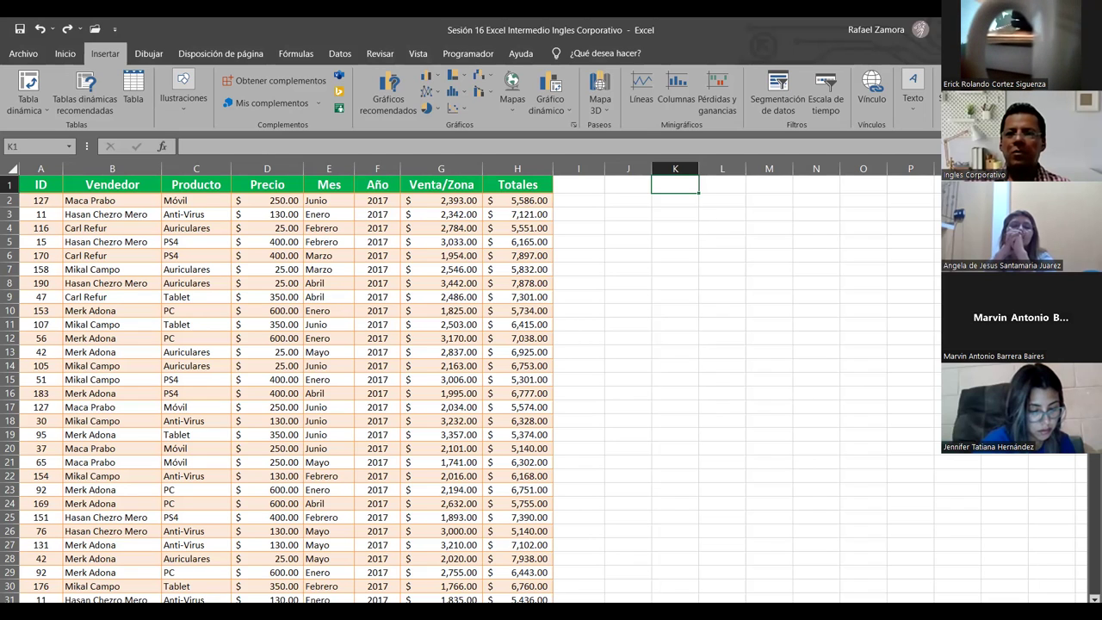
Select cells N16, M5, I12 and H7 on Hoja3, then switch to Hoja1.
left_click(798, 389)
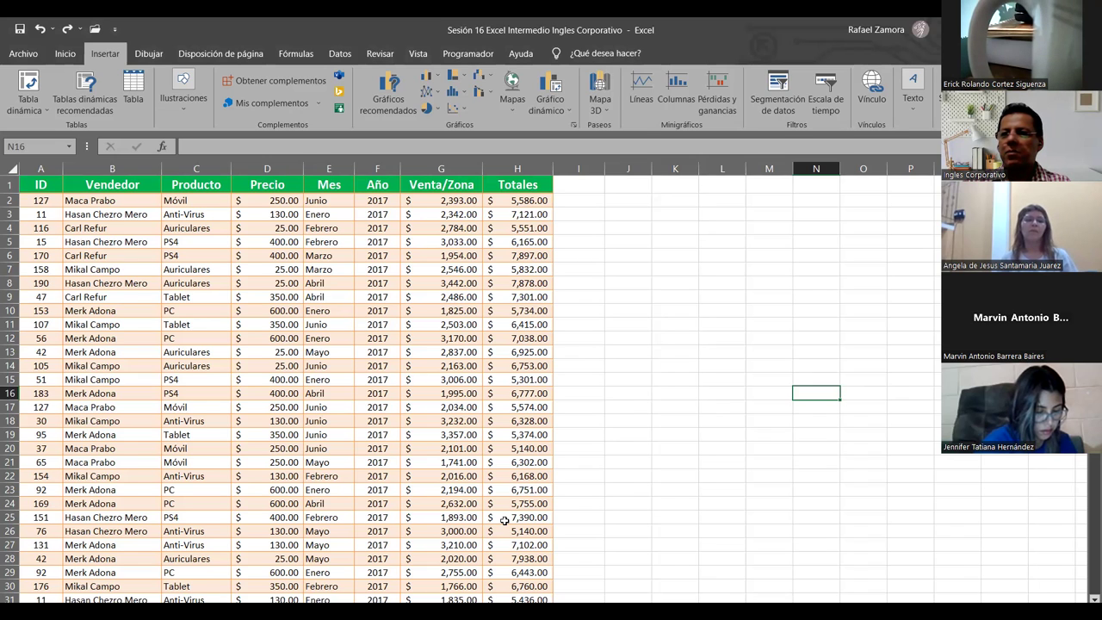
left_click(775, 242)
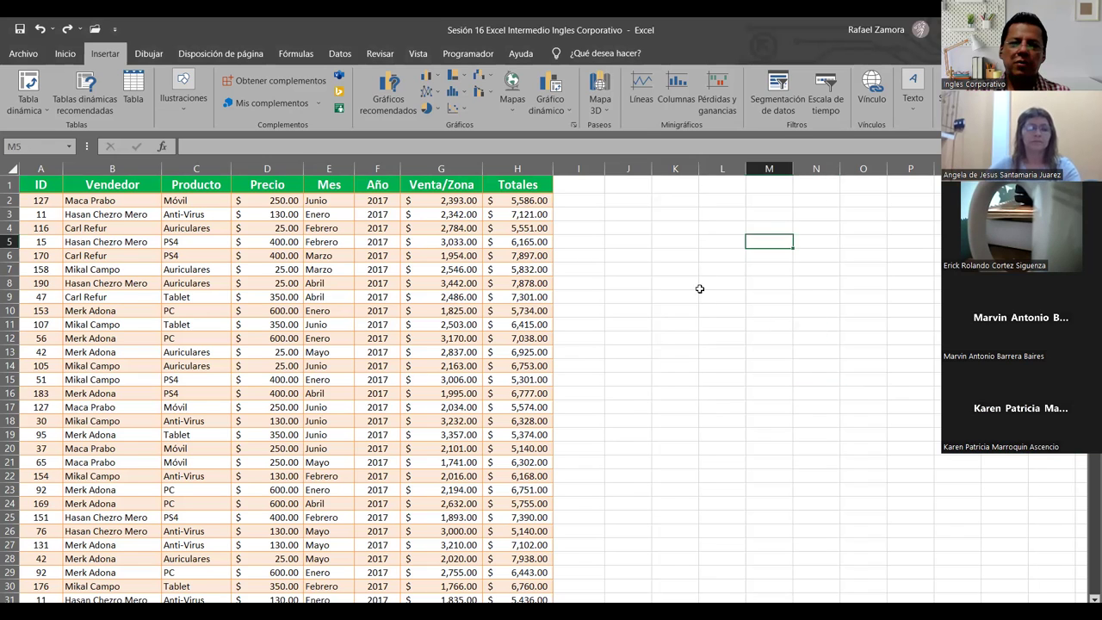
left_click(560, 337)
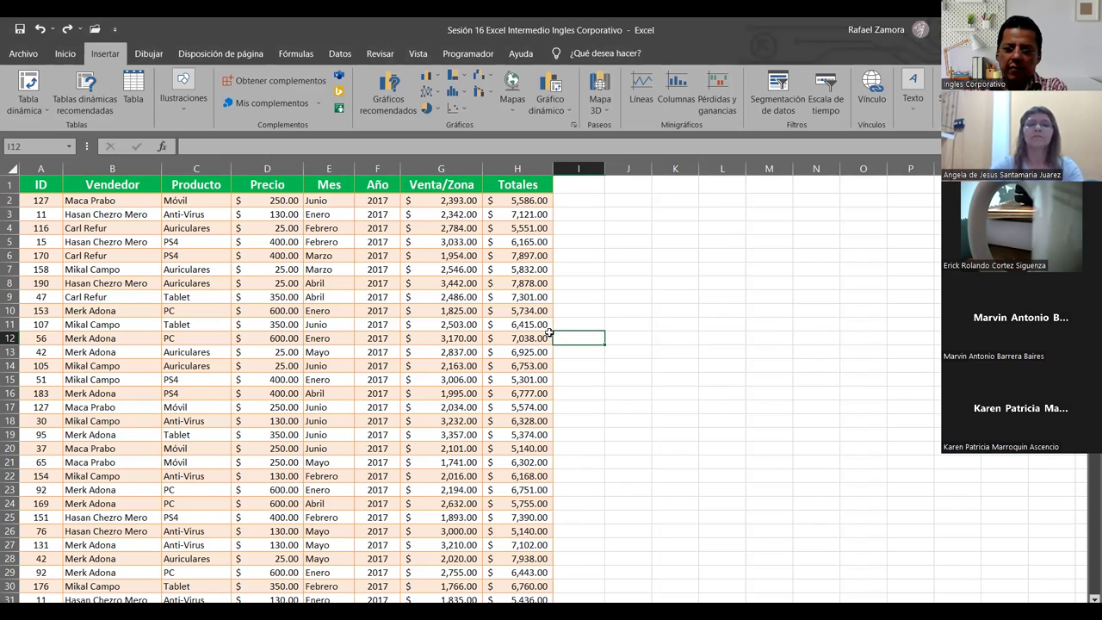
left_click(500, 268)
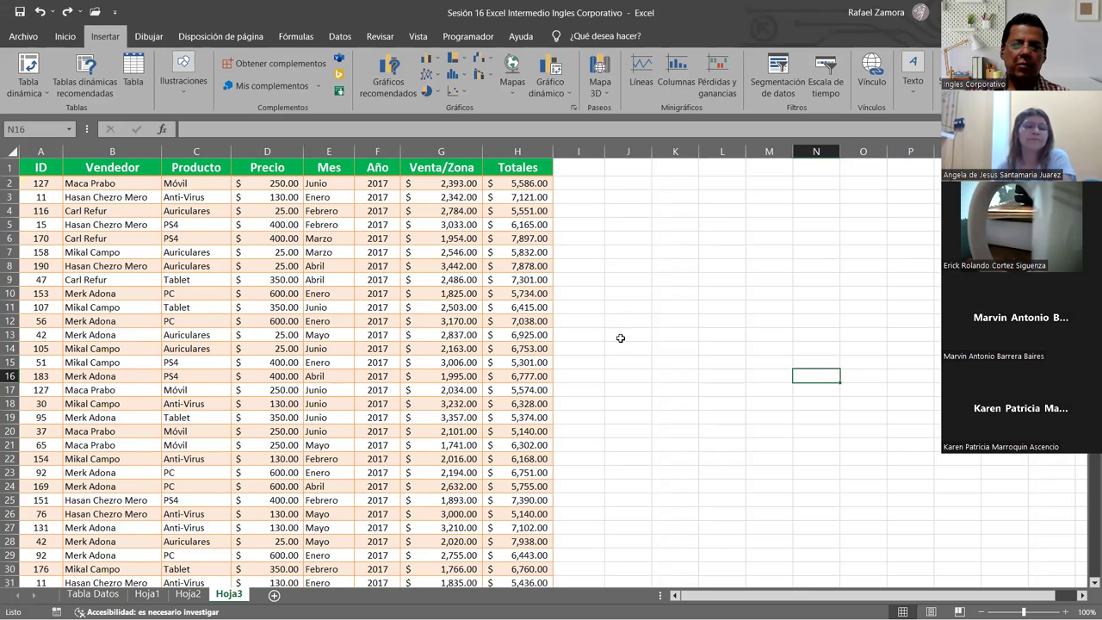
left_click(145, 595)
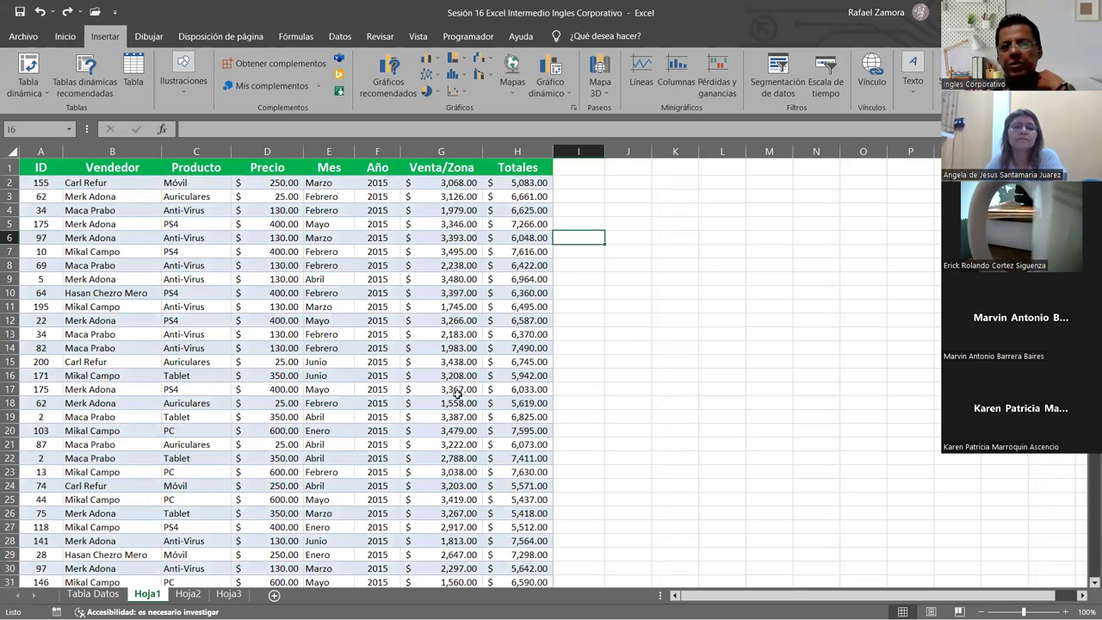
Enter the month label 'Febrero' in cell J5 beside the 2015 sales table.
left_click(687, 248)
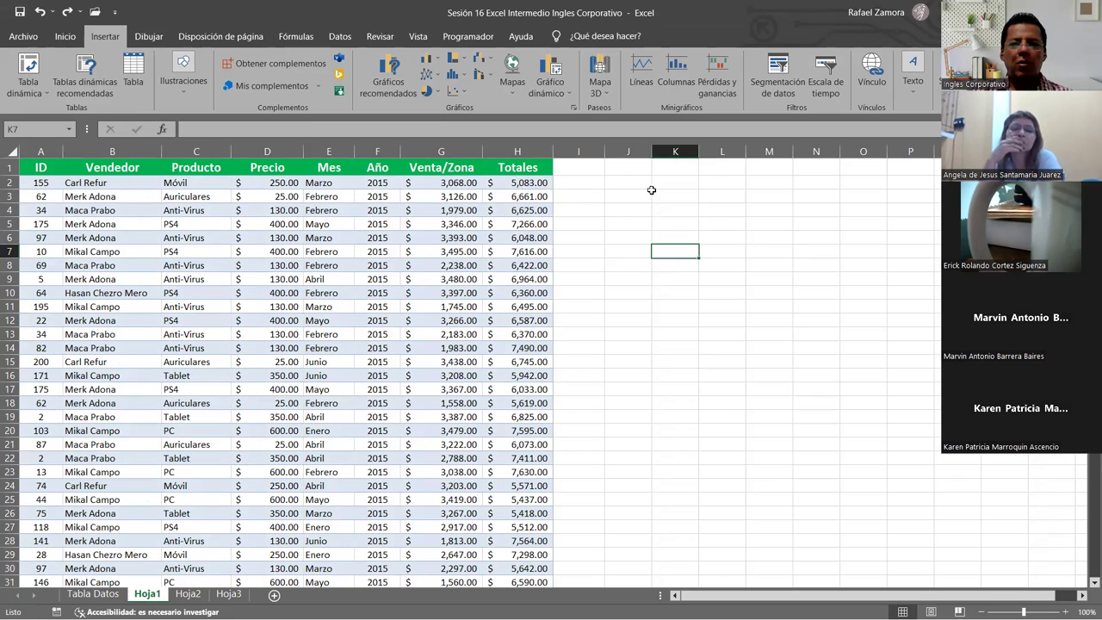
left_click(522, 225)
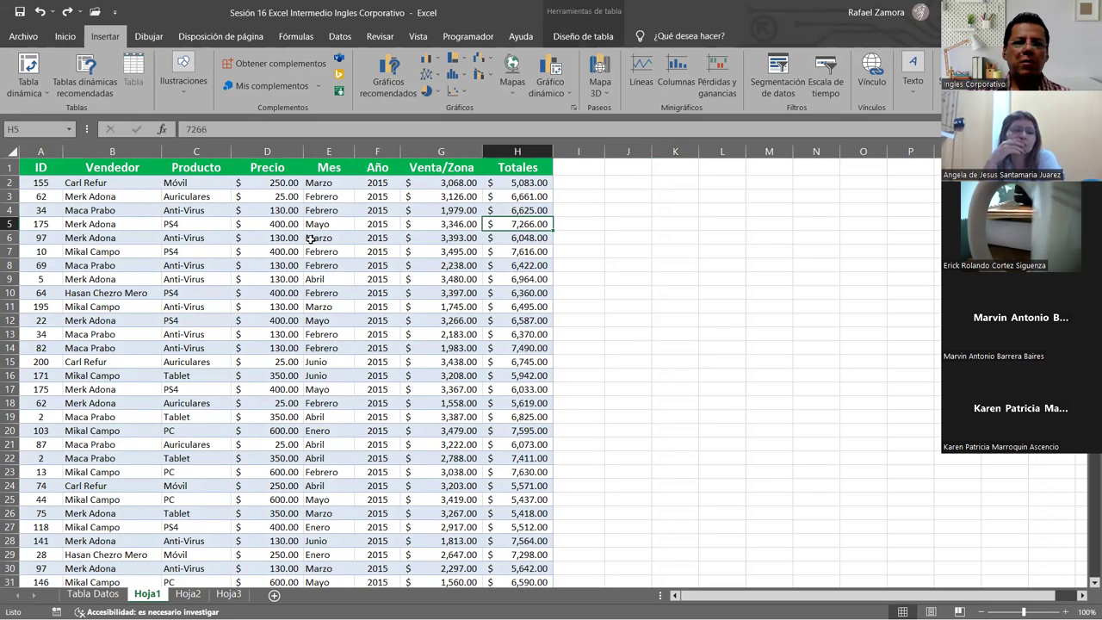
left_click(626, 196)
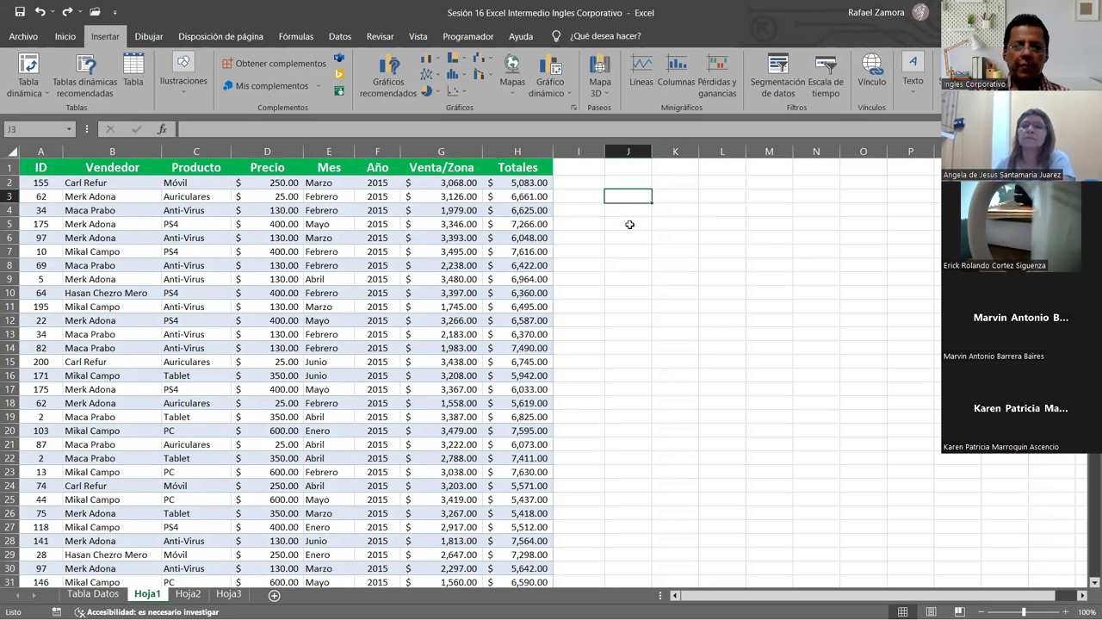
key("Down")
key("Down")
type("Fe")
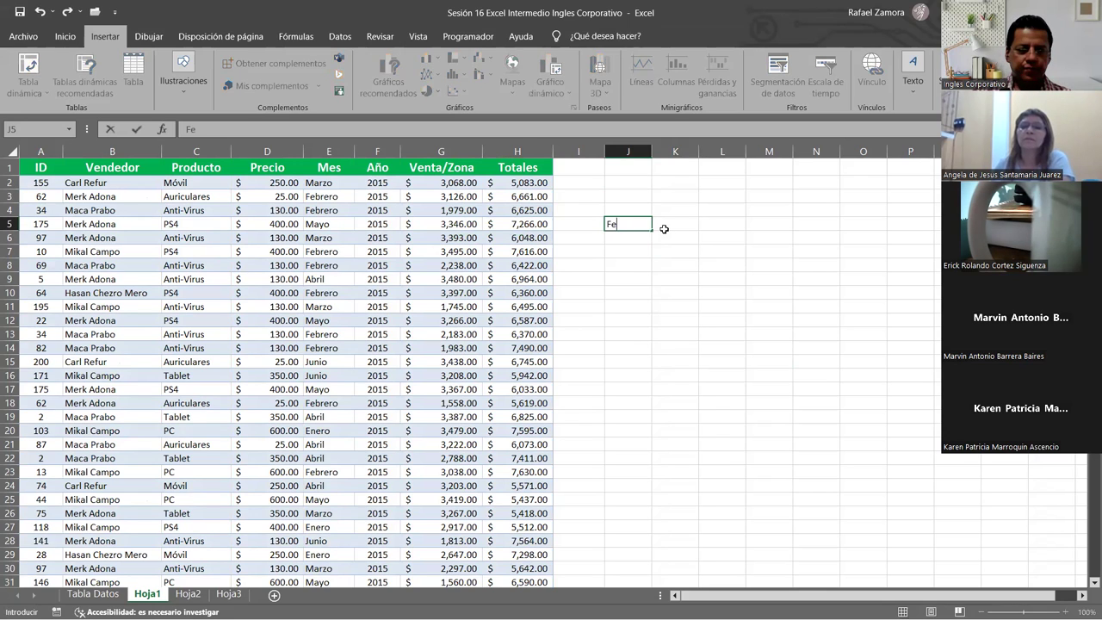
type("br")
type("bre")
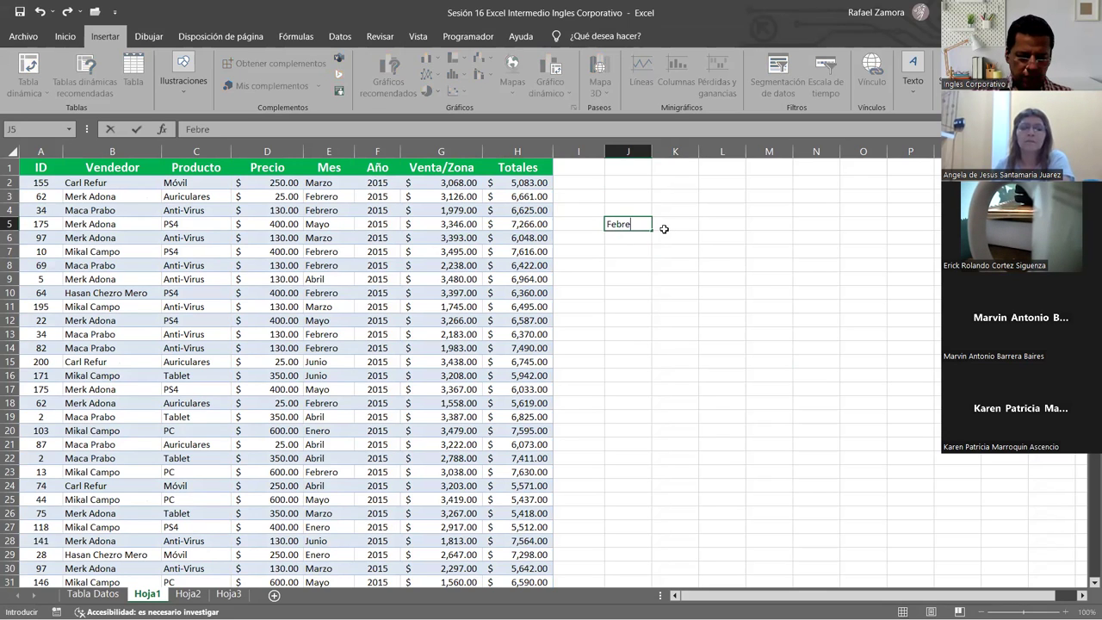
type("ro")
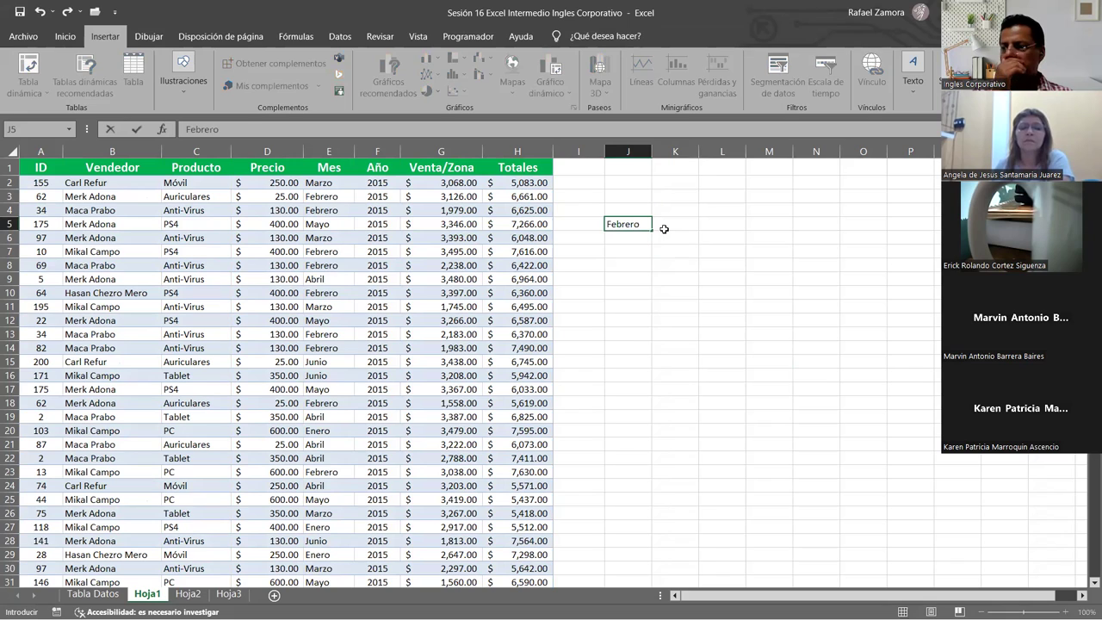
key("Return")
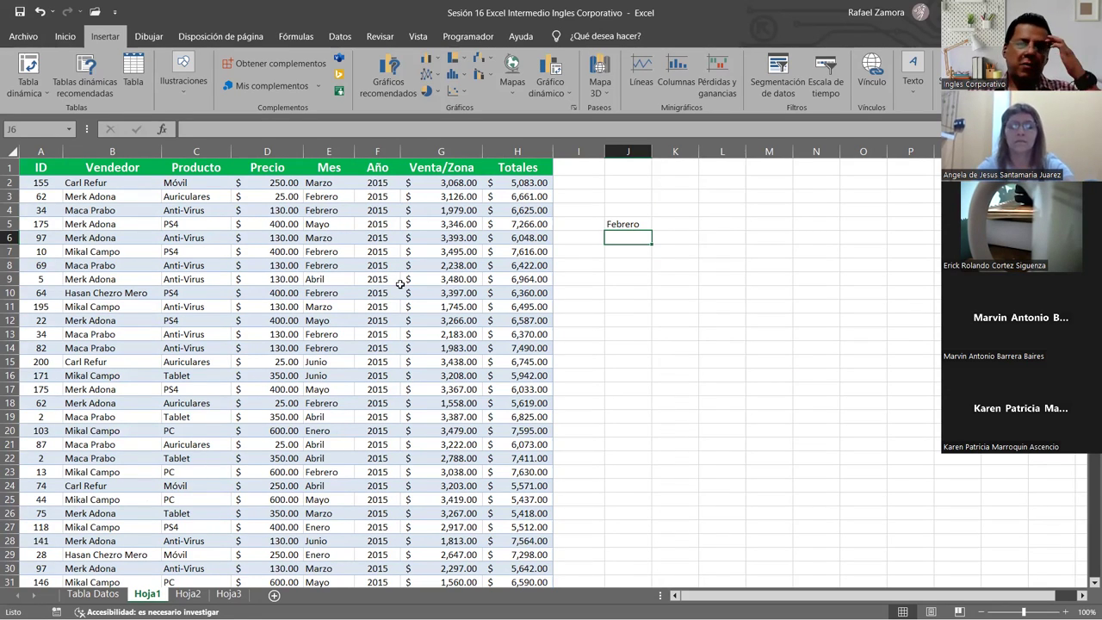
left_click(327, 250)
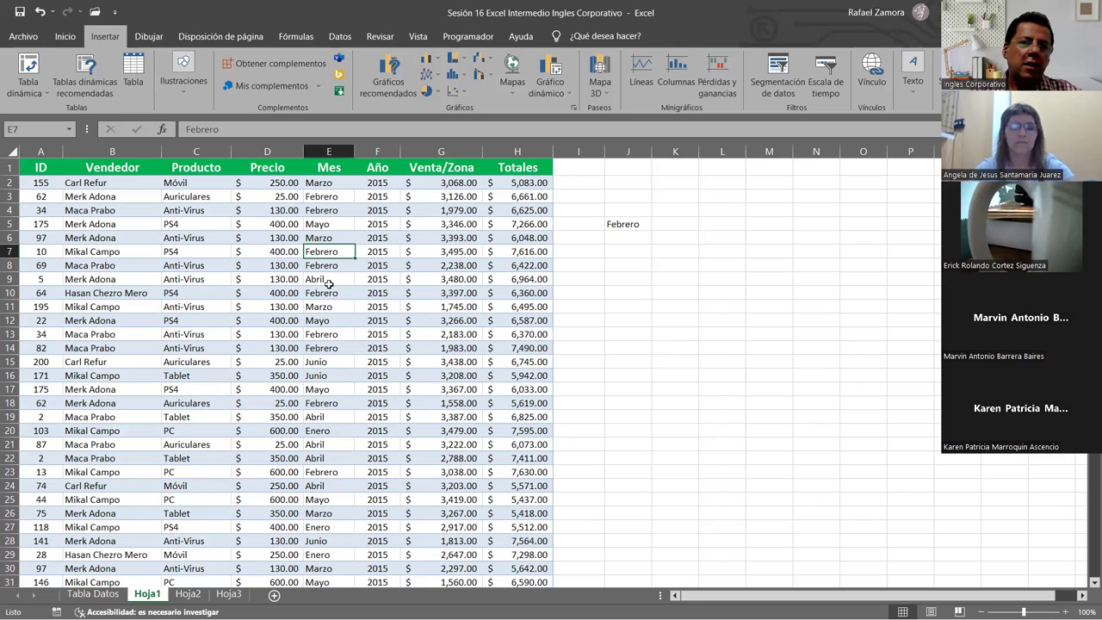
Enable filters from Datos and filter Mes to Febrero, showing 20 of 99 records.
left_click(340, 36)
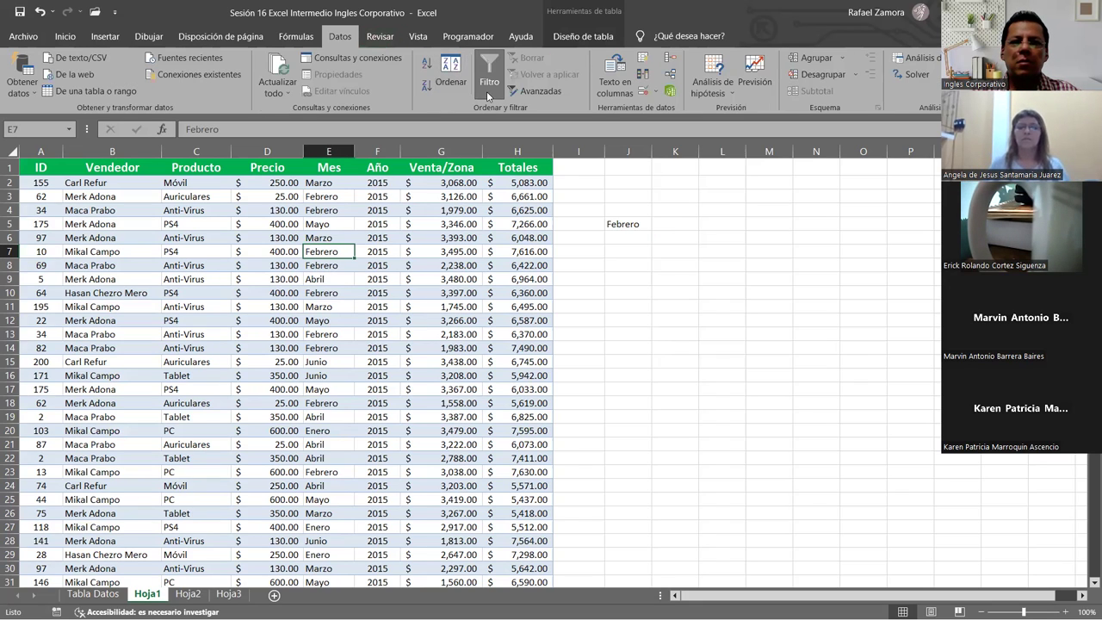
key("ctrl+shift+l")
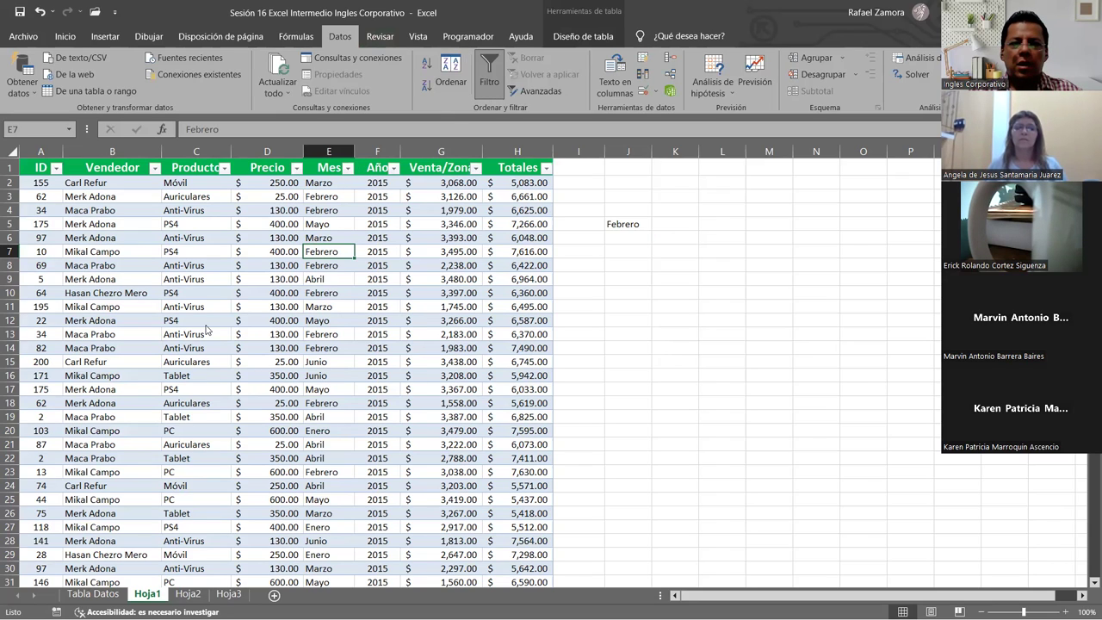
key("alt+Down")
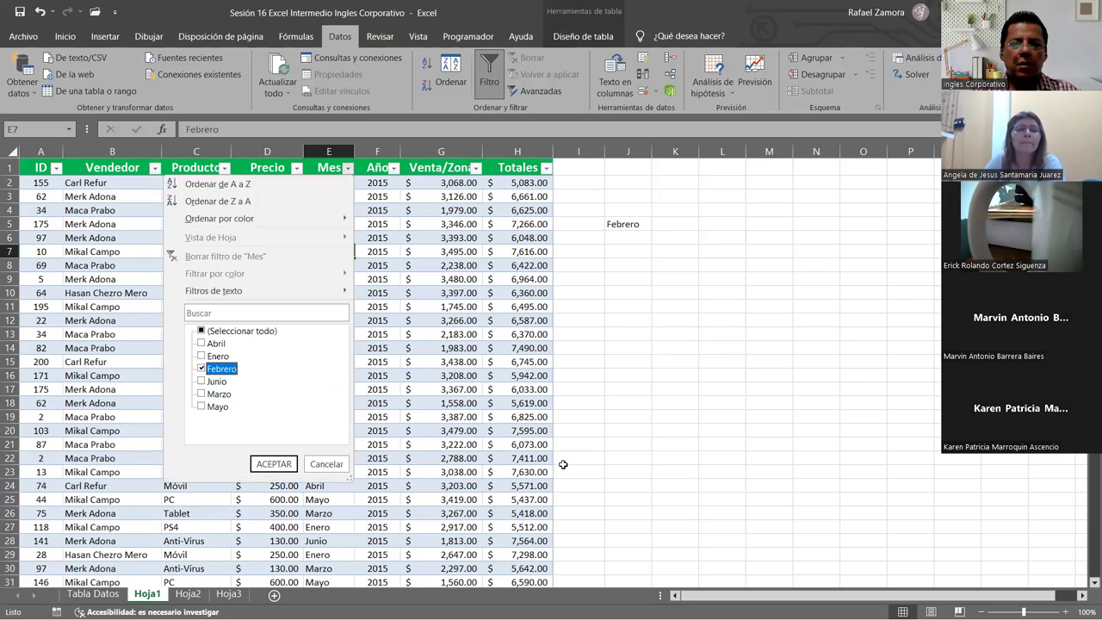
key("Return")
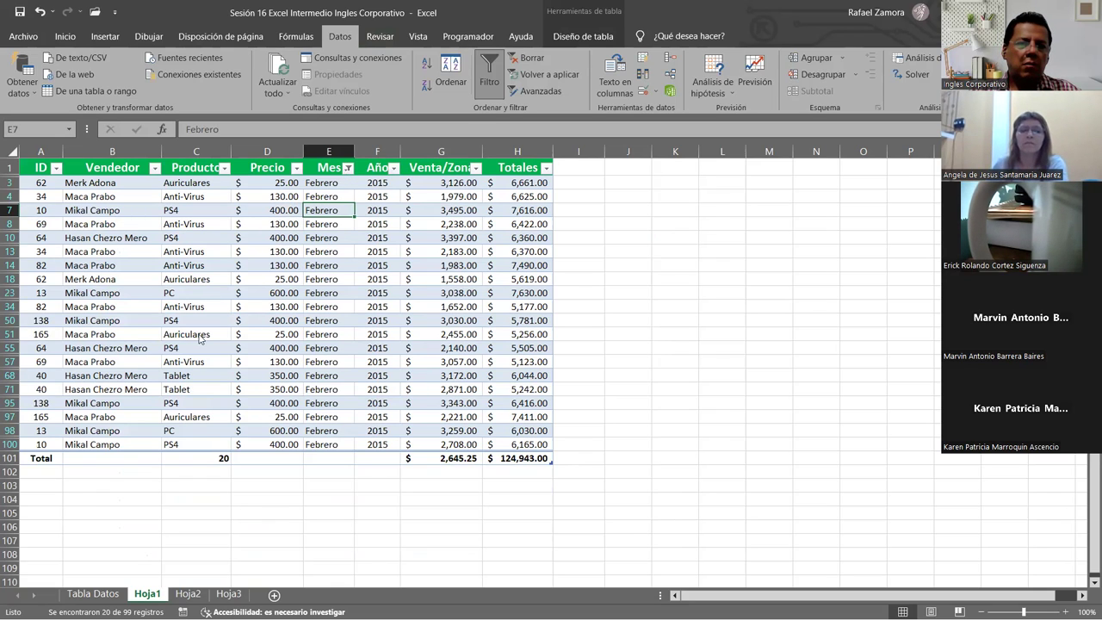
Clear the Mes filter and filter Producto to show only PC.
key("alt+Down")
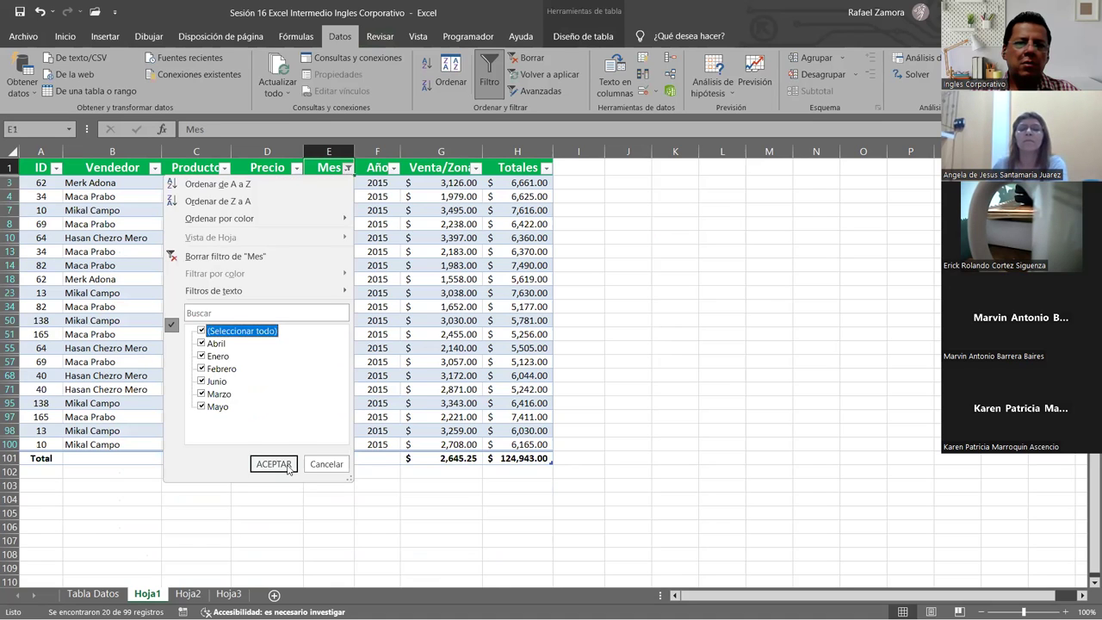
key("Return")
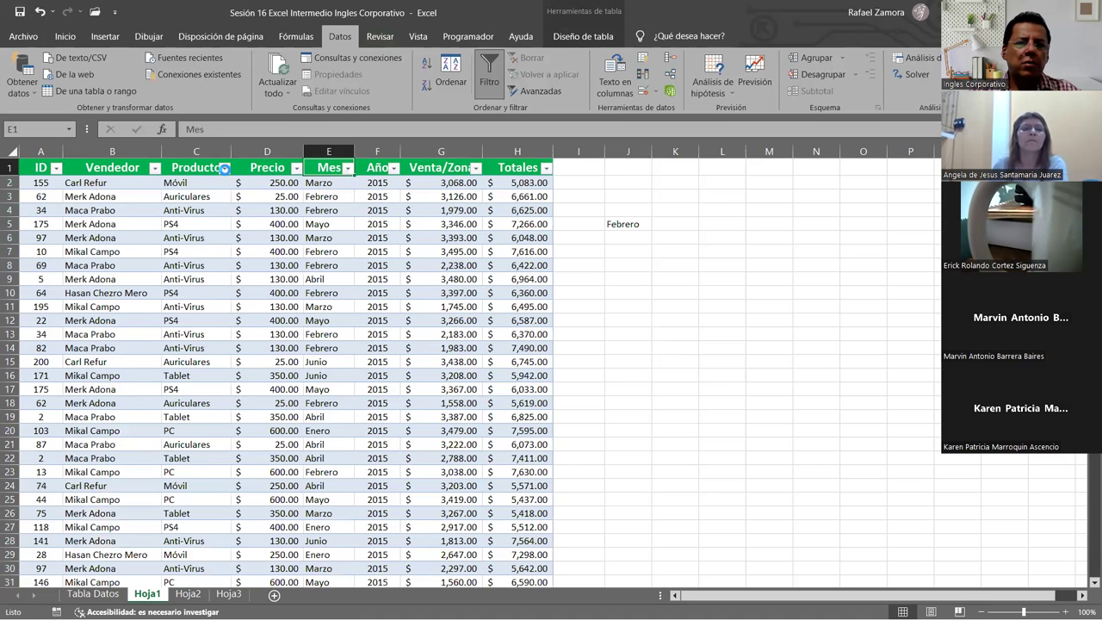
left_click(224, 169)
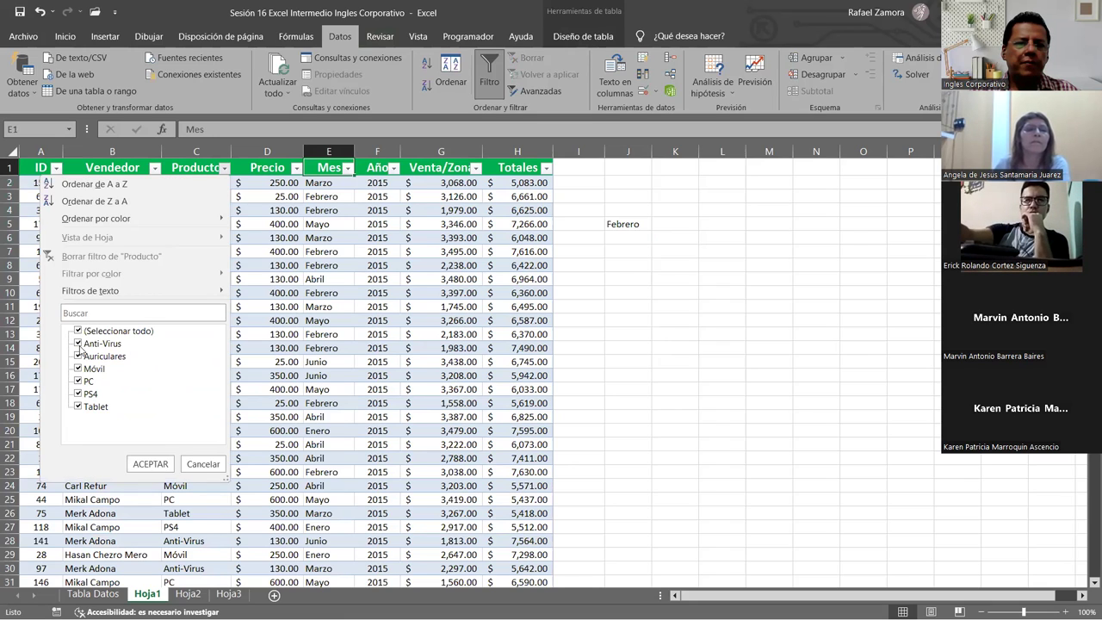
left_click(77, 331)
left_click(77, 381)
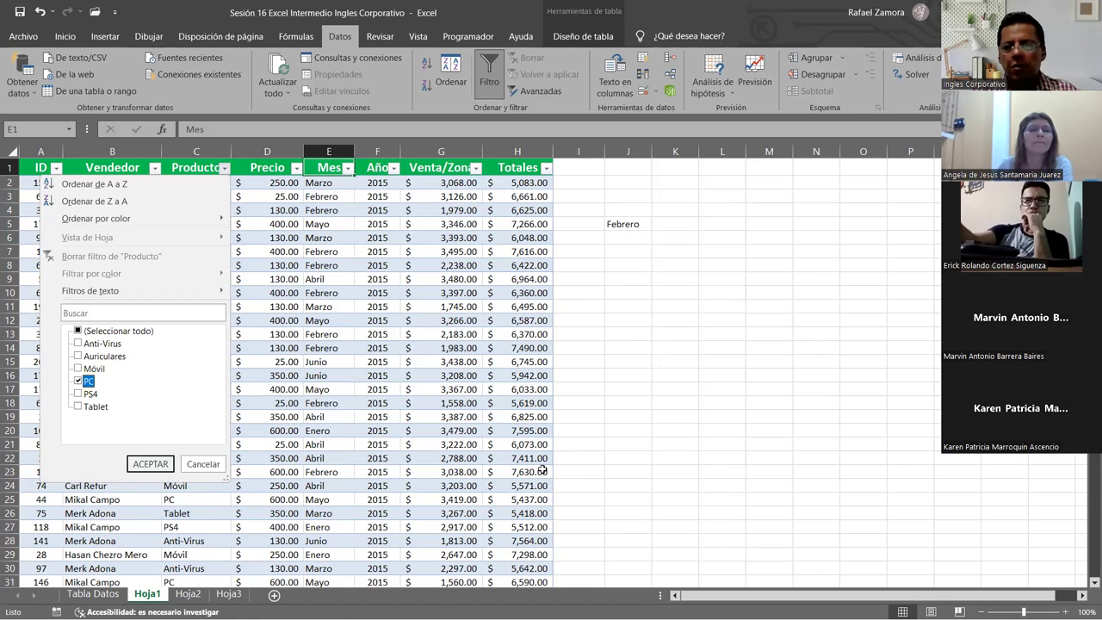
key("Return")
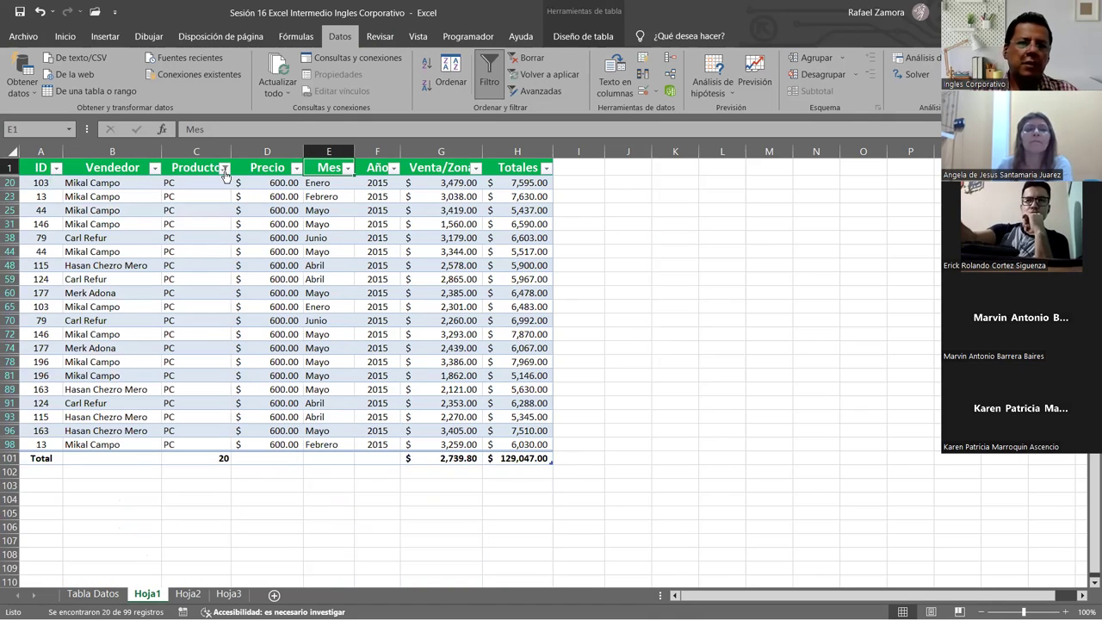
Clear the Producto filter by reselecting all products.
left_click(224, 169)
left_click(101, 334)
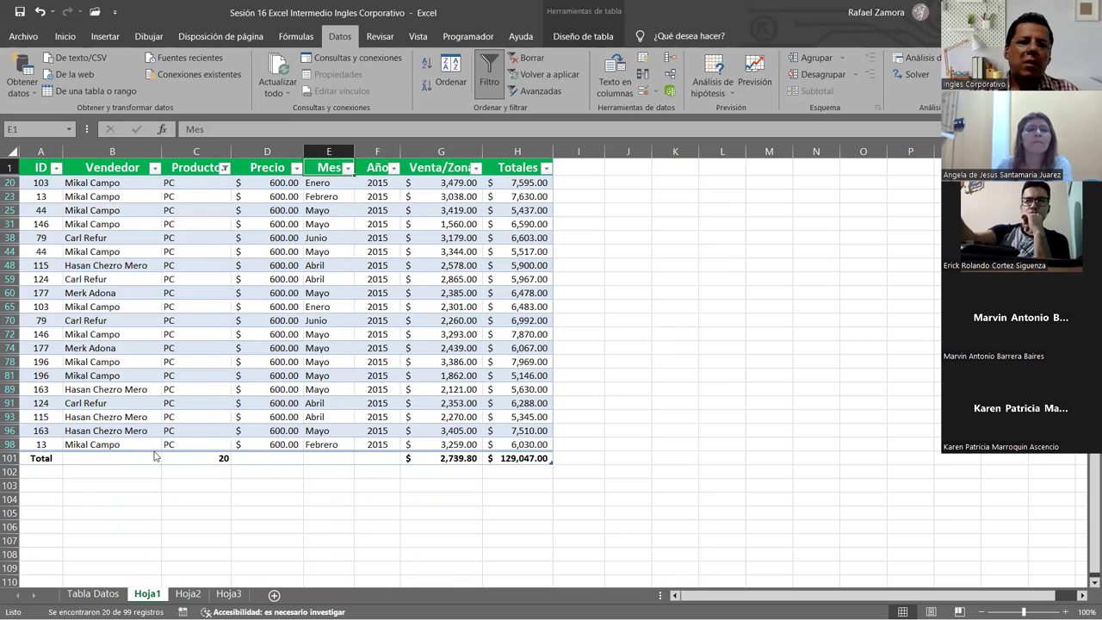
left_click(149, 465)
left_click(579, 348)
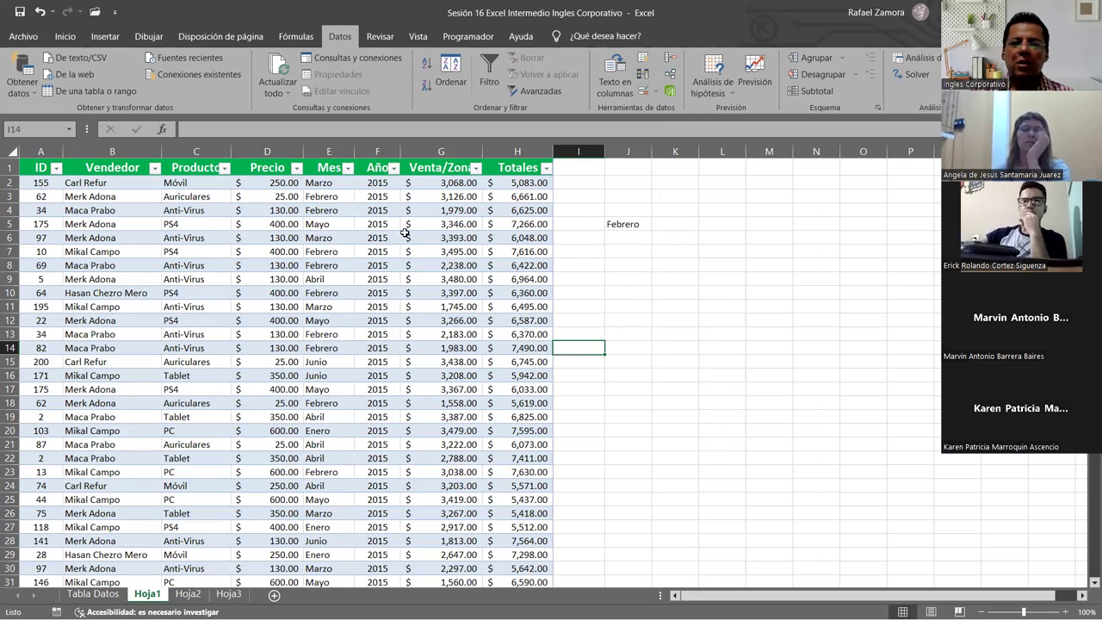
left_click(640, 236)
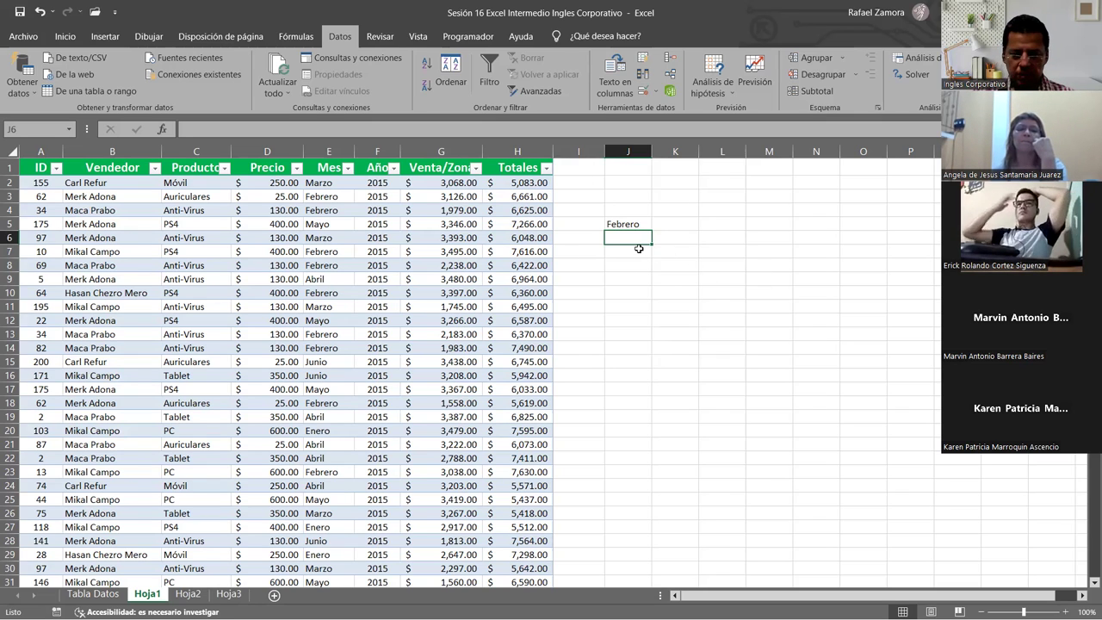
type("=")
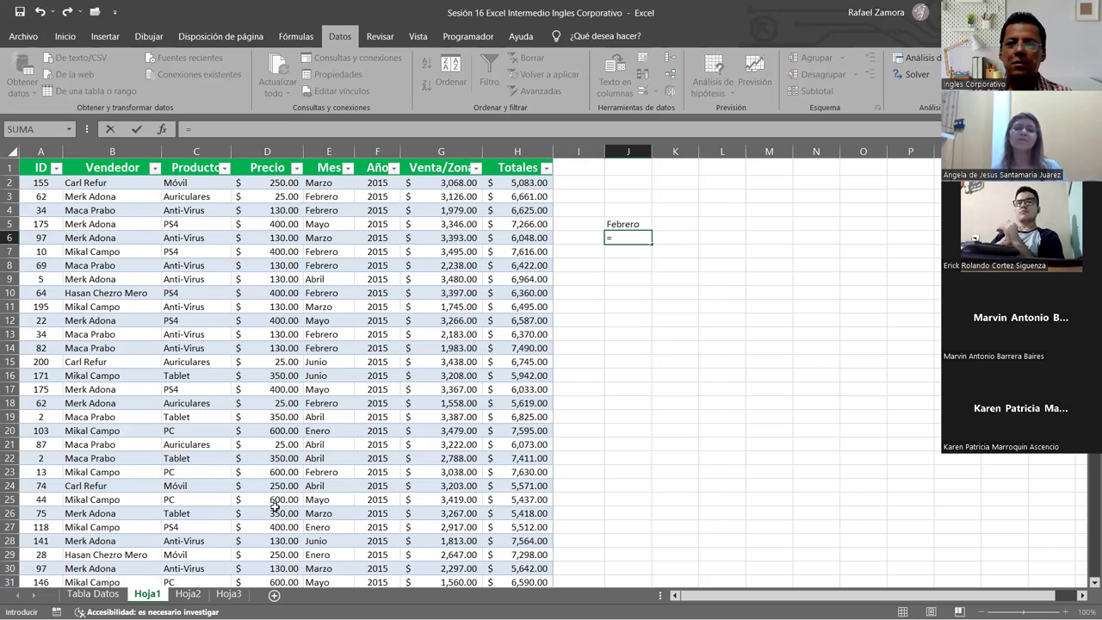
key("alt+Tab")
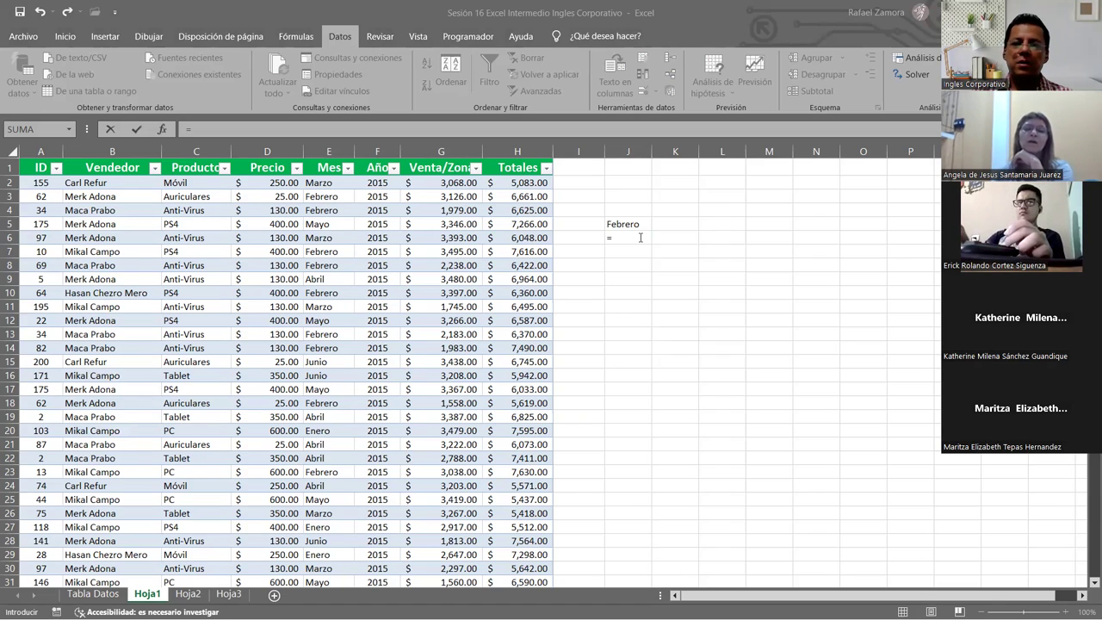
type("SUMAR.SI(")
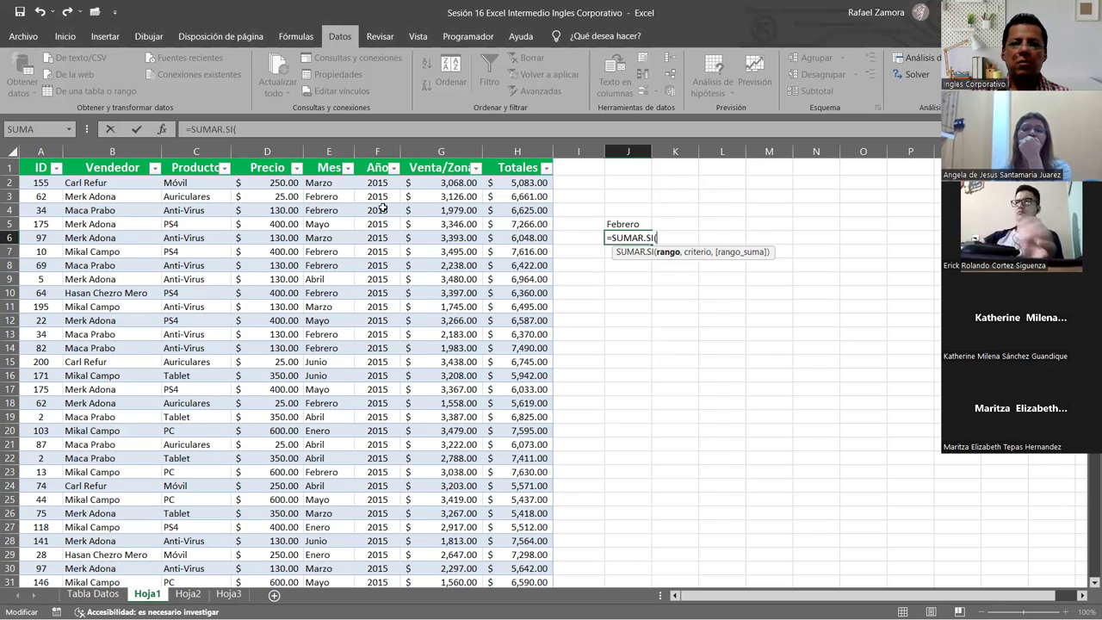
left_click(325, 183)
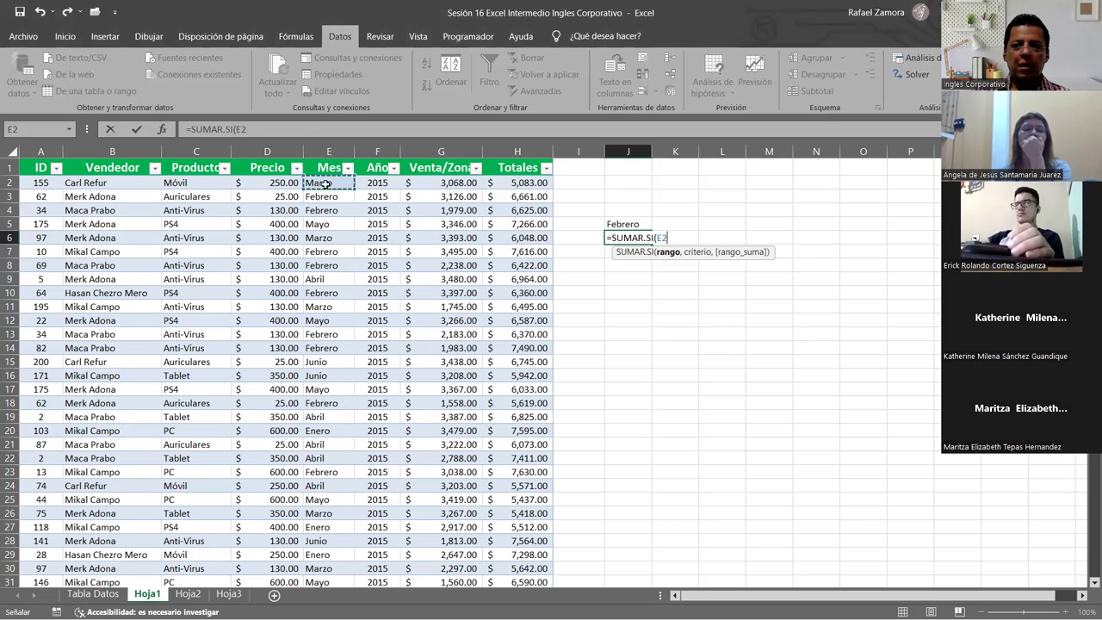
key("ctrl+shift+Down")
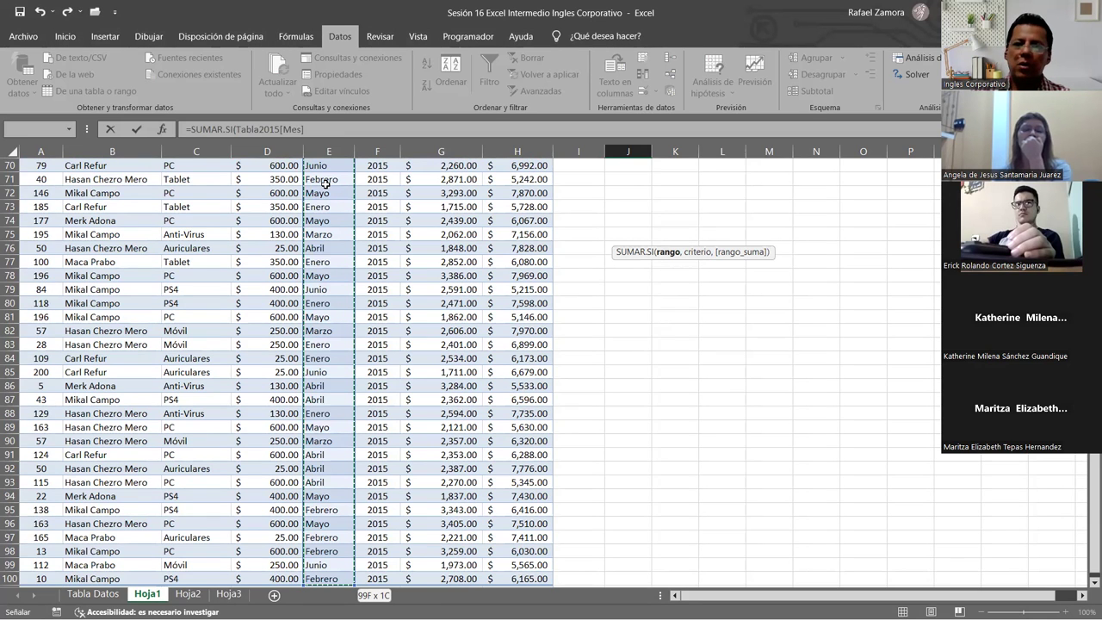
key("Escape")
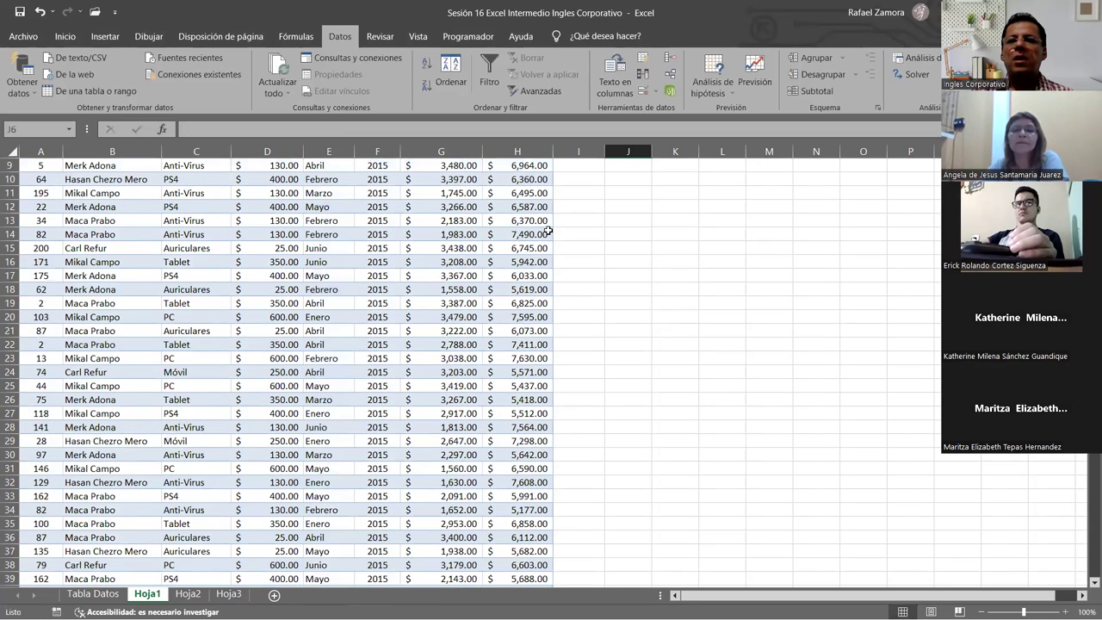
scroll(548, 231, "up", 3)
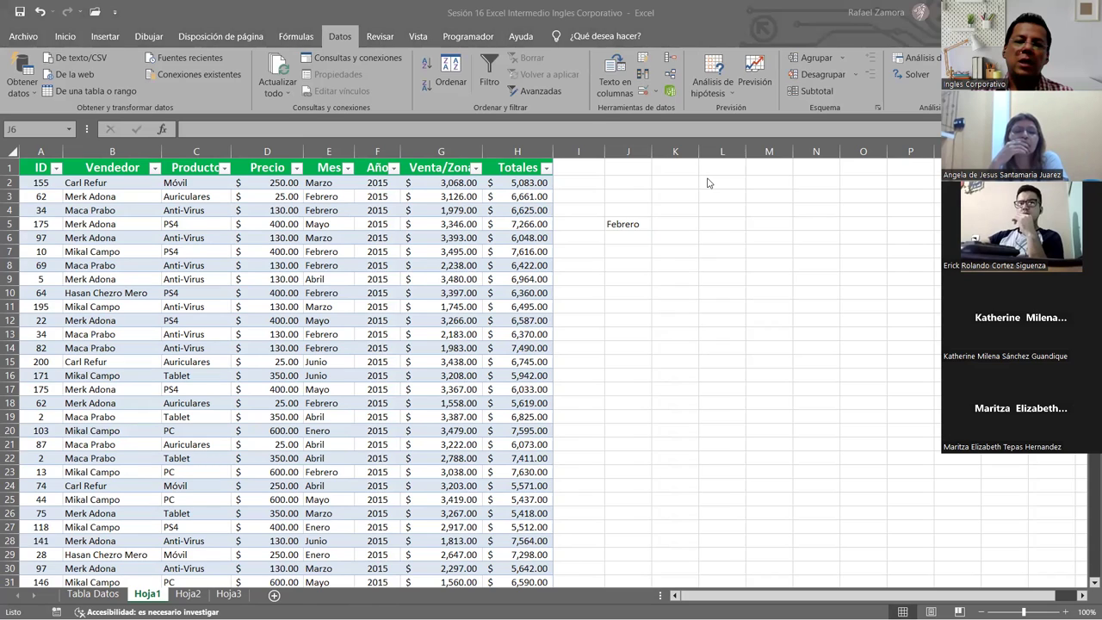
In J6, begin =SUMAR.SI( and type 'tab' to bring up table name suggestions.
left_click(626, 235)
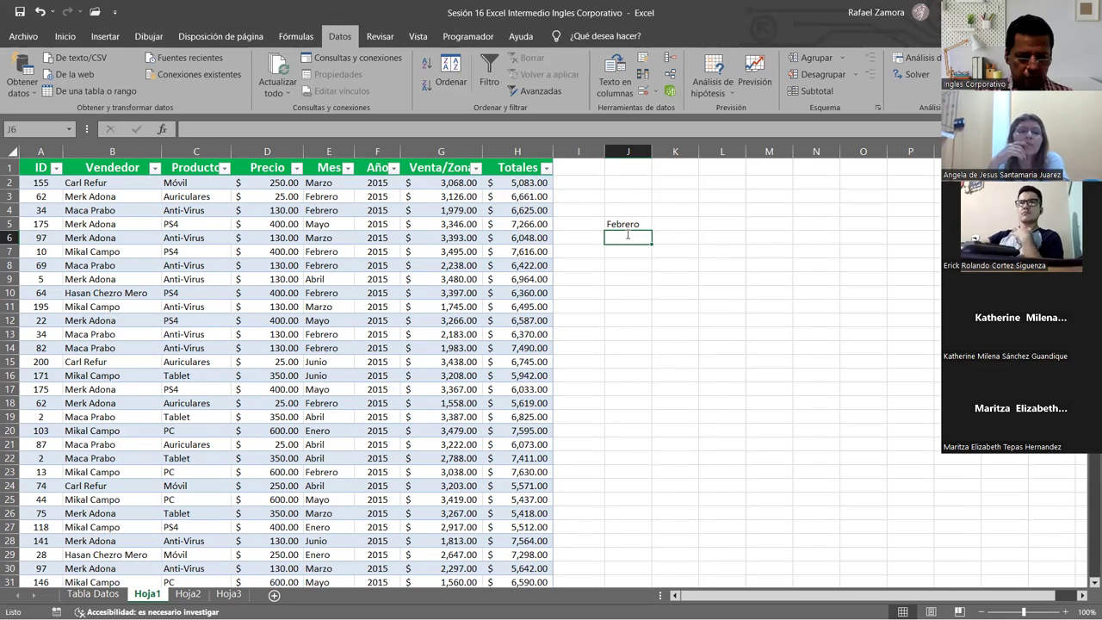
type("=")
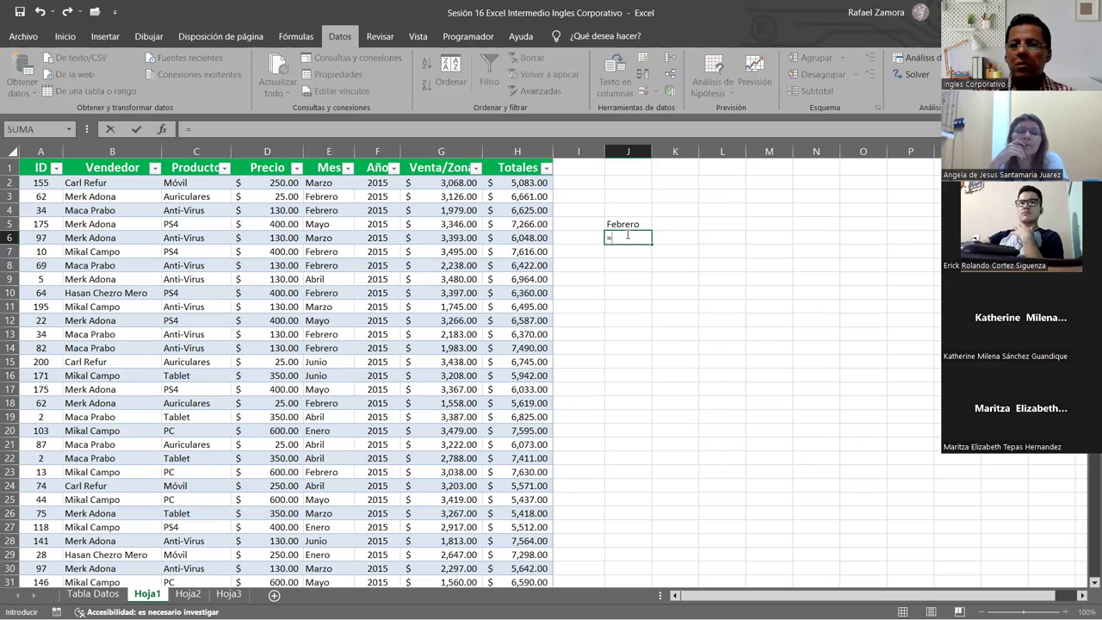
type("SUMAR.SI(")
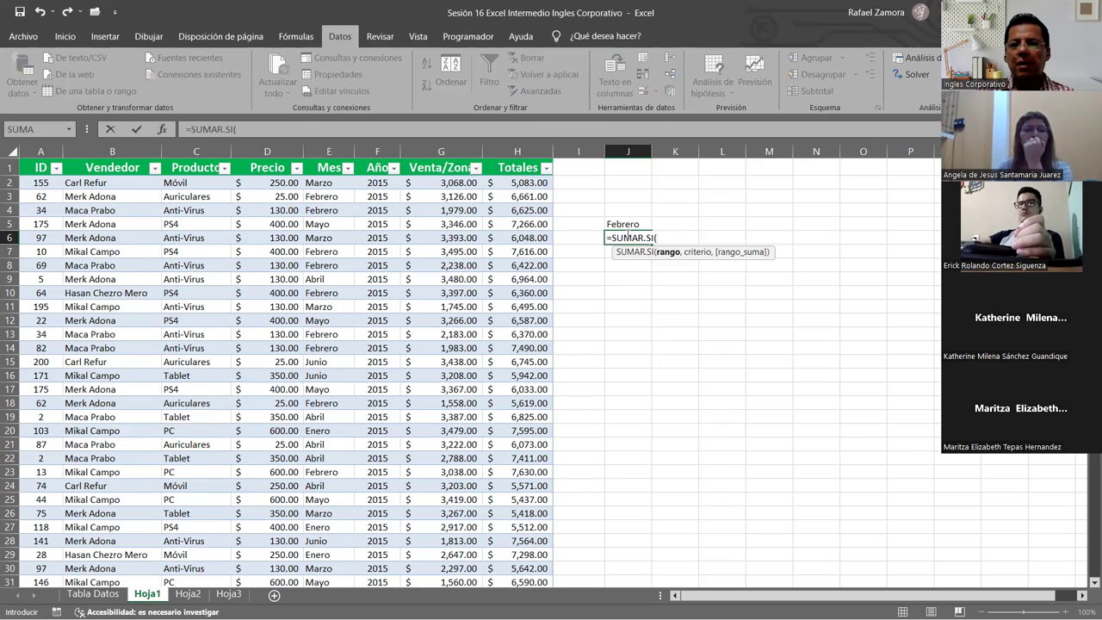
type("tab")
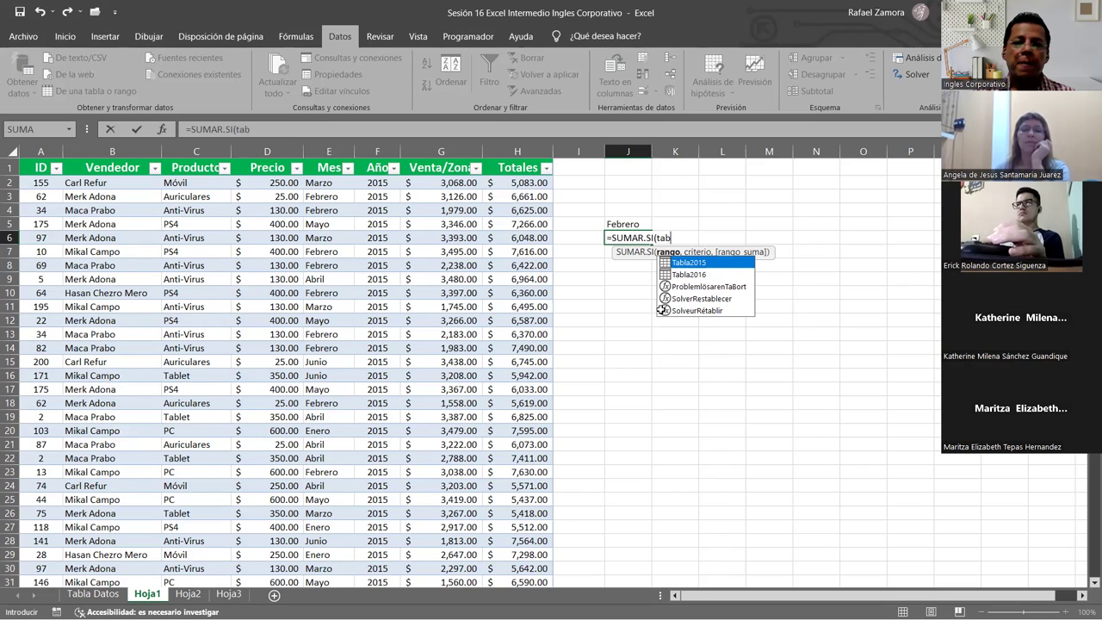
Accept Tabla2015 from autocomplete and add [ to start a column reference.
key("Tab")
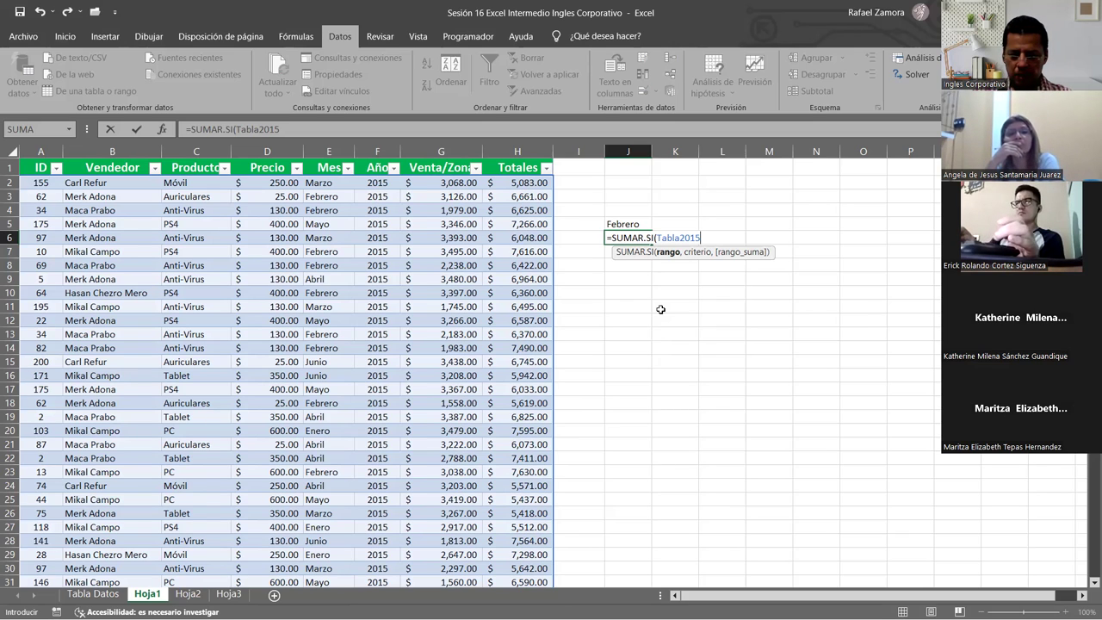
type("[")
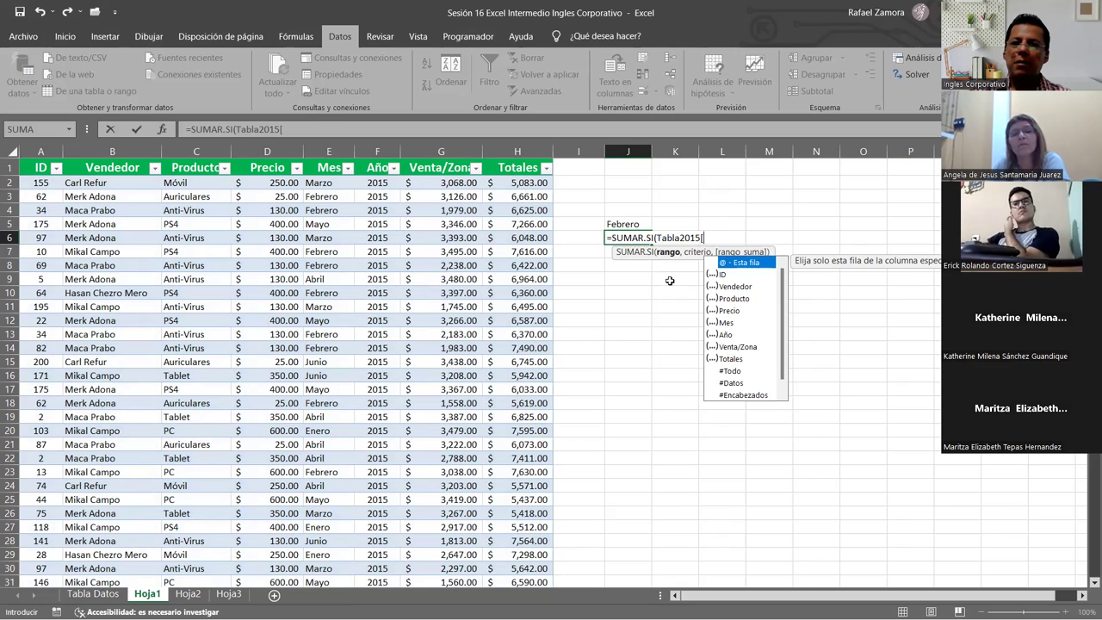
Insert the Mes column, fix the closing bracket and add a comma: Tabla2015[Mes],.
left_click(732, 323)
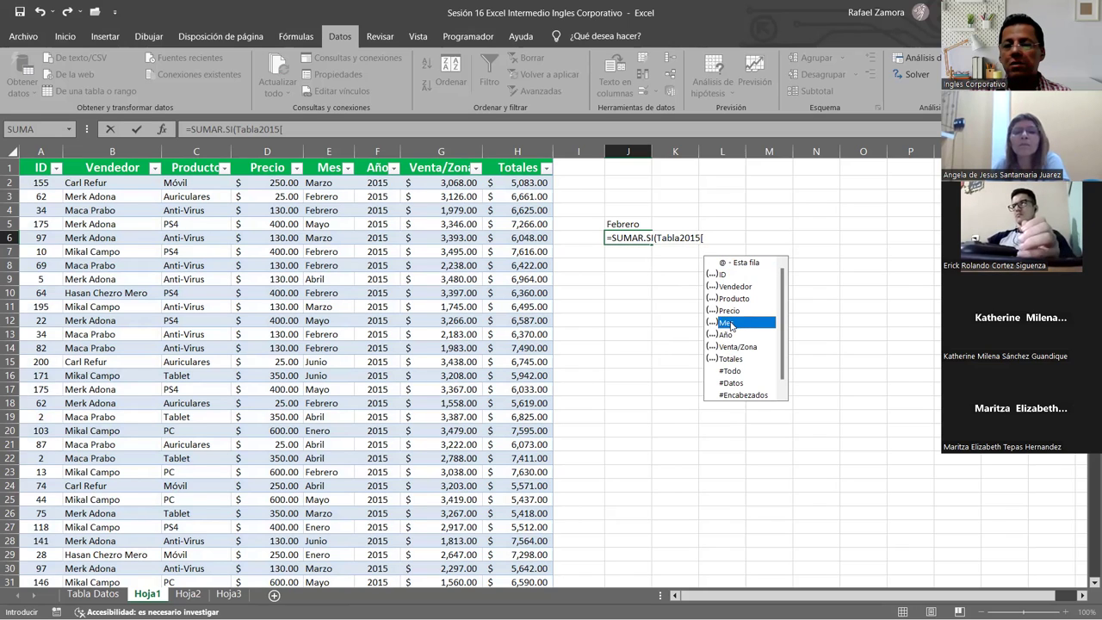
double_click(730, 322)
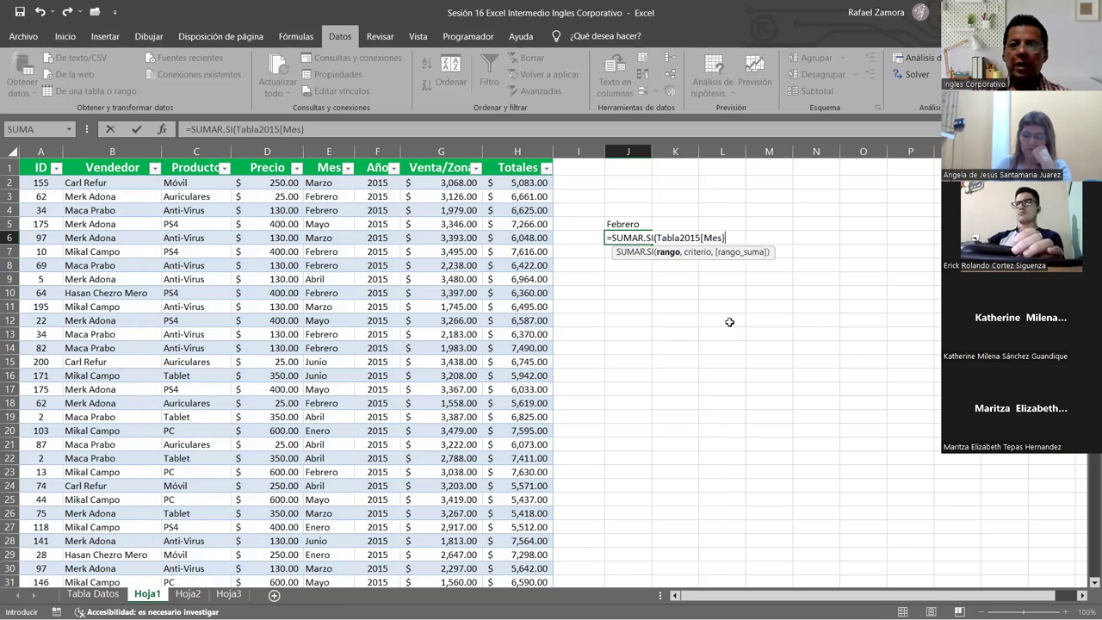
key("BackSpace")
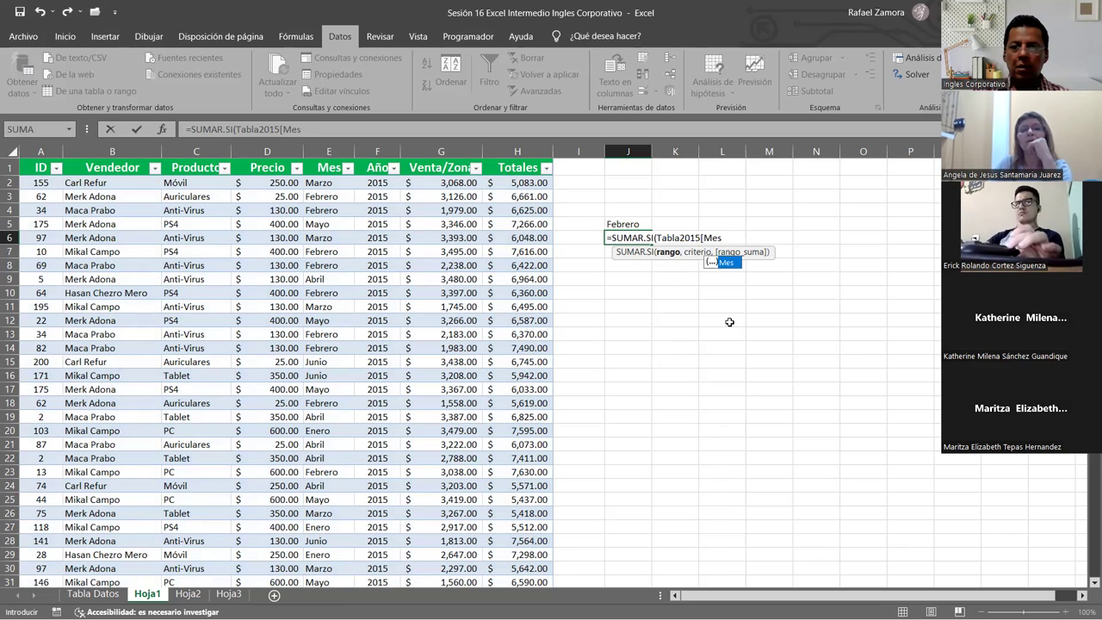
type("]")
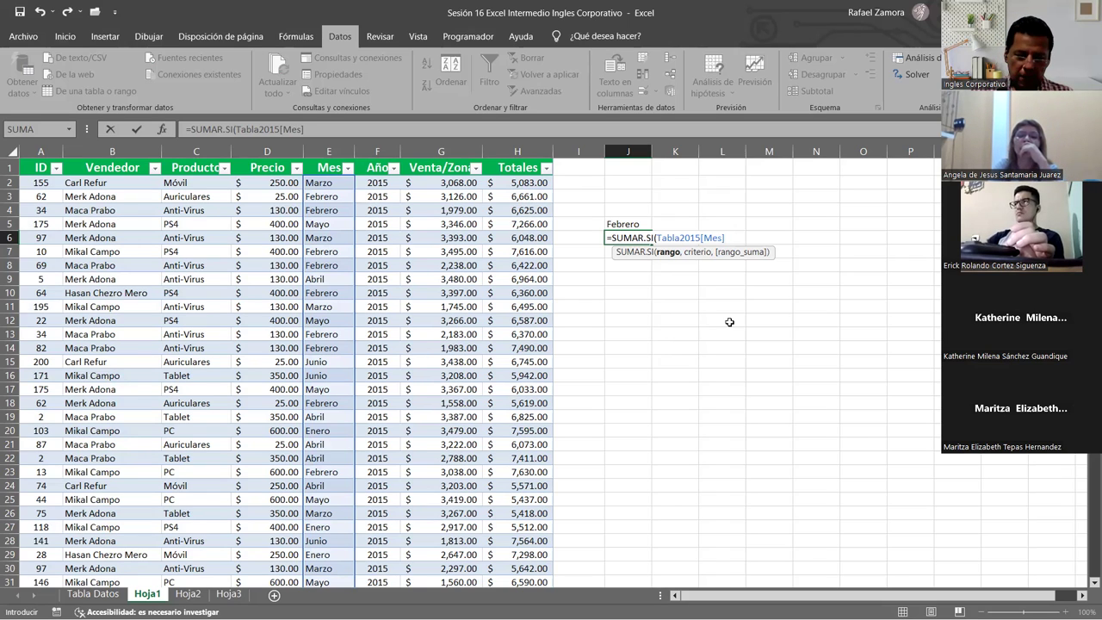
type(",")
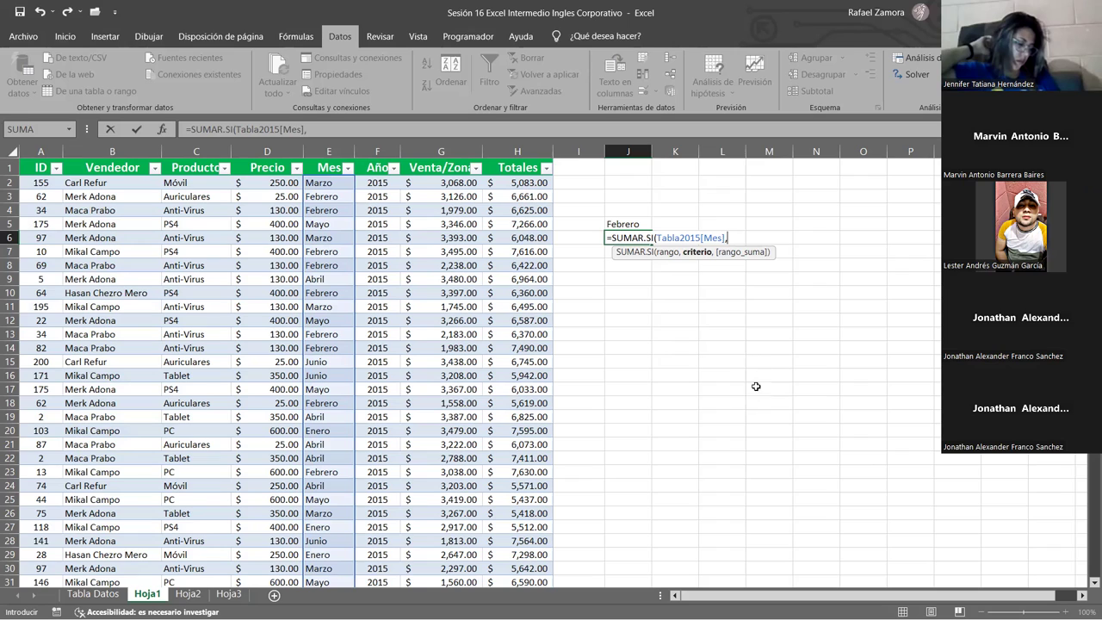
Complete the formula with J5 as criterion and Tabla2015[Totales] as sum range, and enter it.
left_click(642, 225)
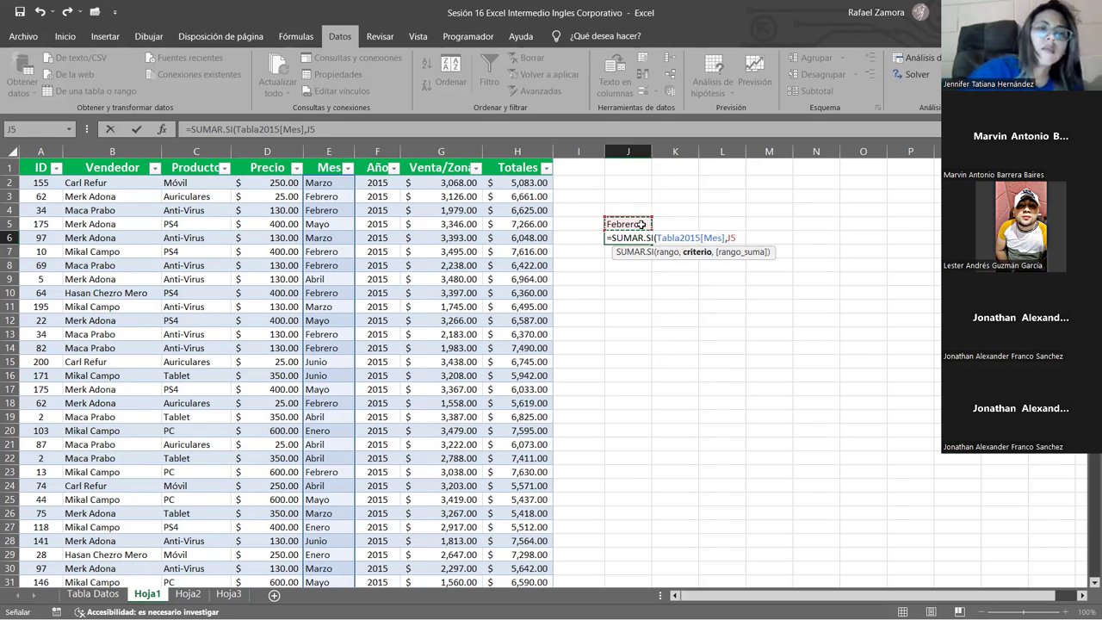
type(",")
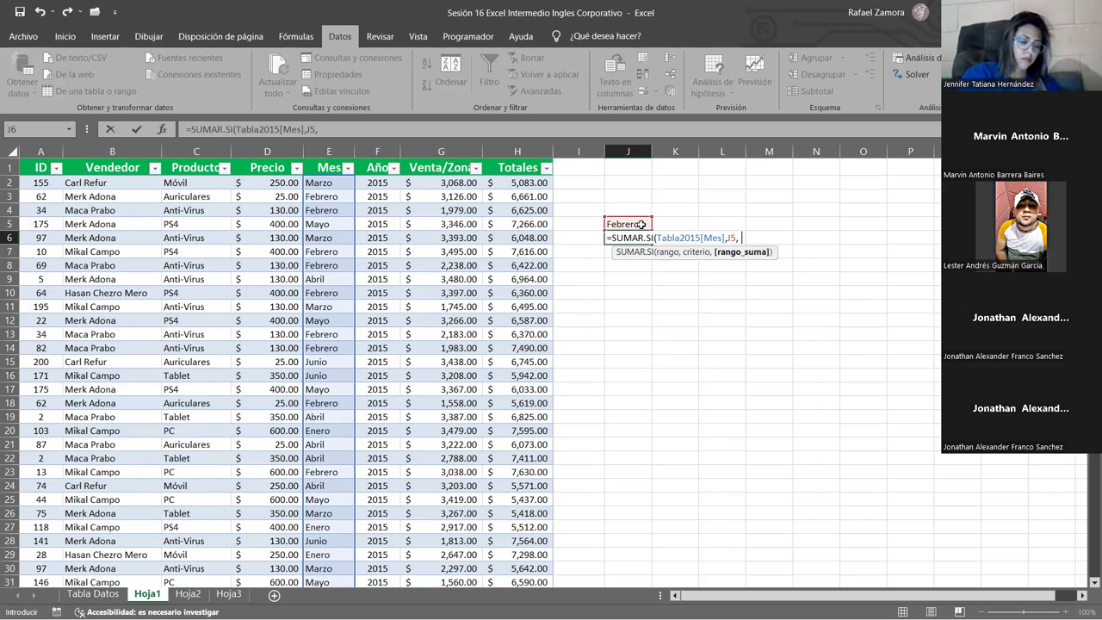
type("ta")
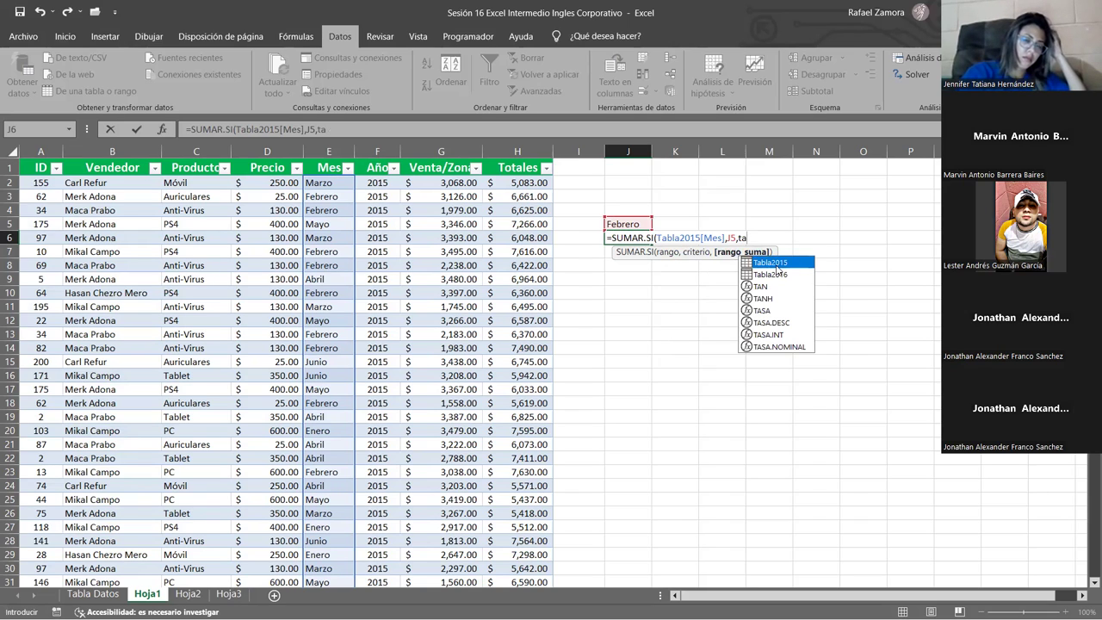
double_click(777, 263)
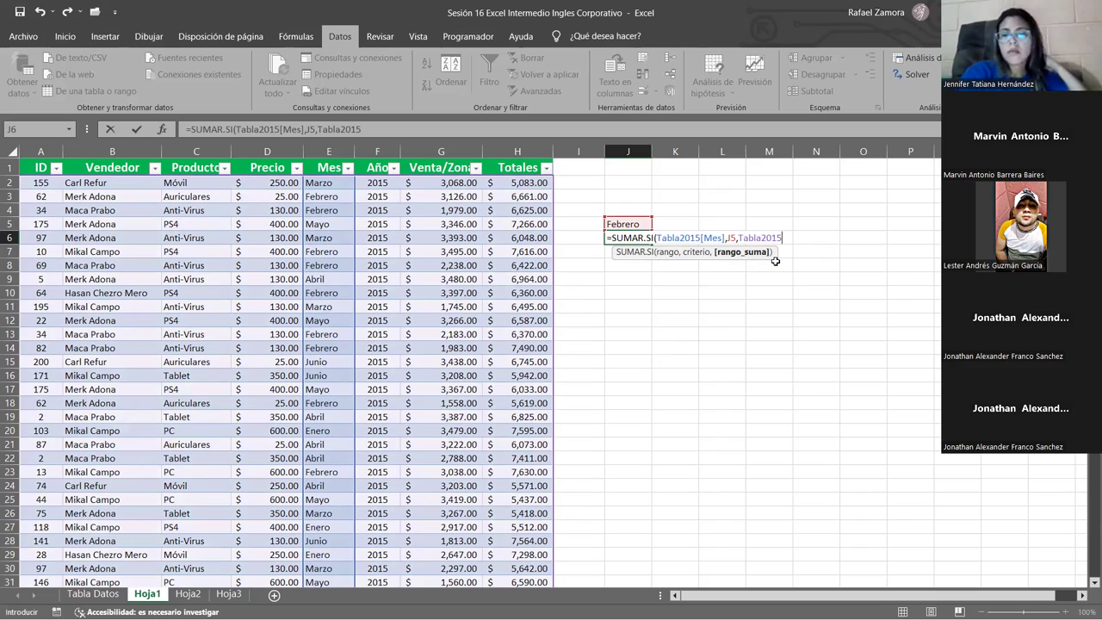
type("[")
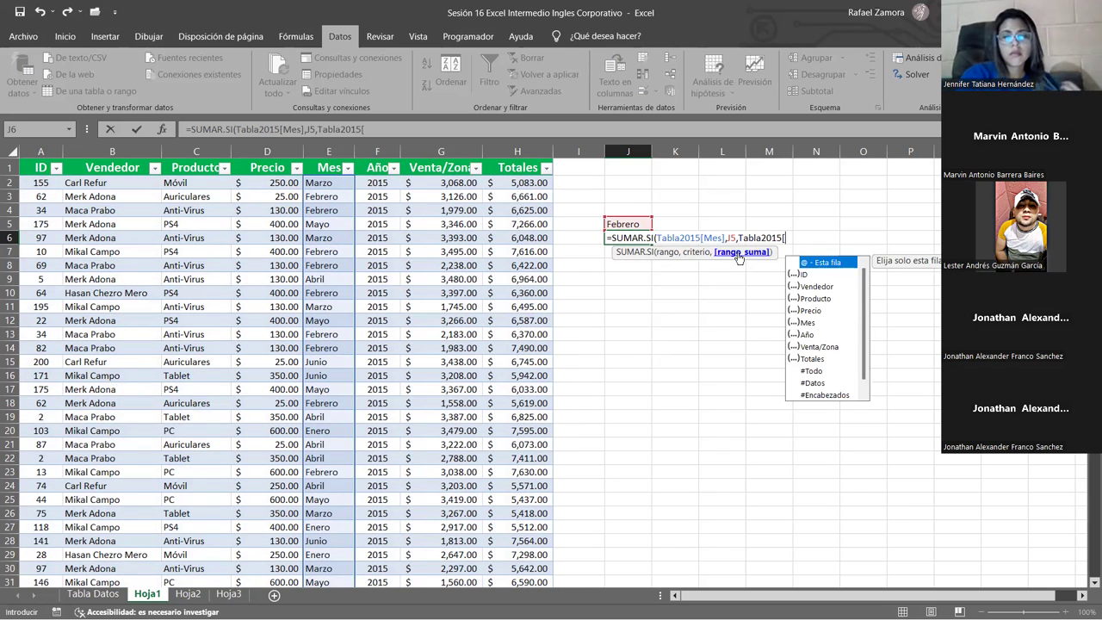
left_click(819, 358)
double_click(819, 359)
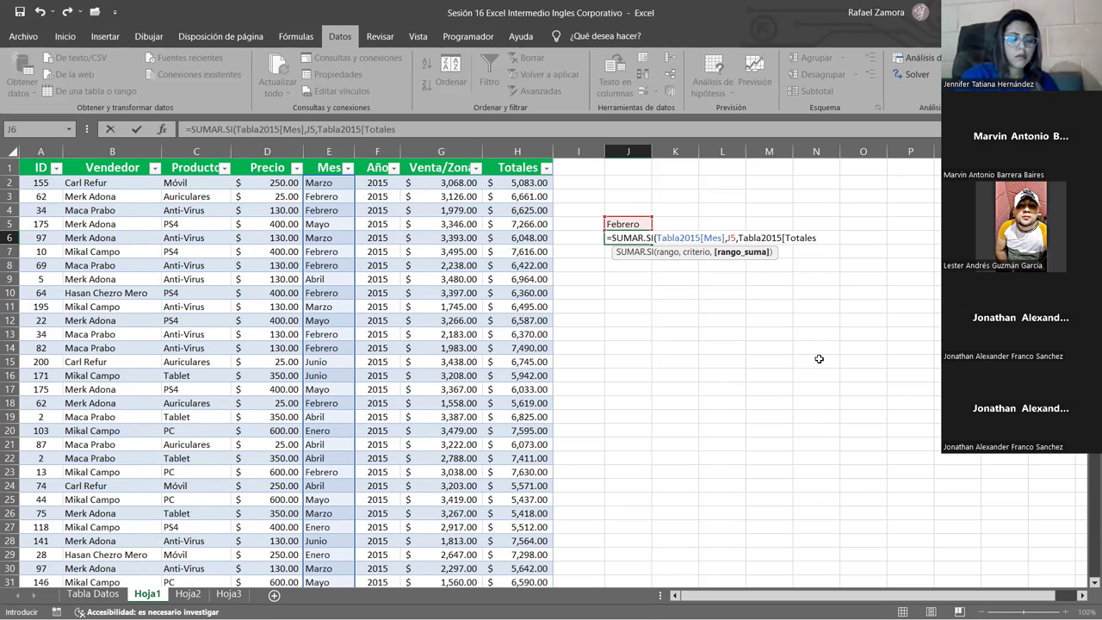
type("]")
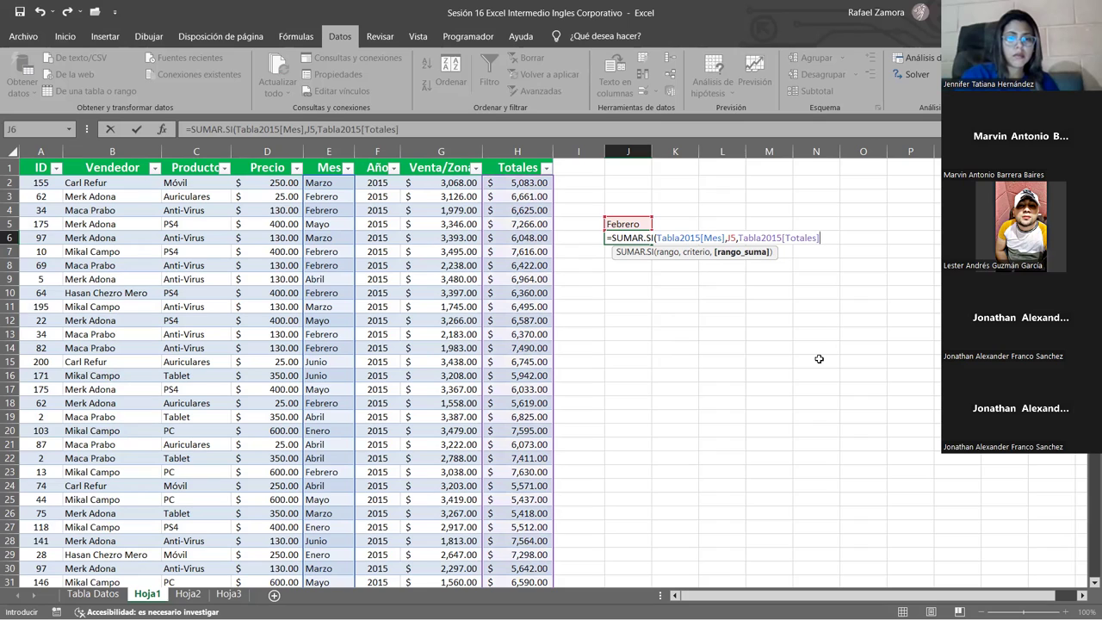
key("Return")
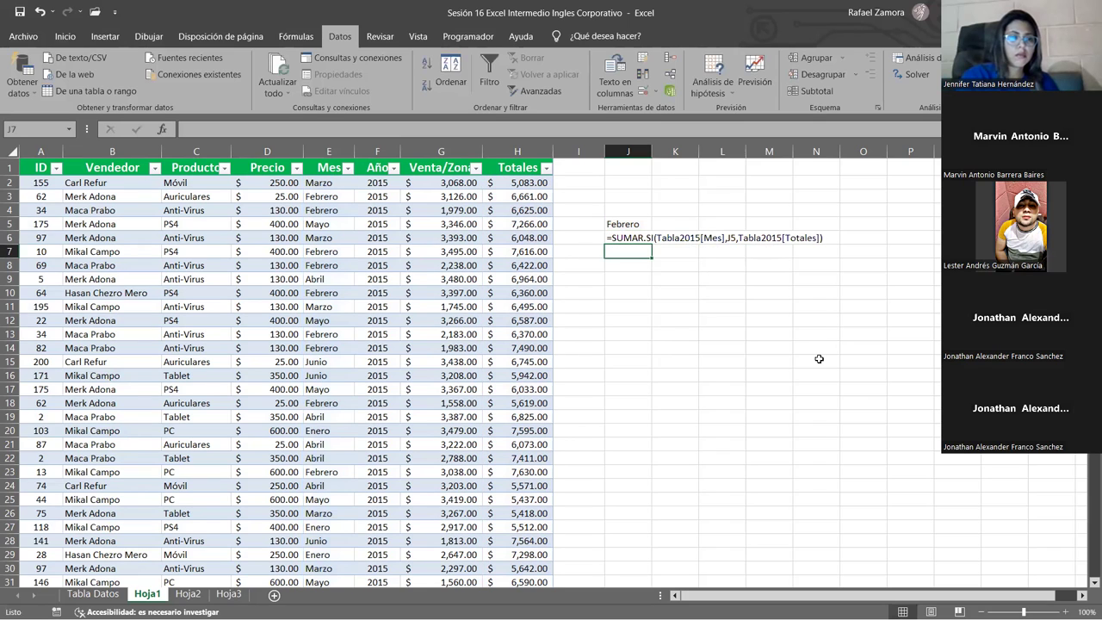
Reopen J6 to check its formula references, leaving the formula unchanged.
key("Up")
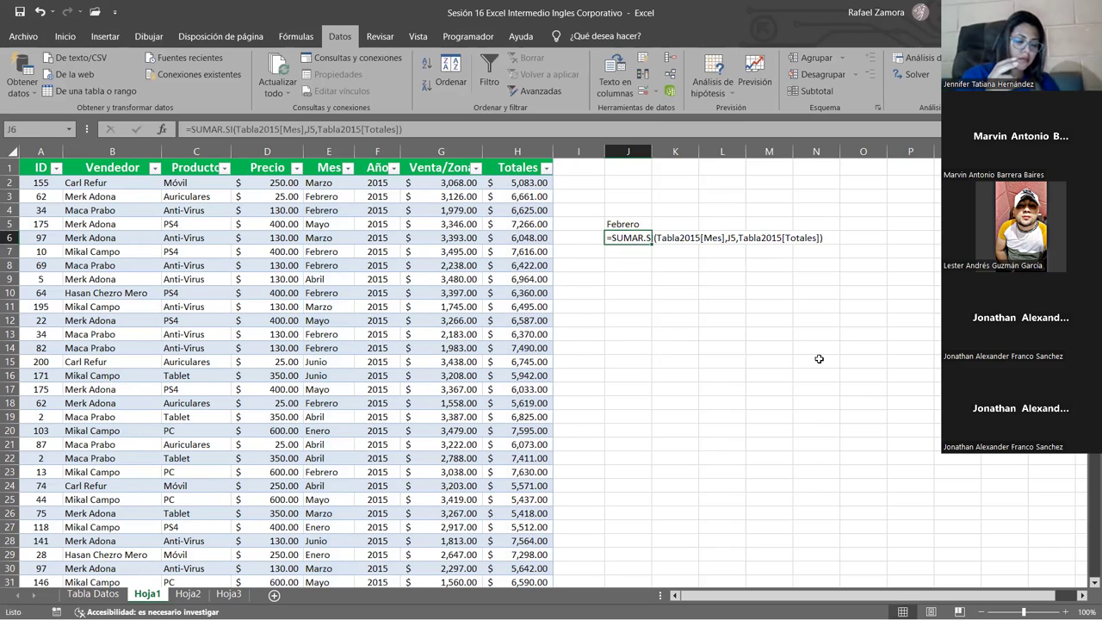
key("F2")
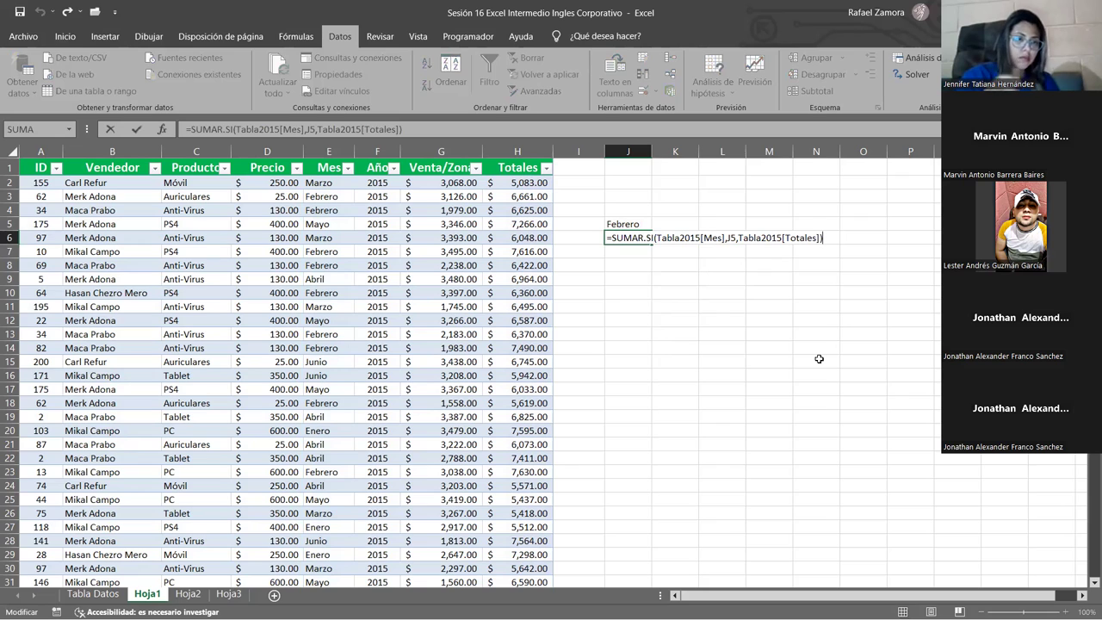
key("Left")
key("Escape")
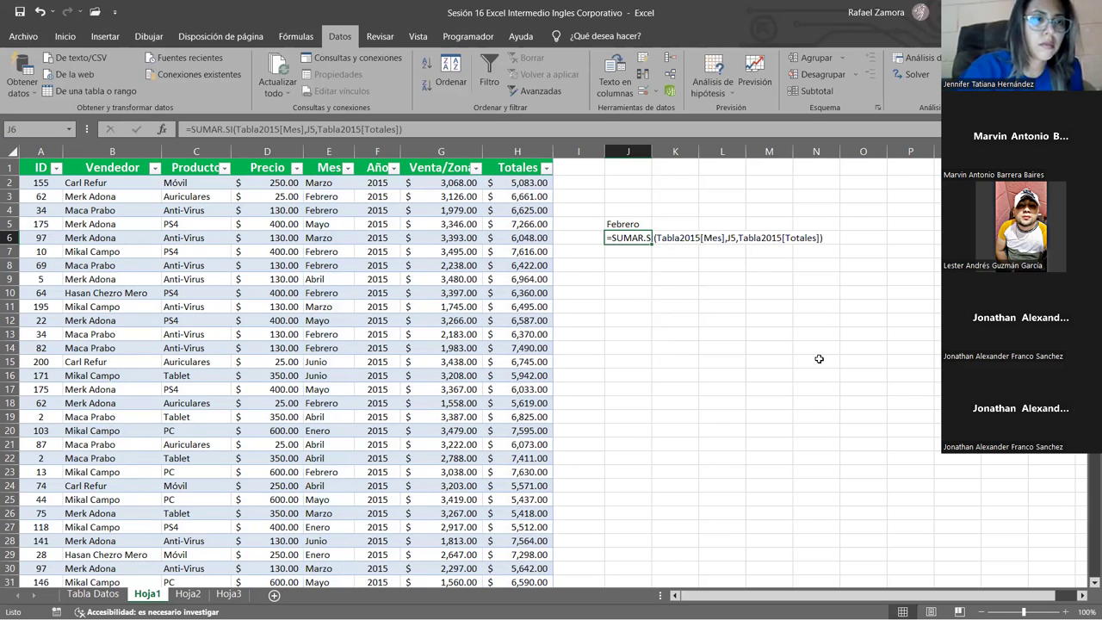
Apply the General number format to J6 from the Inicio ribbon.
scroll(749, 351, "down", 1)
left_click(65, 39)
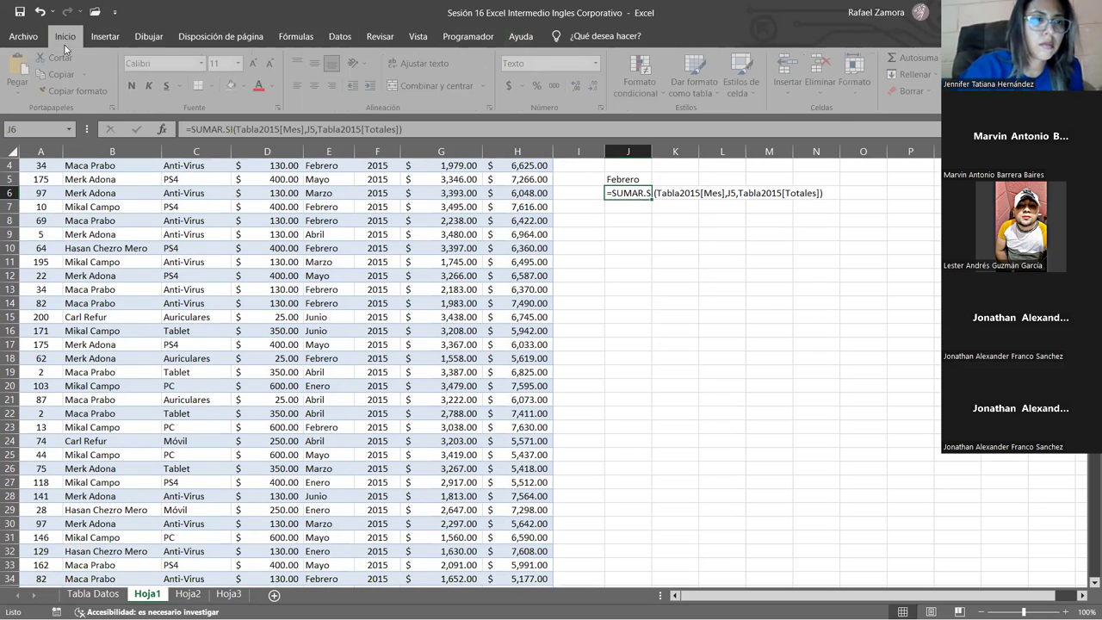
left_click(598, 64)
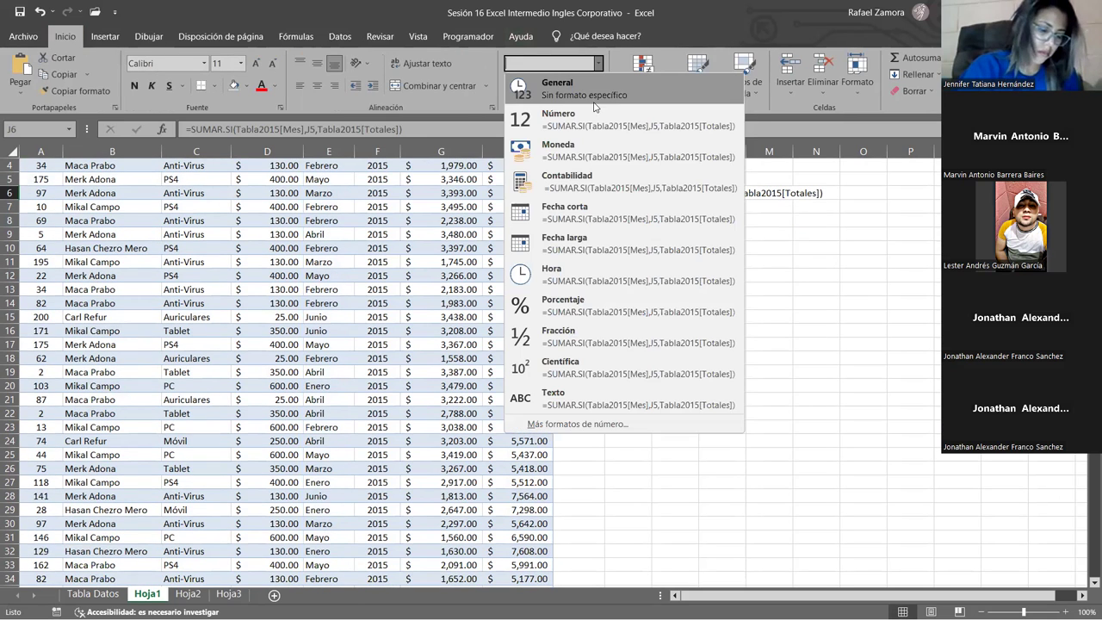
left_click(593, 101)
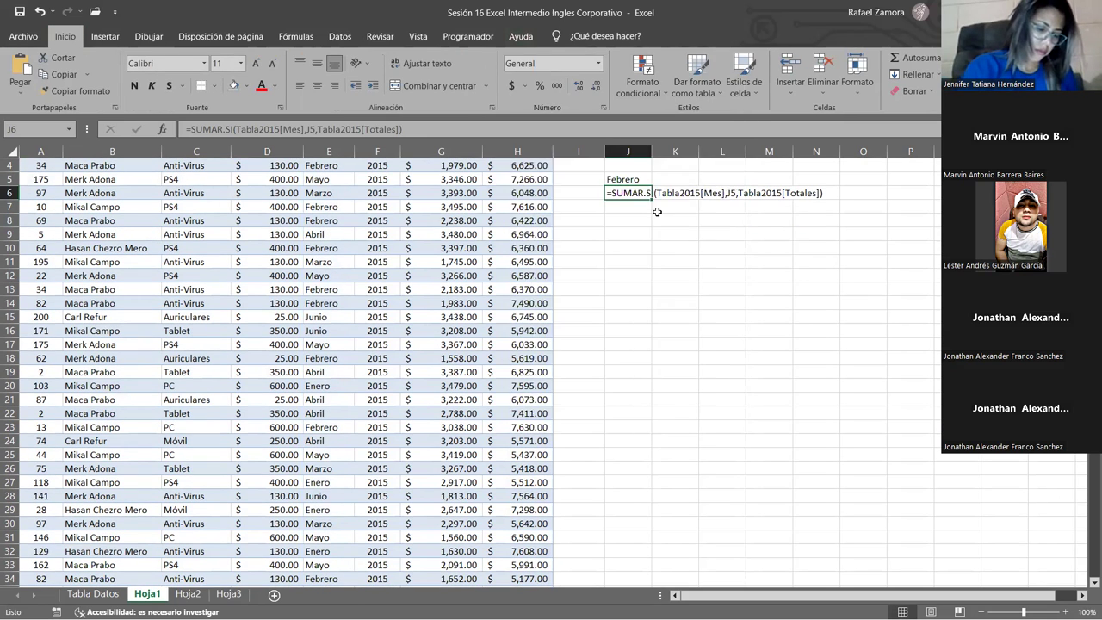
Re-enter the J6 formula so it calculates the total 124943.
left_click(620, 127)
key("Return")
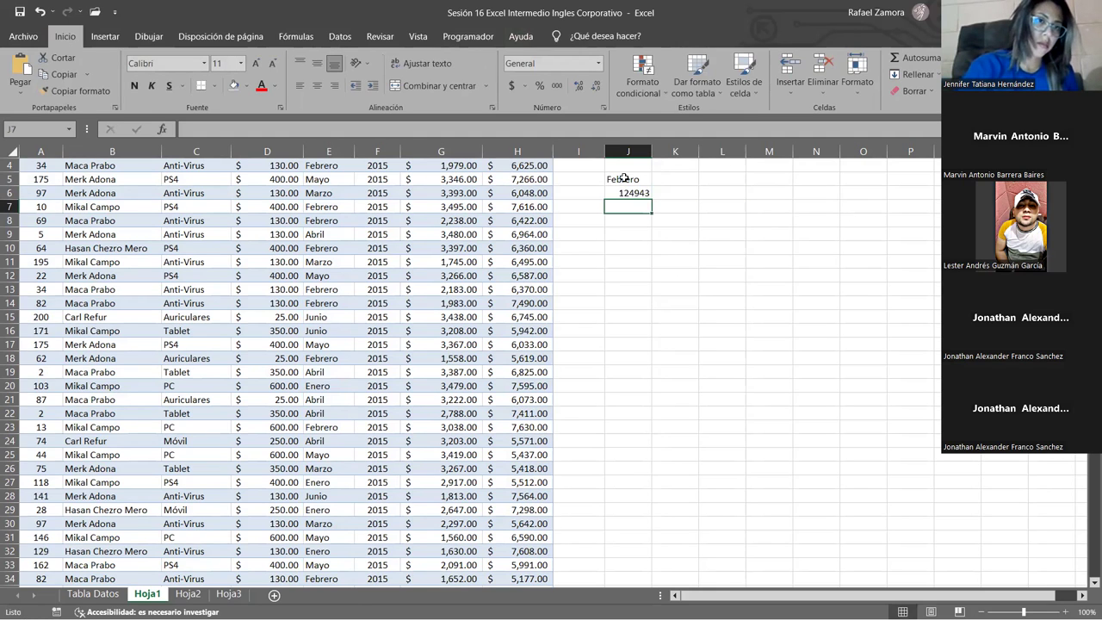
left_click(637, 191)
Format the J6 total in dollar accounting format, showing $ 124,943.00.
left_click(512, 86)
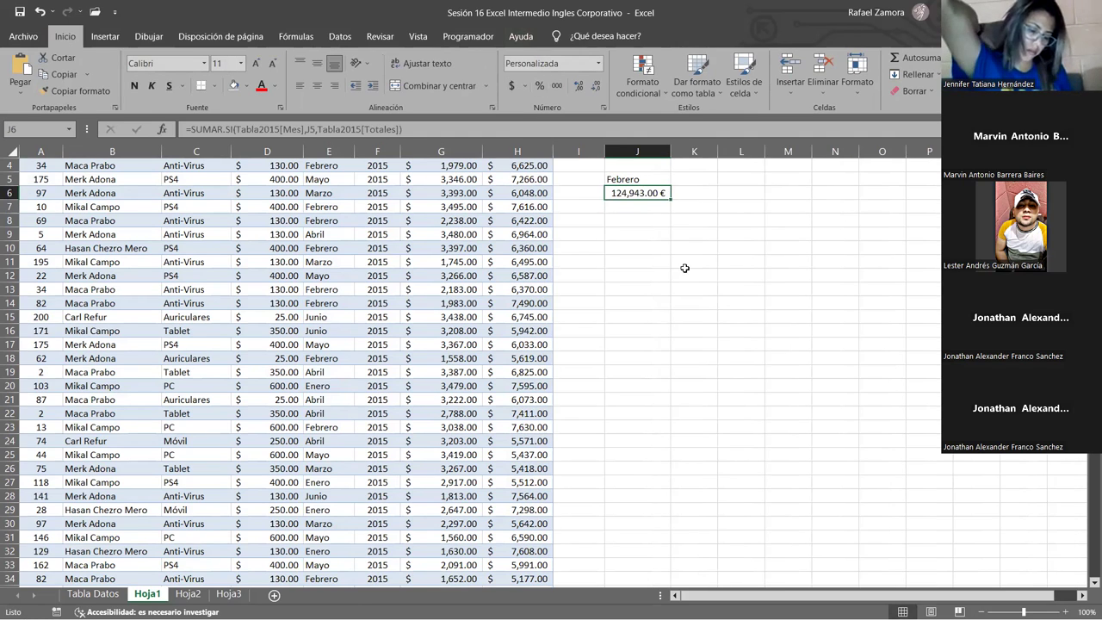
scroll(592, 231, "up", 1)
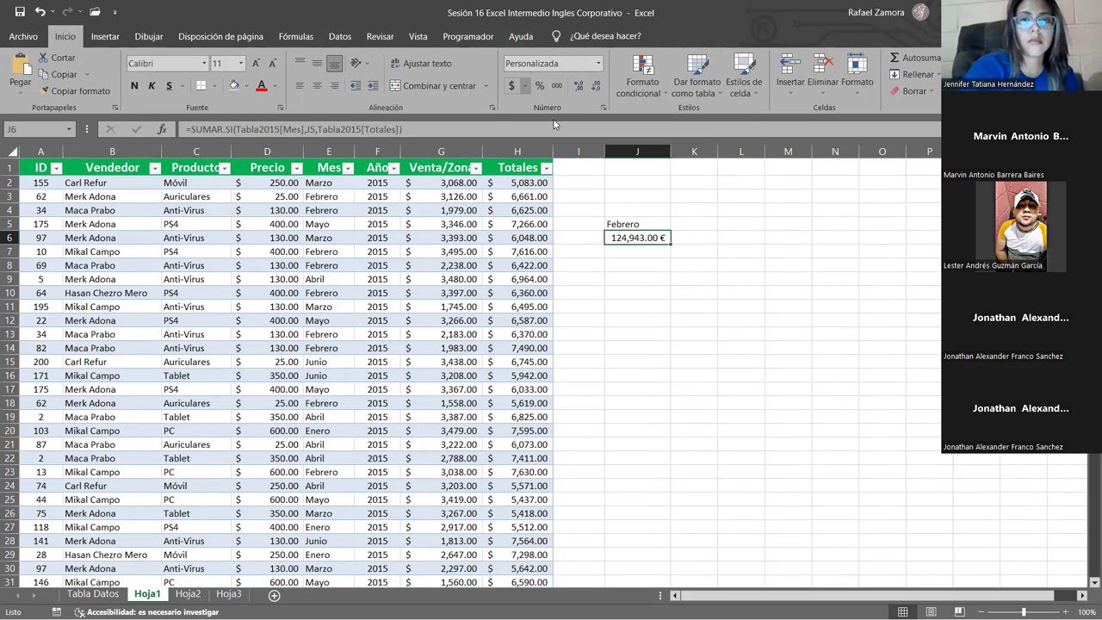
left_click(524, 87)
key("Return")
left_click(636, 301)
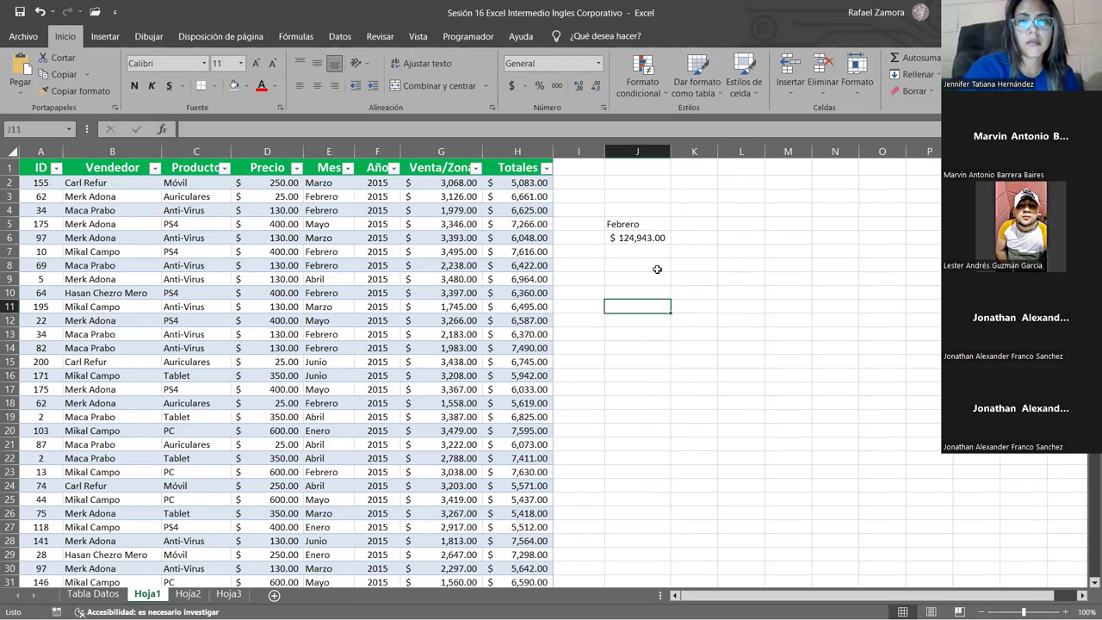
left_click(646, 240)
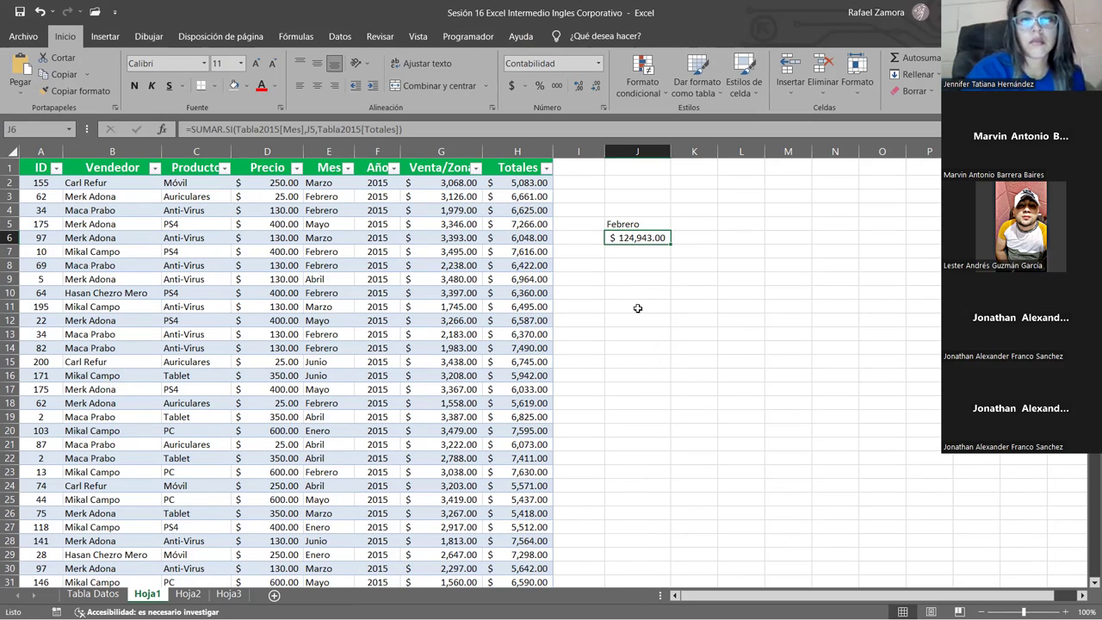
double_click(657, 238)
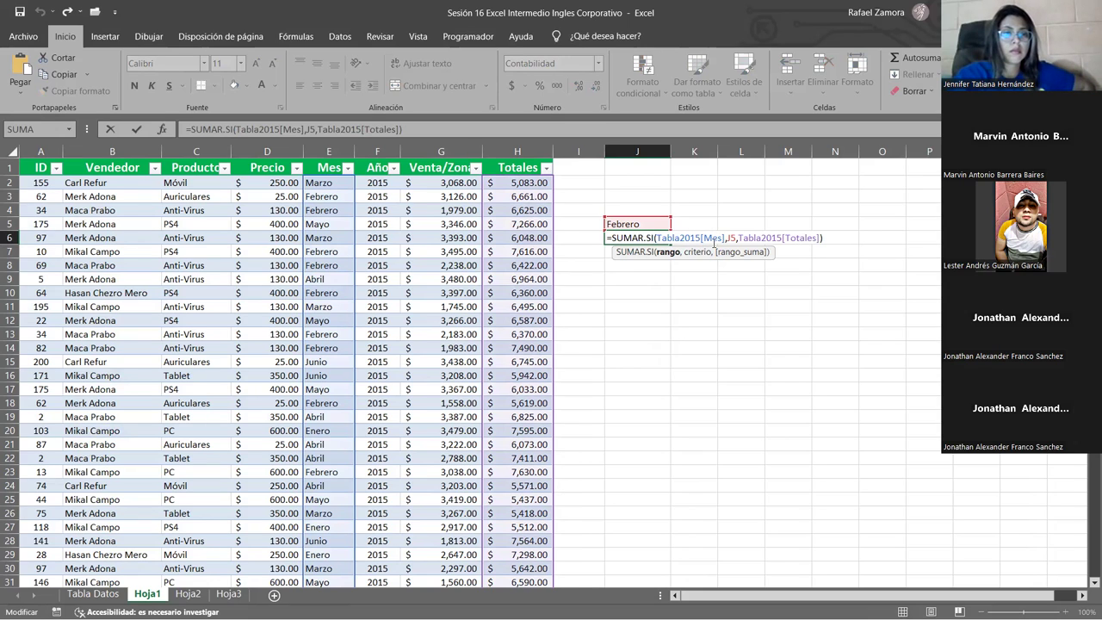
left_click(731, 237)
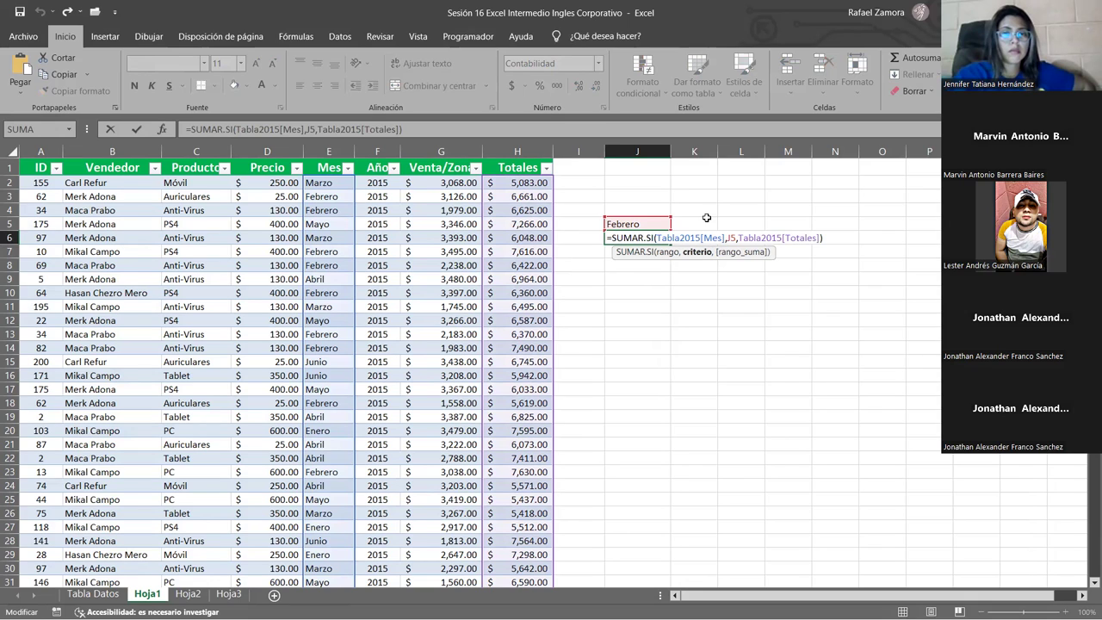
left_click(763, 239)
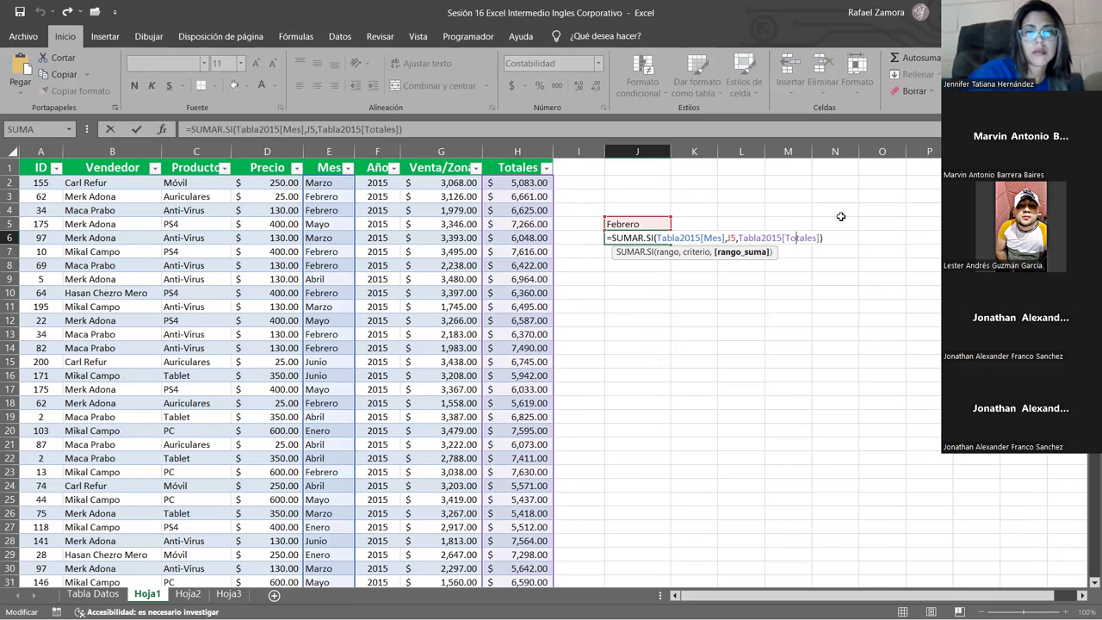
key("Return")
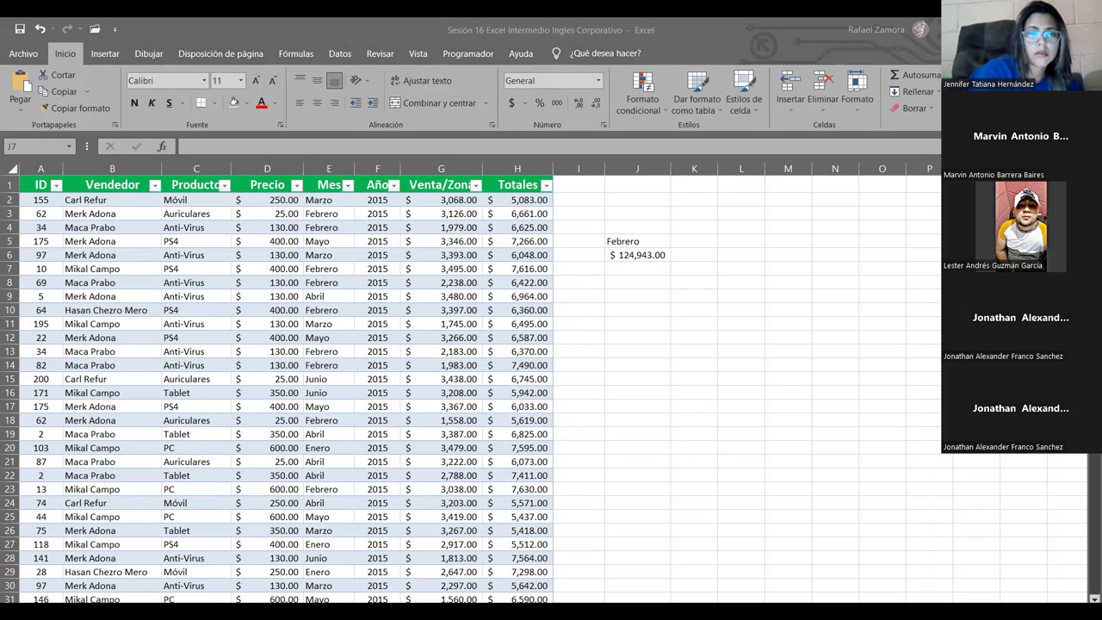
Select a sales table cell and show Diseño de tabla, revealing the name Tabla2015.
left_click(687, 283)
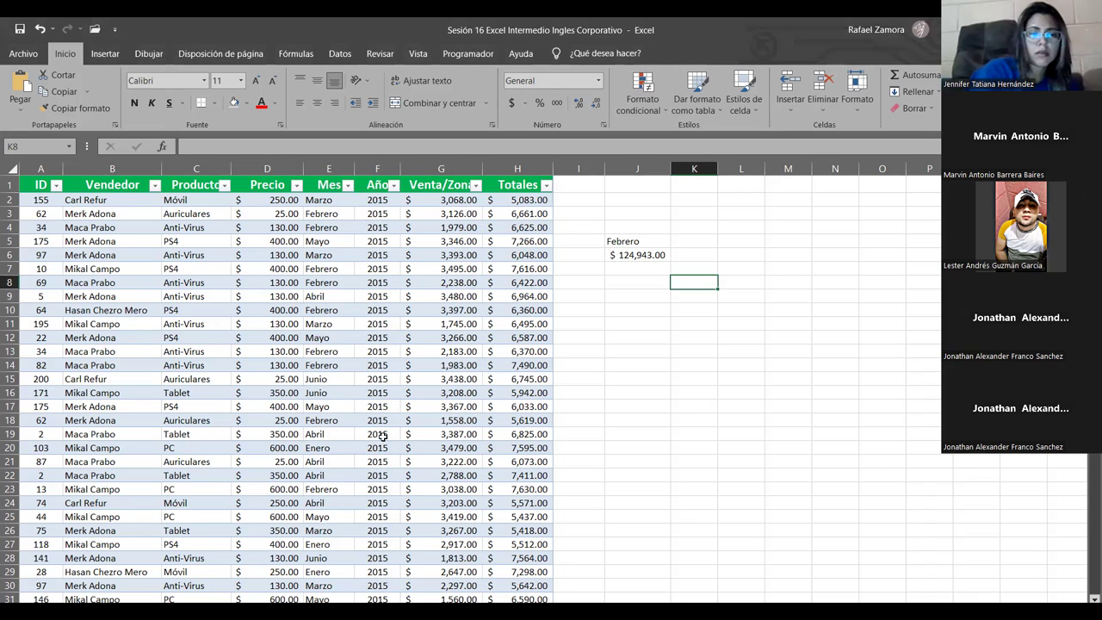
left_click(290, 294)
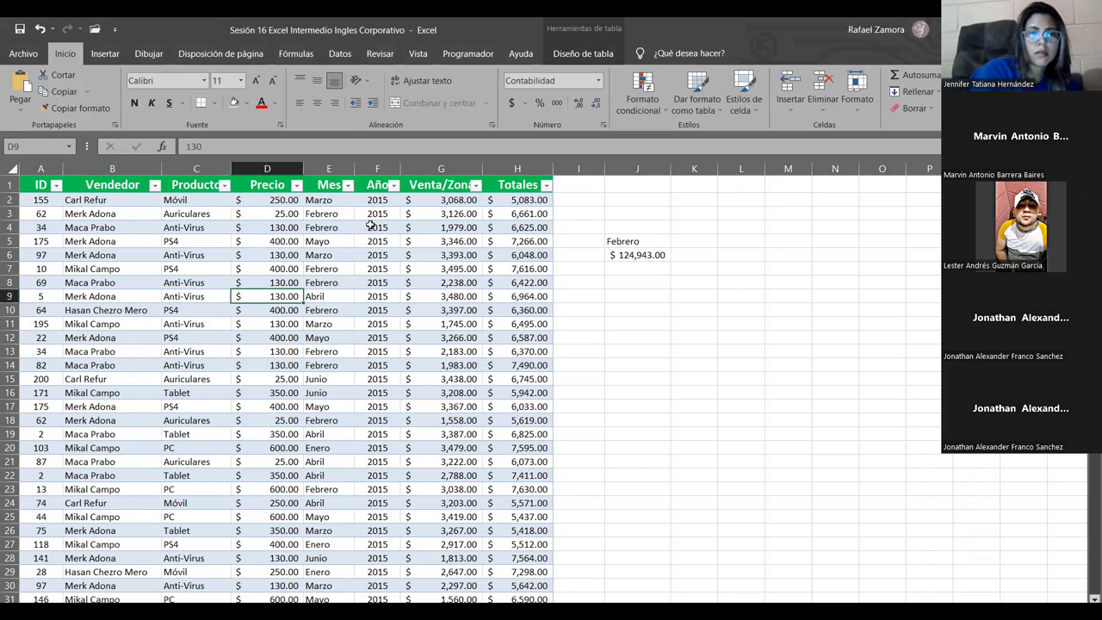
left_click(572, 51)
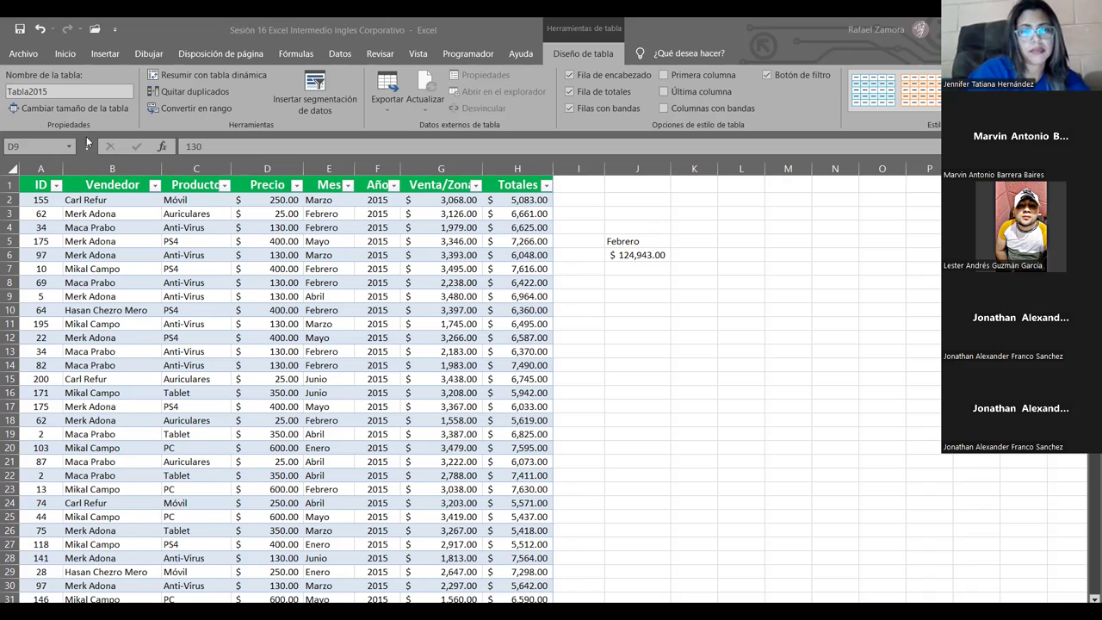
Inspect the Tabla2015 name in the Table Name box, then select an empty cell outside the table.
left_click(267, 269)
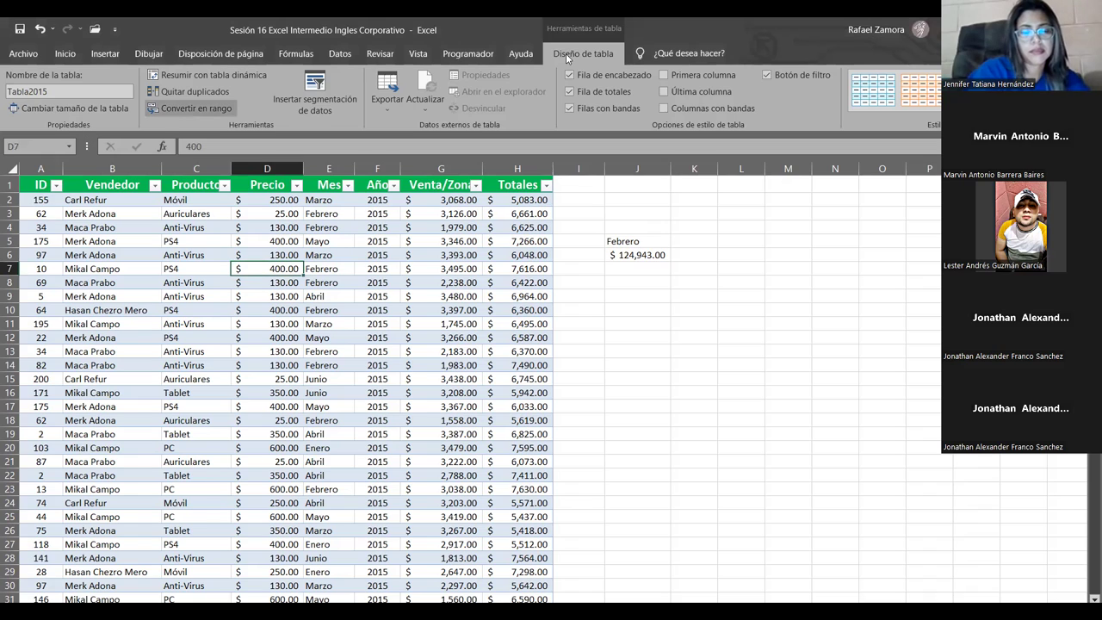
left_click(70, 92)
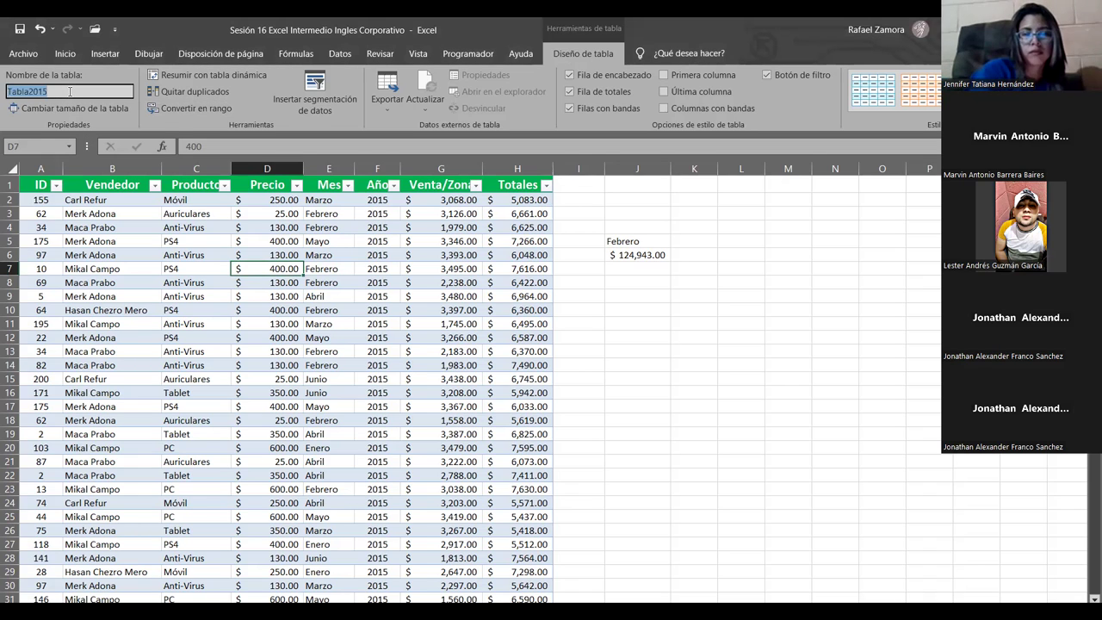
left_click(70, 91)
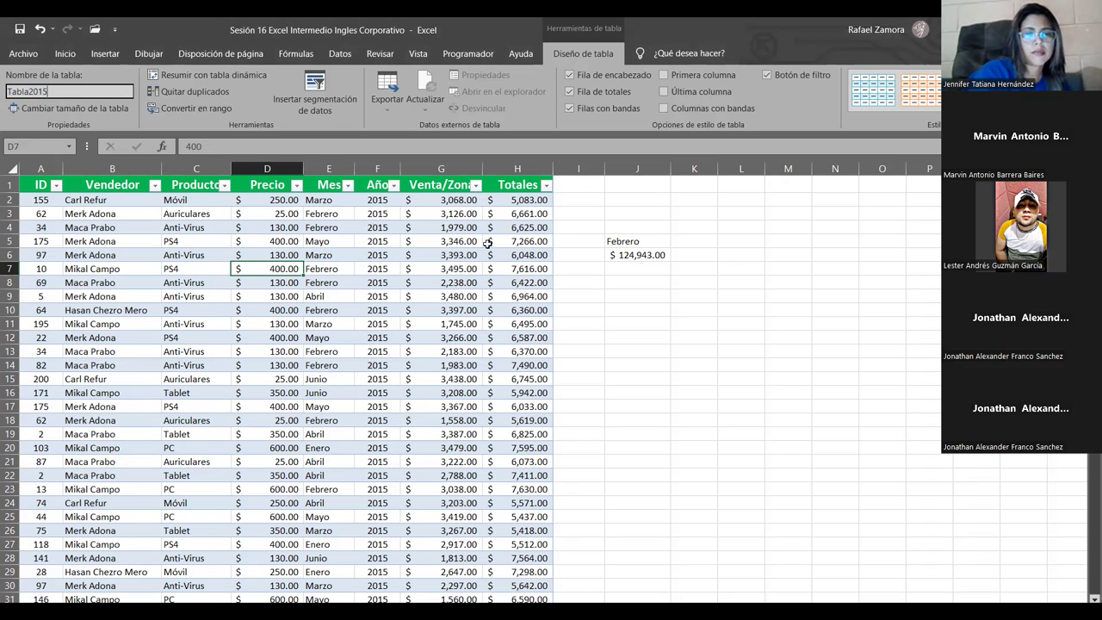
left_click(655, 298)
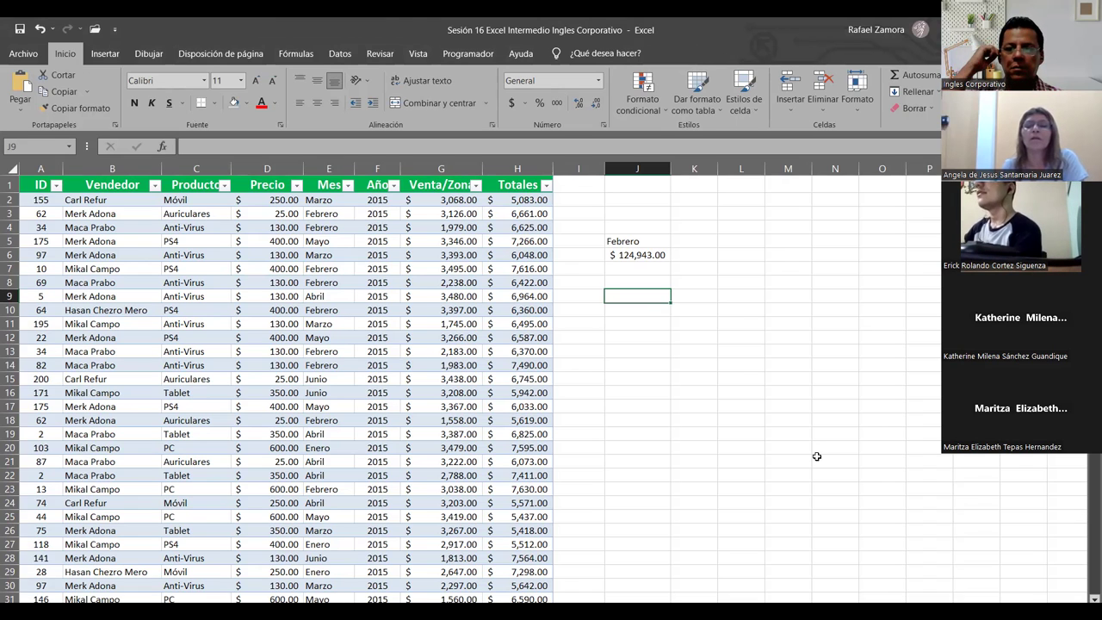
Open J6's SUMAR.SI formula for in-cell editing with the cursor at its end.
left_click(645, 255)
double_click(644, 255)
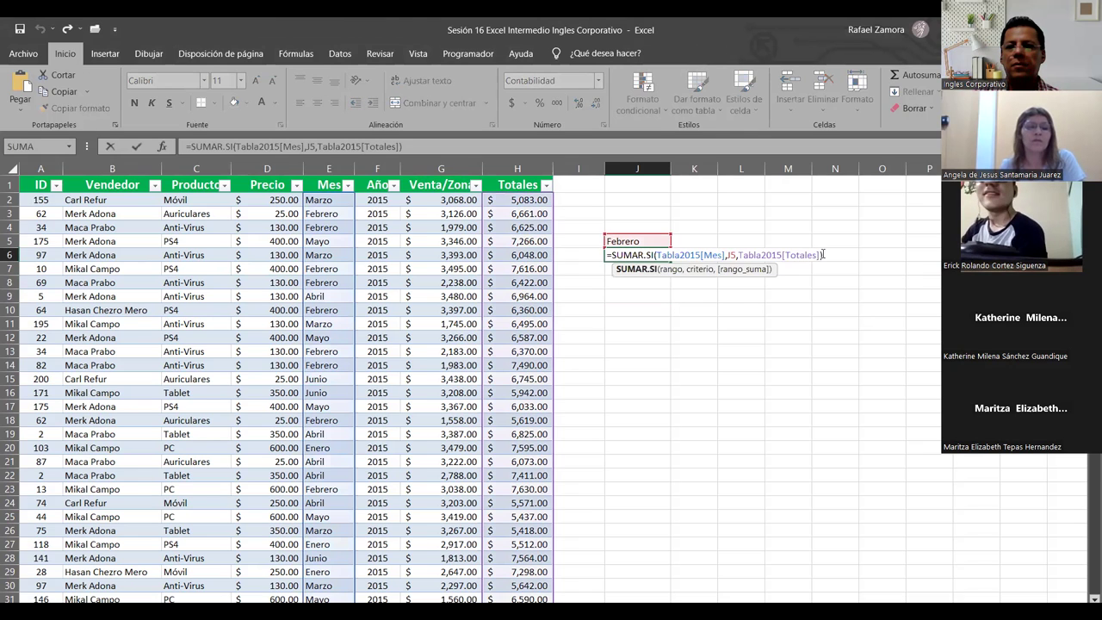
key("End")
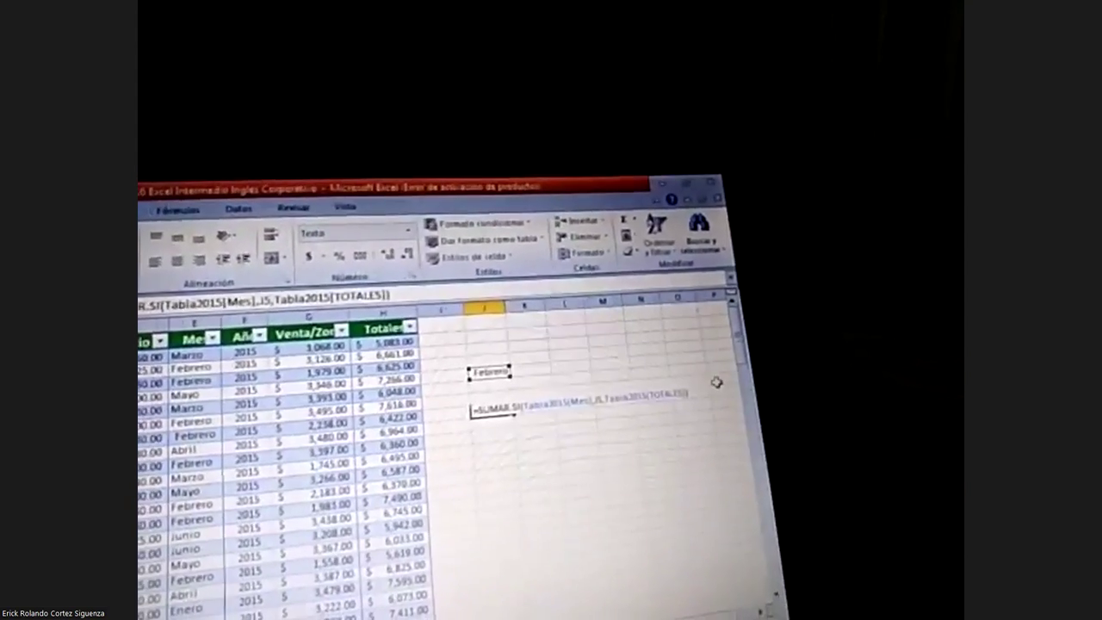
key("Return")
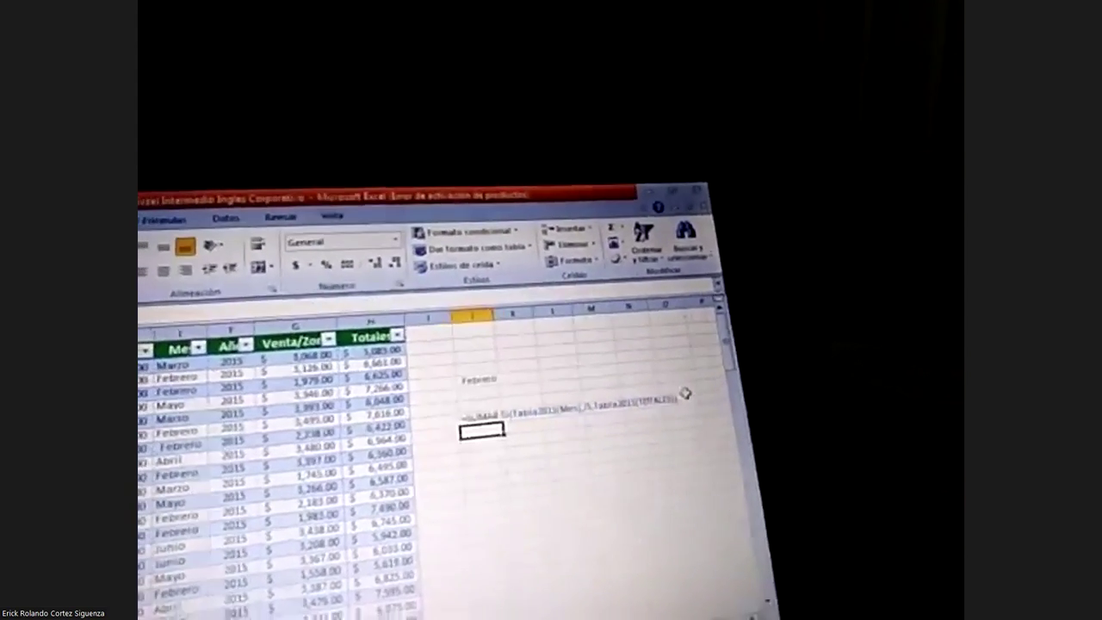
left_click(504, 433)
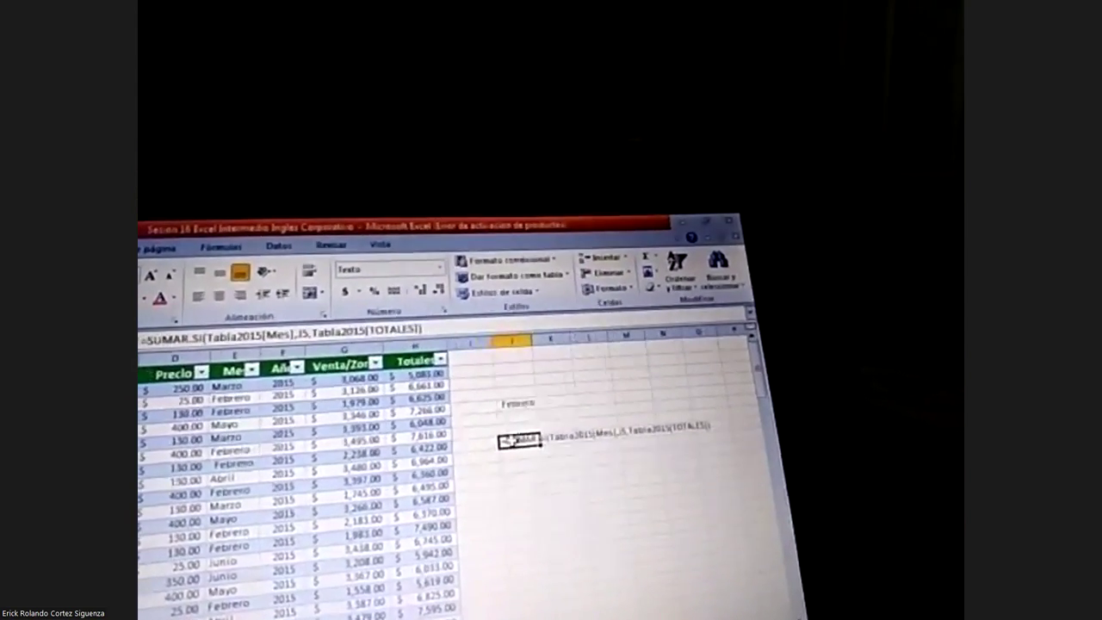
double_click(509, 448)
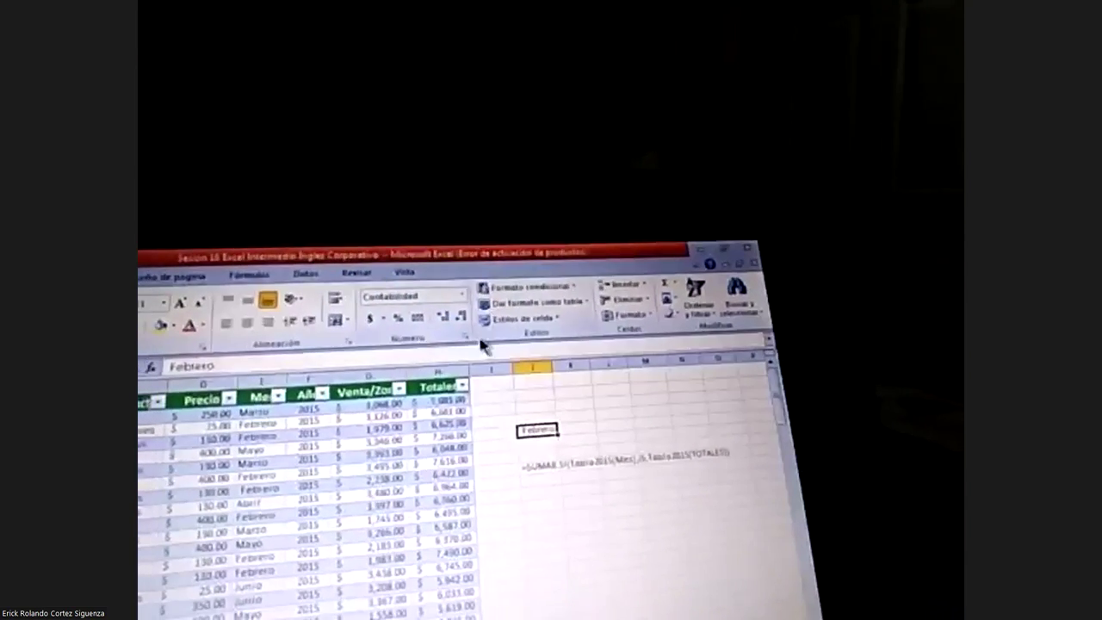
left_click(541, 469)
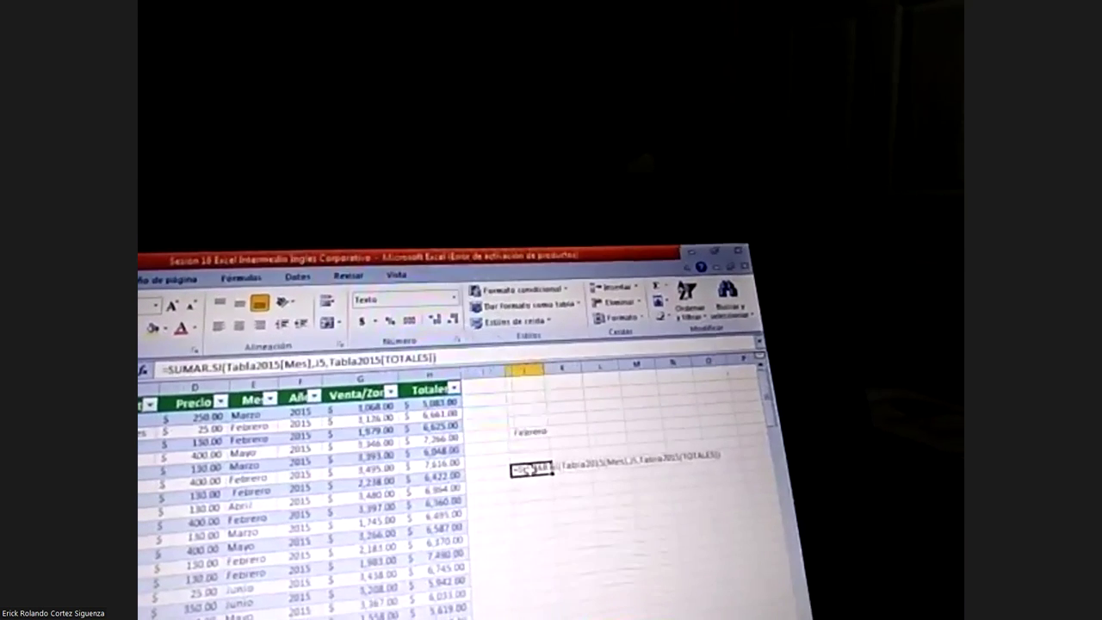
double_click(538, 483)
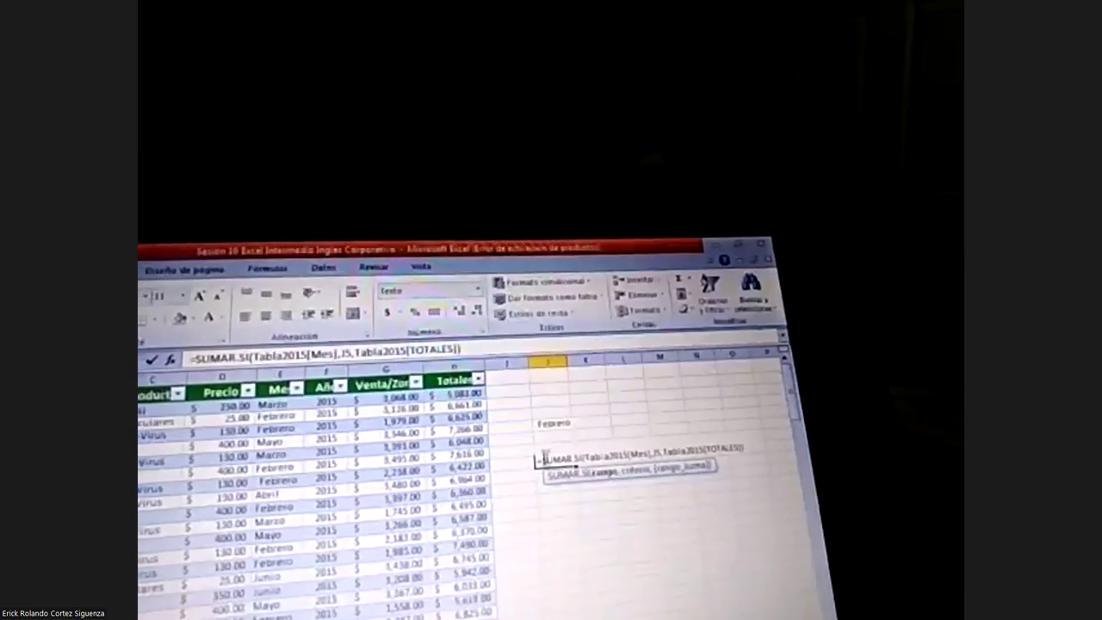
key("Escape")
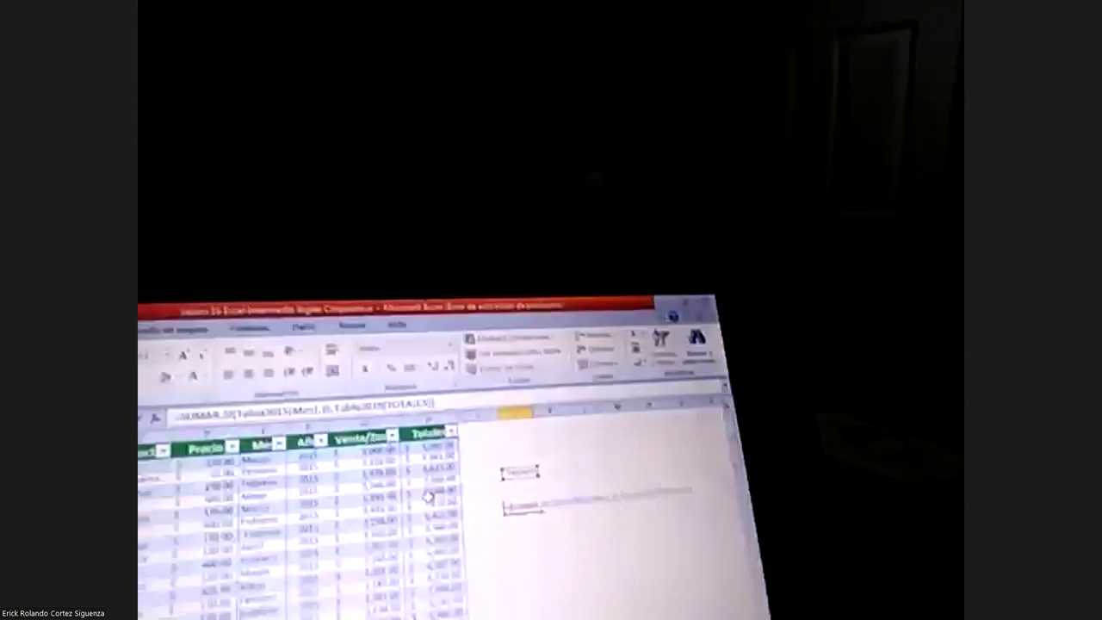
Switch the formula cell from Texto to Contabilidad and re-enter it to show the February dollar total.
key("Escape")
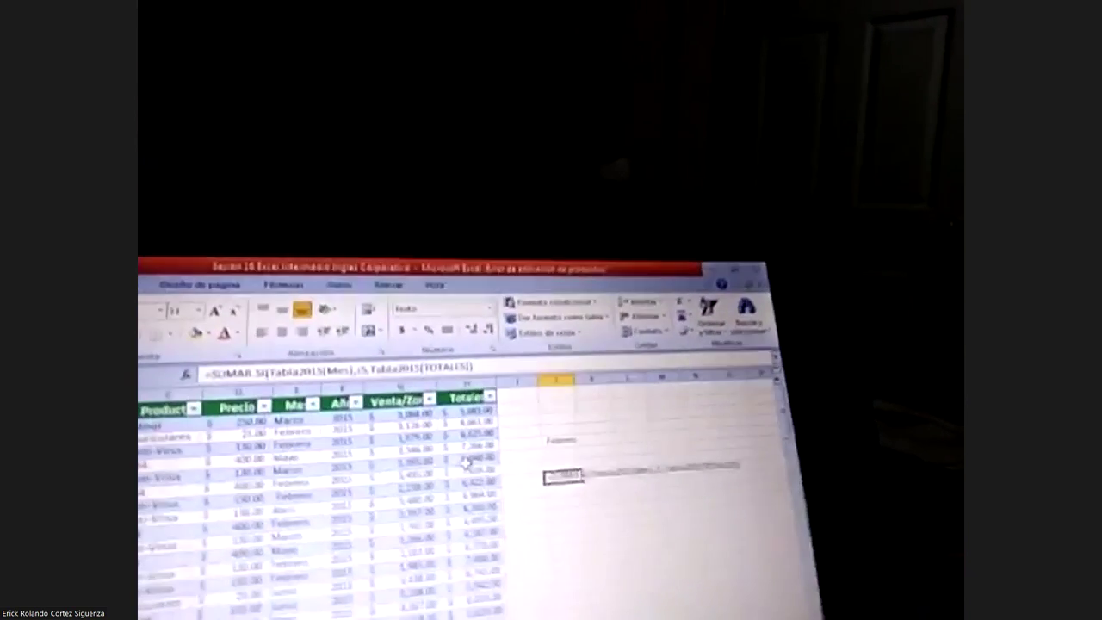
left_click(510, 299)
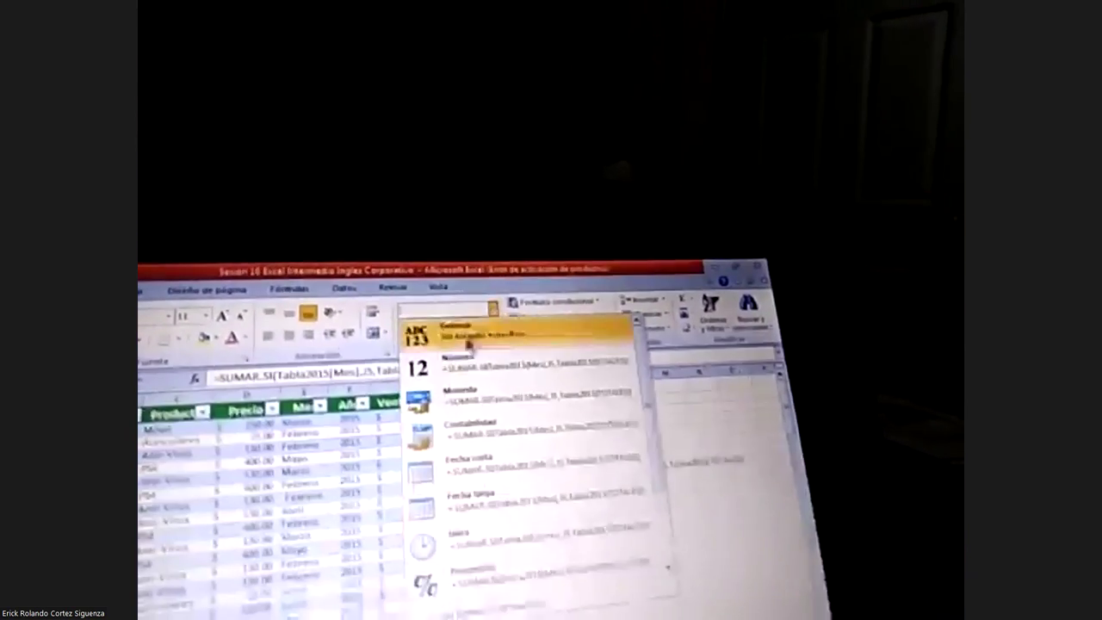
left_click(494, 417)
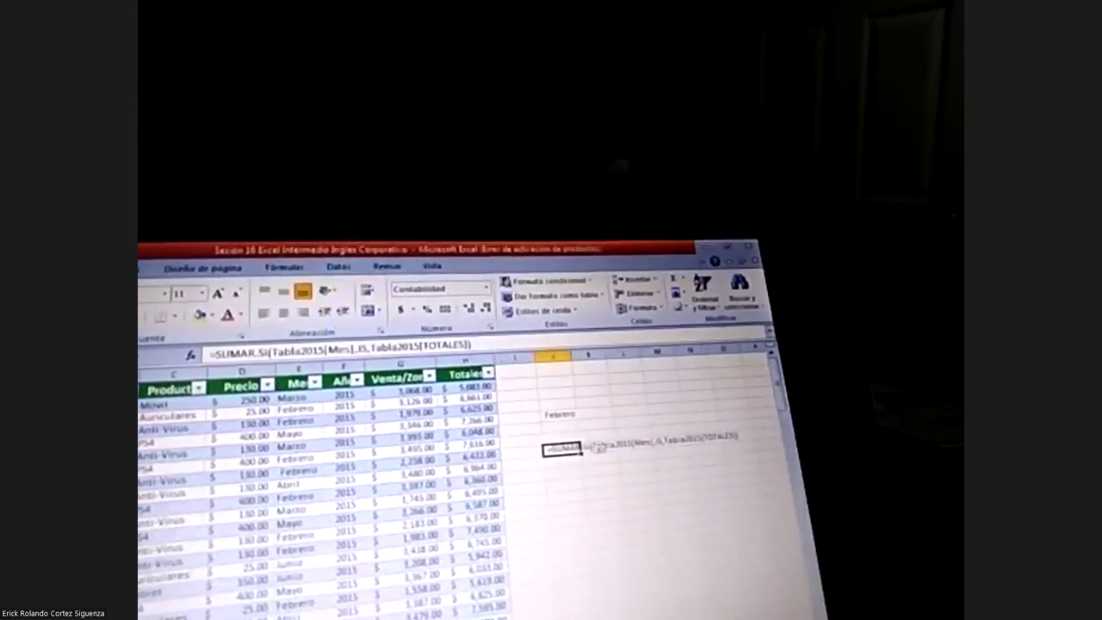
double_click(572, 456)
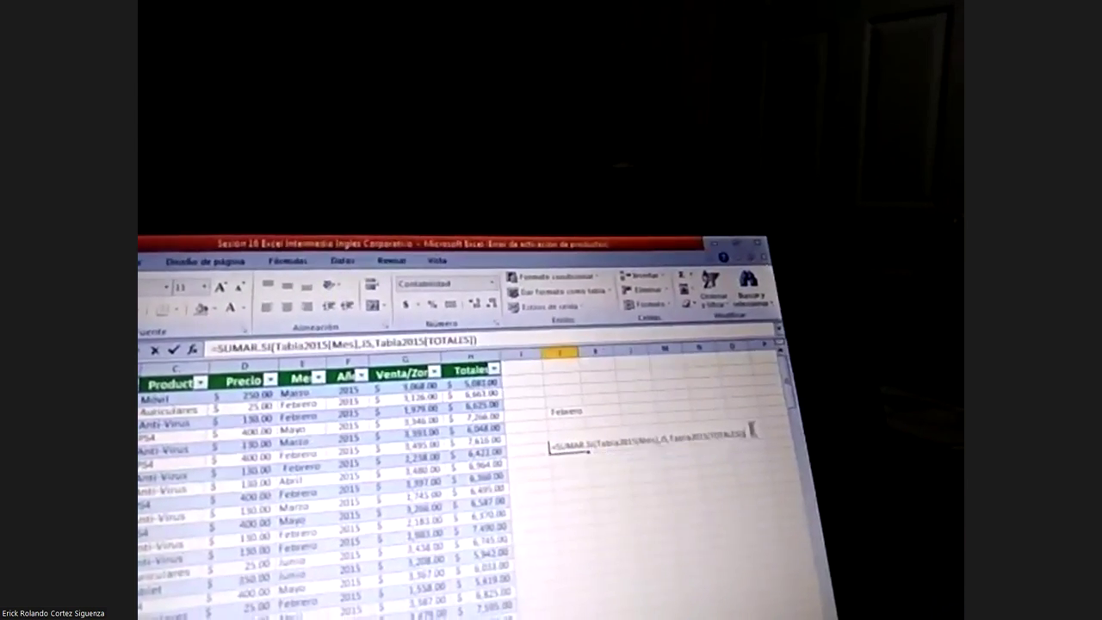
key("Return")
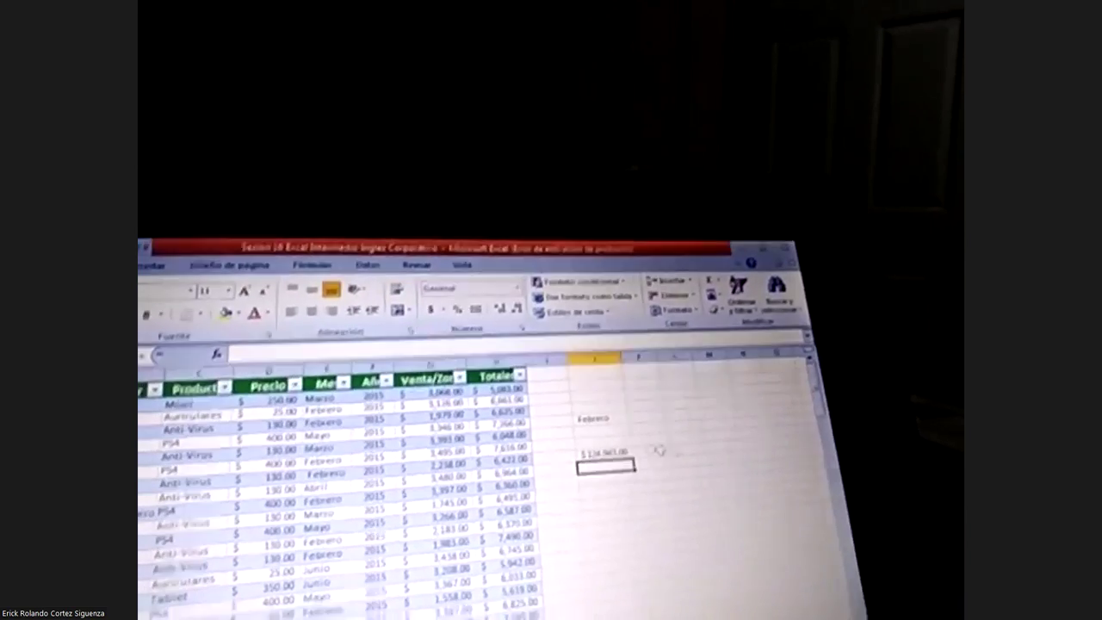
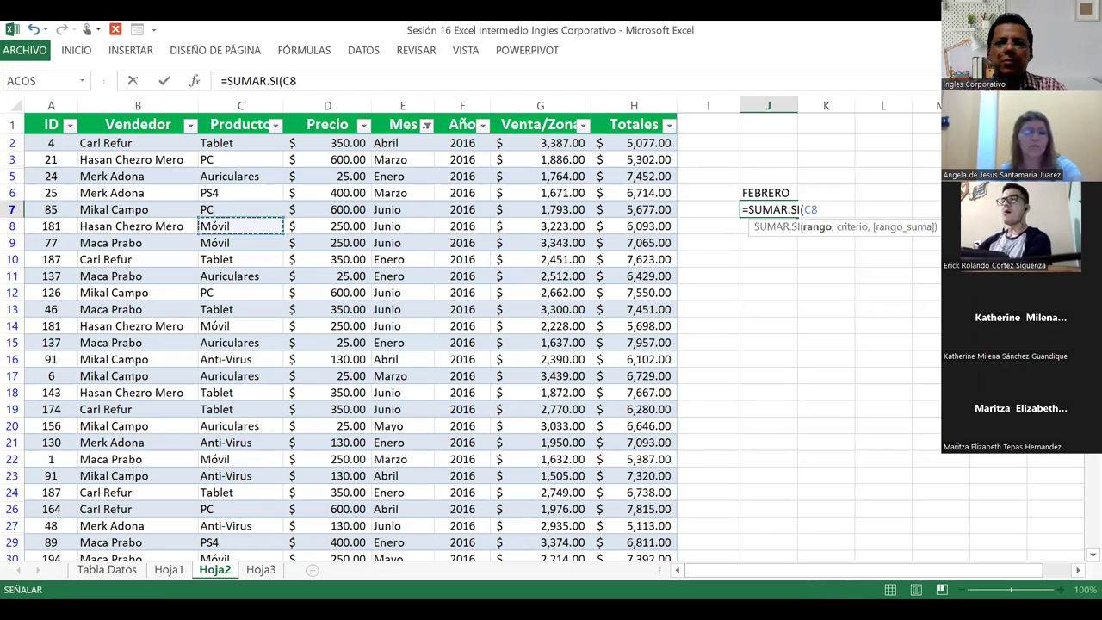
Cancel the unfinished SUMAR.SI formula in J7 and format J7 as US dollar accounting.
key("Escape")
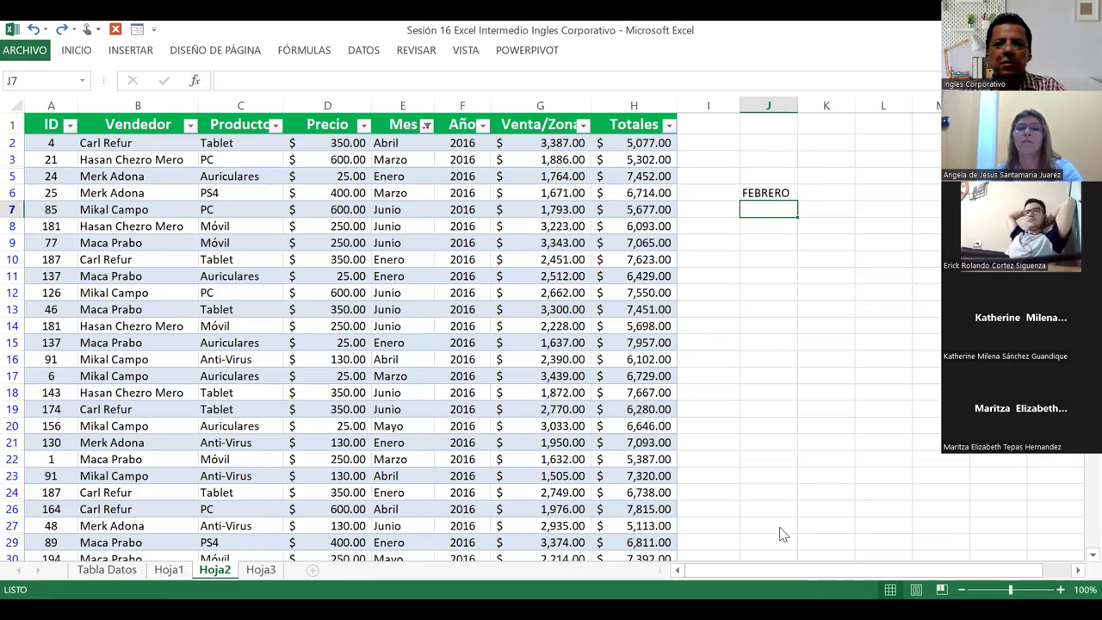
left_click(75, 50)
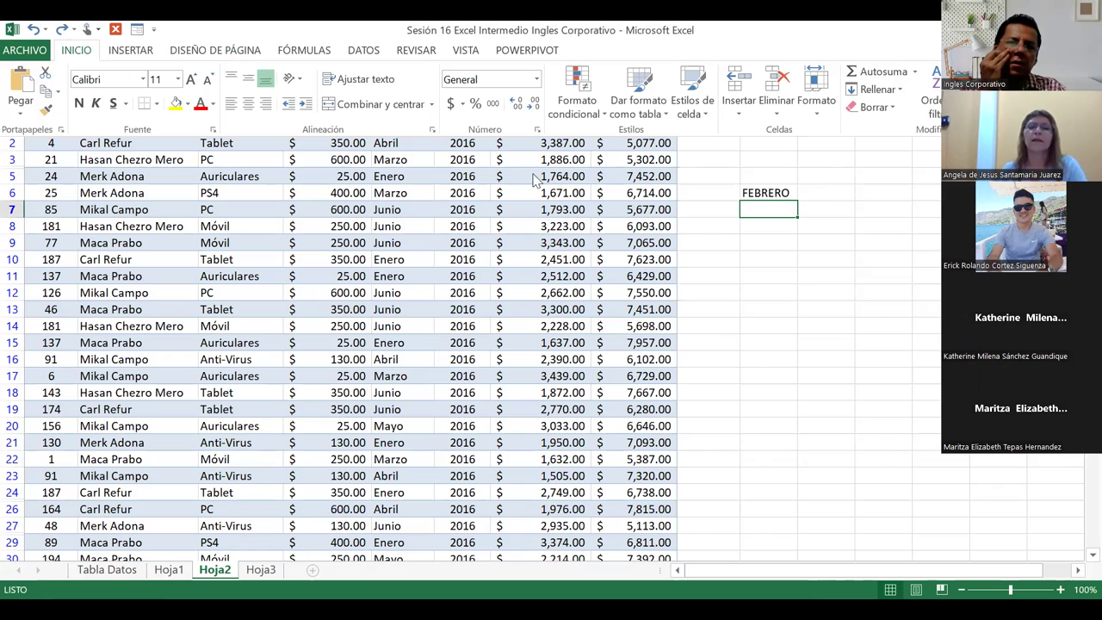
left_click(451, 104)
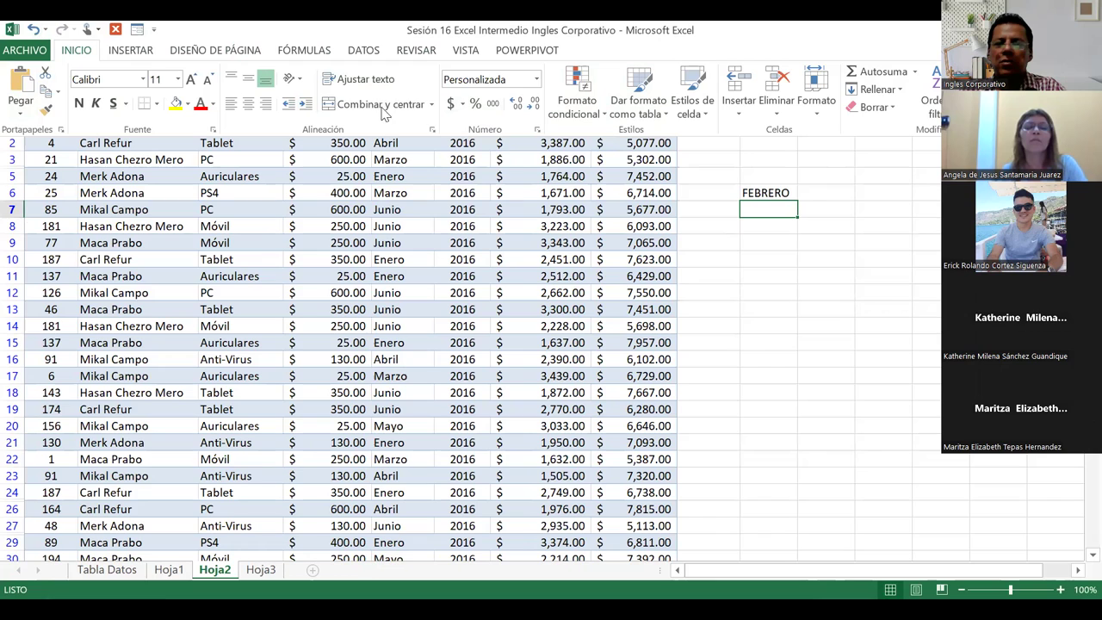
left_click(462, 106)
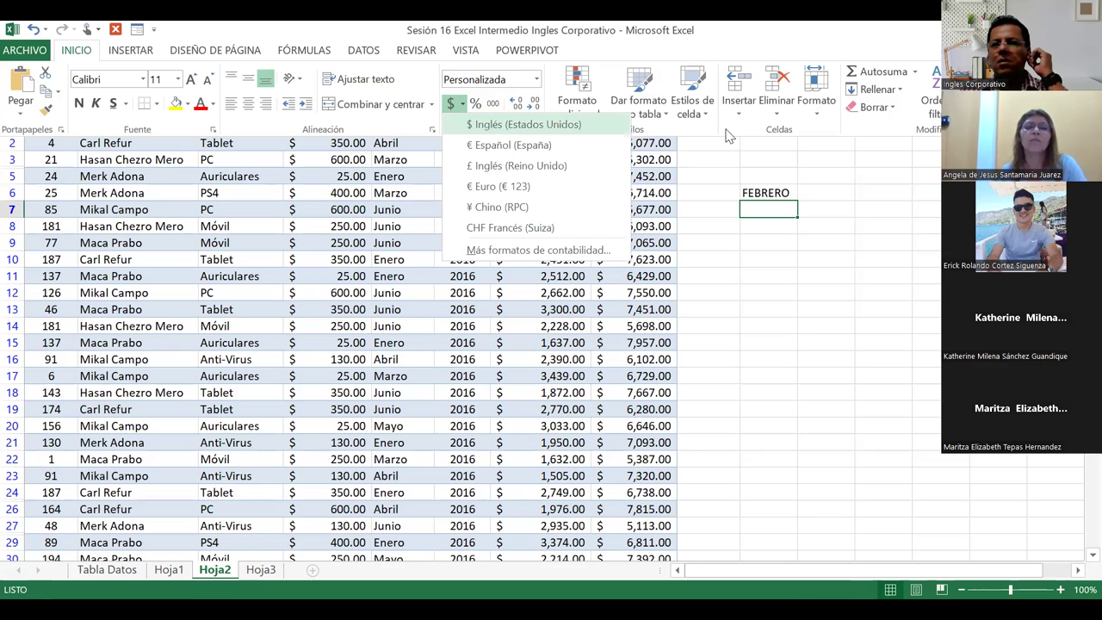
left_click(525, 124)
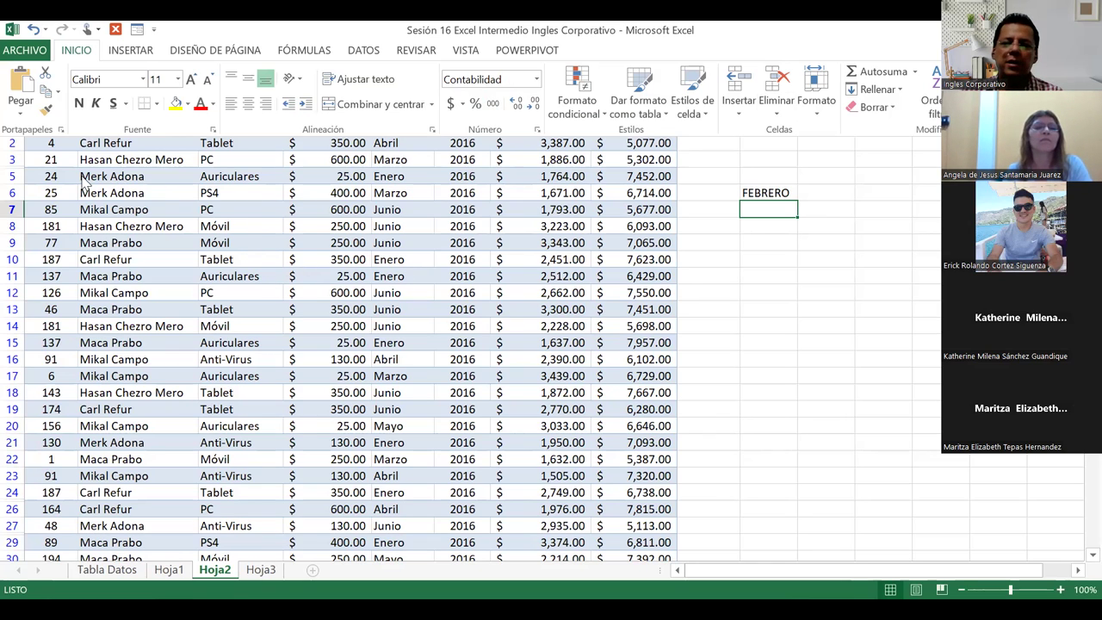
left_click(368, 226)
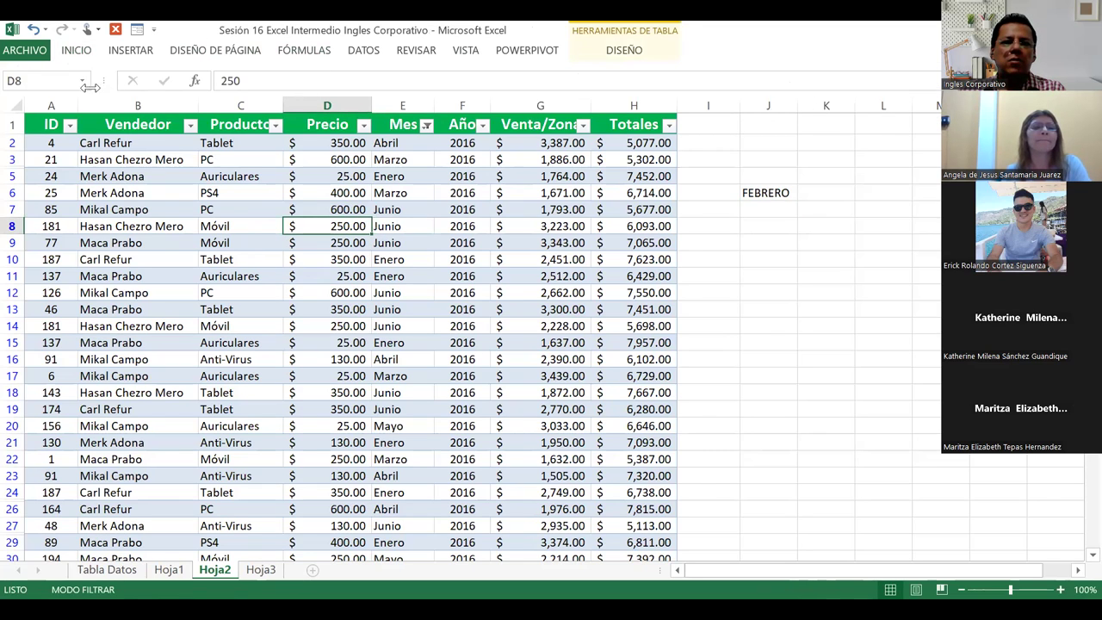
left_click(199, 52)
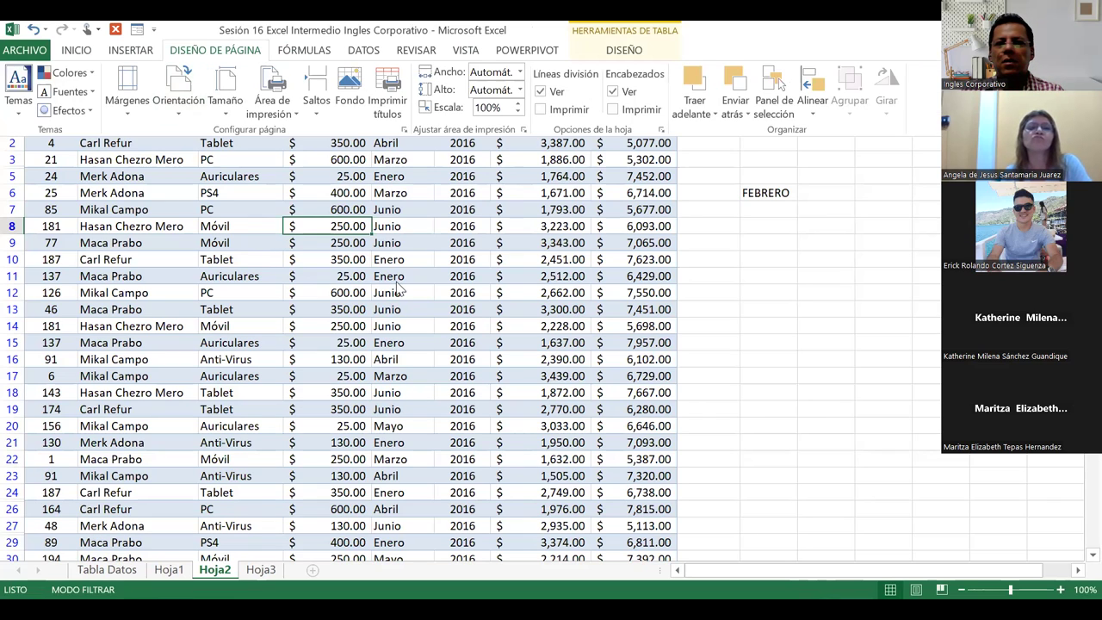
left_click(191, 51)
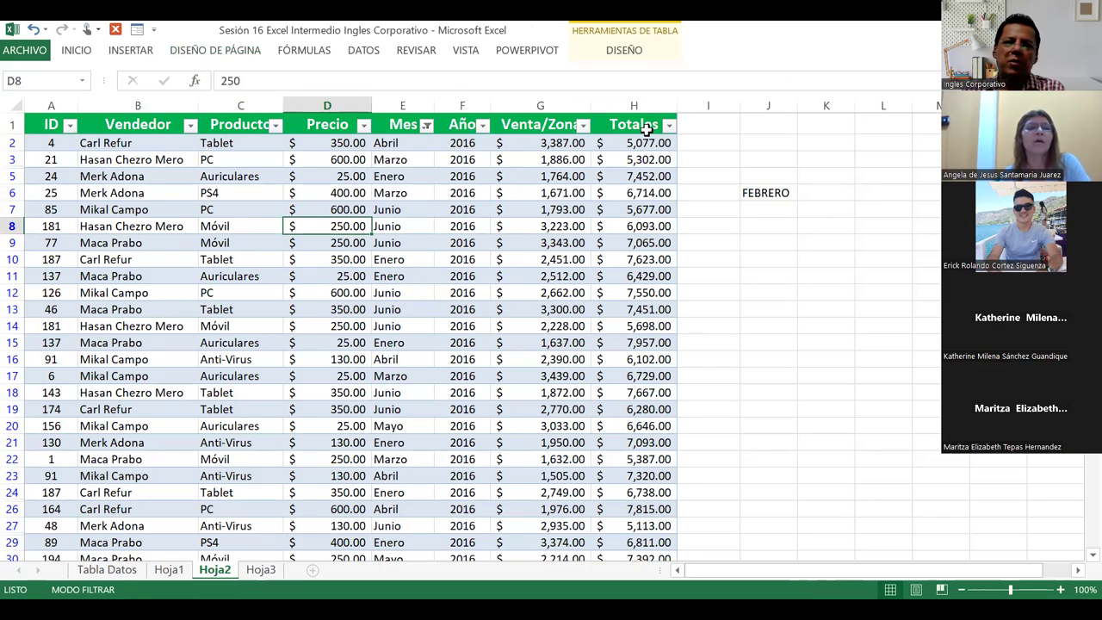
left_click(626, 53)
left_click(672, 58)
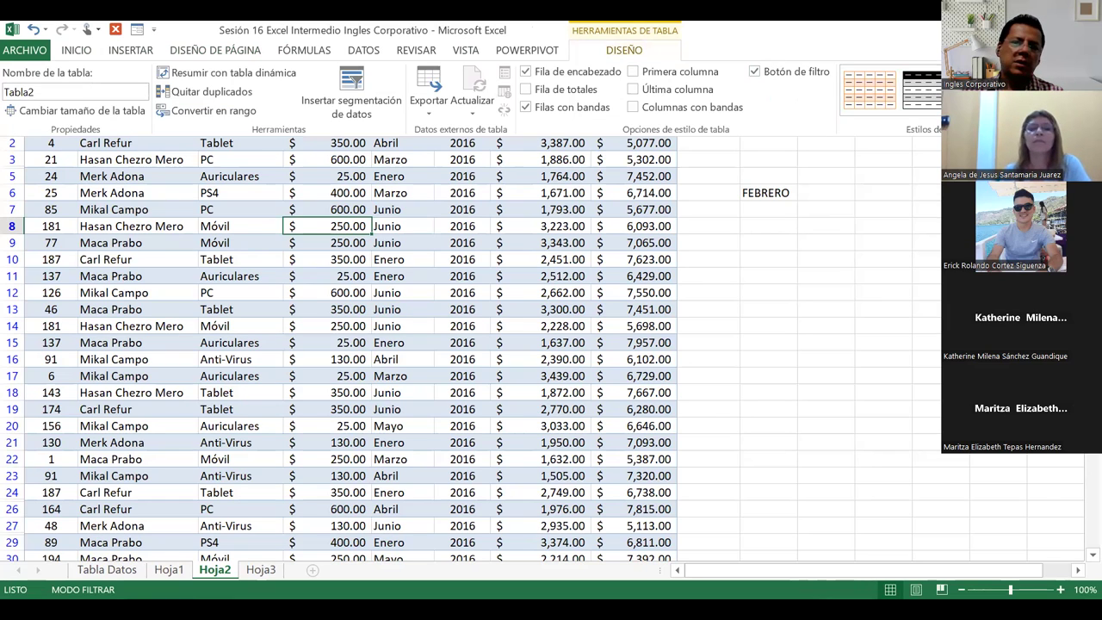
left_click(419, 267)
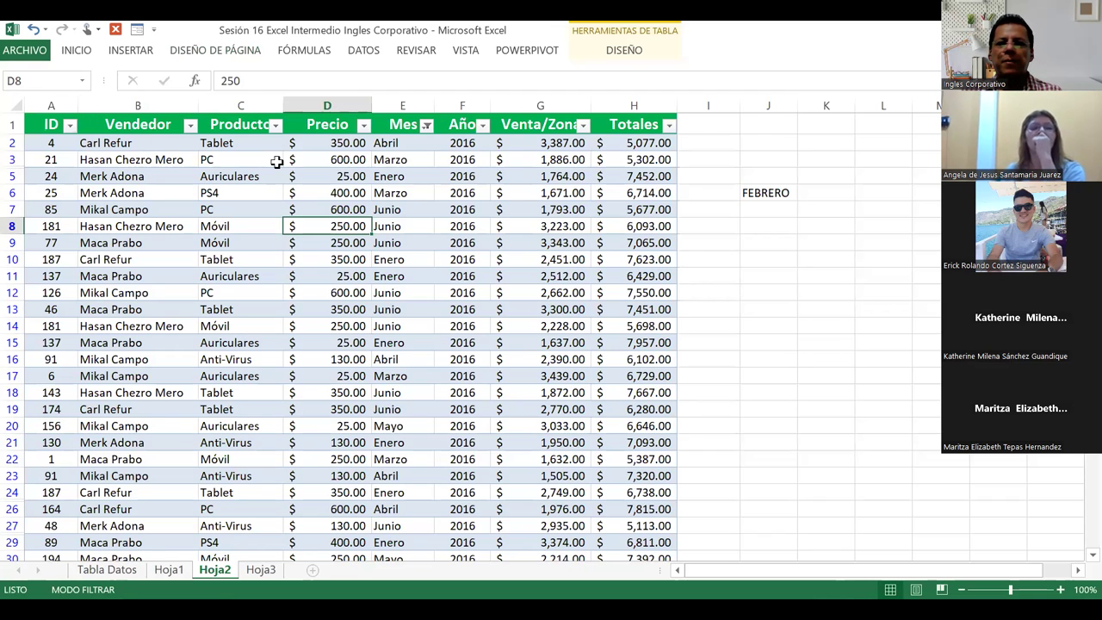
left_click(769, 211)
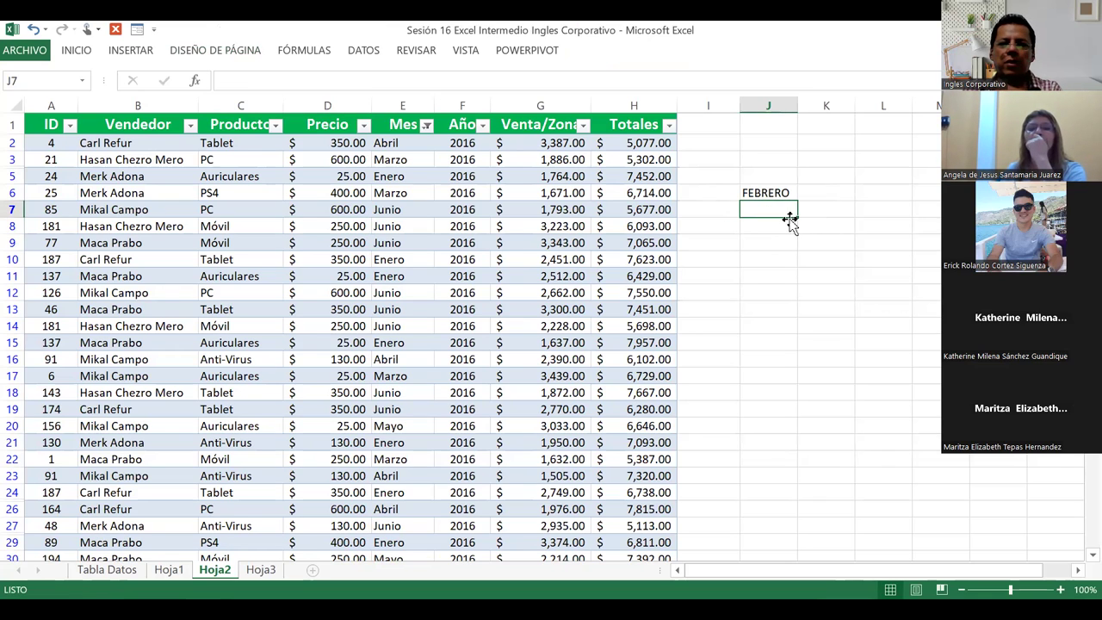
Start J7's formula as =sumar.si(Tabla2[ so the table's columns are offered.
type("=")
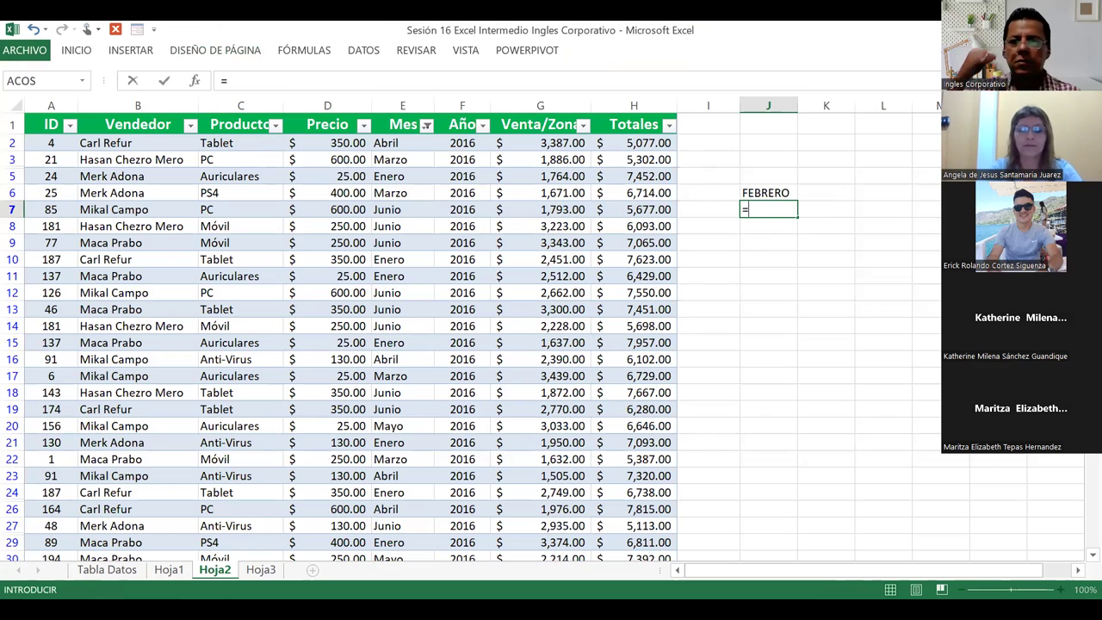
type("co")
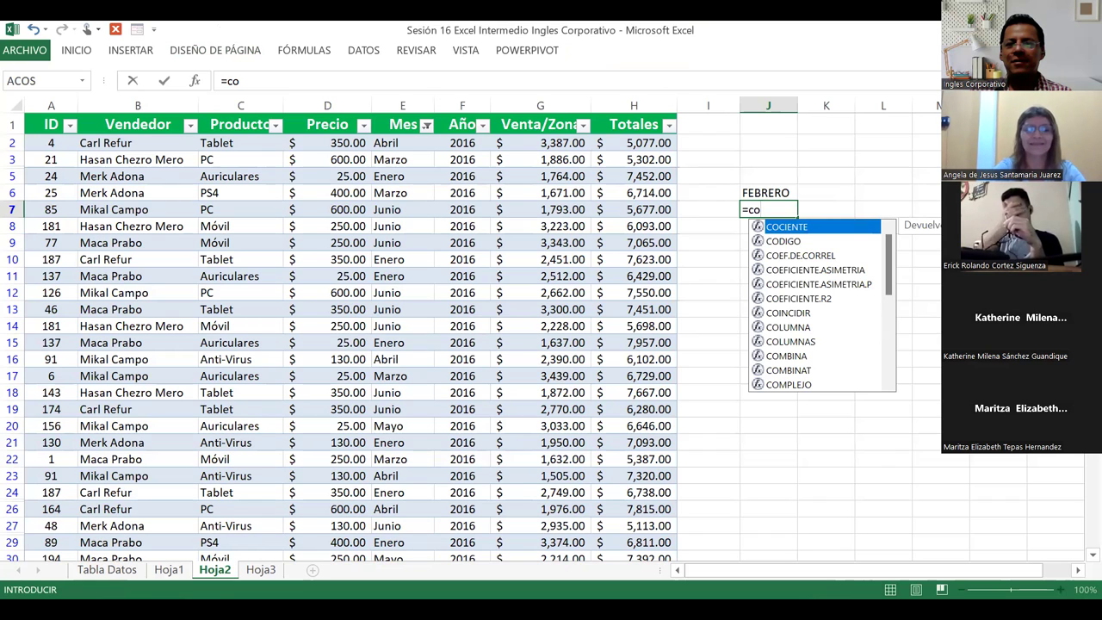
key("BackSpace")
key("BackSpace")
type("sumar.si")
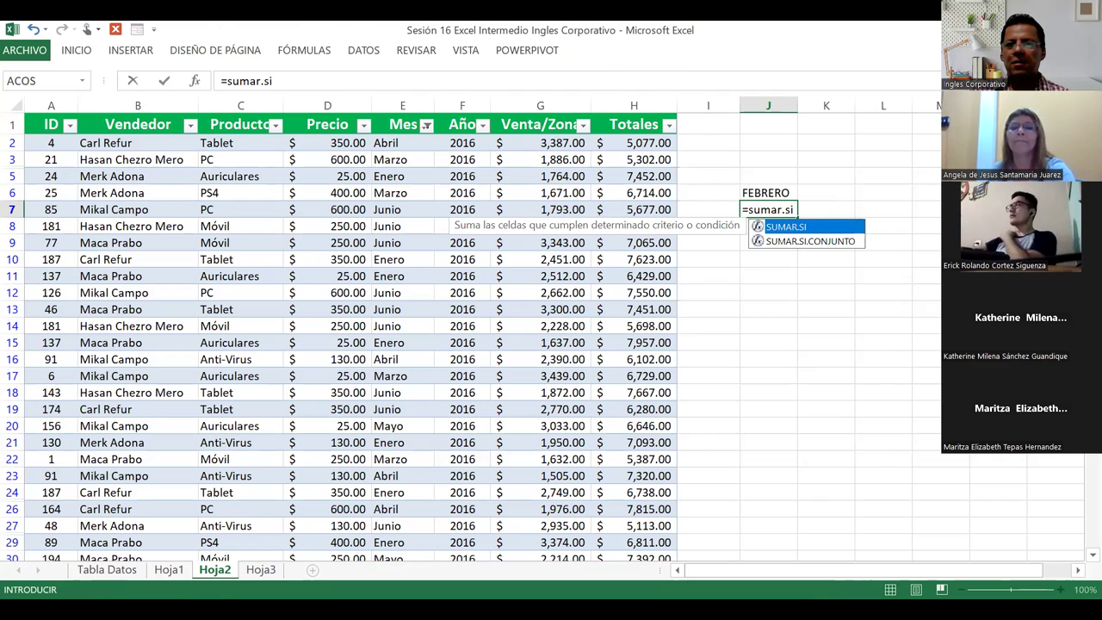
type("9")
key("BackSpace")
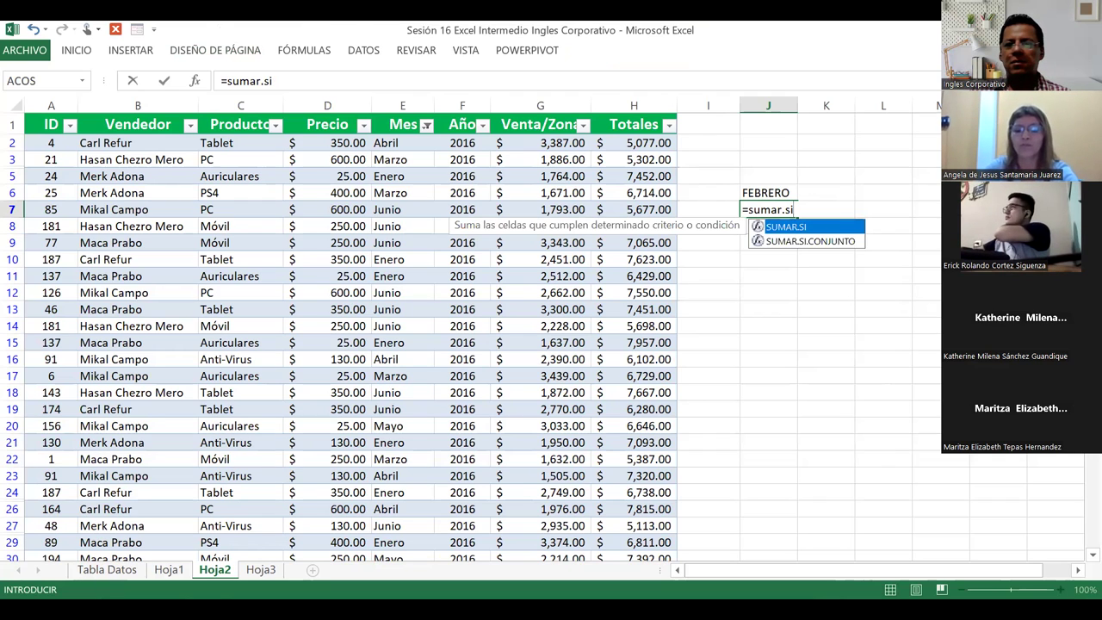
type("(")
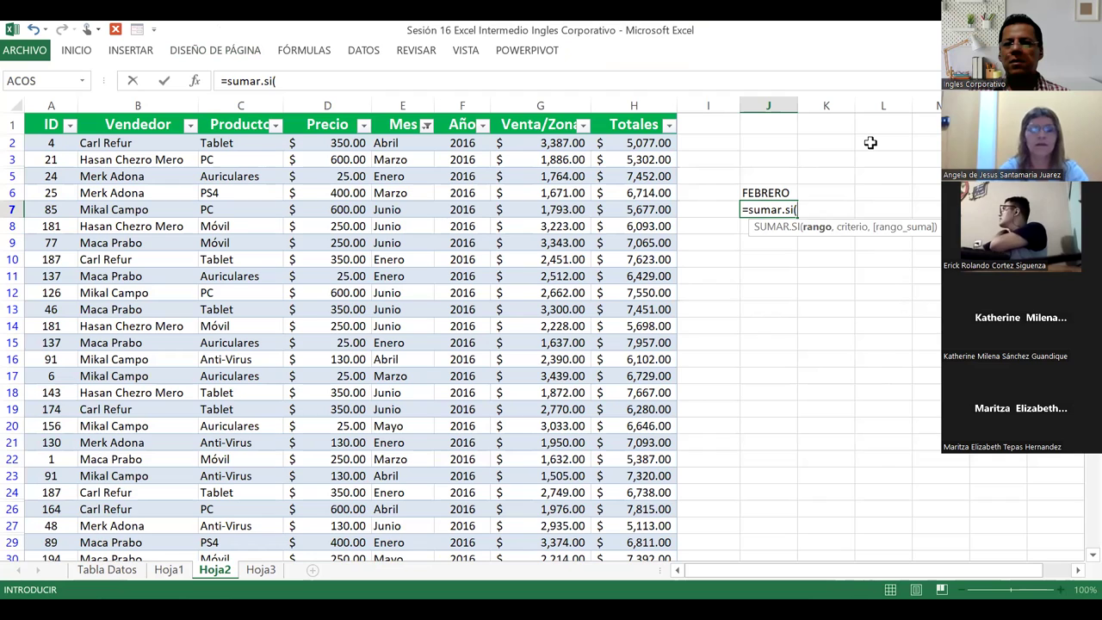
type("ta")
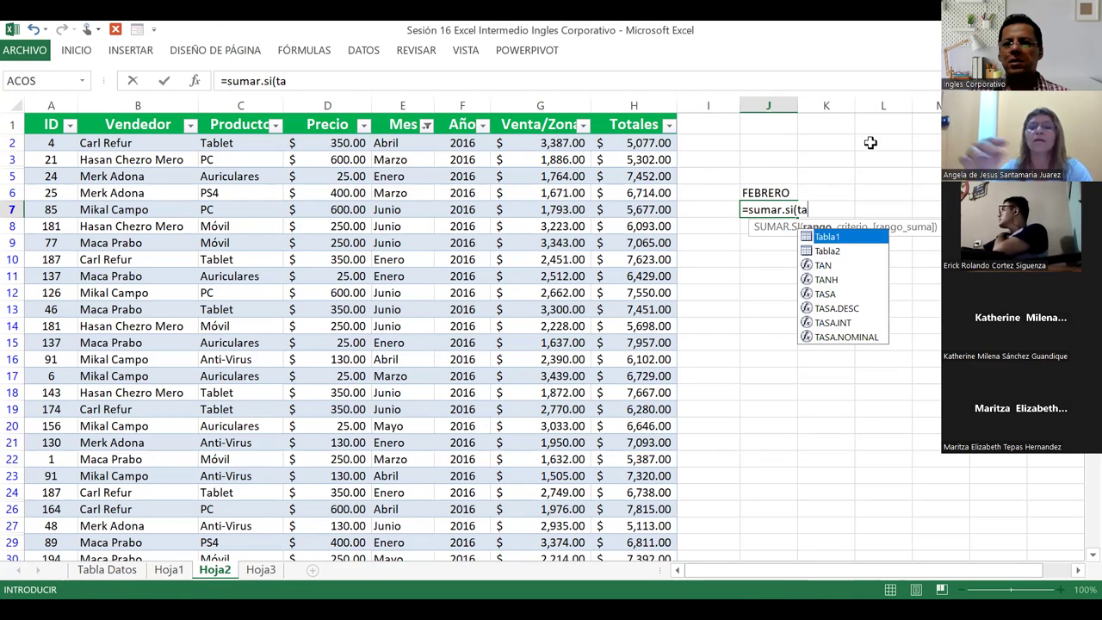
double_click(817, 250)
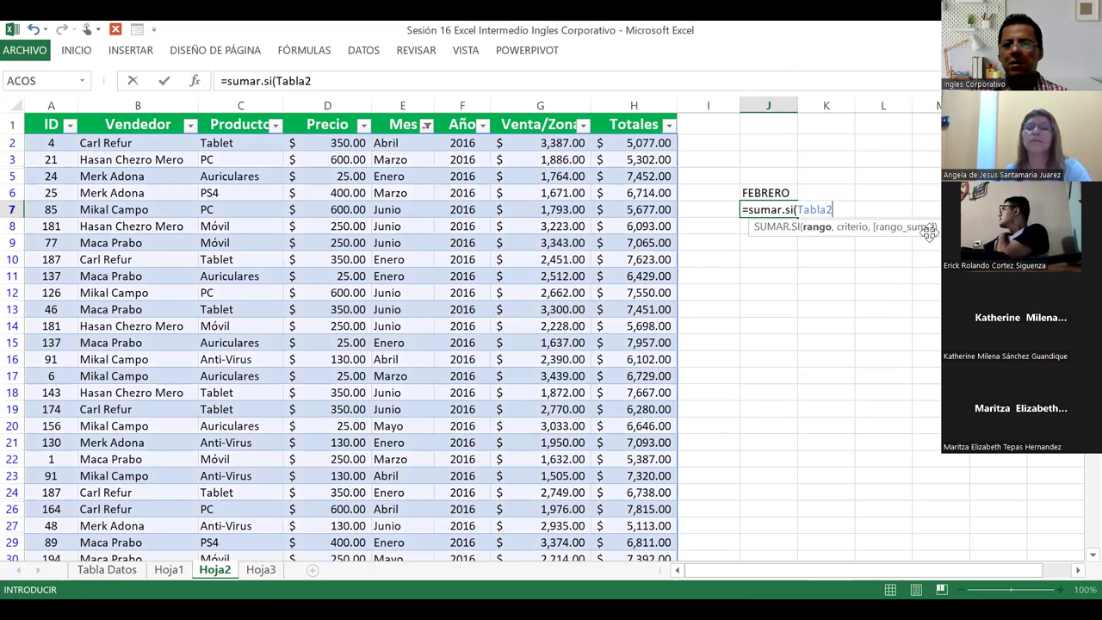
type(",")
key("BackSpace")
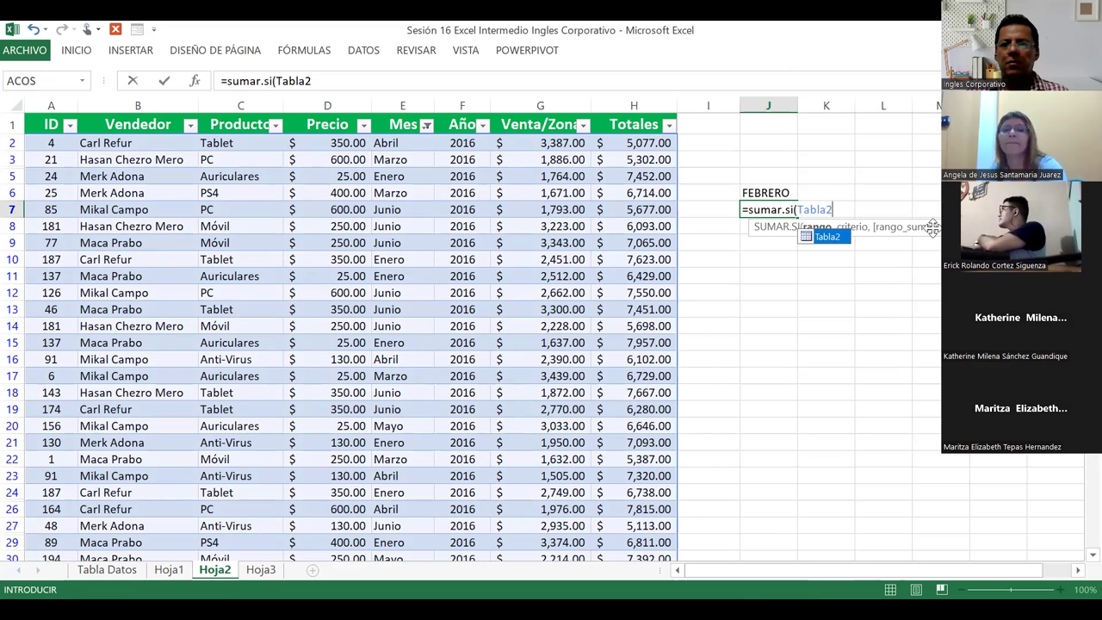
type("[")
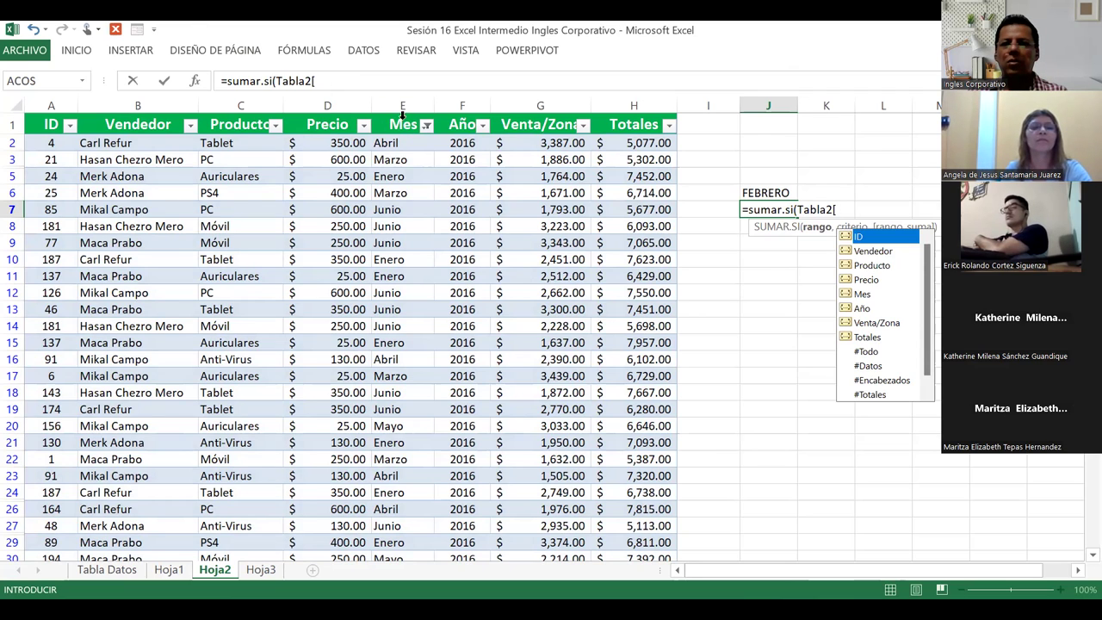
Set Tabla2[Mes] as the SUMAR.SI range argument.
left_click(862, 295)
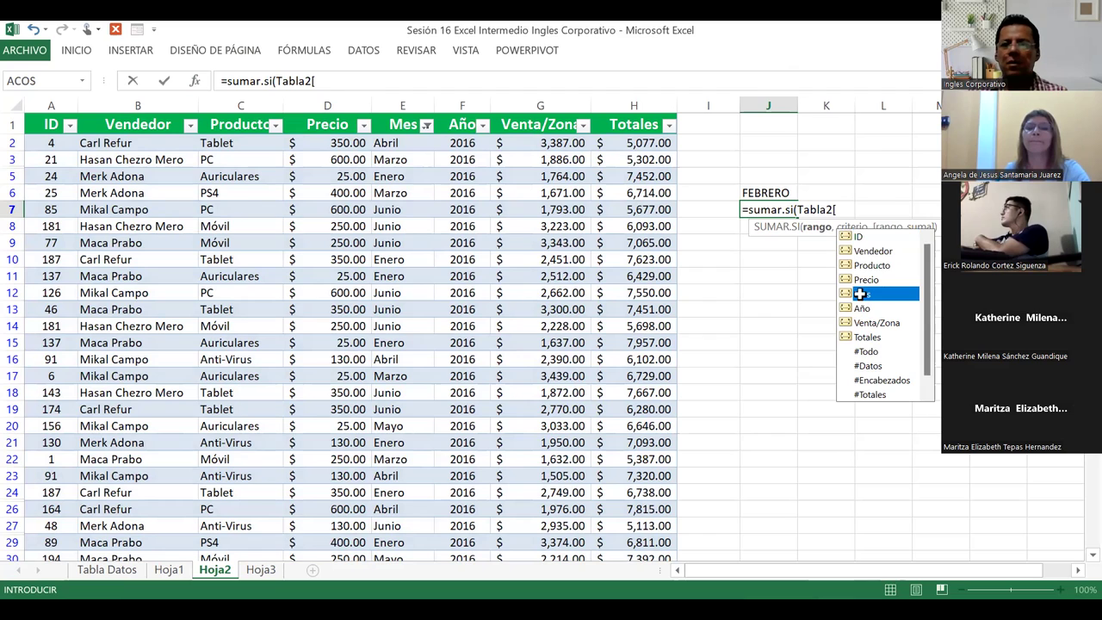
key("Tab")
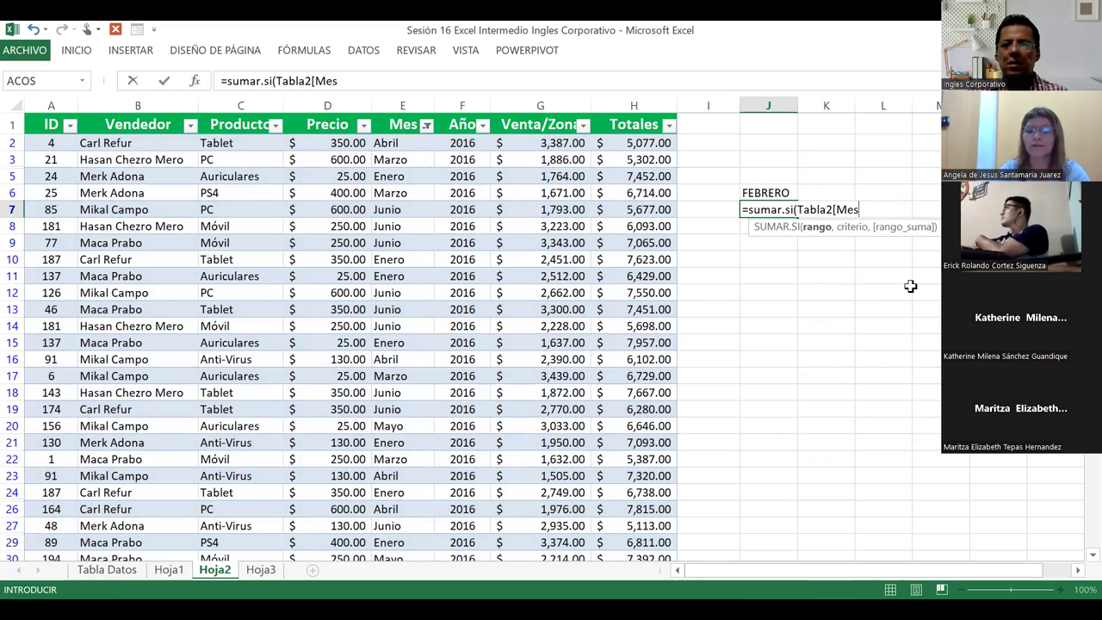
type("]")
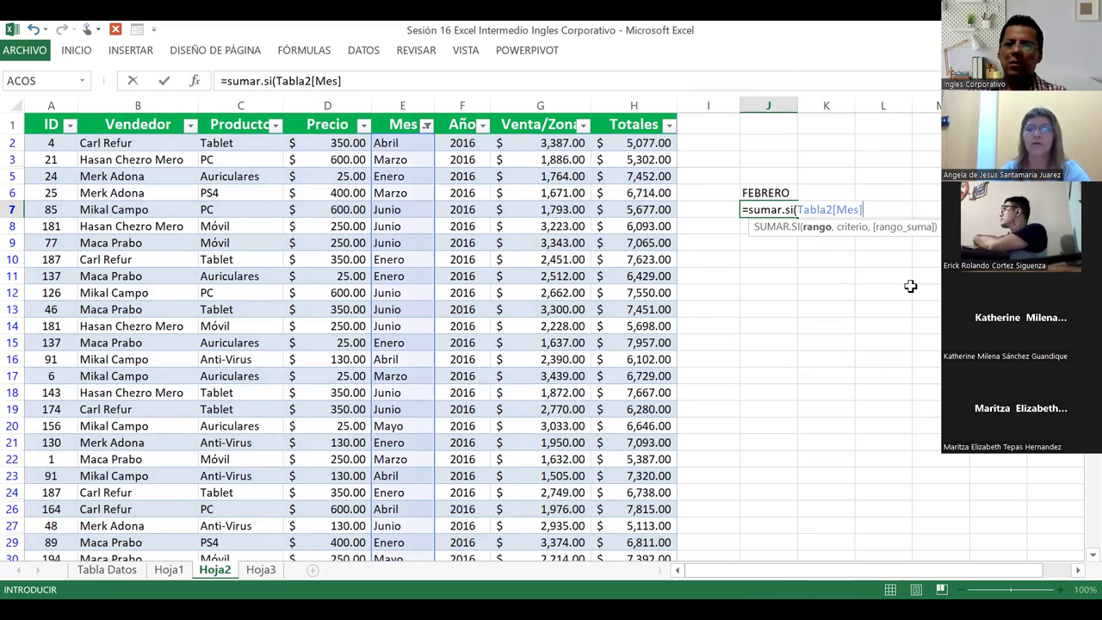
type(",")
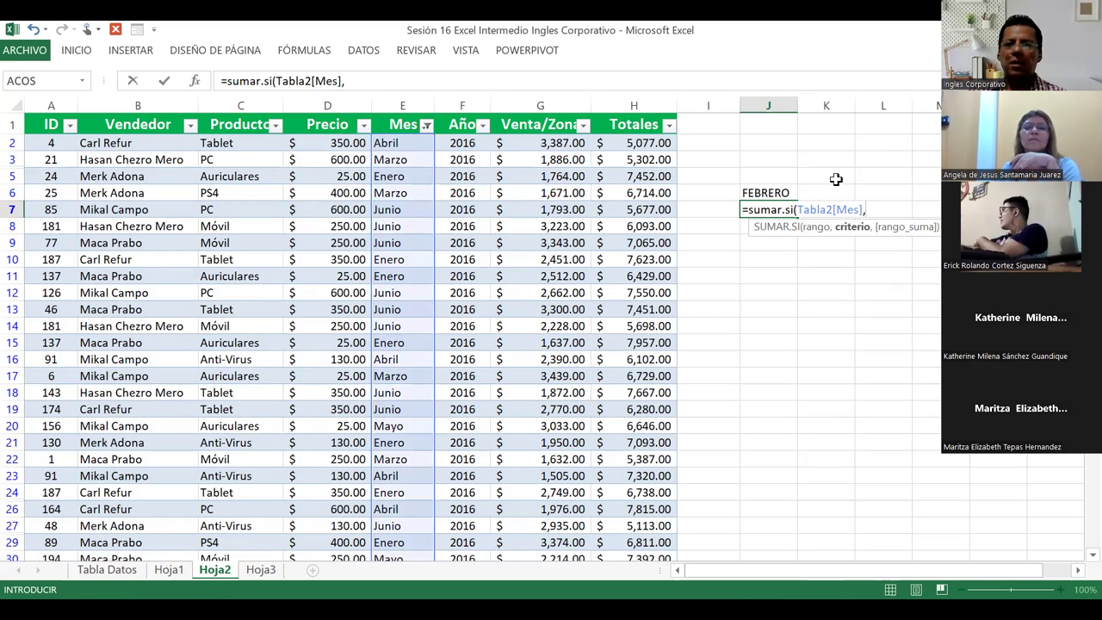
Add J6 as the criterion and begin the sum range with Tabla2[.
left_click(773, 191)
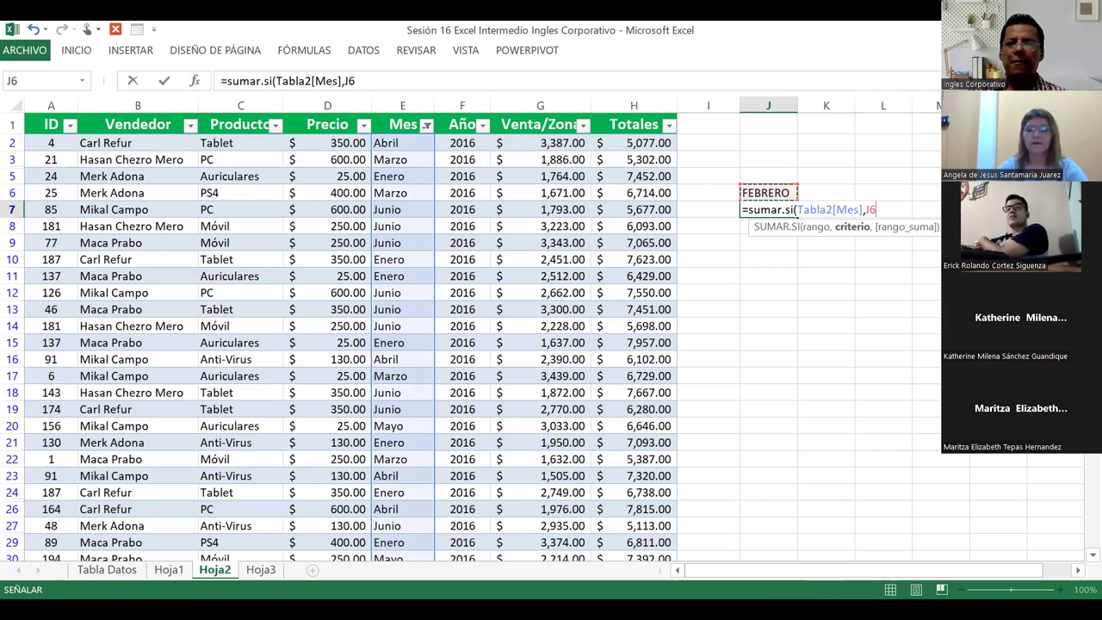
type(",")
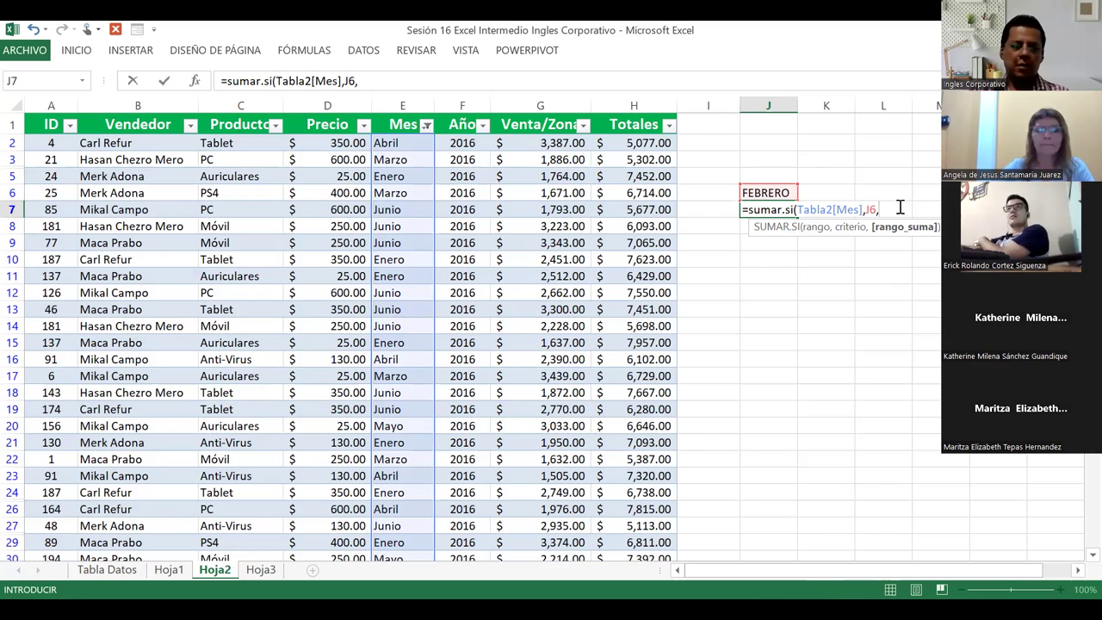
type("ta")
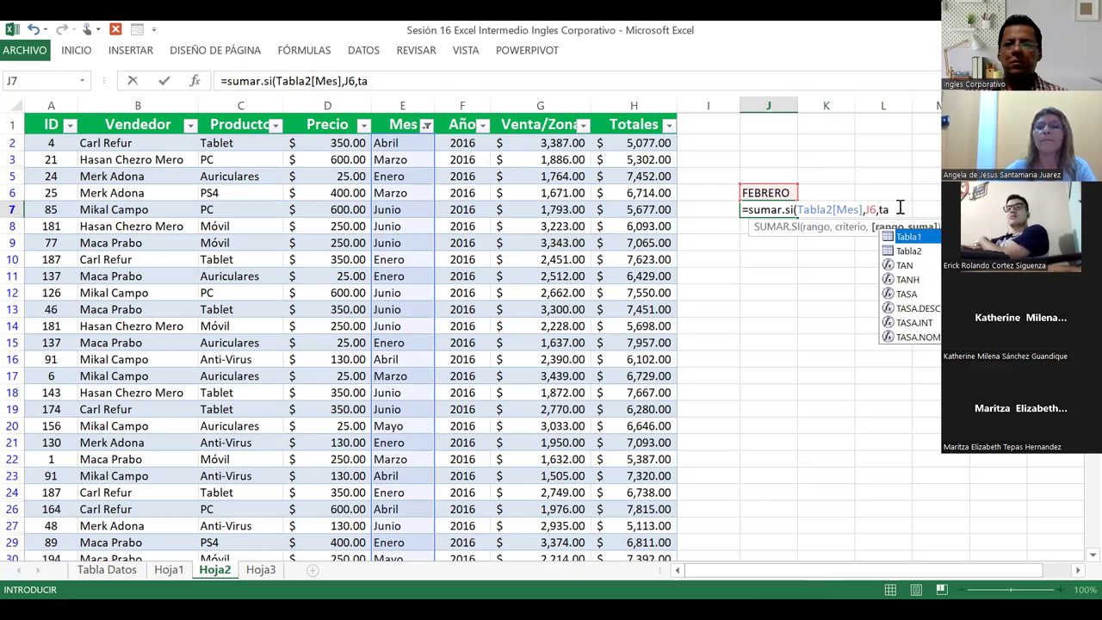
left_click(909, 251)
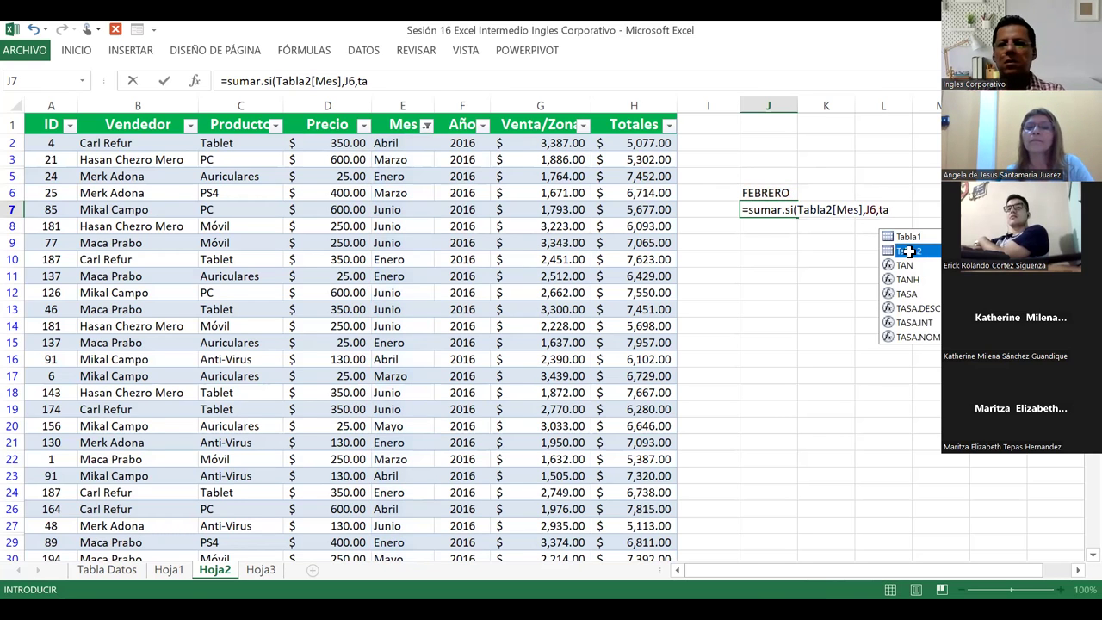
double_click(909, 252)
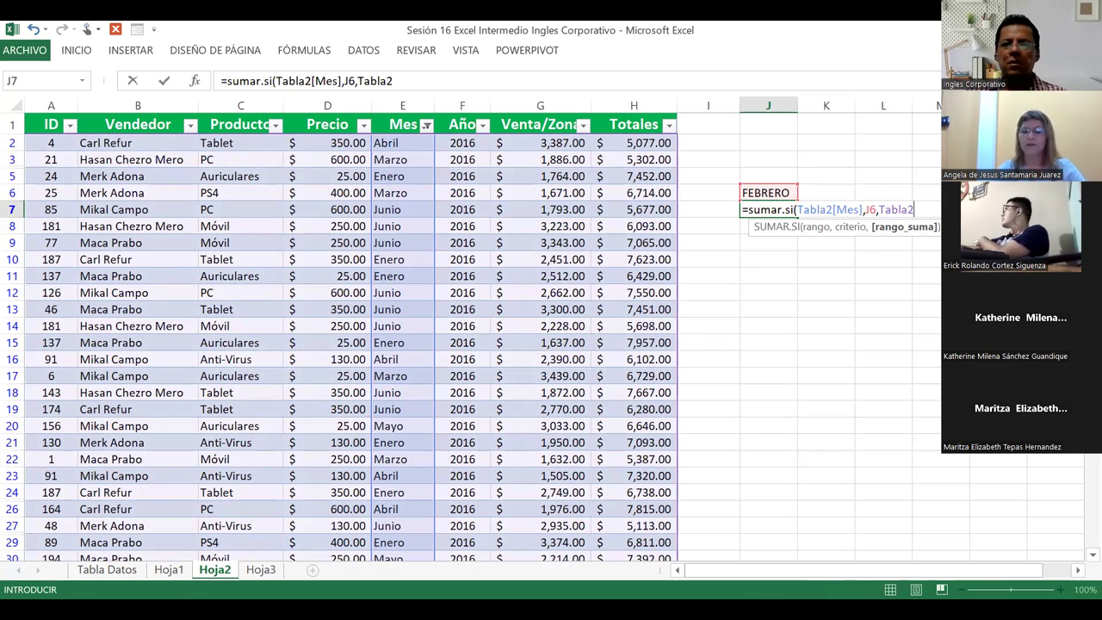
type("[")
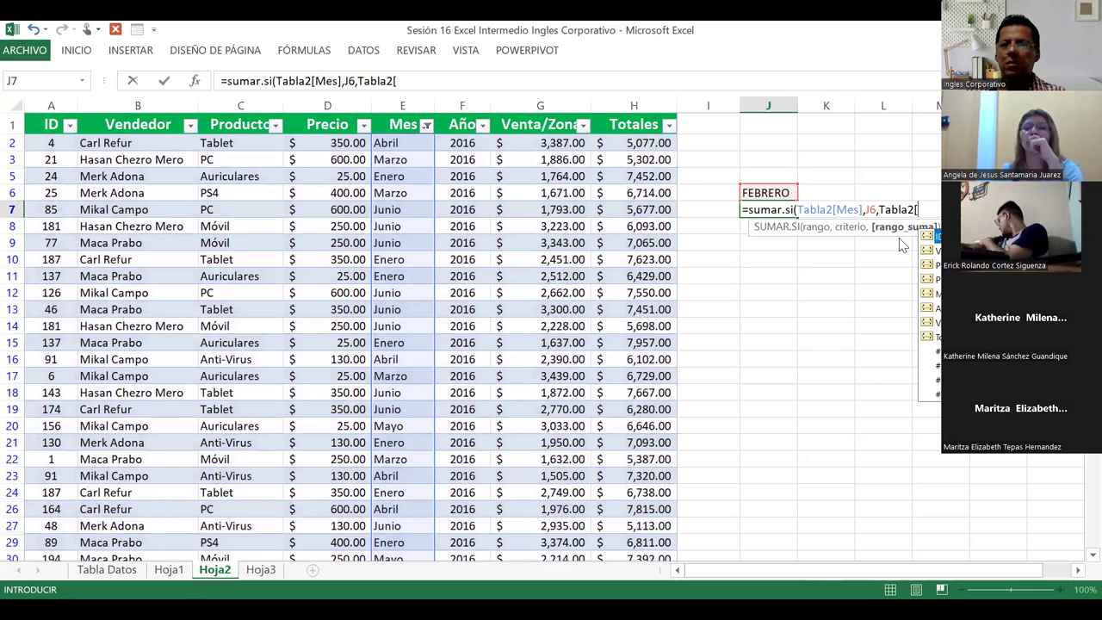
Dismiss the formula error message and scroll back to the formula cell.
left_click(887, 244)
key("Return")
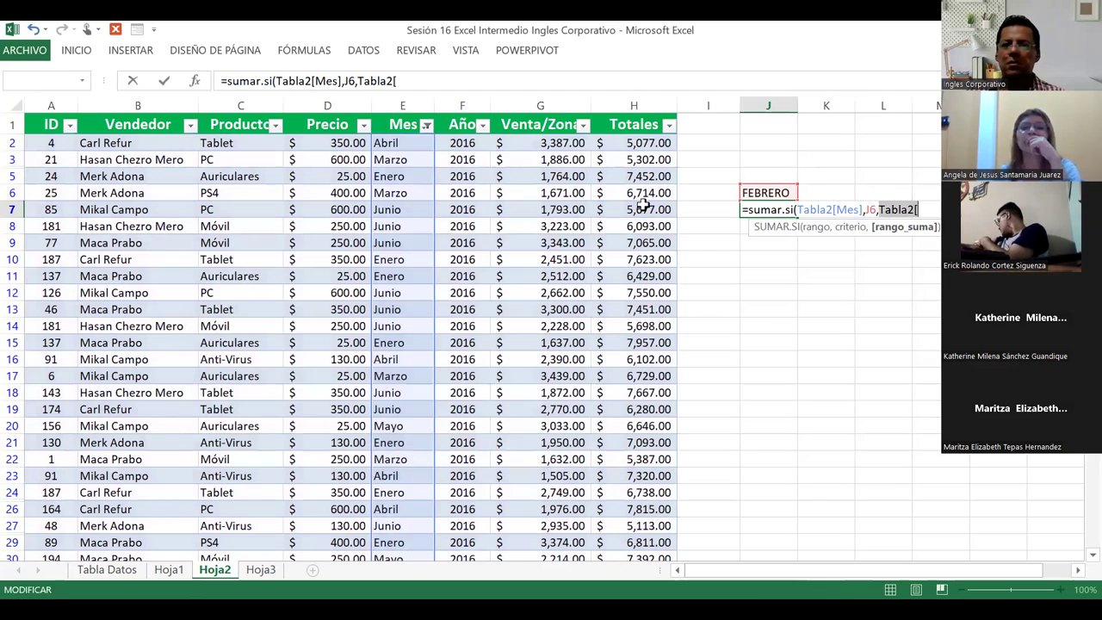
scroll(626, 401, "down", 7)
scroll(626, 405, "down", 6)
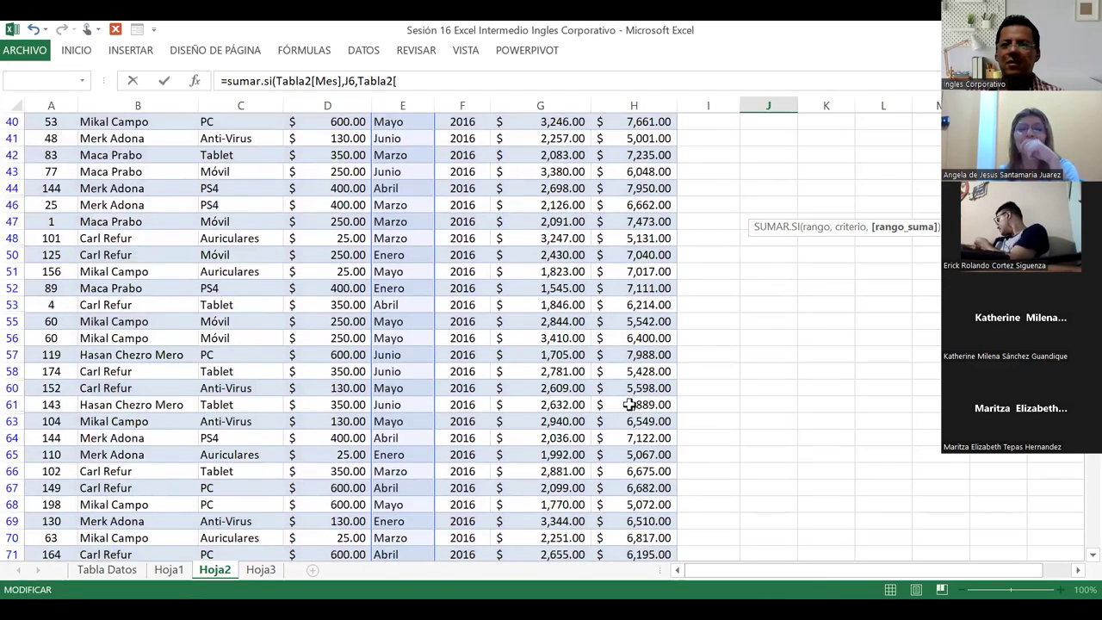
scroll(627, 409, "down", 4)
scroll(627, 417, "down", 10)
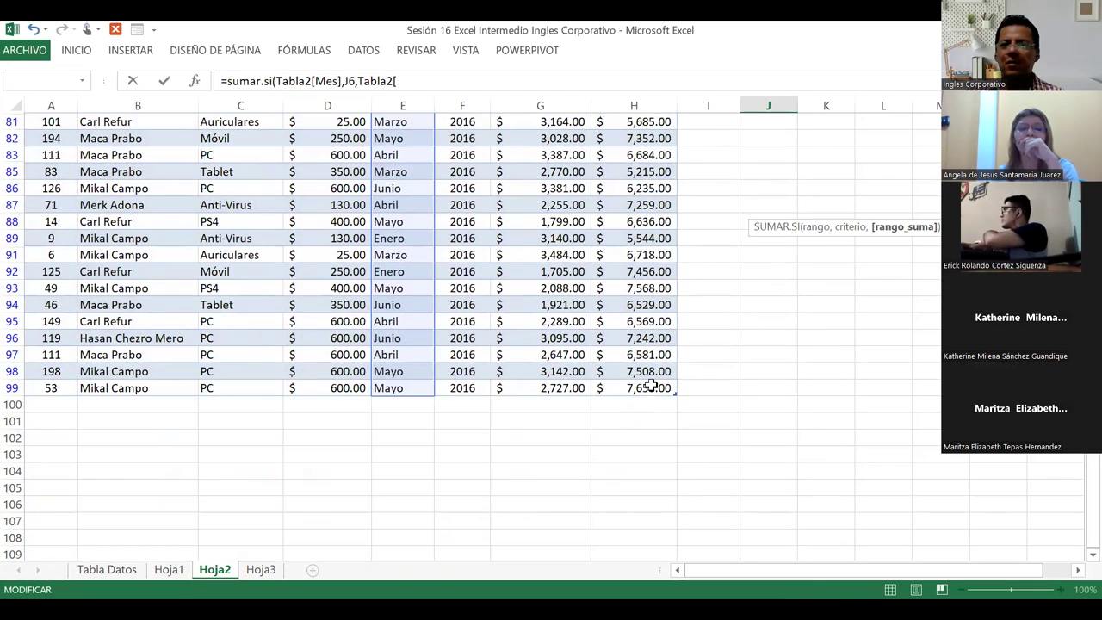
scroll(641, 386, "up", 3)
scroll(642, 387, "up", 6)
scroll(641, 386, "up", 5)
scroll(641, 387, "up", 4)
scroll(641, 387, "up", 7)
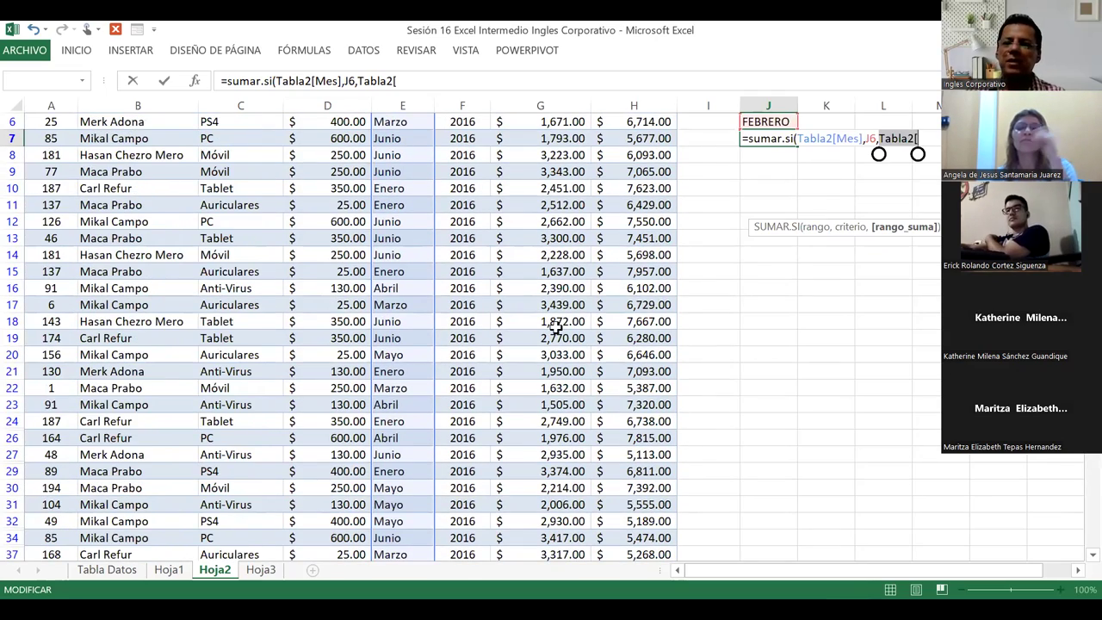
scroll(603, 284, "up", 2)
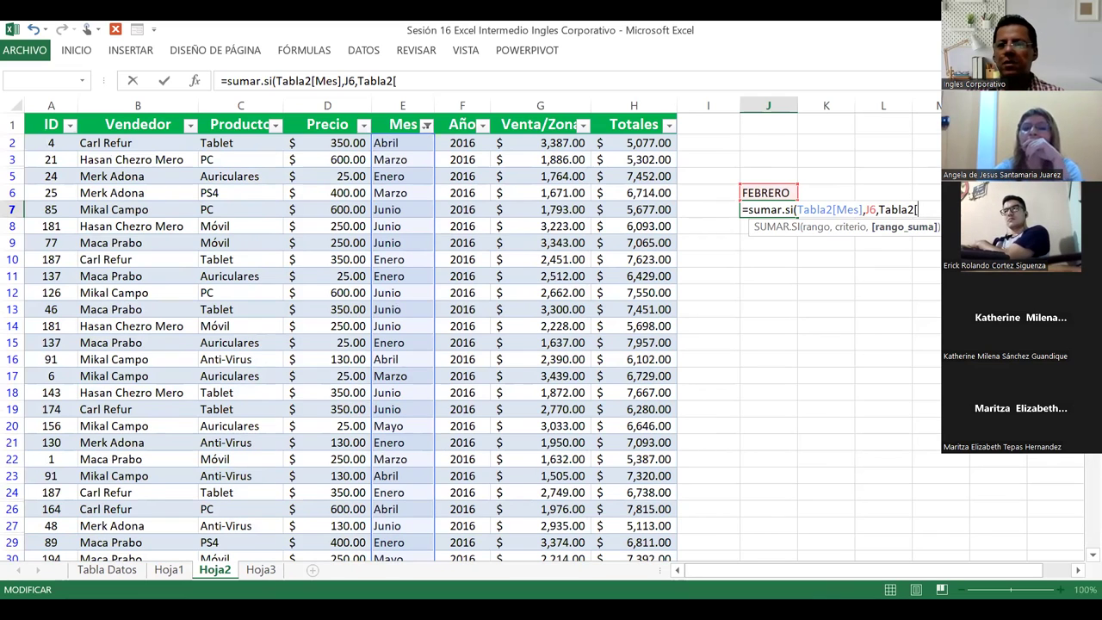
Complete the sum range as Tabla2[Totales] and enter the formula, giving $93,570.00.
key("BackSpace")
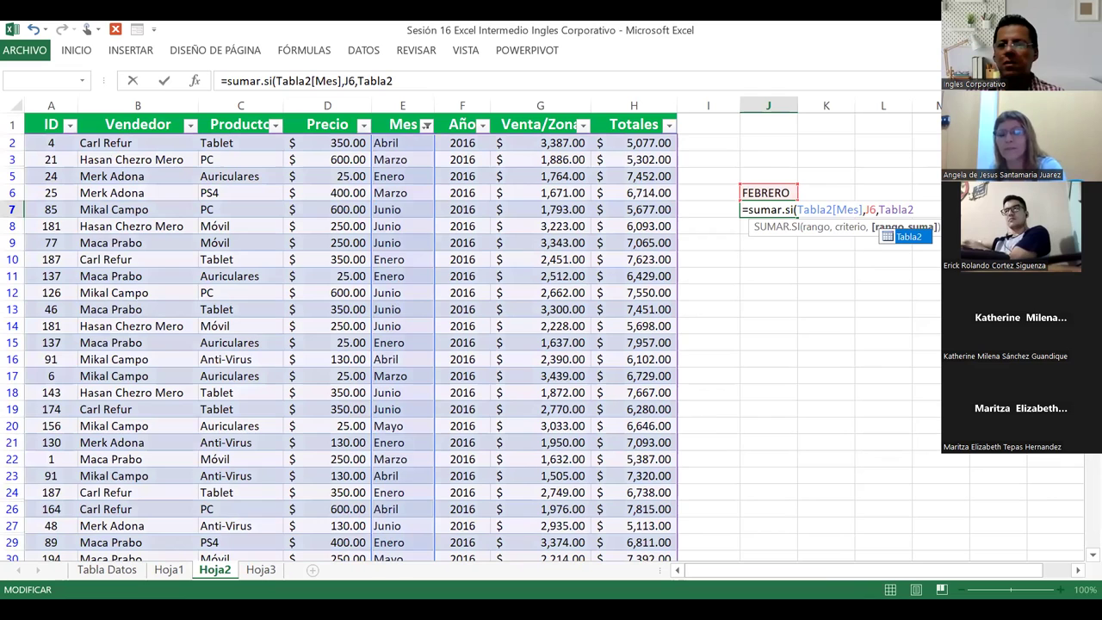
type("[")
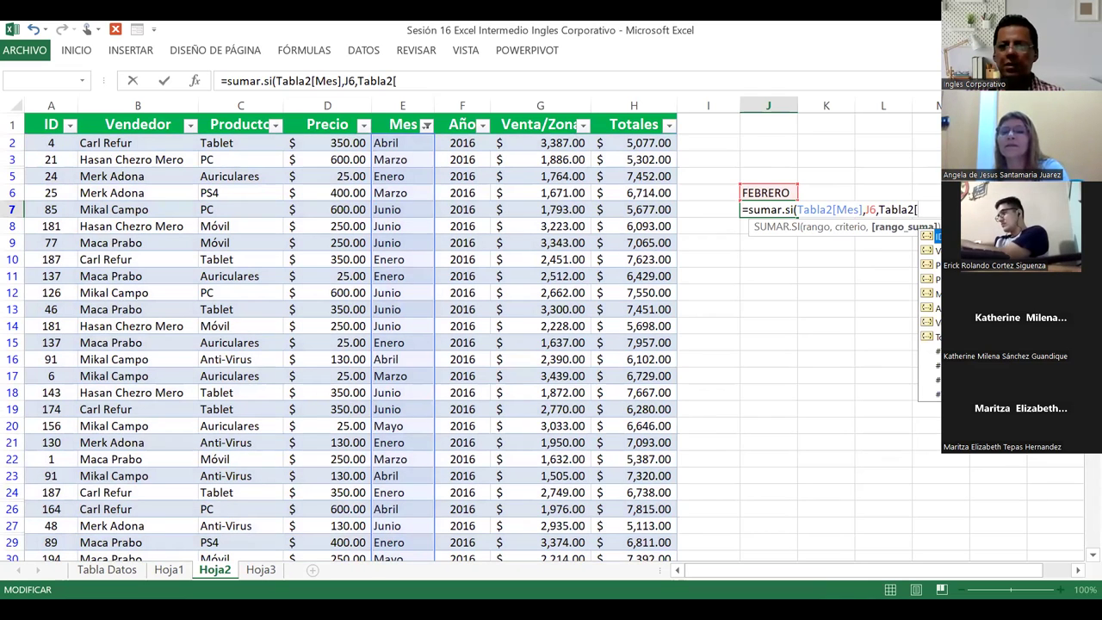
left_click(932, 337)
key("Tab")
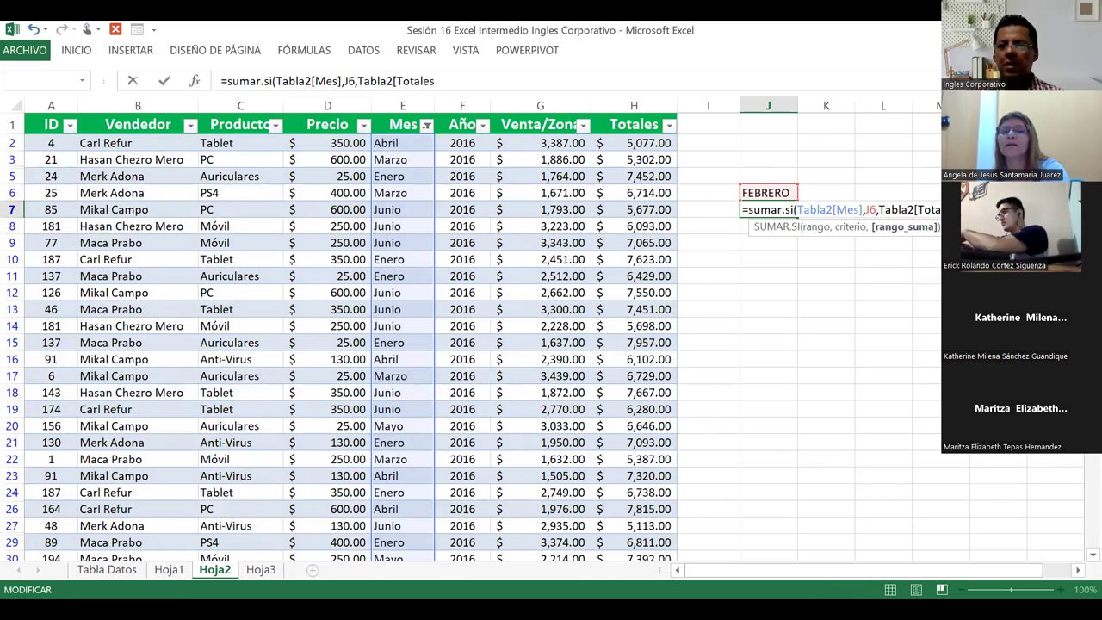
type("]")
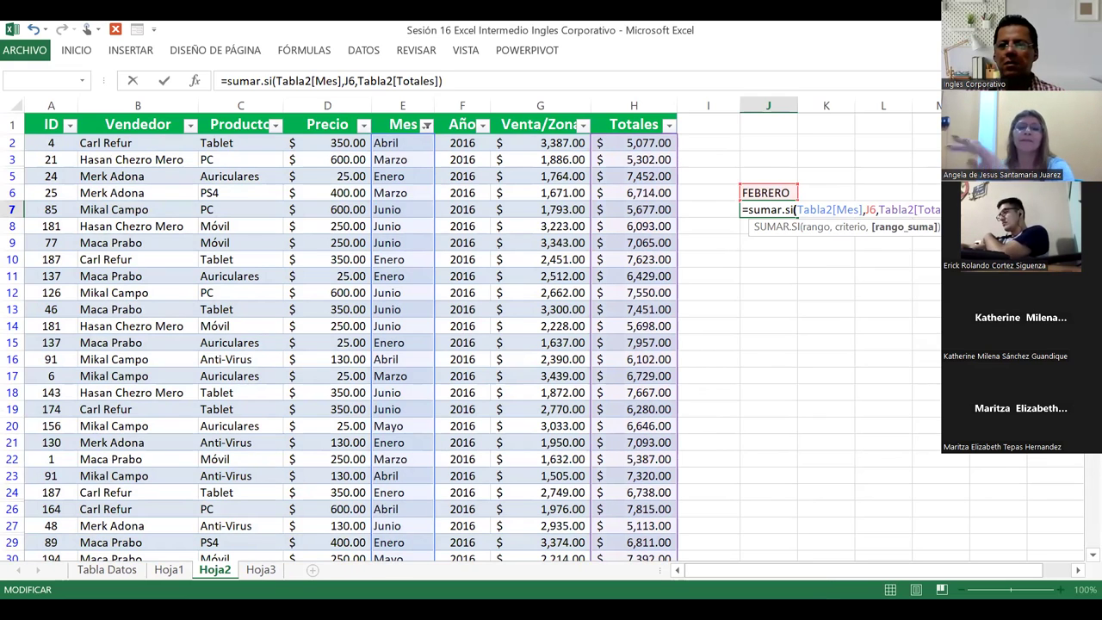
key("Return")
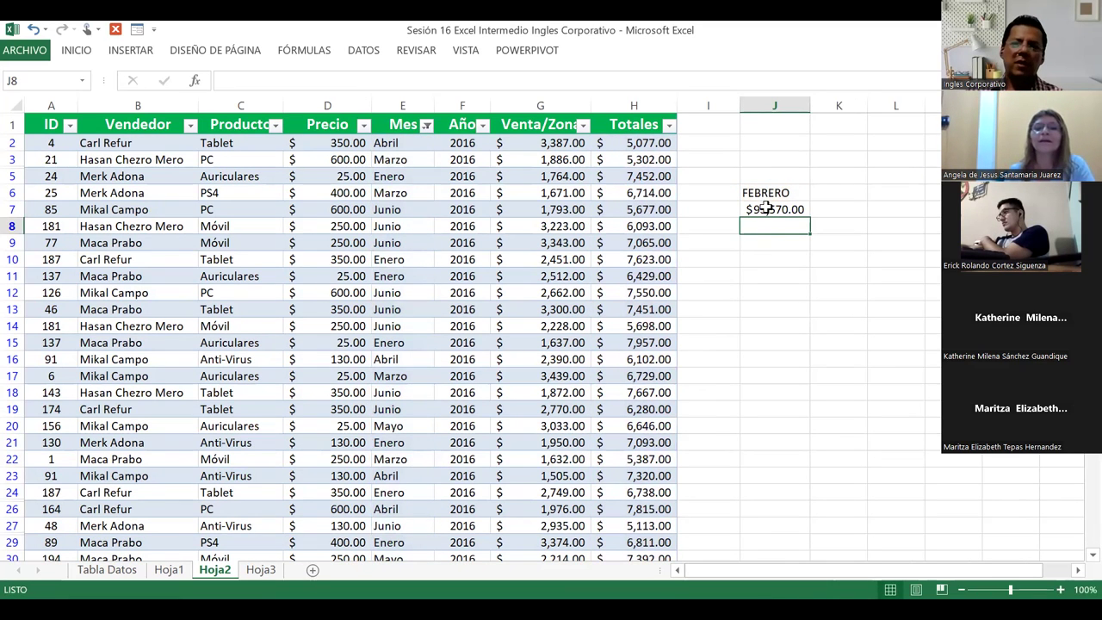
Scroll through Hoja2's sales table to review the $93,570.00 total, then select A5.
scroll(773, 241, "down", 1)
scroll(773, 241, "down", 2)
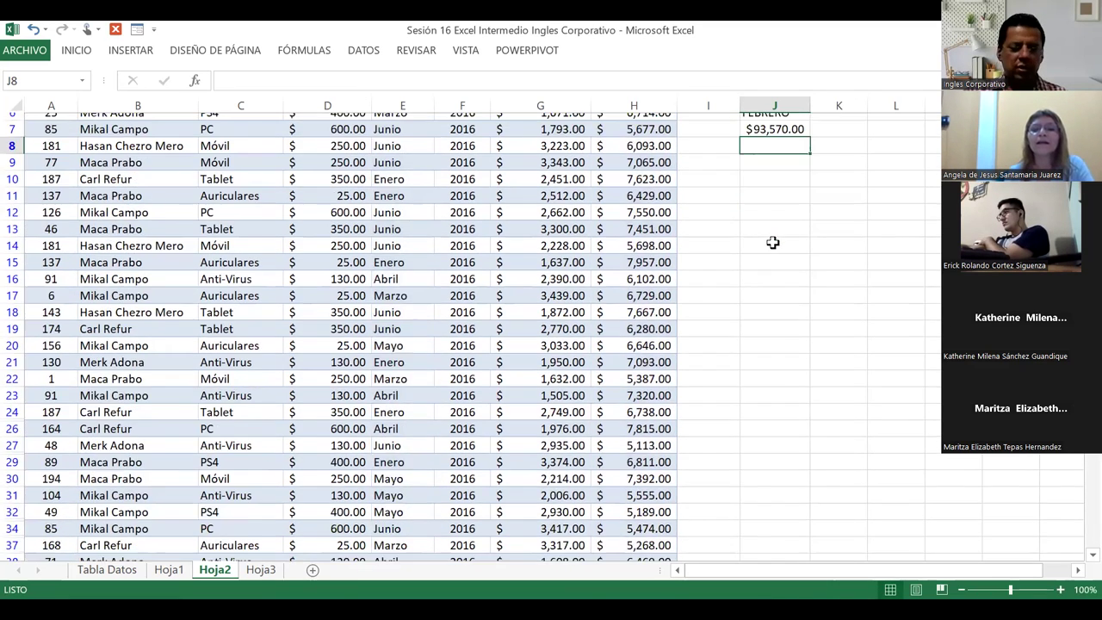
scroll(773, 241, "up", 2)
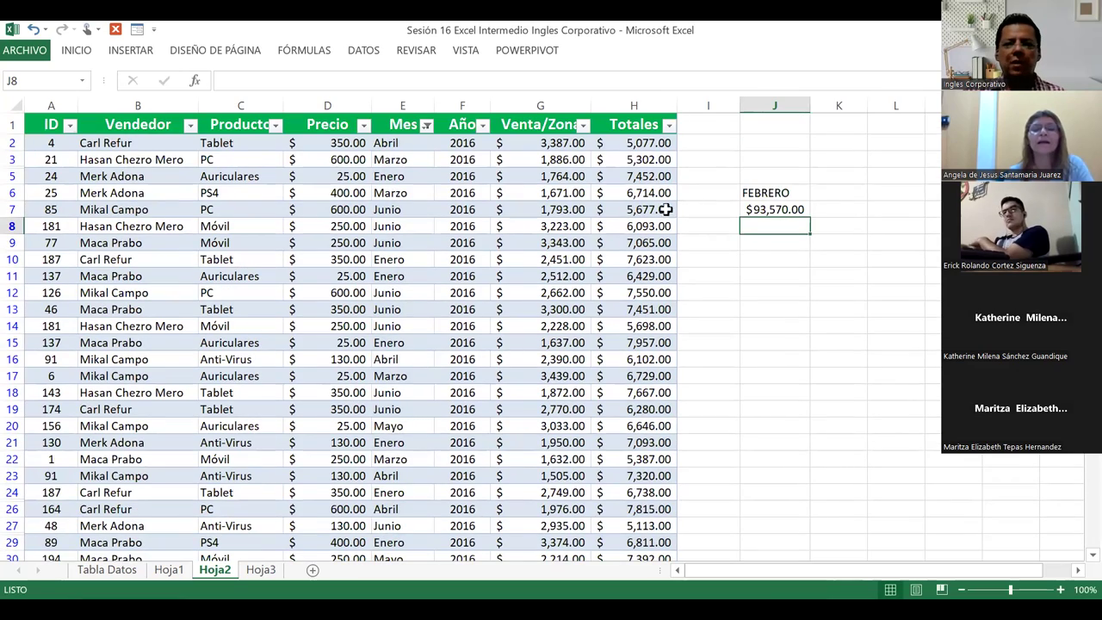
scroll(673, 275, "down", 7)
scroll(673, 276, "down", 4)
scroll(674, 284, "down", 5)
scroll(678, 316, "down", 12)
scroll(678, 315, "up", 4)
scroll(678, 315, "up", 6)
scroll(678, 315, "up", 4)
scroll(677, 315, "up", 3)
scroll(677, 316, "up", 7)
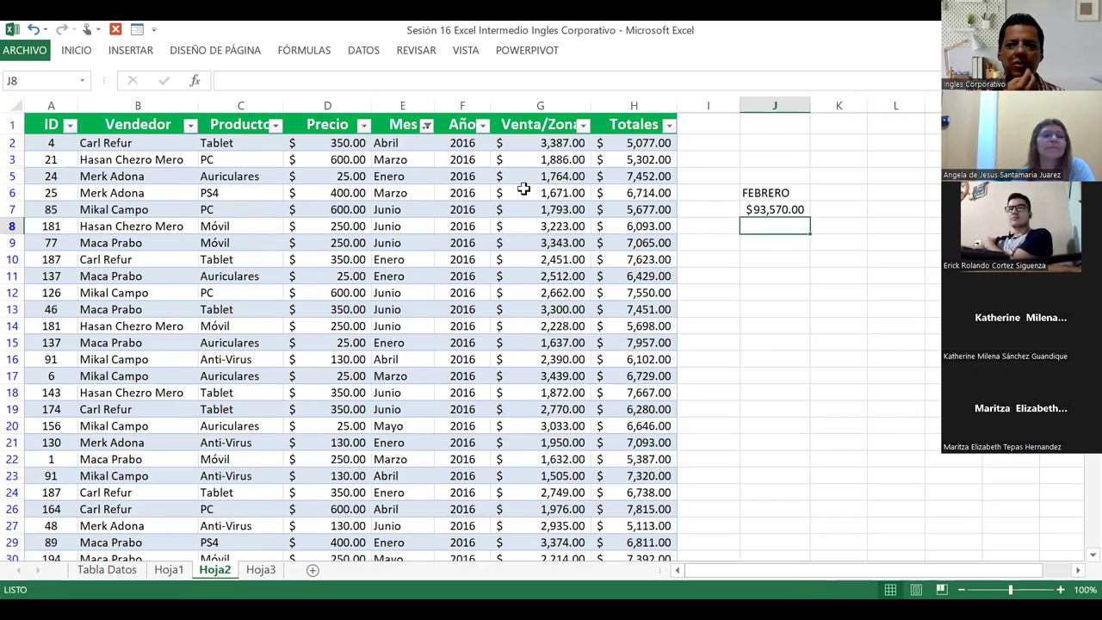
left_click(65, 176)
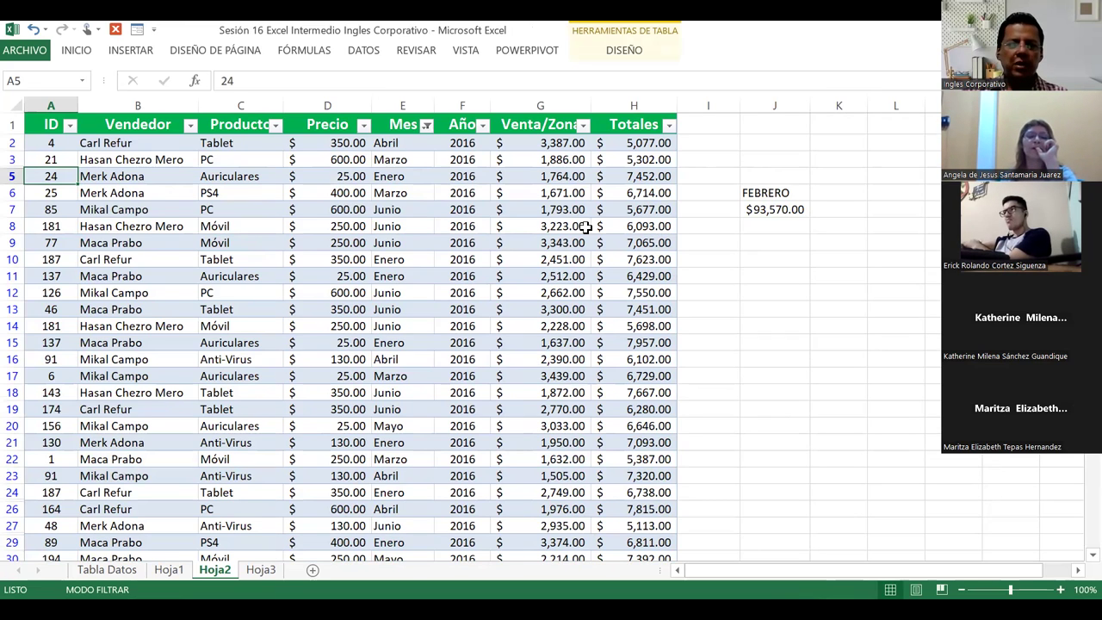
On Hoja1, enter the label FEBRERO in cell J5.
left_click(168, 571)
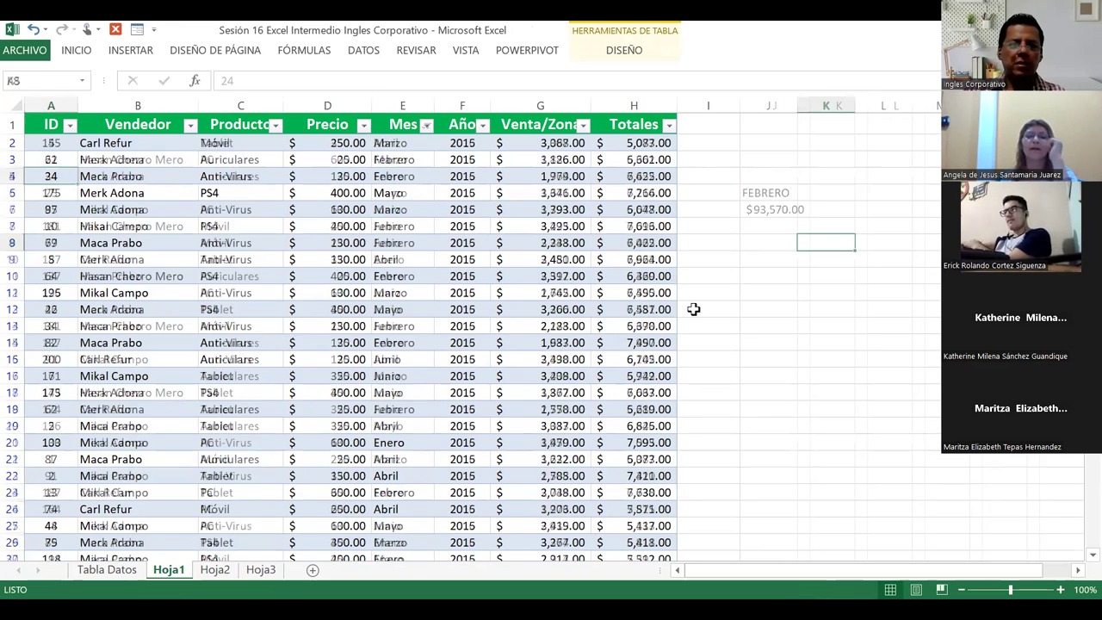
left_click(771, 196)
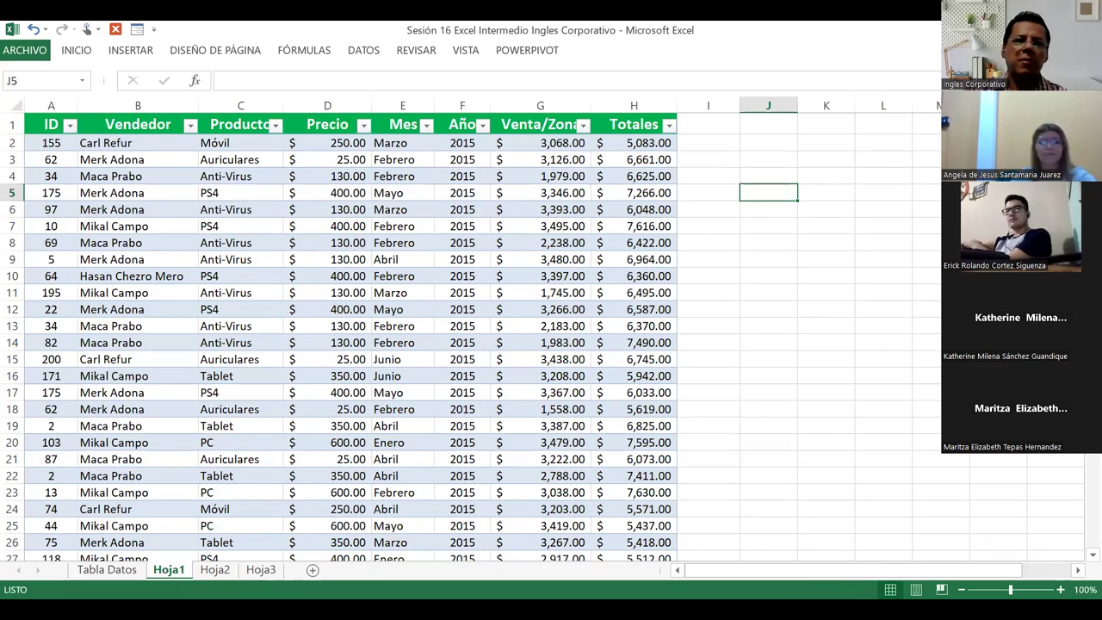
type("FEBRE")
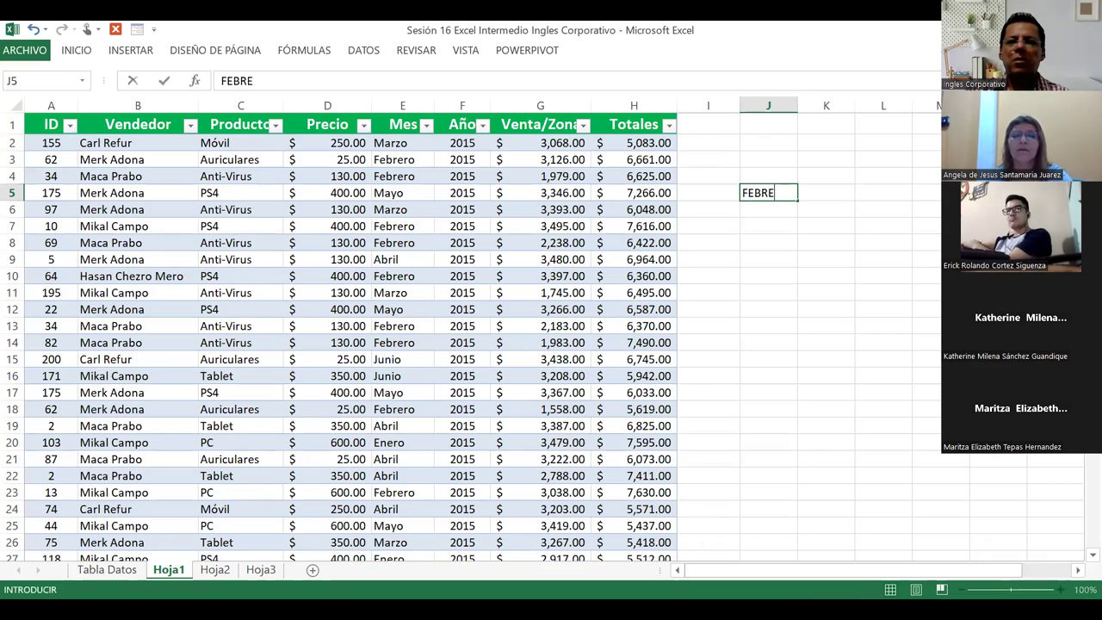
key("BackSpace")
key("BackSpace")
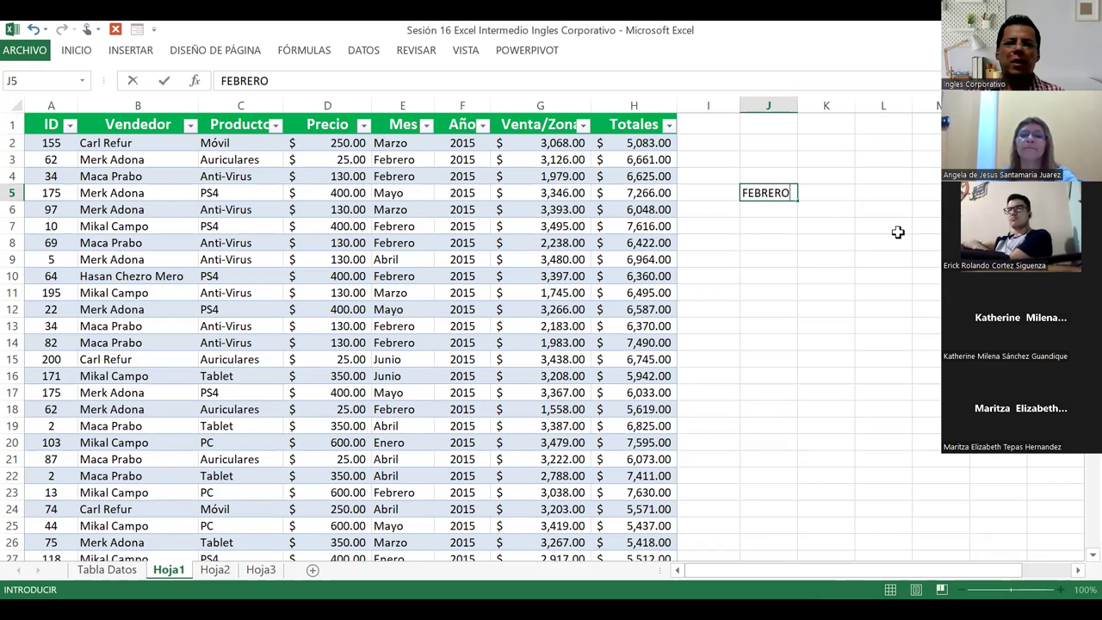
key("Return")
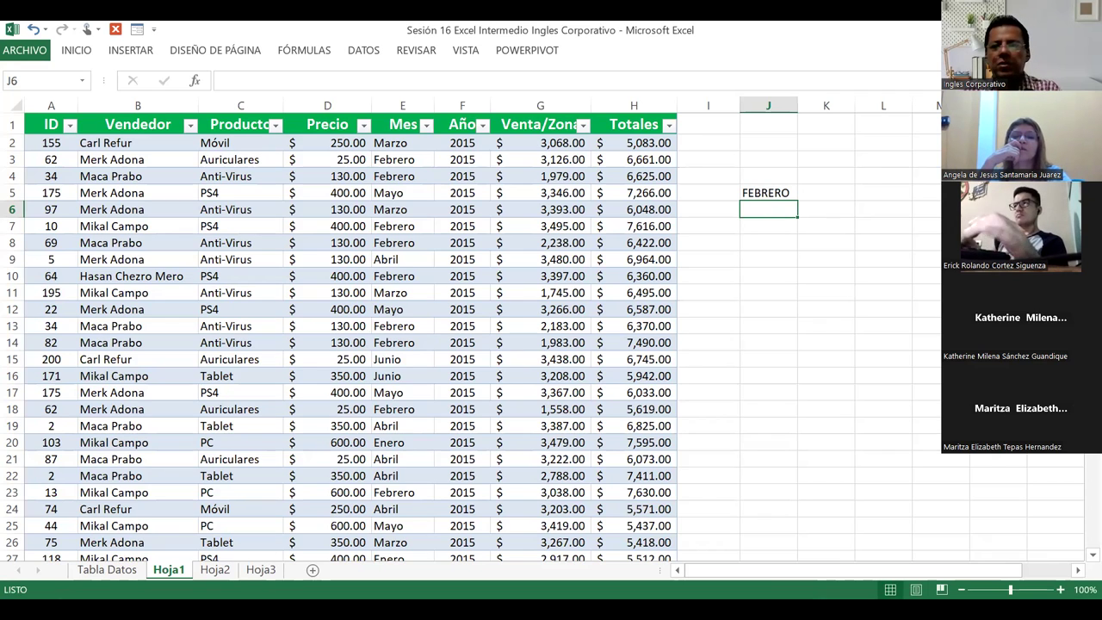
Check the table's name in Table Tools Design and select J6.
left_click(385, 289)
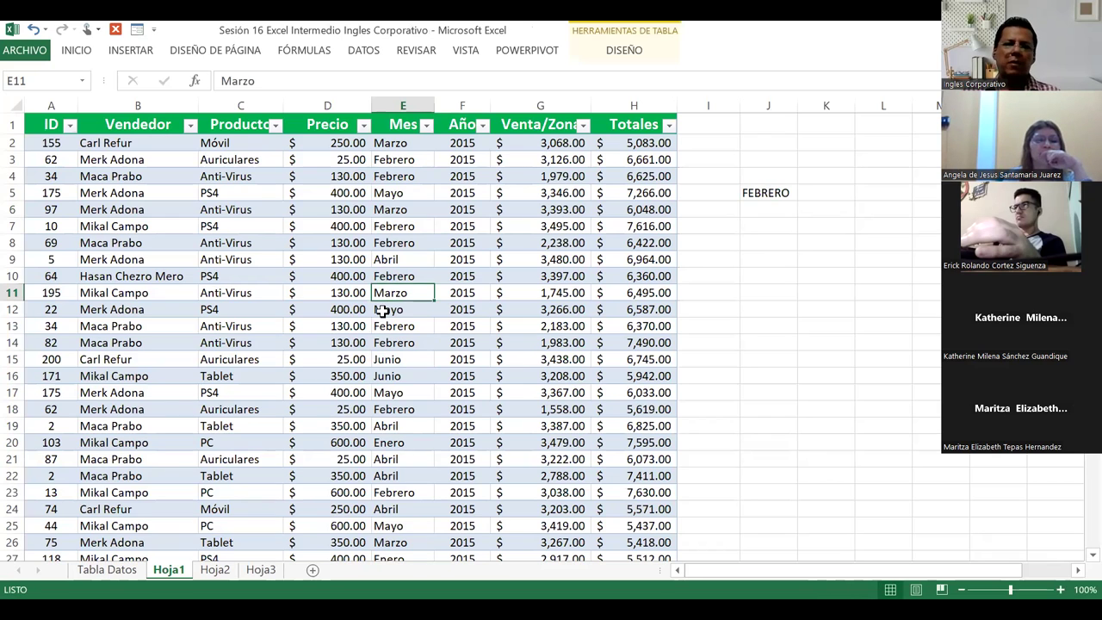
left_click(631, 35)
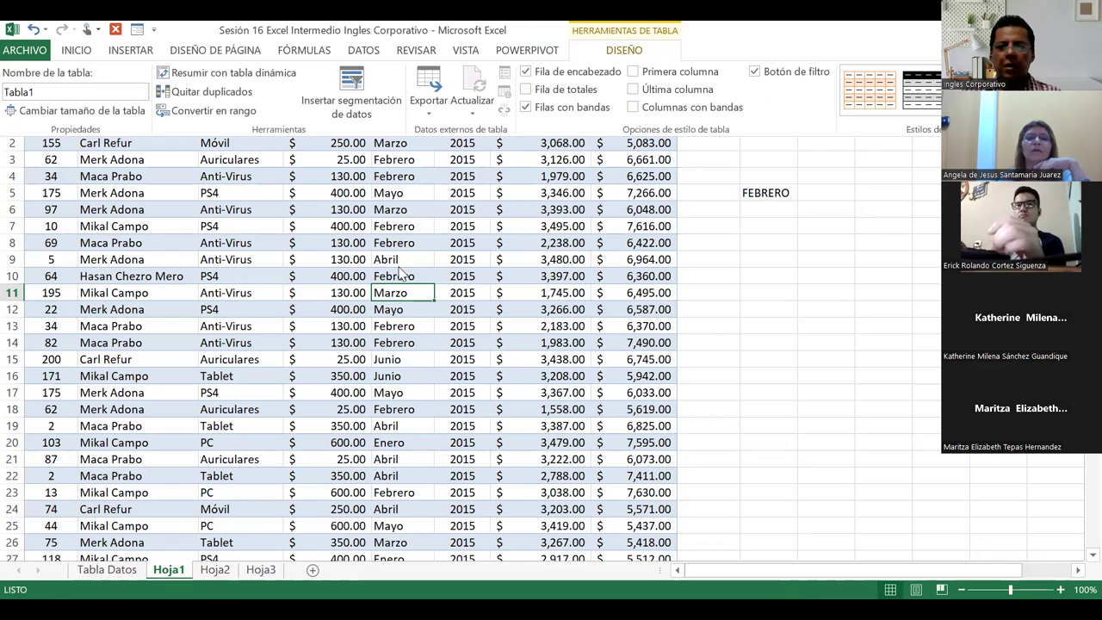
left_click(769, 209)
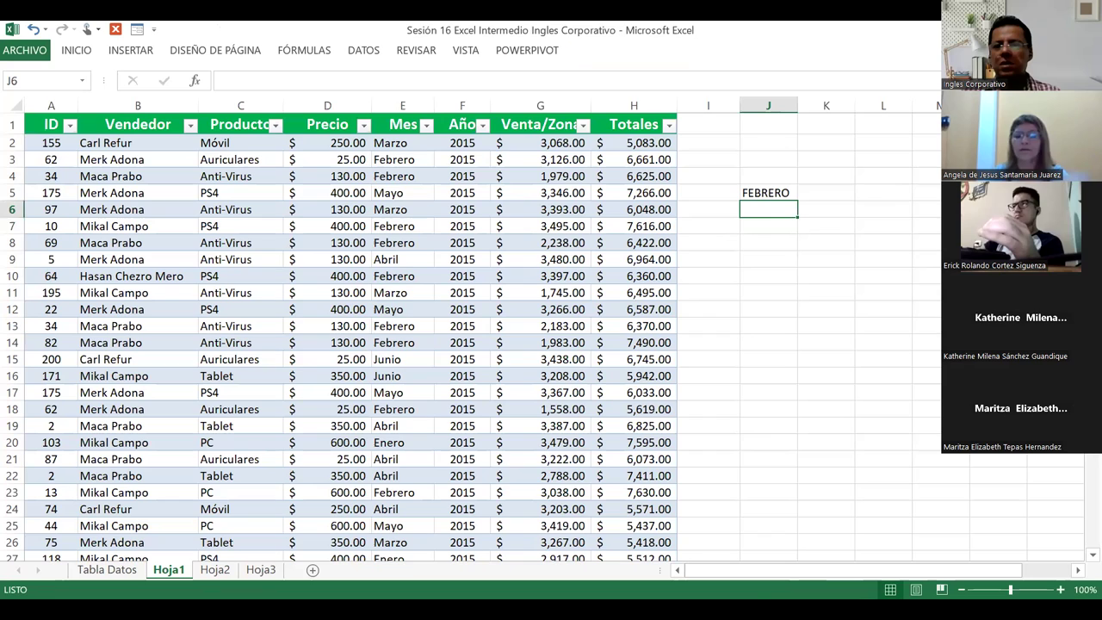
Begin J6 with =PROMEDIO.SI(Tabla1[Mes], using the Mes column as the range.
type("=")
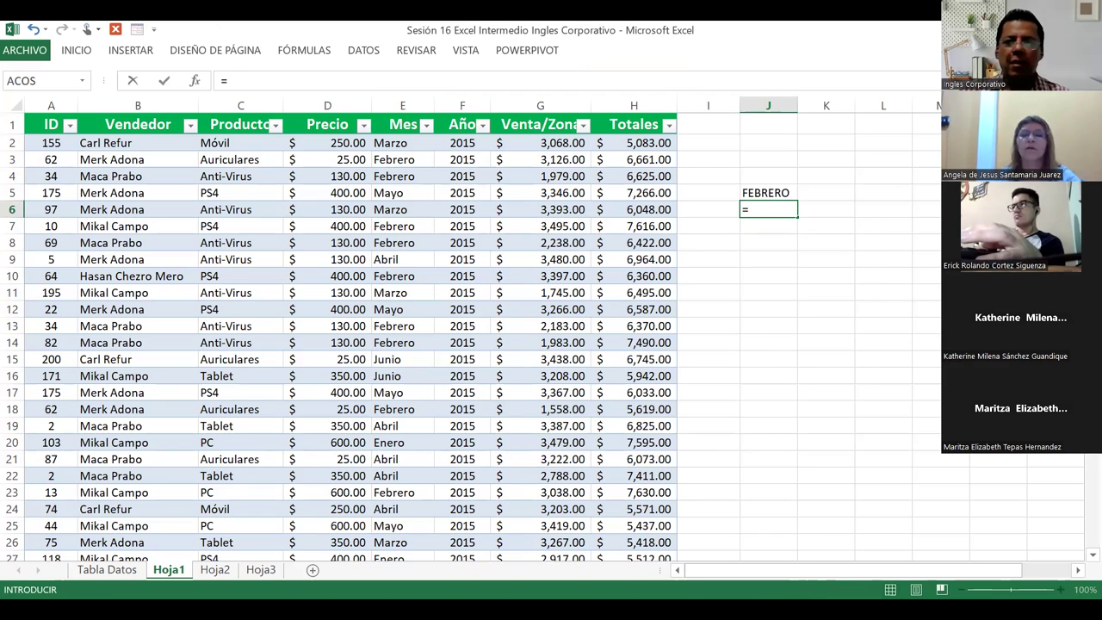
type("SU")
key("BackSpace")
key("BackSpace")
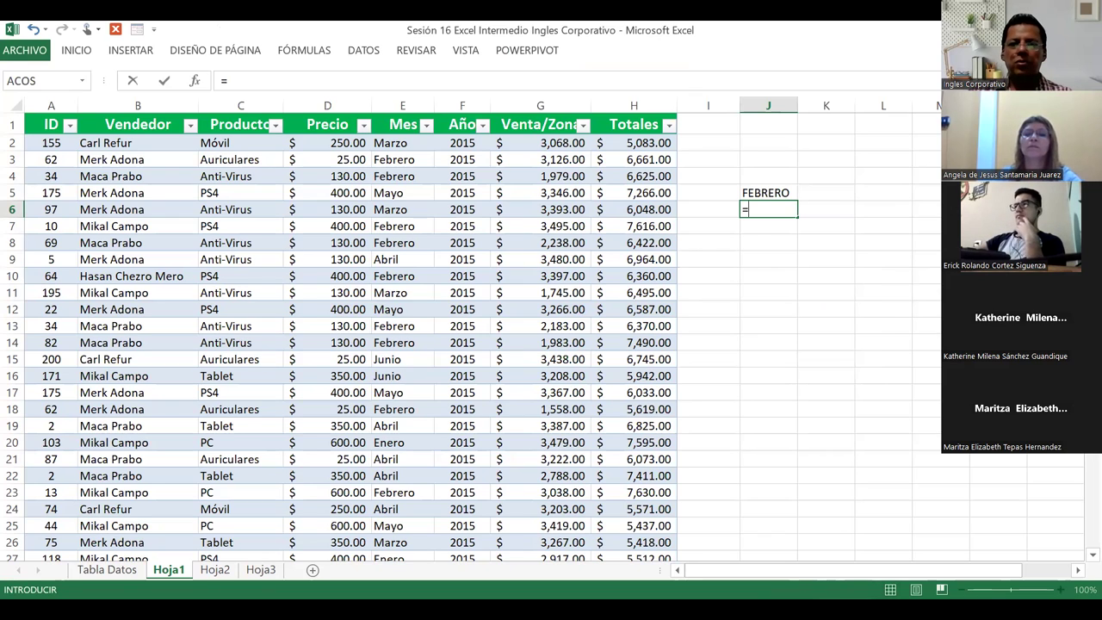
type("PRO")
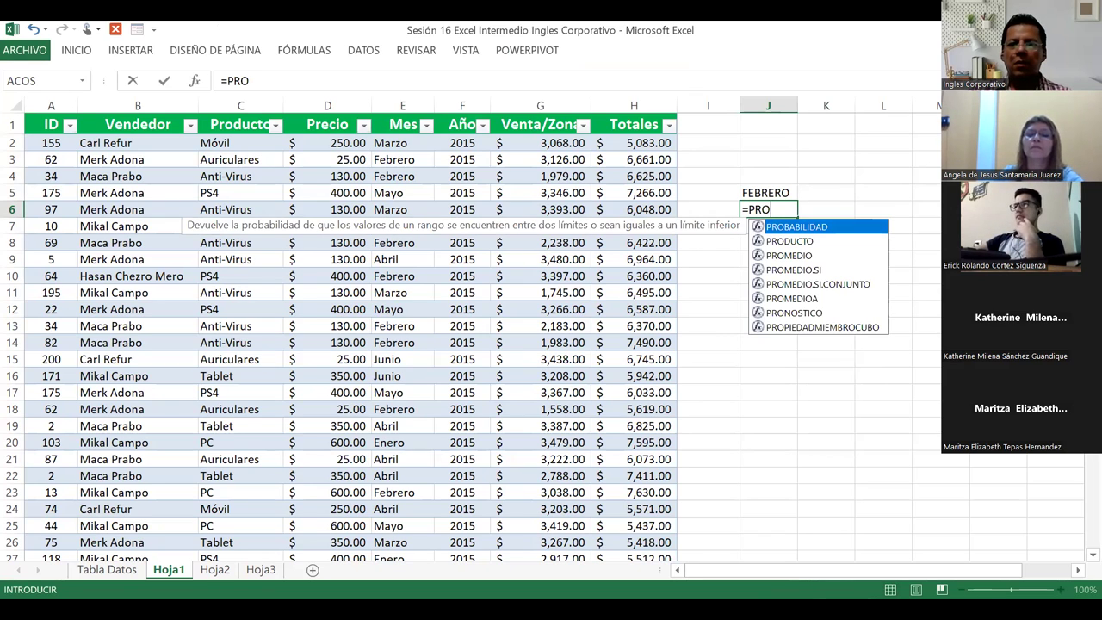
left_click(786, 270)
key("Tab")
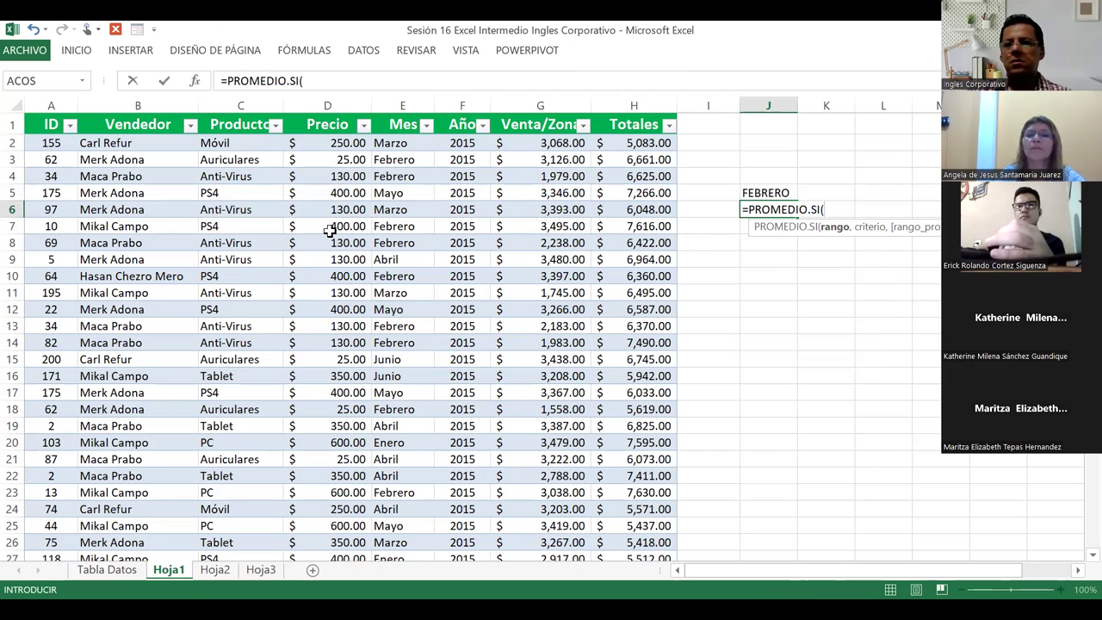
type("TA")
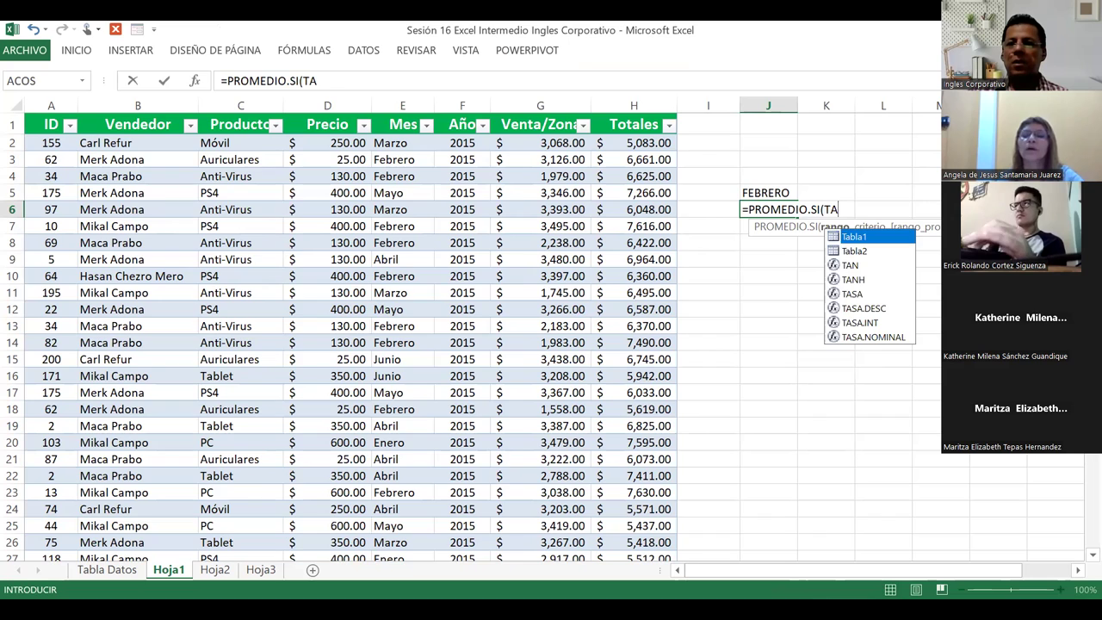
double_click(835, 241)
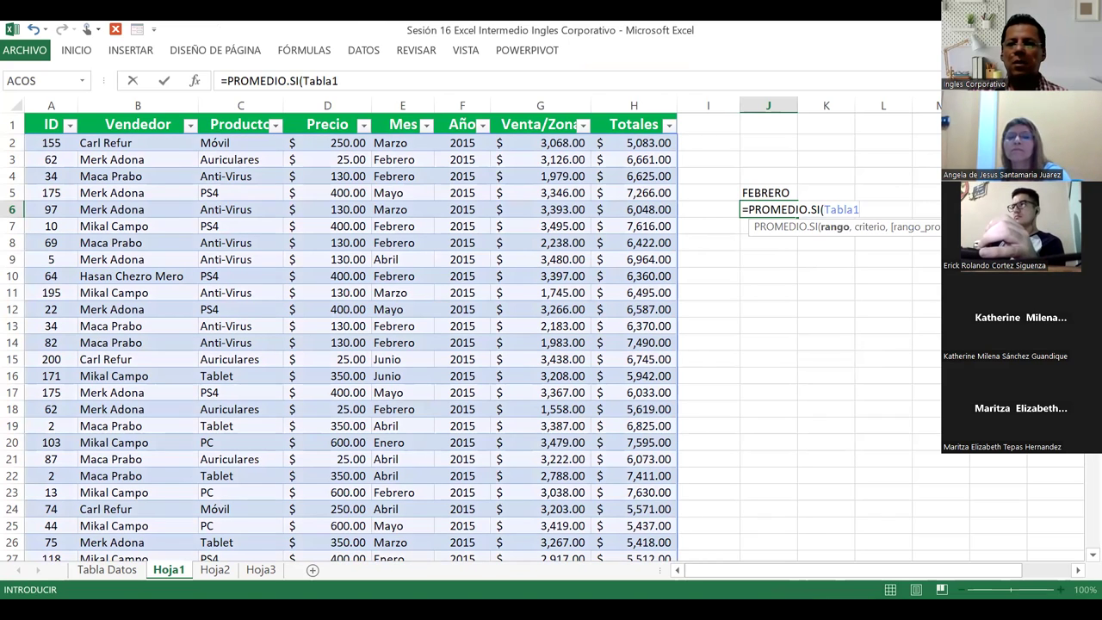
type("[")
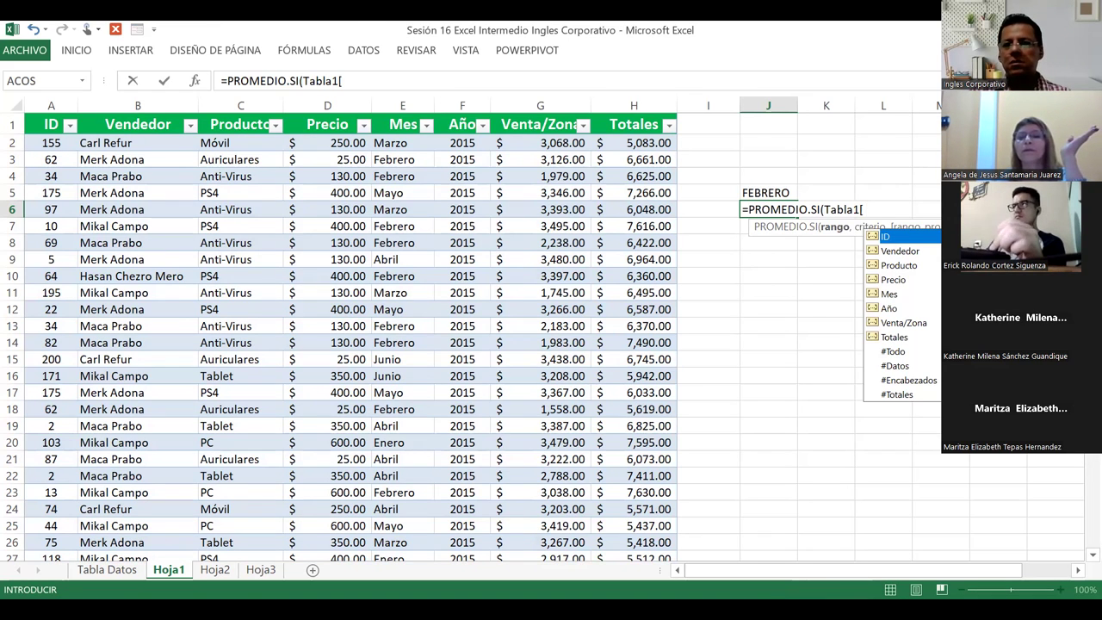
double_click(887, 294)
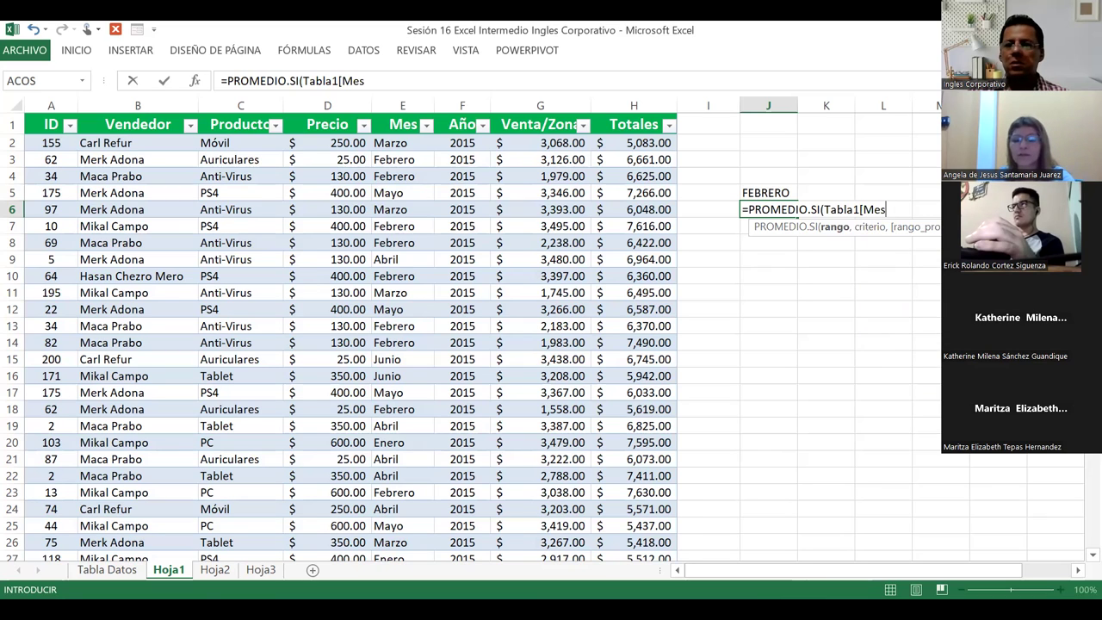
type("]")
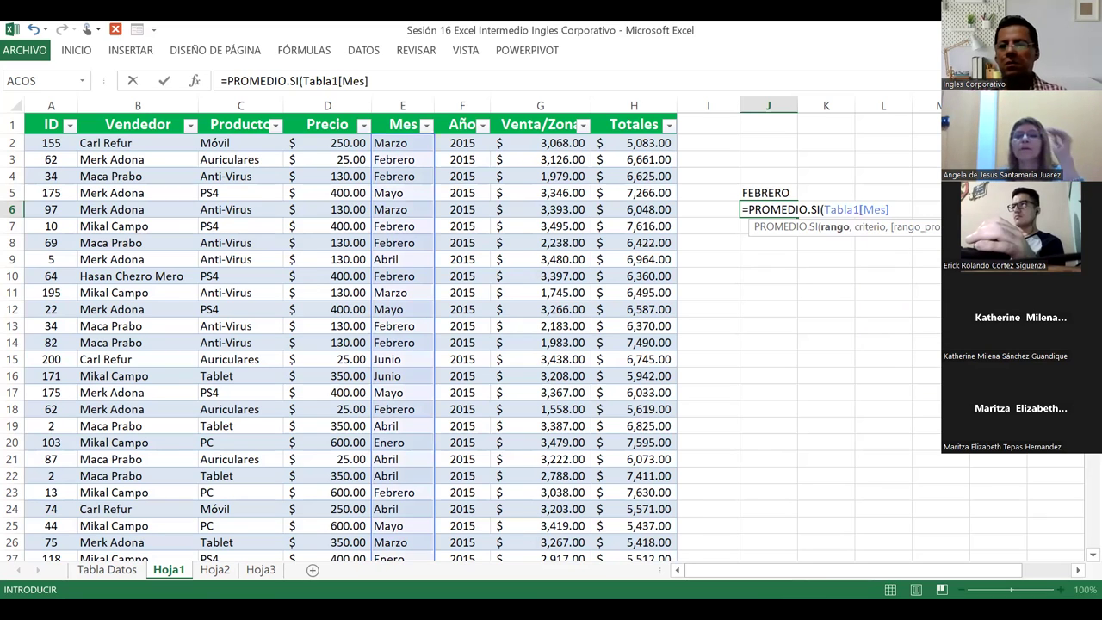
type(",")
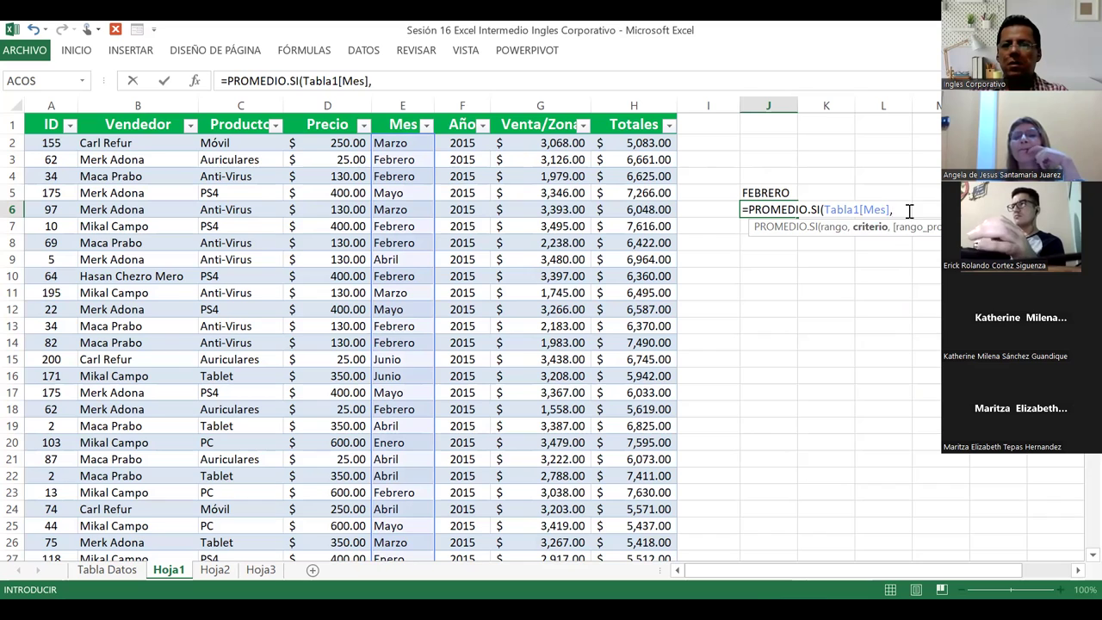
Complete J6 as =PROMEDIO.SI(Tabla1[Mes],J5,Tabla1[Totales]) and enter it.
left_click(775, 193)
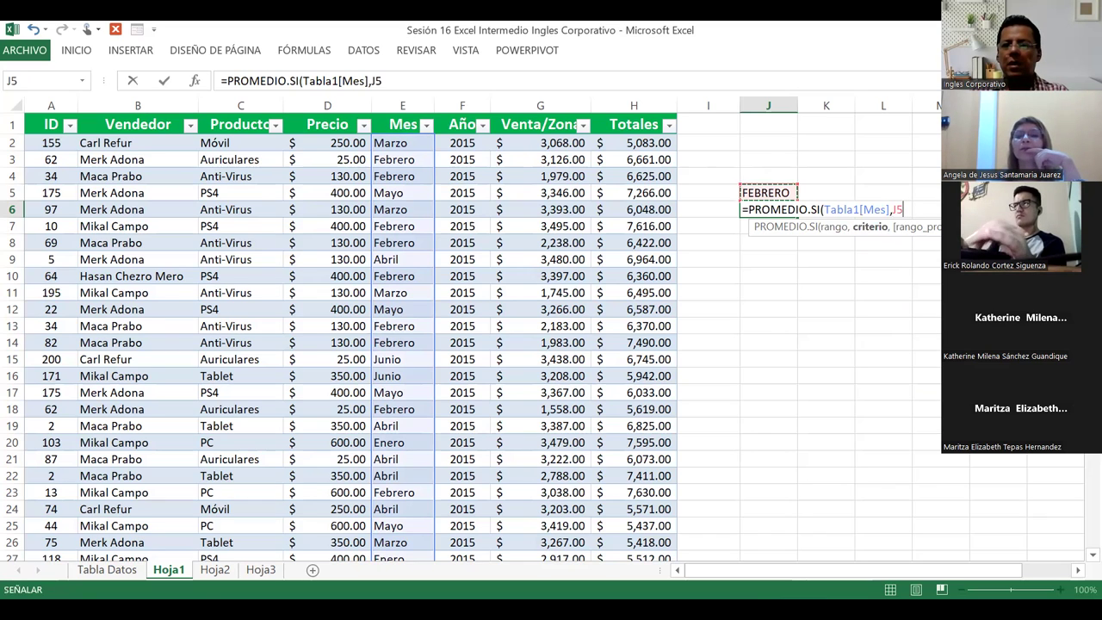
type(",")
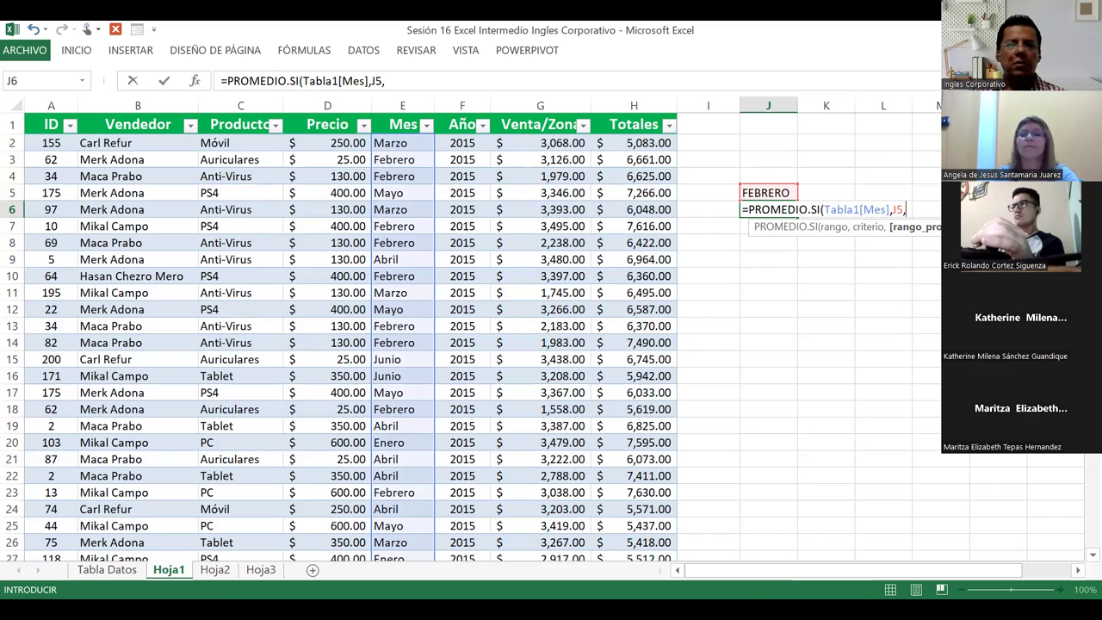
type("TA")
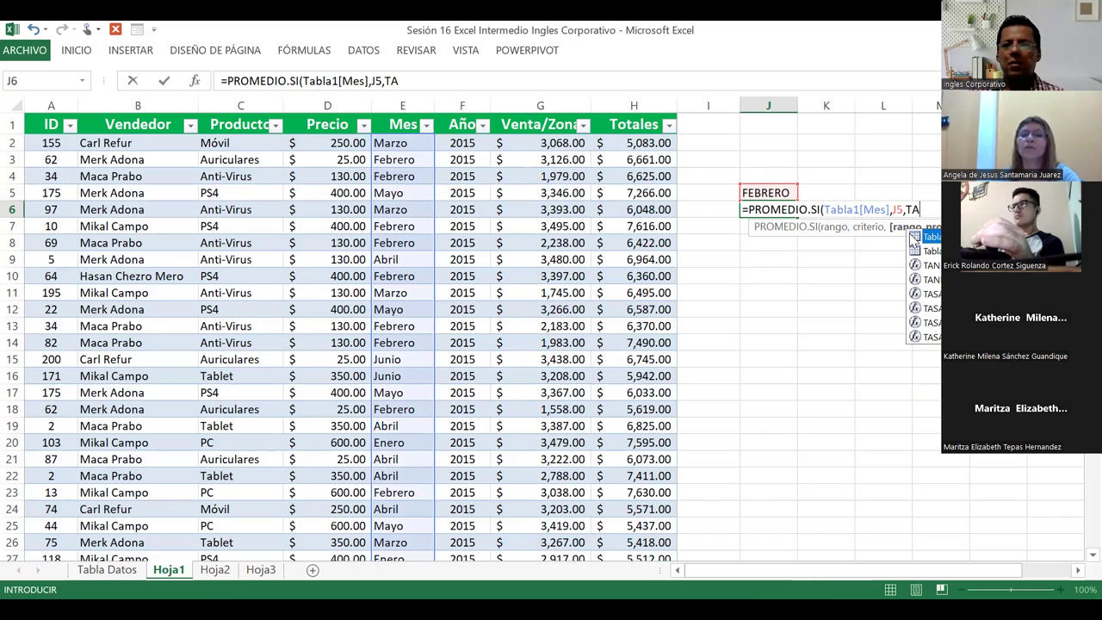
key("Tab")
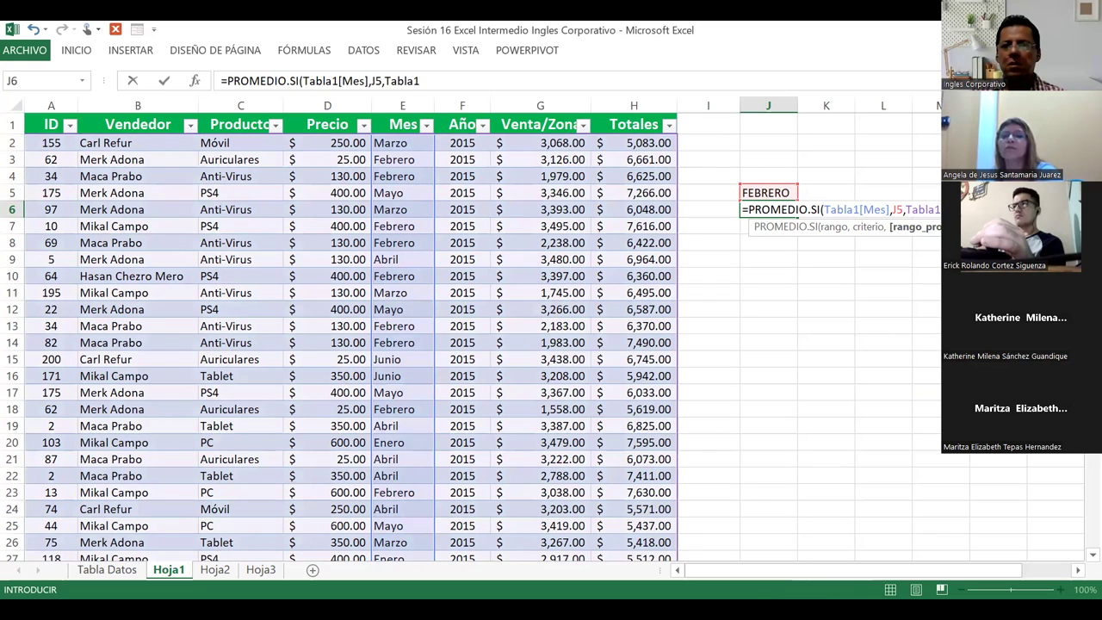
type("[")
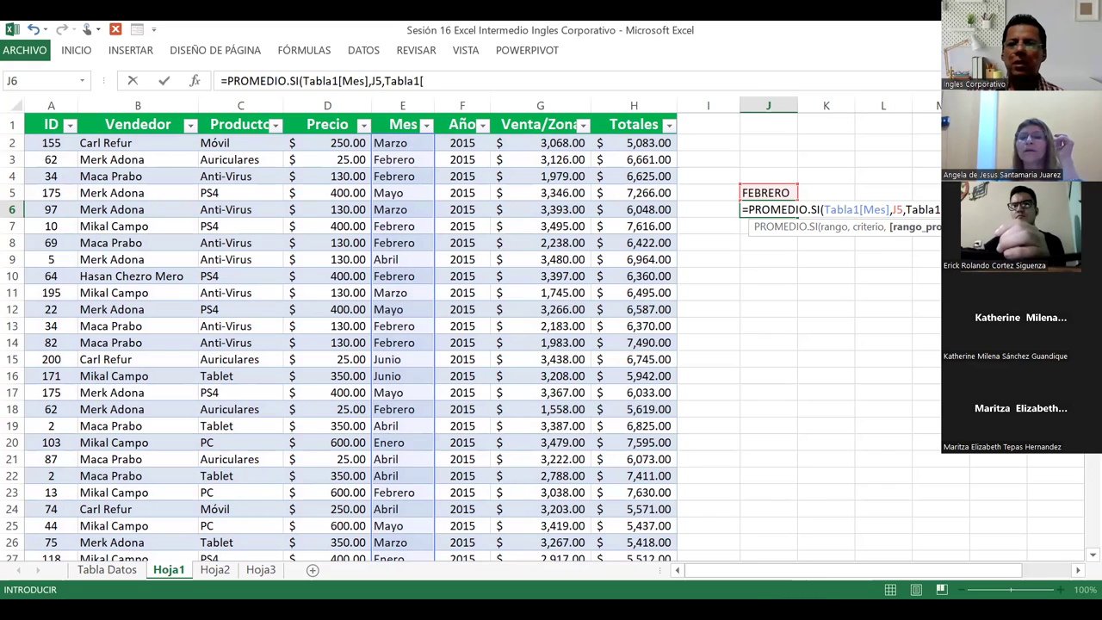
type("Totales")
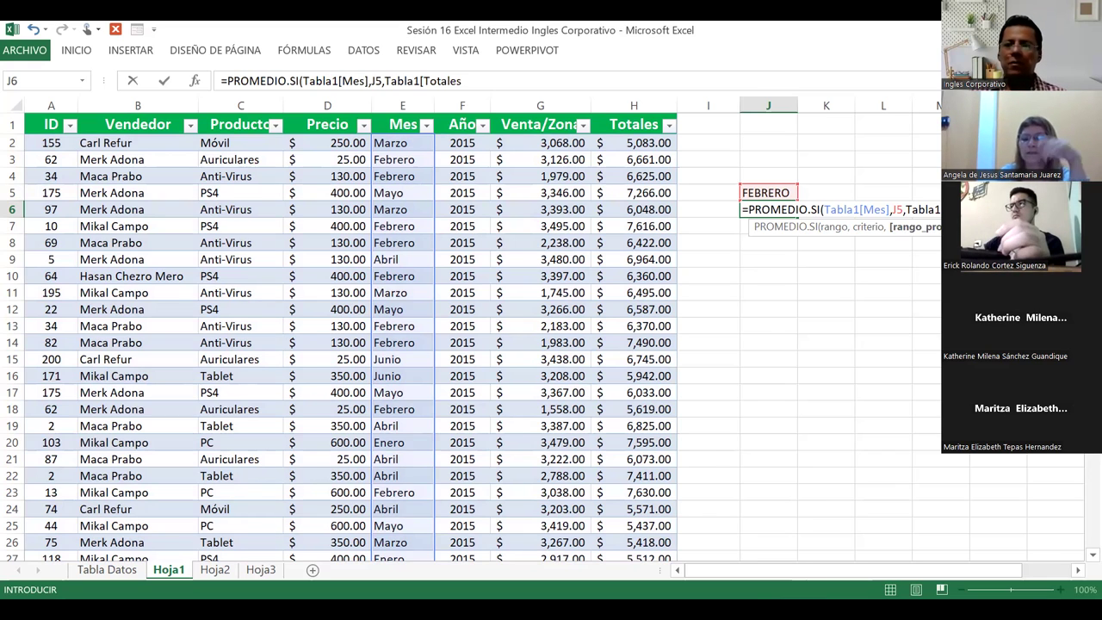
type("]")
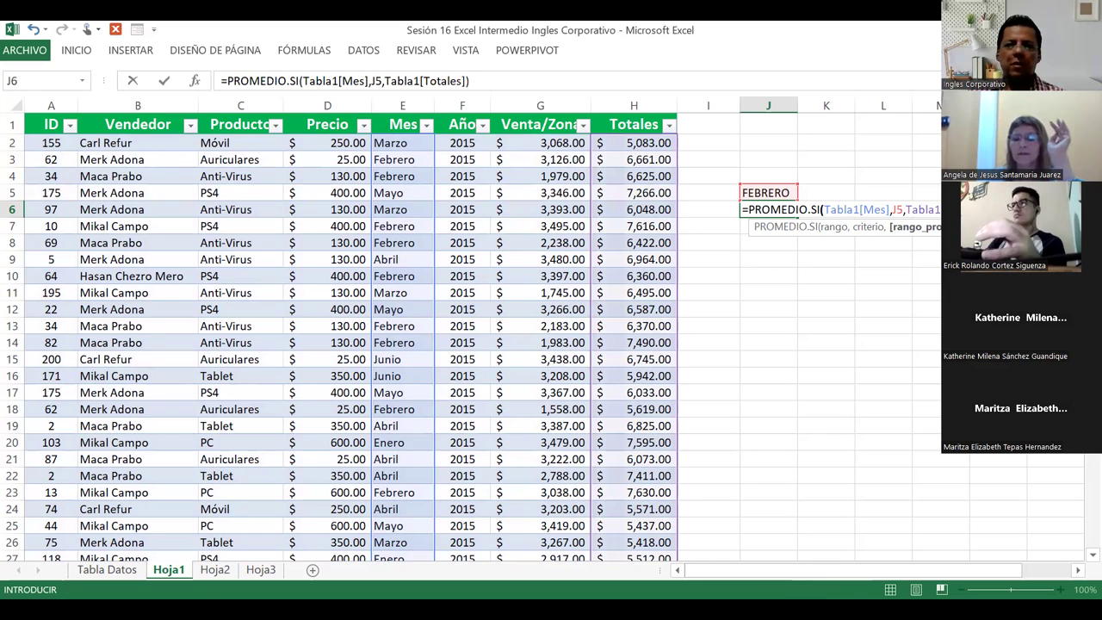
key("Return")
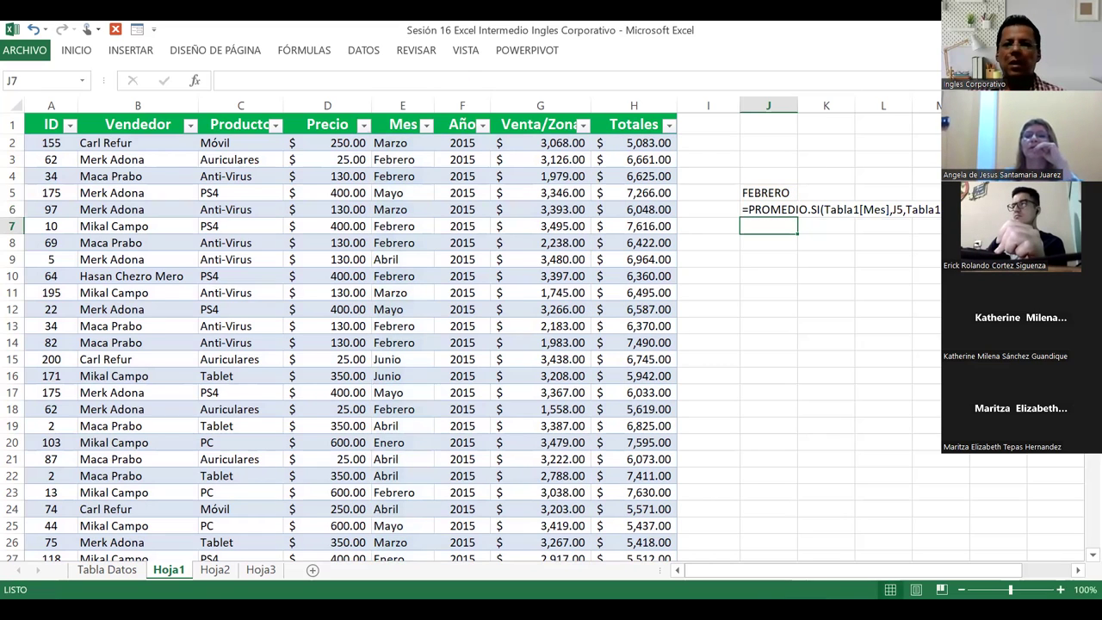
Apply the $ Inglés (Estados Unidos) accounting format to J6.
left_click(779, 210)
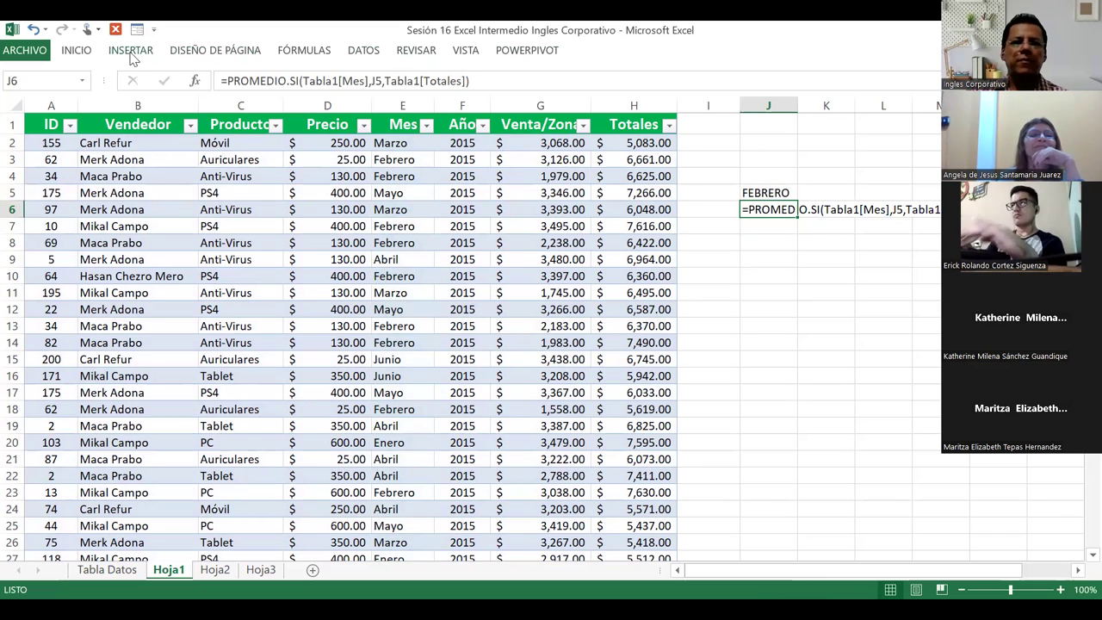
left_click(79, 51)
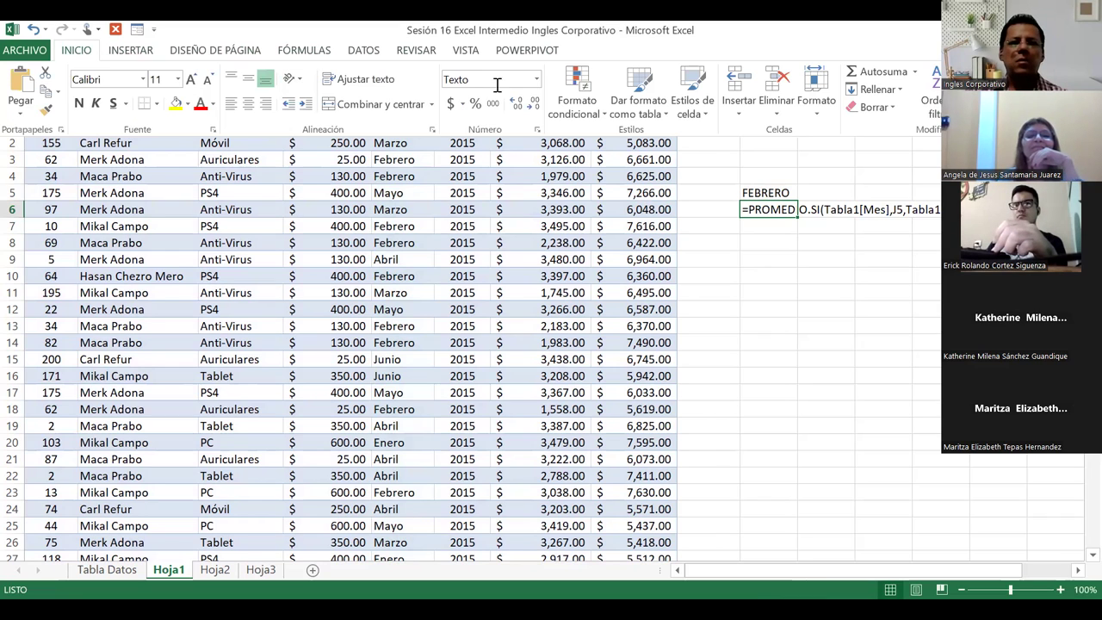
left_click(452, 103)
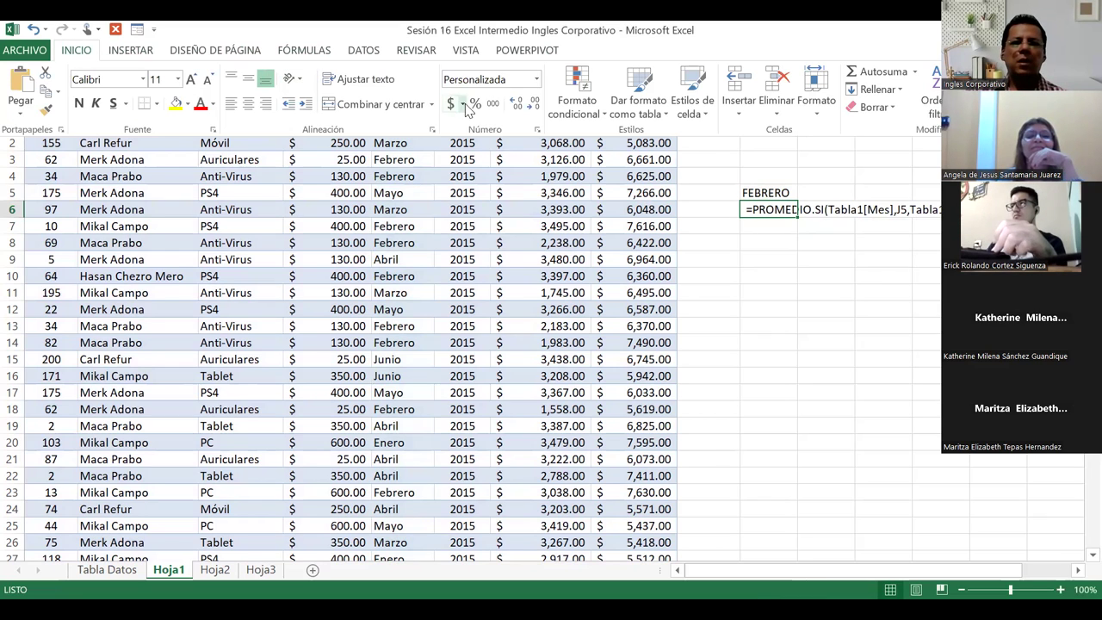
left_click(474, 104)
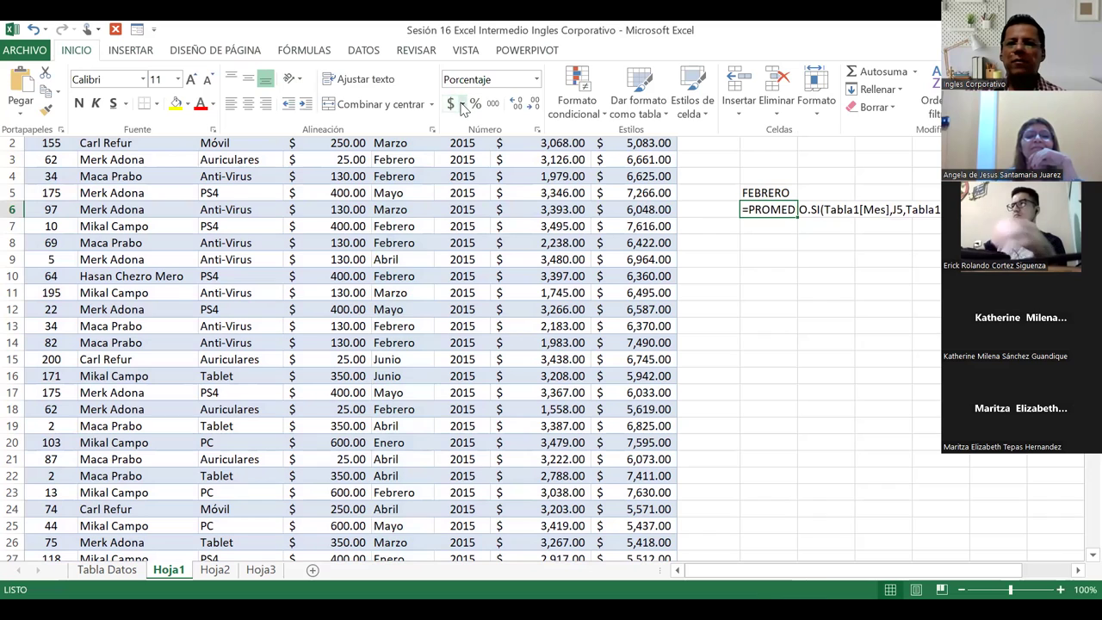
left_click(462, 104)
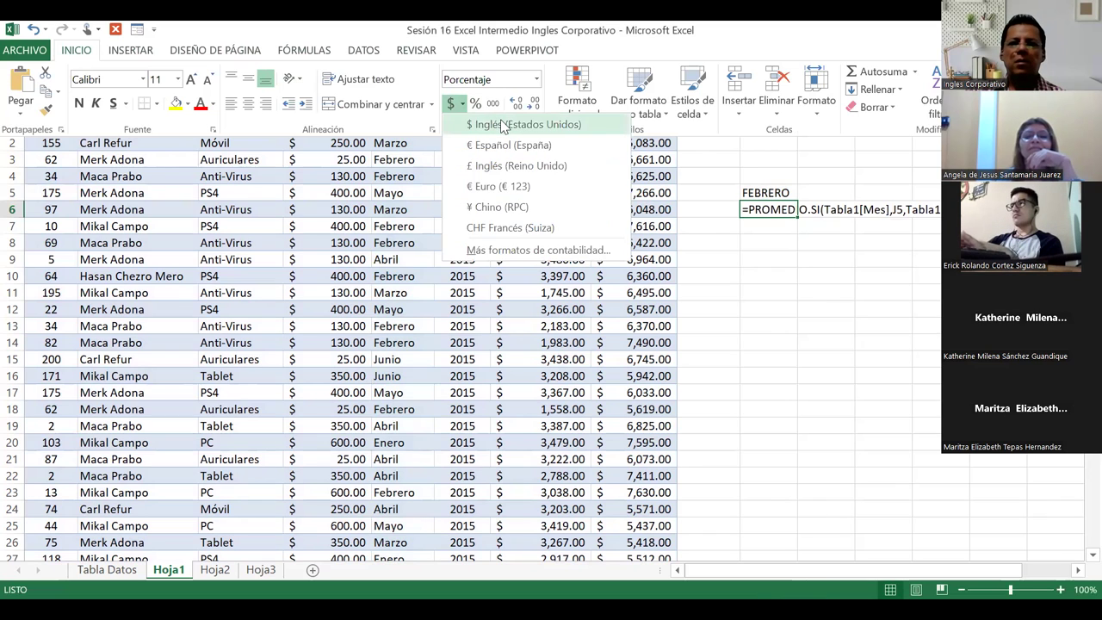
left_click(503, 127)
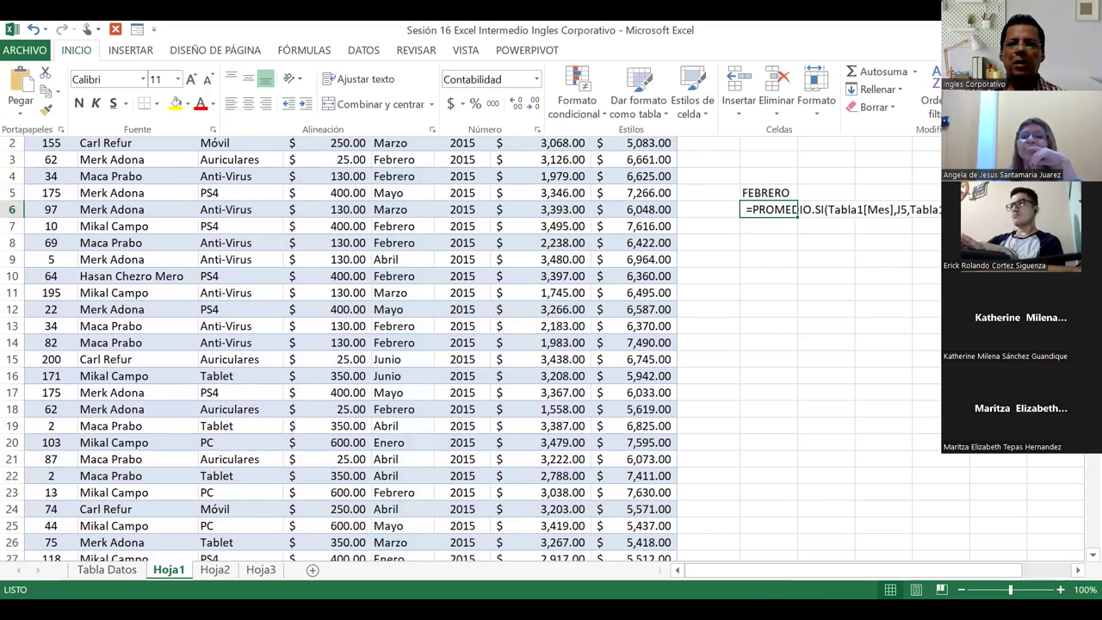
left_click(996, 209)
Re-enter J6's formula so it calculates the FEBRERO average, $6,247.15.
left_click(800, 211)
key("F2")
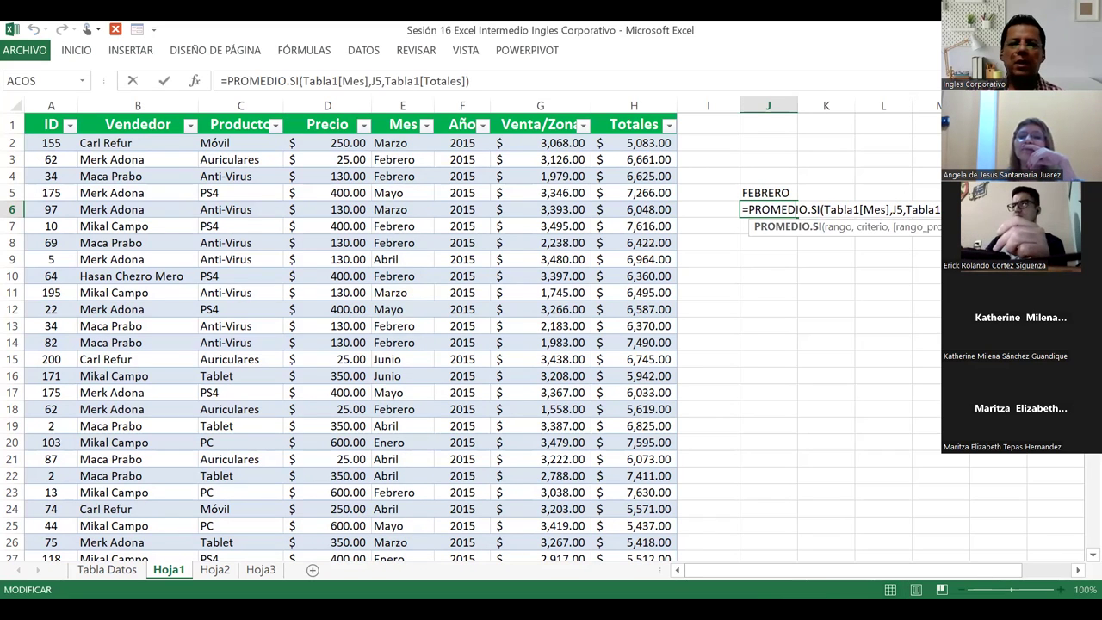
left_click(411, 80)
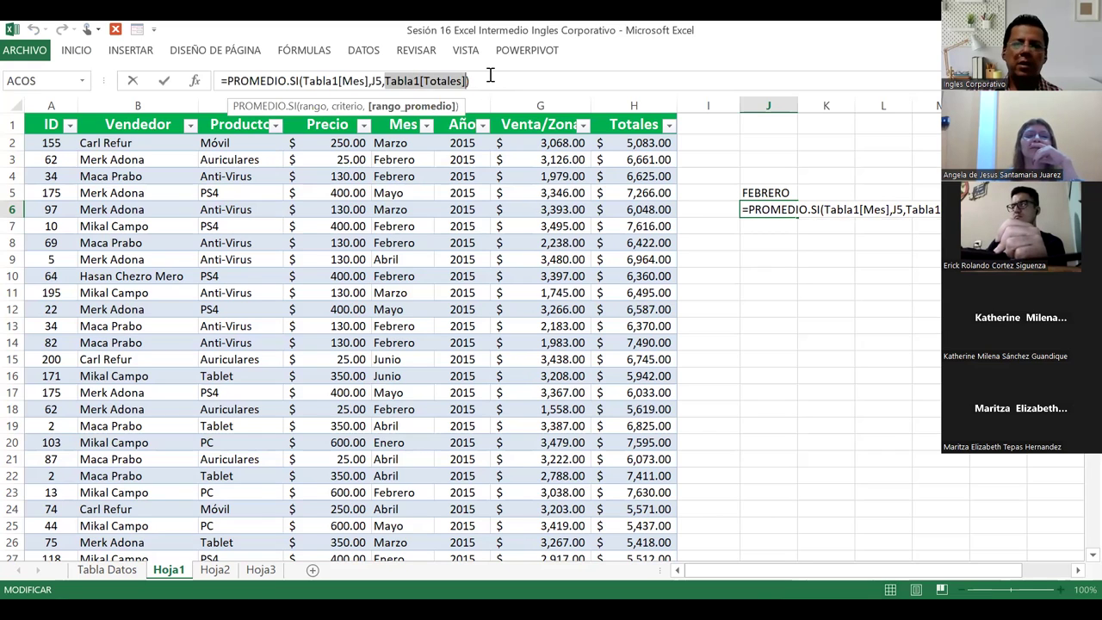
left_click(490, 77)
key("Return")
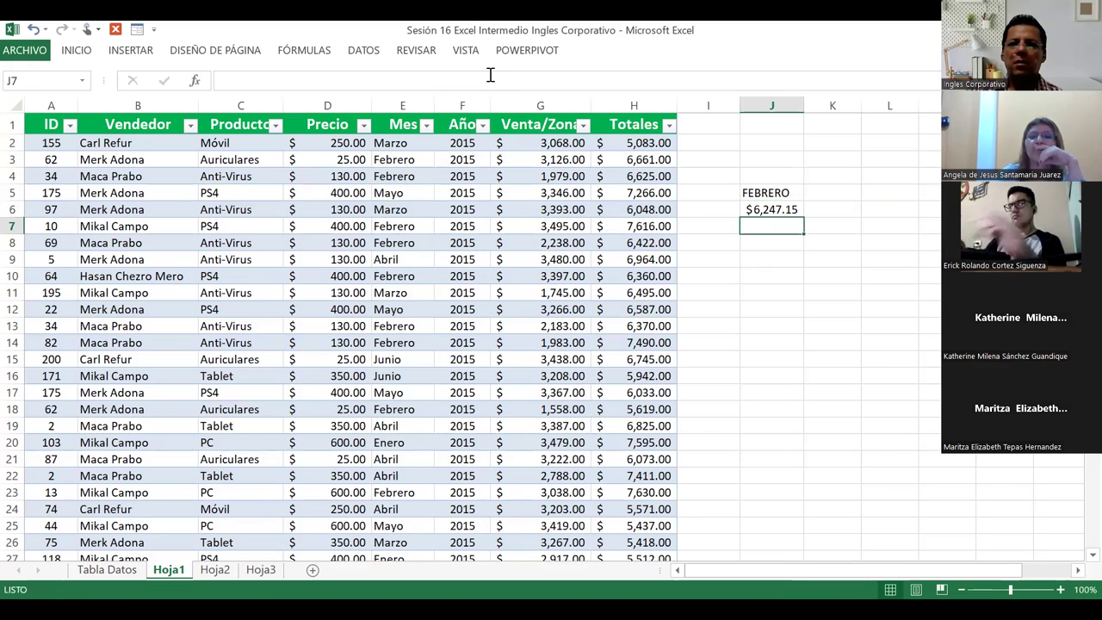